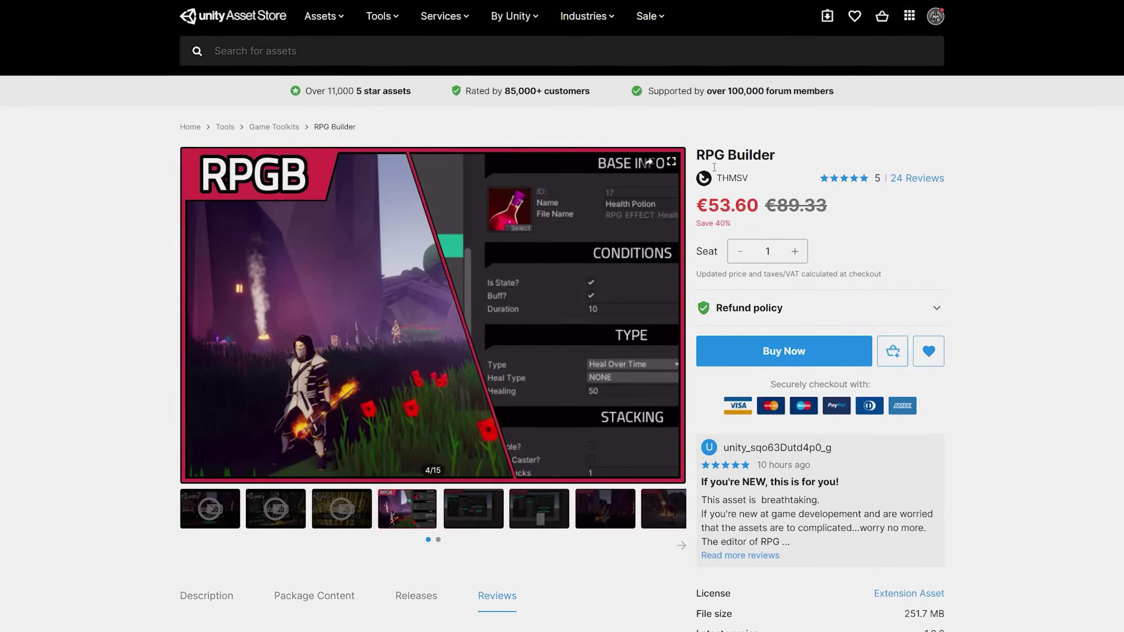
{"action": "triple_click", "coordinate": [752, 153]}
{"action": "left_click", "coordinate": [854, 153]}
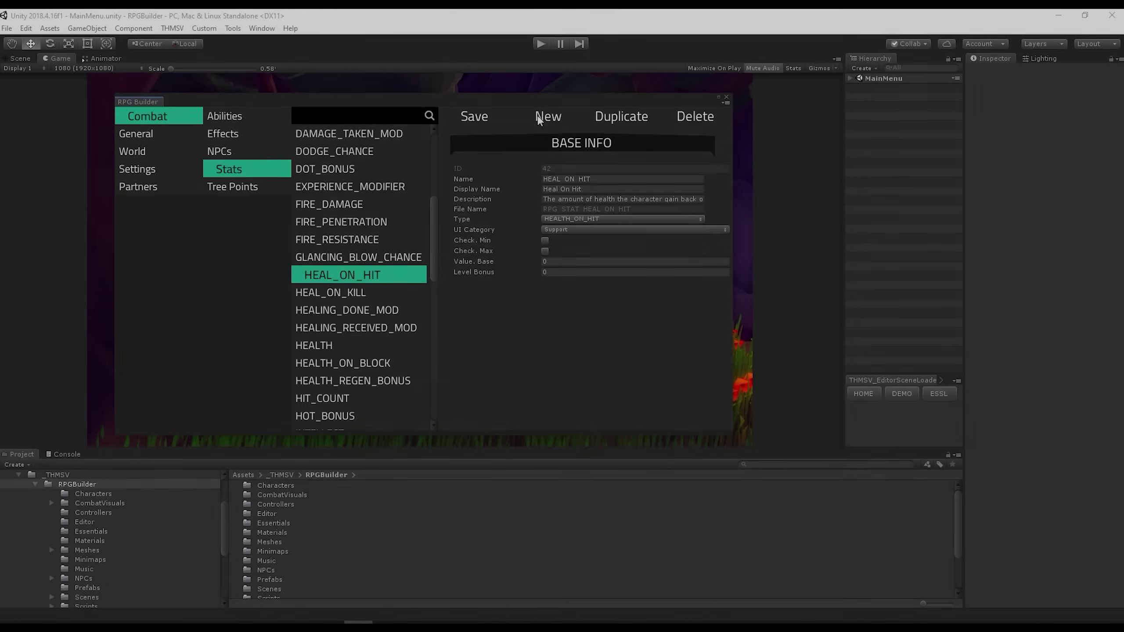
{"action": "left_click", "coordinate": [539, 122]}
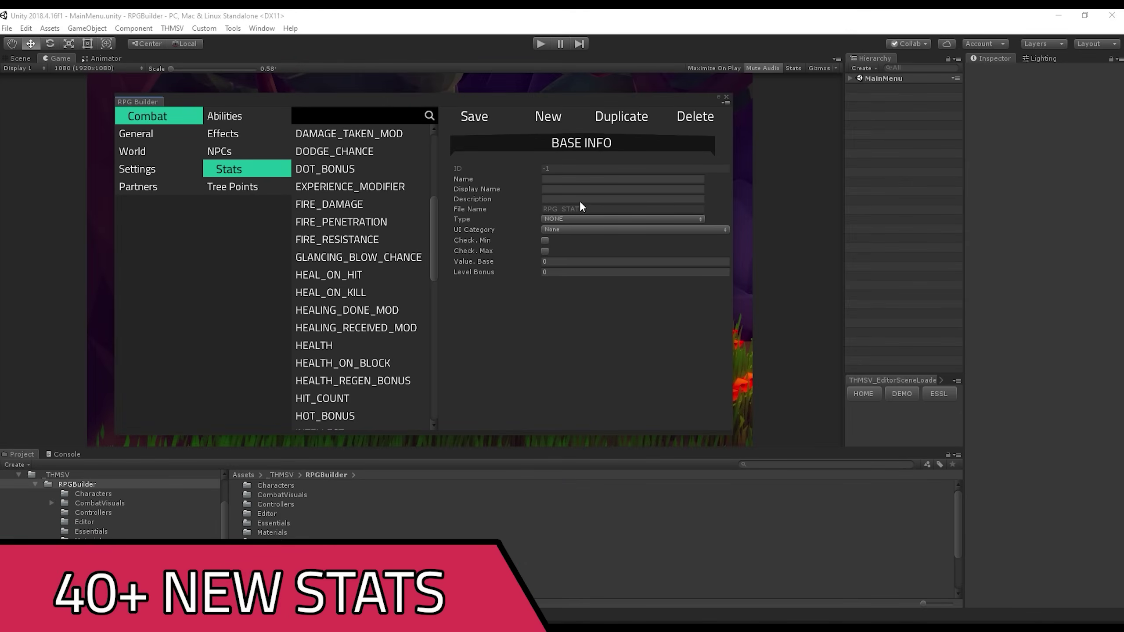
{"action": "left_click", "coordinate": [579, 218]}
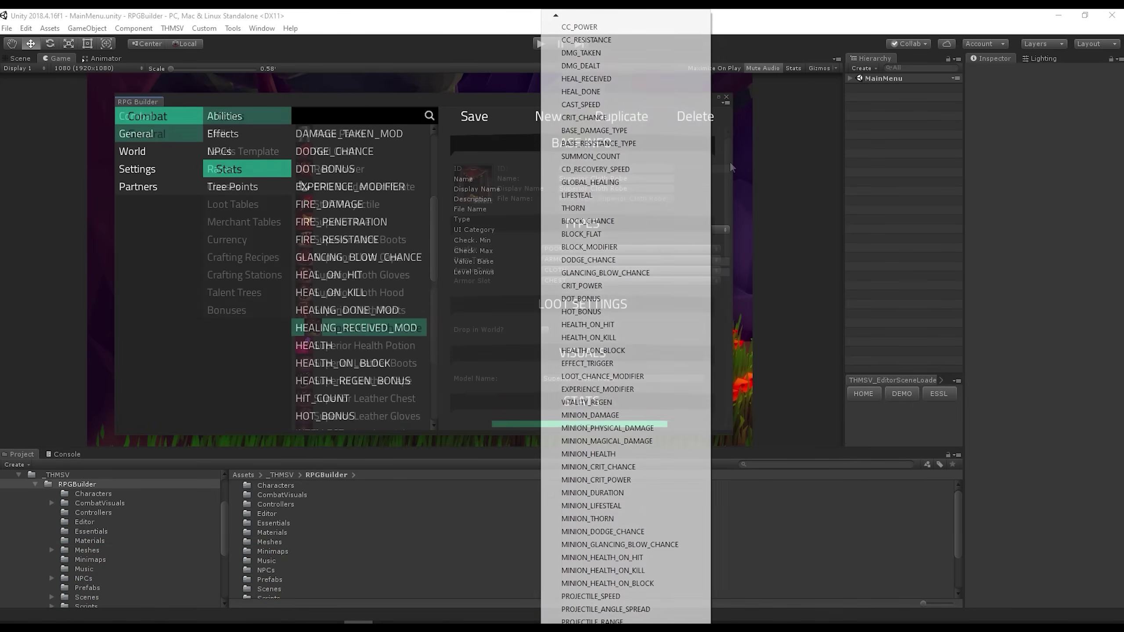
{"action": "scroll", "coordinate": [731, 231], "scroll_direction": "down", "scroll_amount": 5}
{"action": "left_click", "coordinate": [579, 221]}
{"action": "left_click", "coordinate": [578, 220]}
{"action": "left_click", "coordinate": [579, 221]}
{"action": "scroll", "coordinate": [585, 252], "scroll_direction": "down", "scroll_amount": 1}
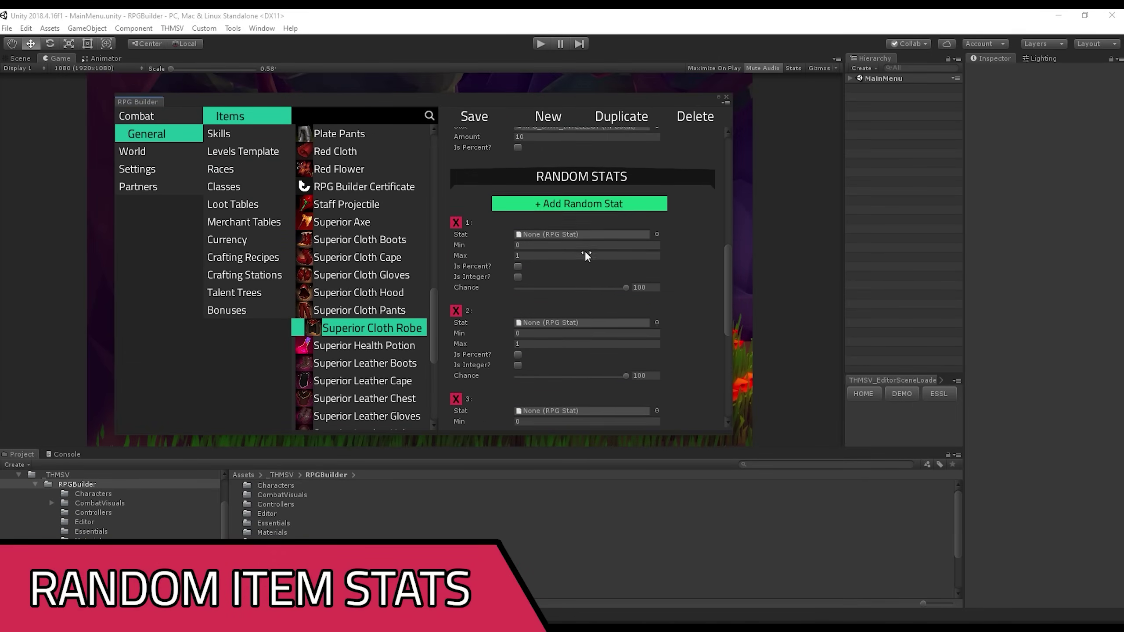
{"action": "scroll", "coordinate": [584, 255], "scroll_direction": "down", "scroll_amount": 2}
{"action": "left_click", "coordinate": [657, 164]}
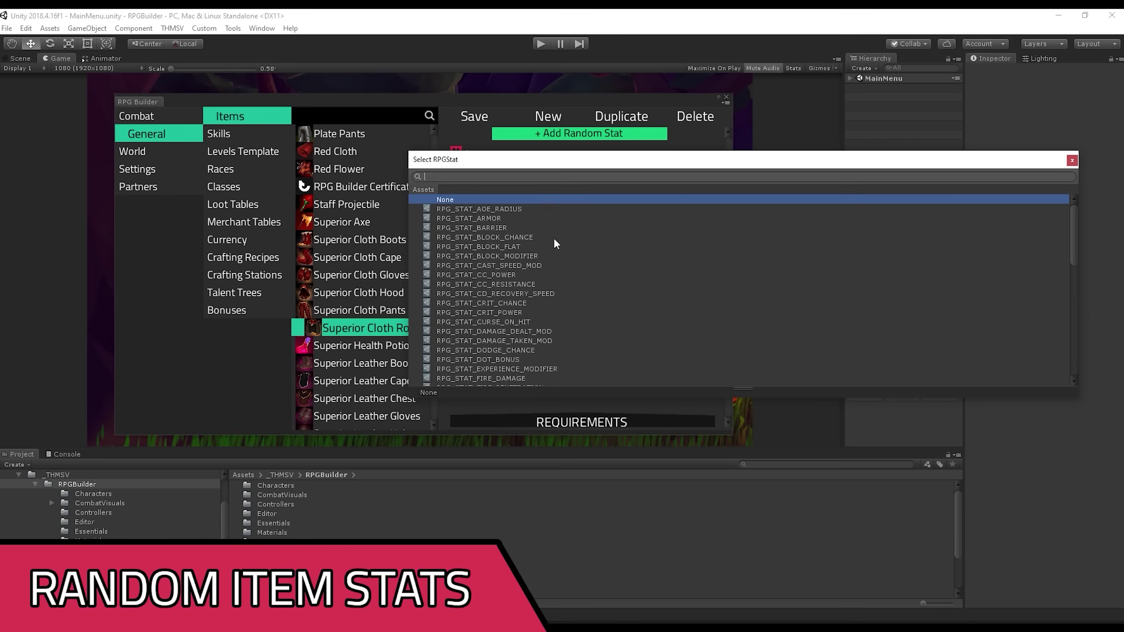
{"action": "double_click", "coordinate": [553, 237]}
{"action": "left_click", "coordinate": [575, 174]}
{"action": "type", "text": "3"}
{"action": "left_click", "coordinate": [550, 185]}
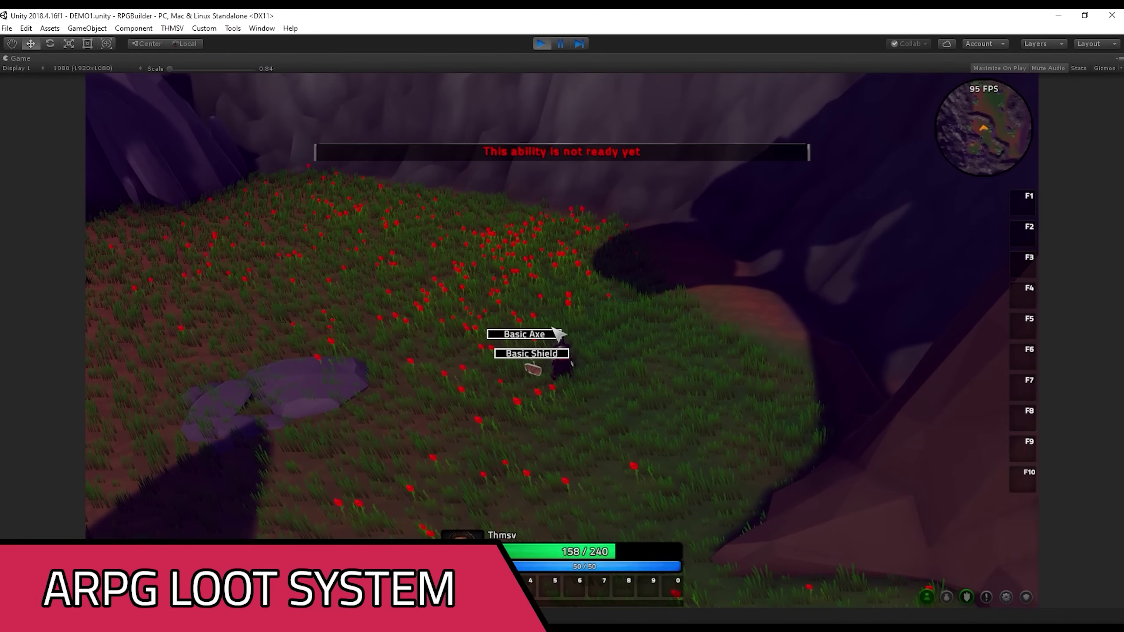
{"action": "key", "text": "i"}
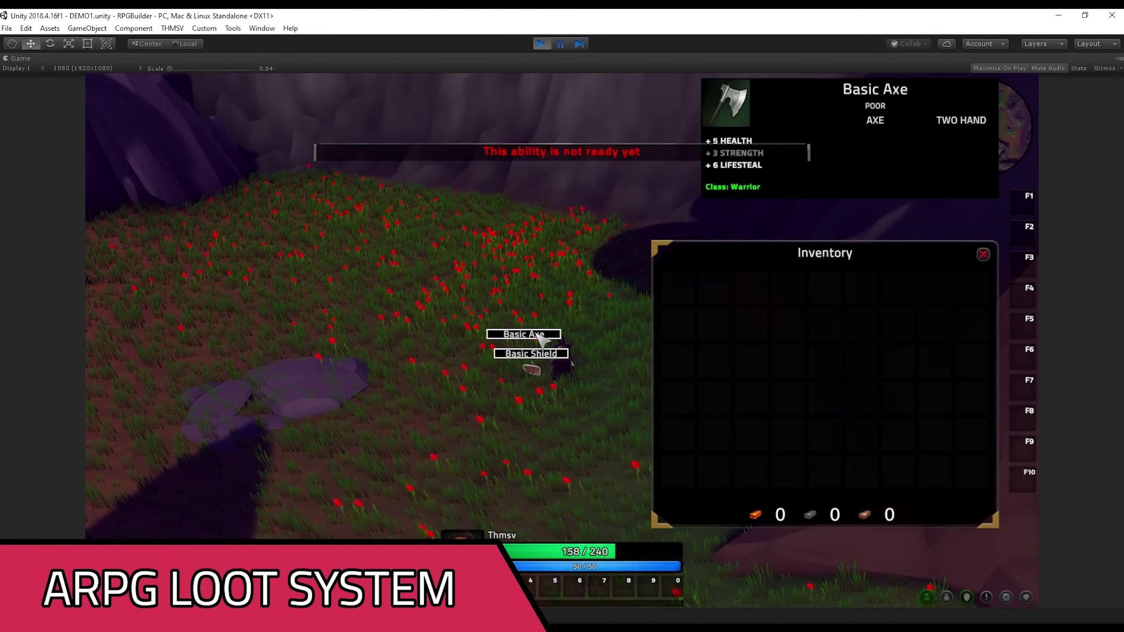
{"action": "left_click", "coordinate": [553, 334]}
{"action": "left_click", "coordinate": [540, 355]}
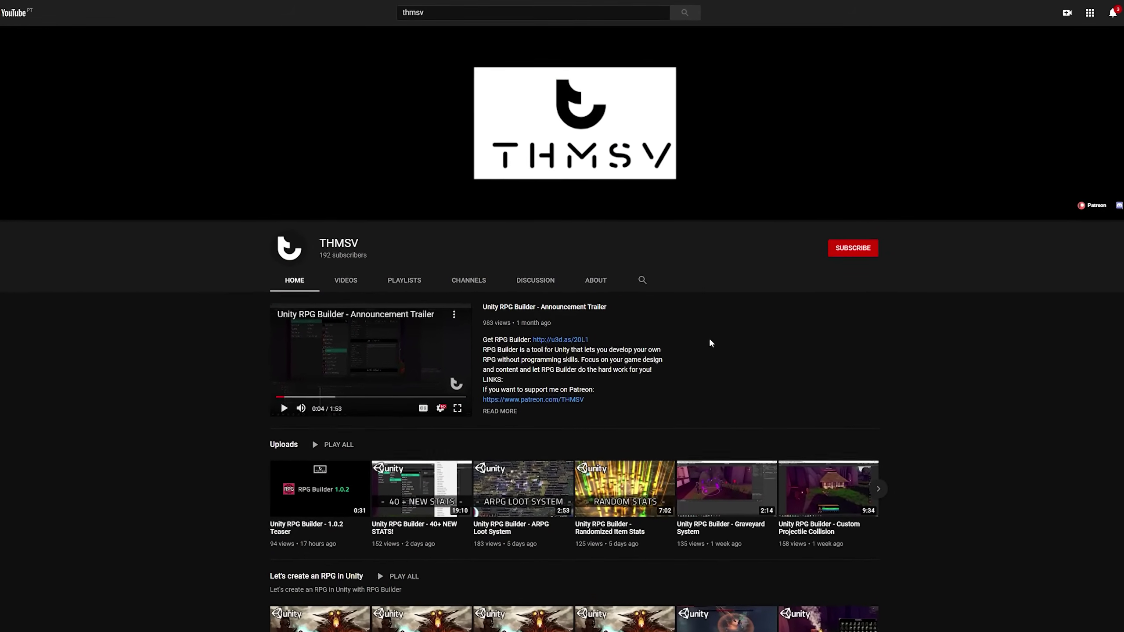
{"action": "left_click", "coordinate": [343, 276]}
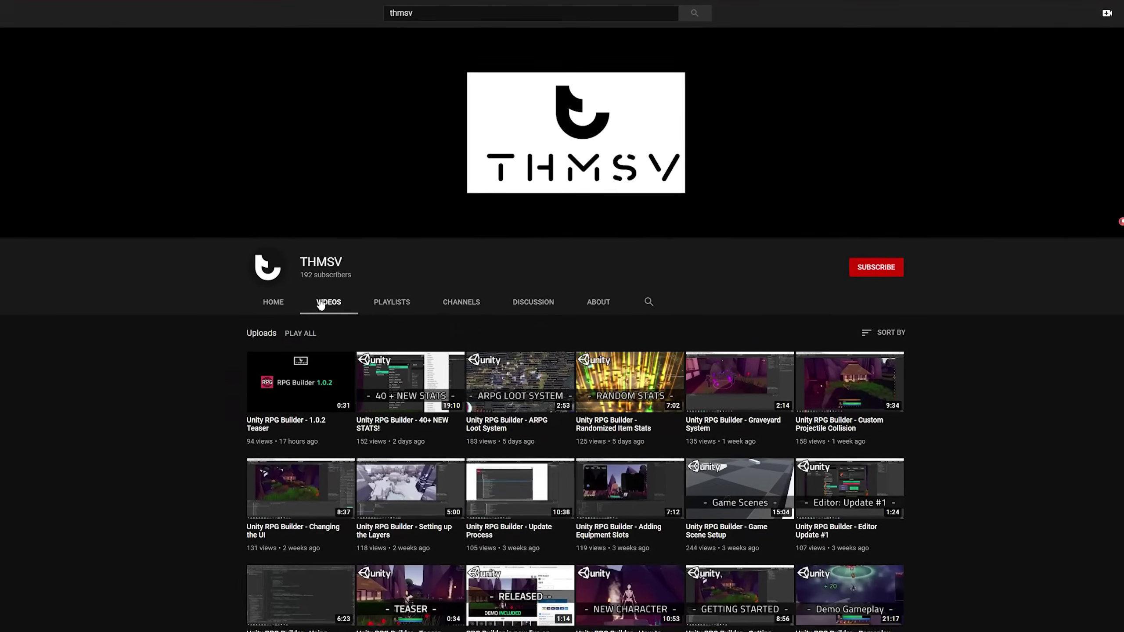
{"action": "scroll", "coordinate": [259, 416], "scroll_direction": "down", "scroll_amount": 3}
{"action": "scroll", "coordinate": [255, 423], "scroll_direction": "down", "scroll_amount": 3}
{"action": "scroll", "coordinate": [250, 436], "scroll_direction": "down", "scroll_amount": 15}
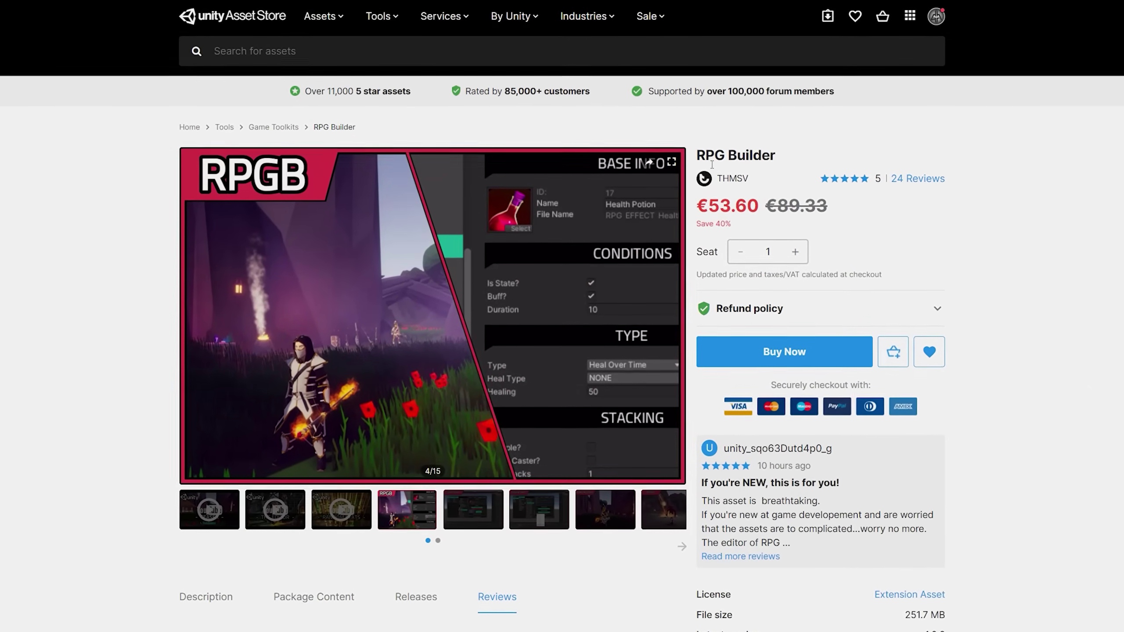
{"action": "left_click_drag", "start_coordinate": [694, 154], "coordinate": [796, 155]}
{"action": "left_click", "coordinate": [855, 153]}
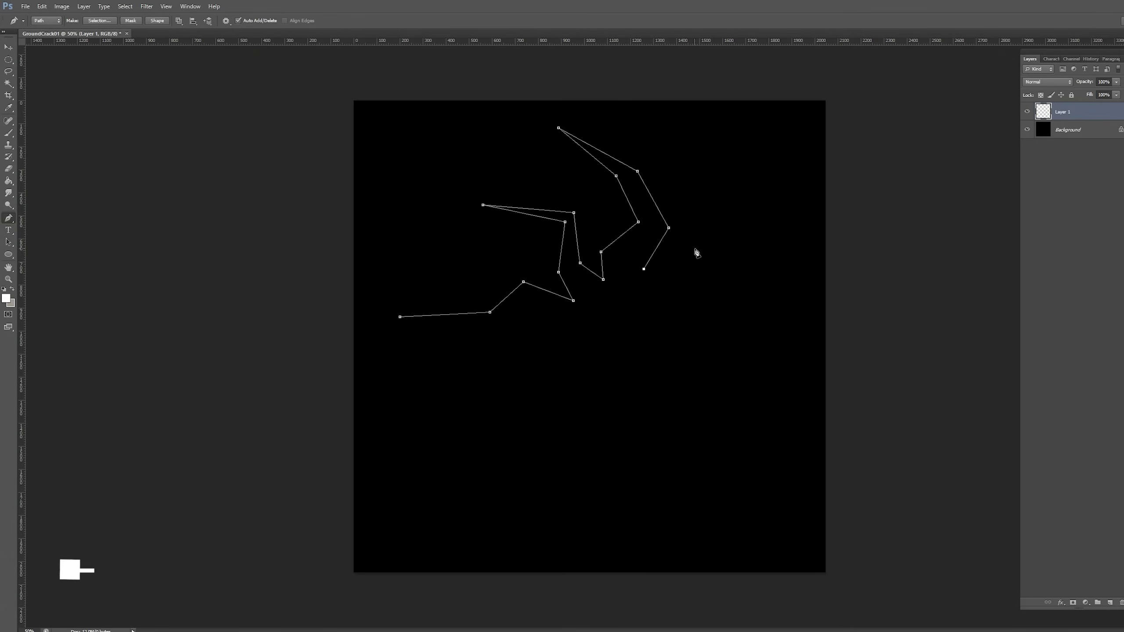
Add eight more jagged anchor points so the crack branches fully encircle the centre.
{"action": "left_click", "coordinate": [684, 251]}
{"action": "left_click", "coordinate": [725, 254]}
{"action": "left_click", "coordinate": [730, 288]}
{"action": "left_click", "coordinate": [805, 312]}
{"action": "left_click", "coordinate": [766, 397]}
{"action": "left_click", "coordinate": [642, 340]}
{"action": "left_click", "coordinate": [612, 499]}
{"action": "left_click", "coordinate": [601, 386]}
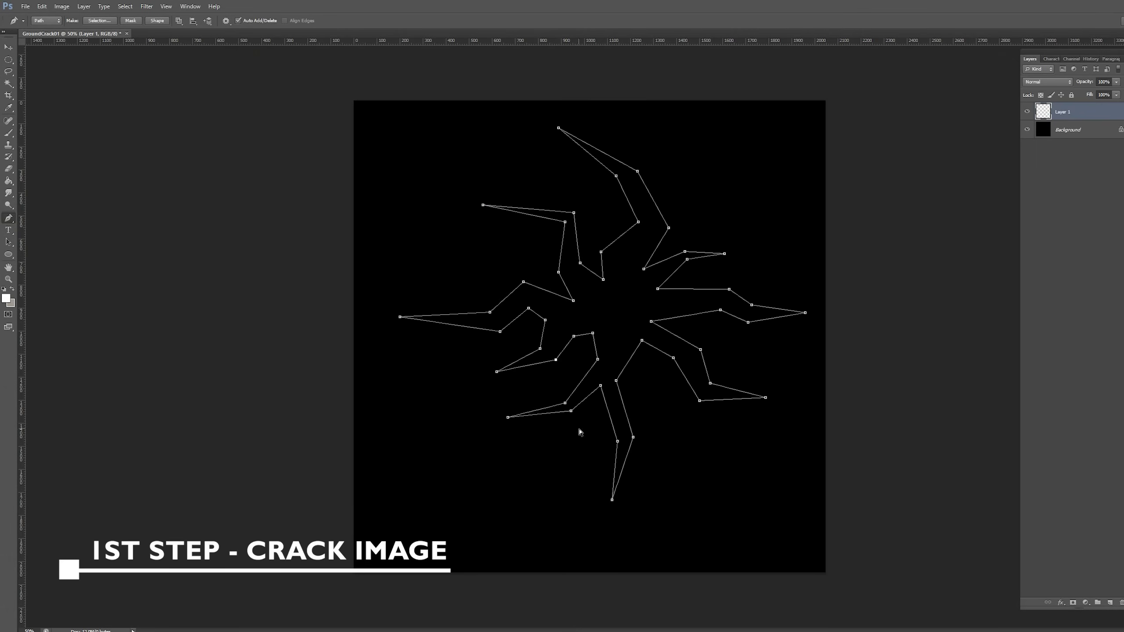
Bring up the crack's context options and the Alt+C conversion menu, then edit the SeeThrough layer name.
{"action": "right_click", "coordinate": [584, 265]}
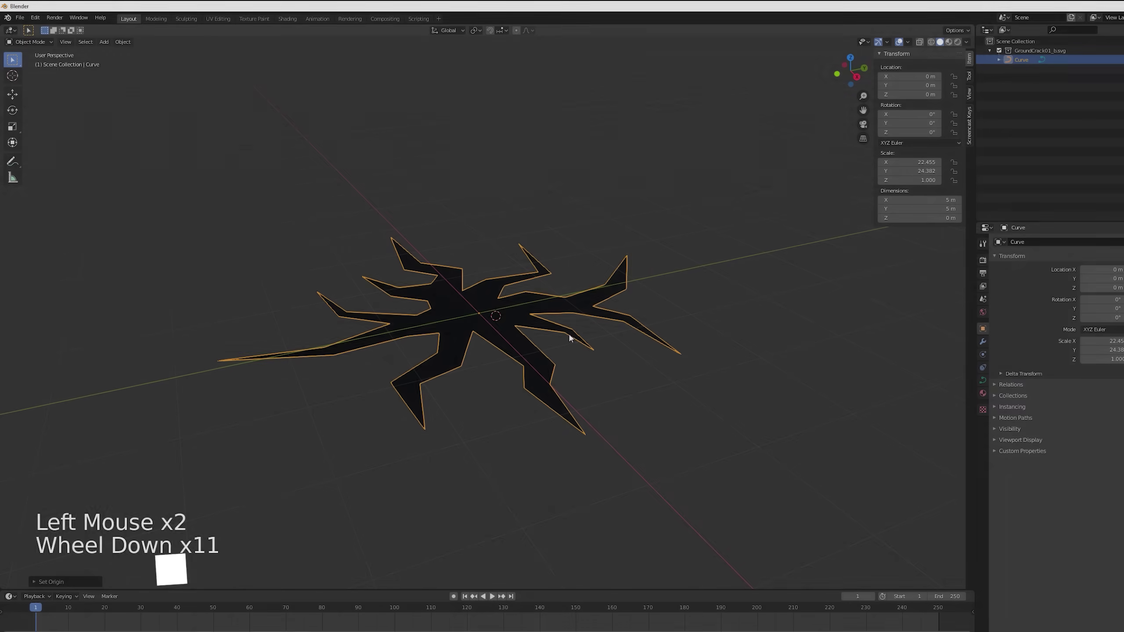
{"action": "scroll", "coordinate": [552, 329], "scroll_direction": "up", "scroll_amount": 2}
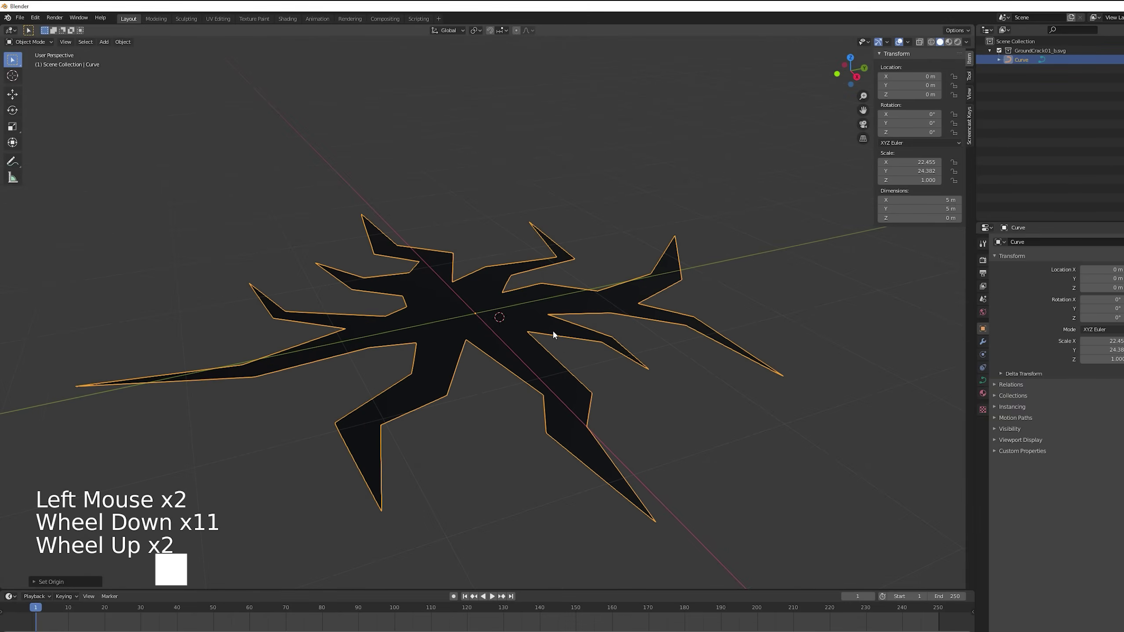
{"action": "right_click", "coordinate": [552, 323]}
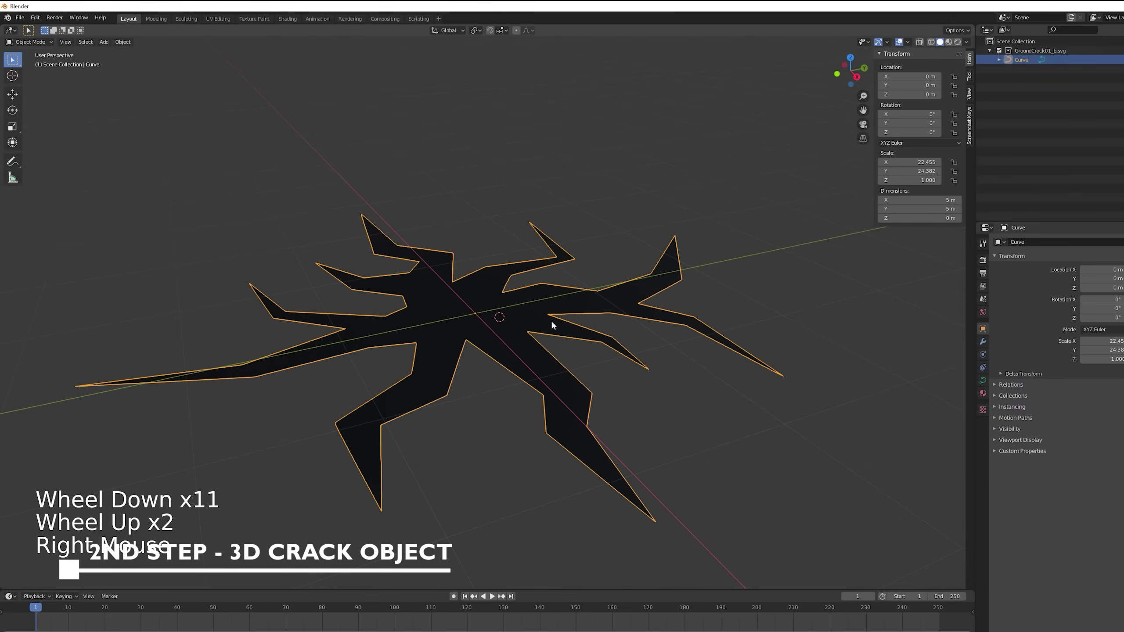
{"action": "key", "text": "alt+c"}
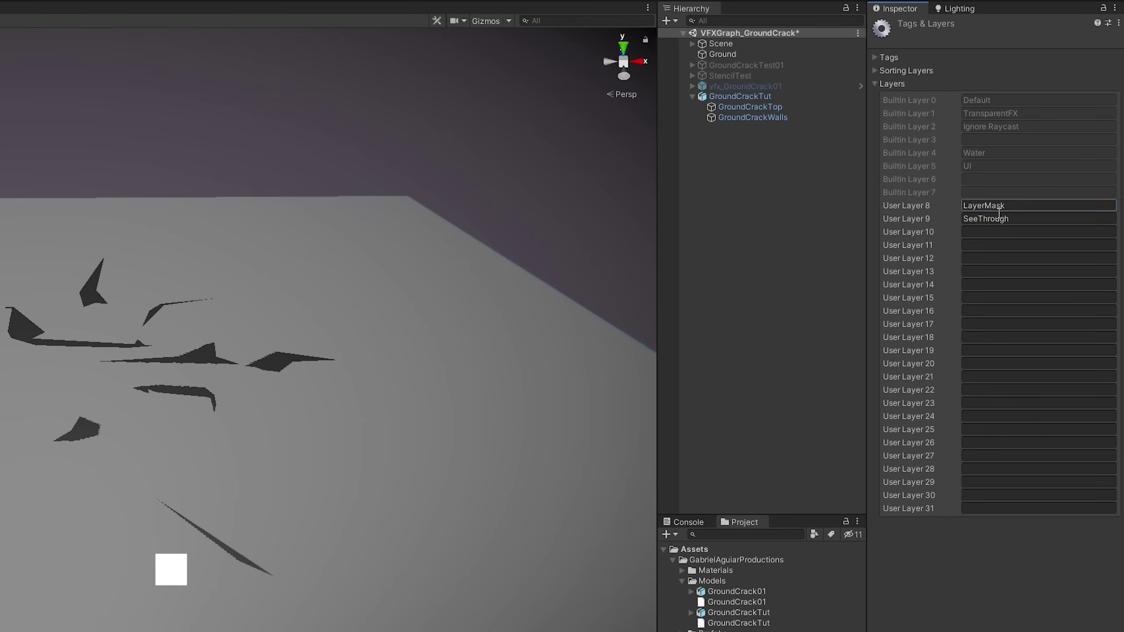
{"action": "left_click", "coordinate": [1000, 218]}
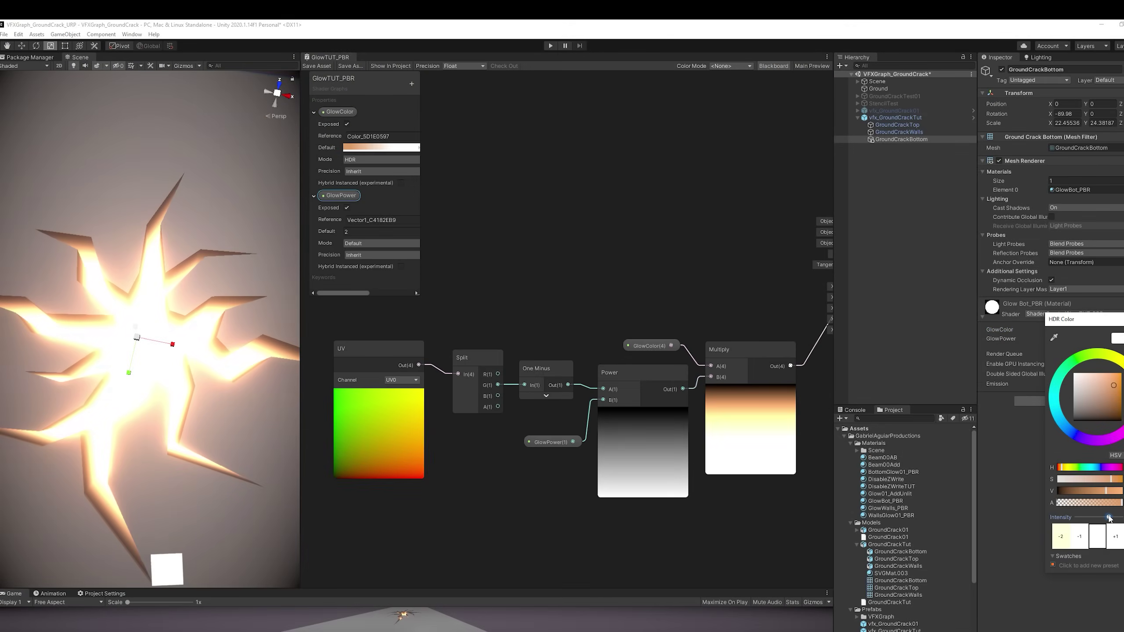
Lower the GlowColor HDR intensity slightly to darken the crack's glow.
{"action": "left_click_drag", "start_coordinate": [1109, 517], "coordinate": [1102, 516]}
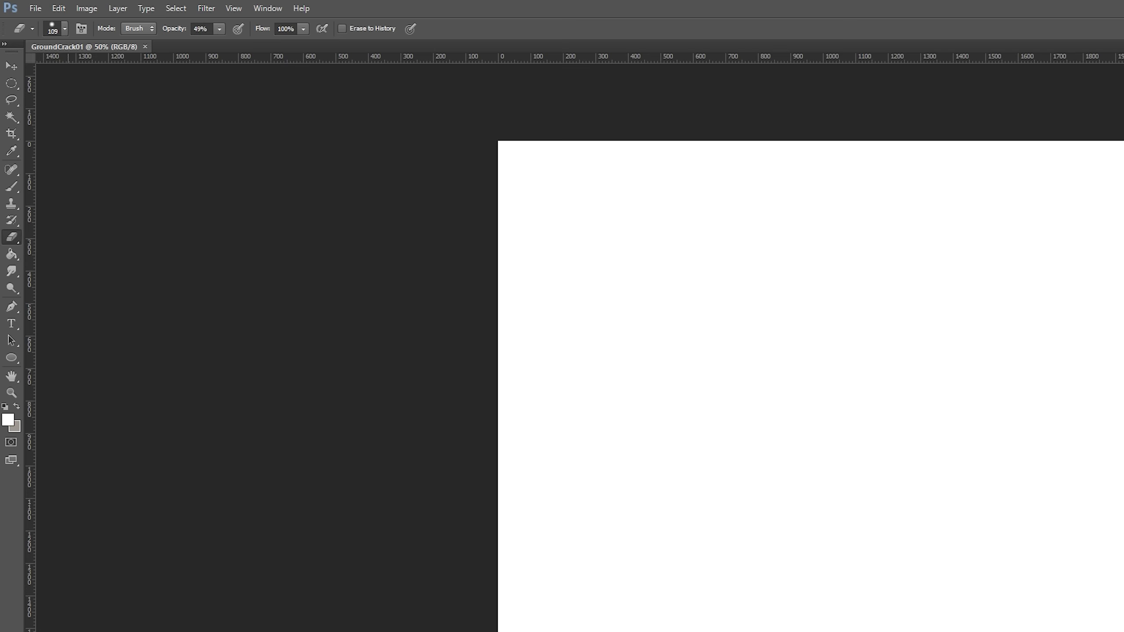
Fill the canvas black with the Paint Bucket and add a new Layer 1.
{"action": "left_click", "coordinate": [11, 255]}
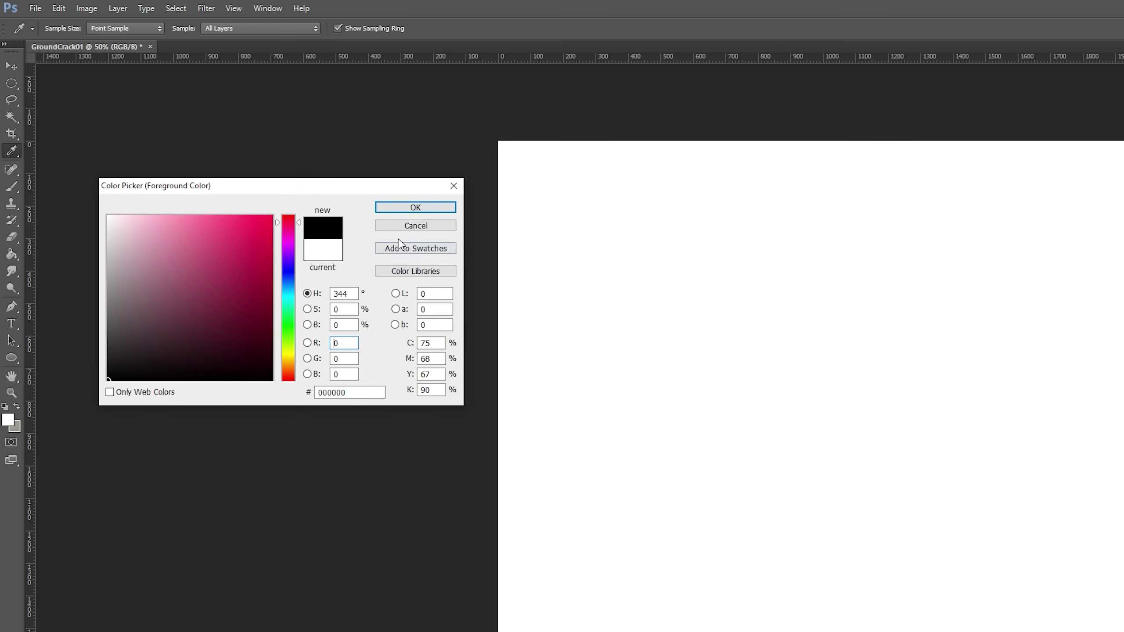
{"action": "left_click", "coordinate": [431, 206]}
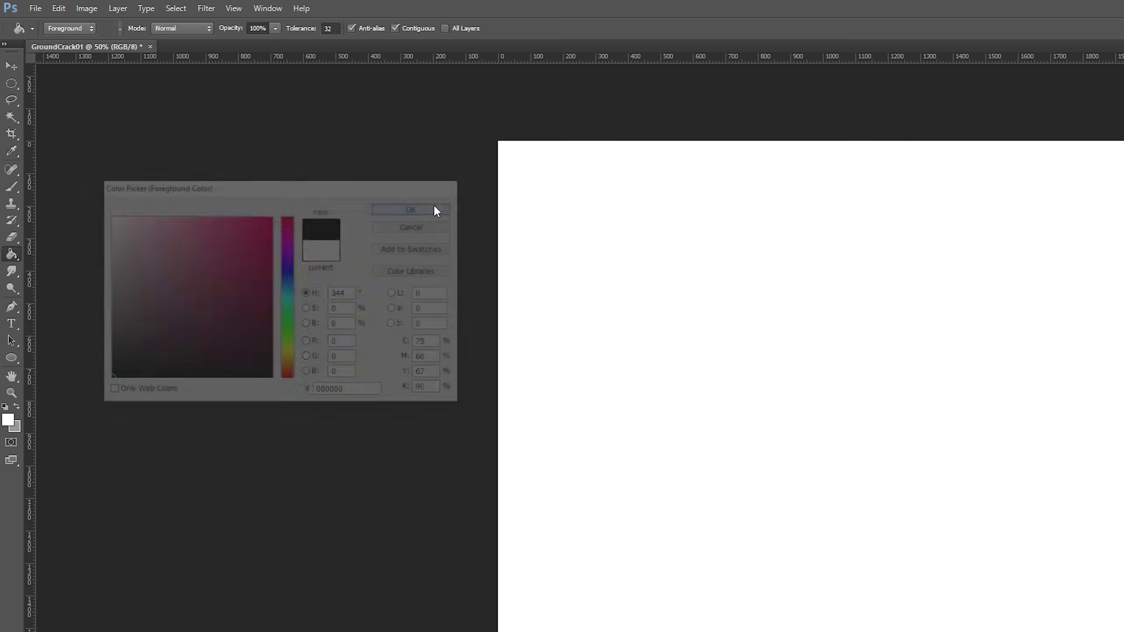
{"action": "left_click", "coordinate": [619, 245]}
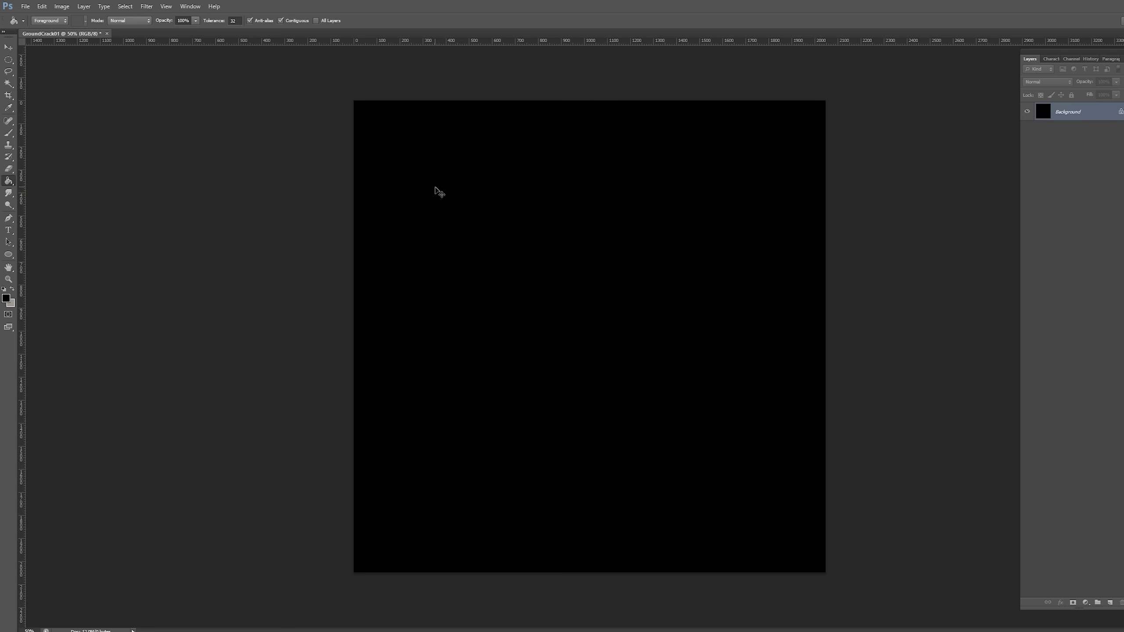
{"action": "key", "text": "ctrl+shift+n"}
{"action": "key", "text": "Return"}
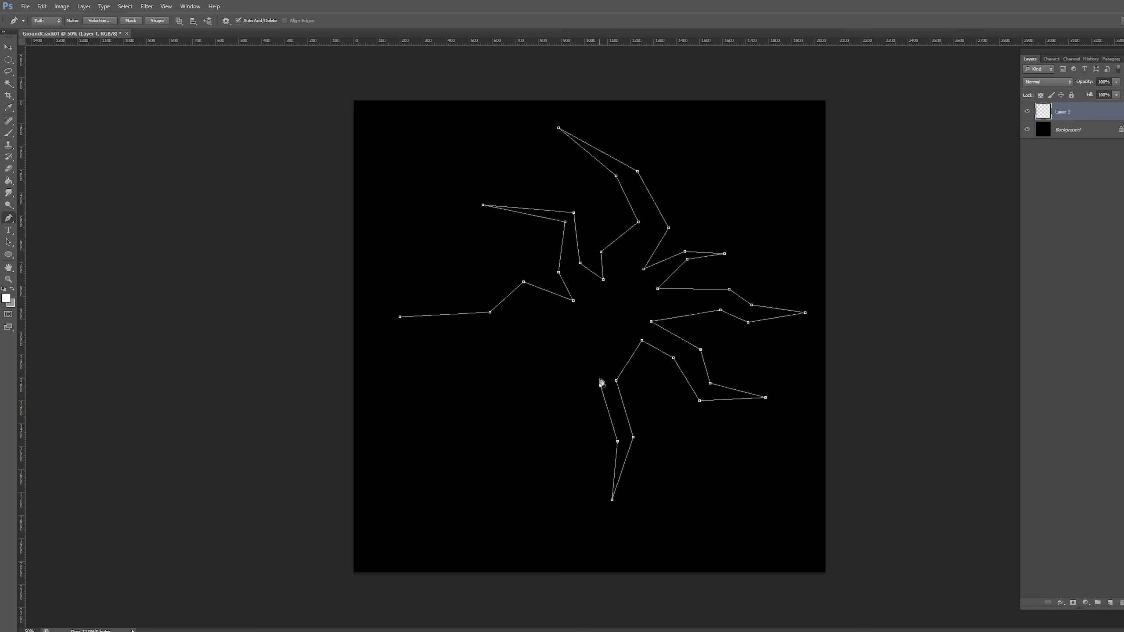
Trace a jagged crack branch with the Pen tool and reshape it by moving two centre anchors.
{"action": "left_click", "coordinate": [598, 359]}
{"action": "left_click", "coordinate": [598, 325]}
{"action": "left_click", "coordinate": [560, 339]}
{"action": "left_click", "coordinate": [546, 368]}
{"action": "left_click", "coordinate": [497, 371]}
{"action": "left_click", "coordinate": [539, 355]}
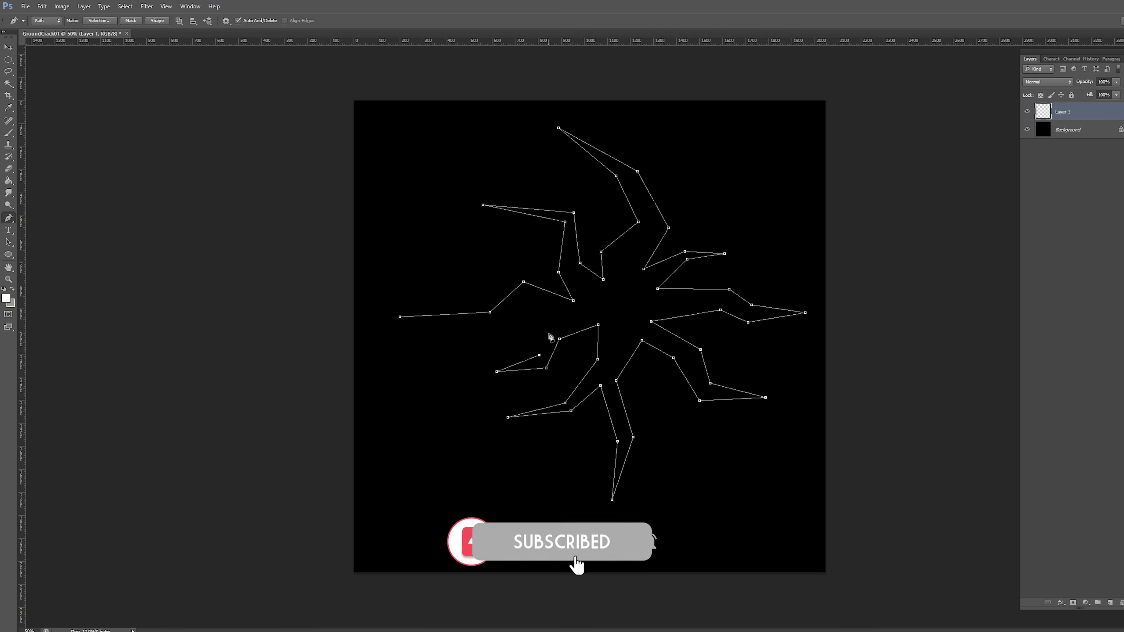
{"action": "left_click", "coordinate": [550, 330]}
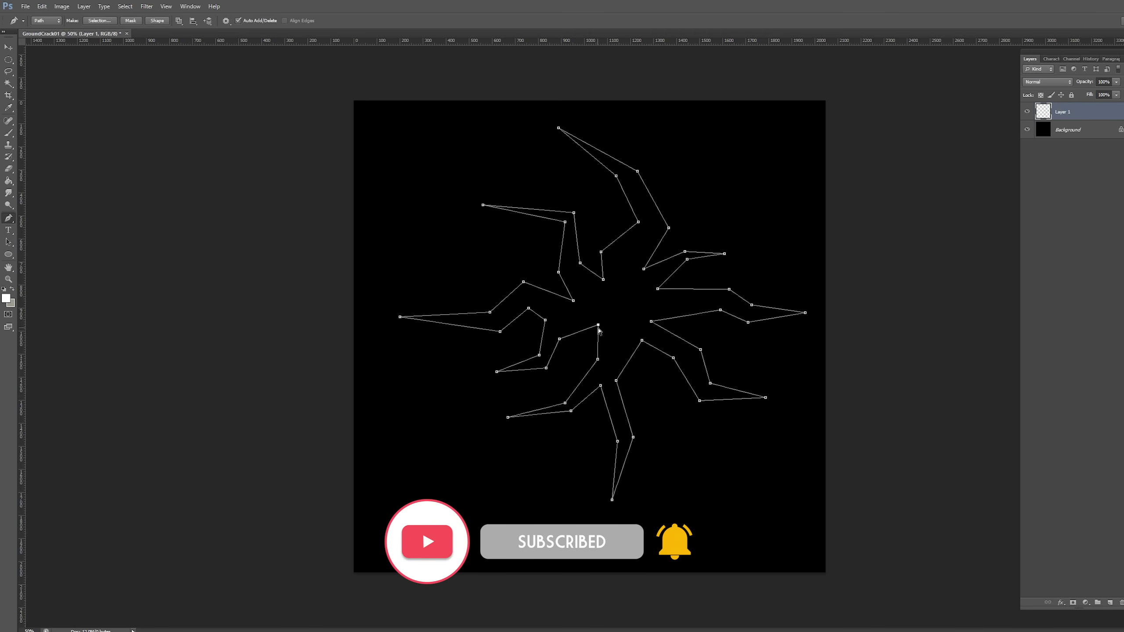
{"action": "left_click_drag", "start_coordinate": [598, 325], "coordinate": [593, 332], "text": "ctrl"}
{"action": "mouse_move", "coordinate": [560, 339]}
{"action": "left_mouse_down", "text": "ctrl"}
{"action": "mouse_move", "coordinate": [574, 336]}
{"action": "mouse_move", "coordinate": [556, 359]}
{"action": "mouse_move", "coordinate": [540, 349]}
{"action": "left_mouse_up", "text": "ctrl"}
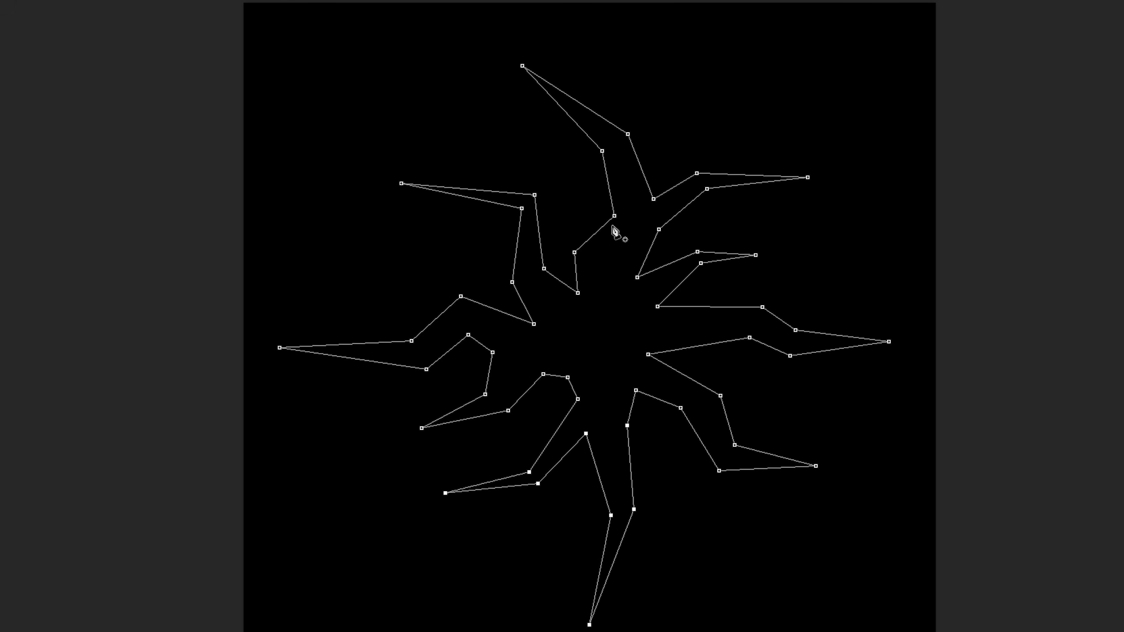
Fill the crack path with a custom black colour.
{"action": "right_click", "coordinate": [633, 229]}
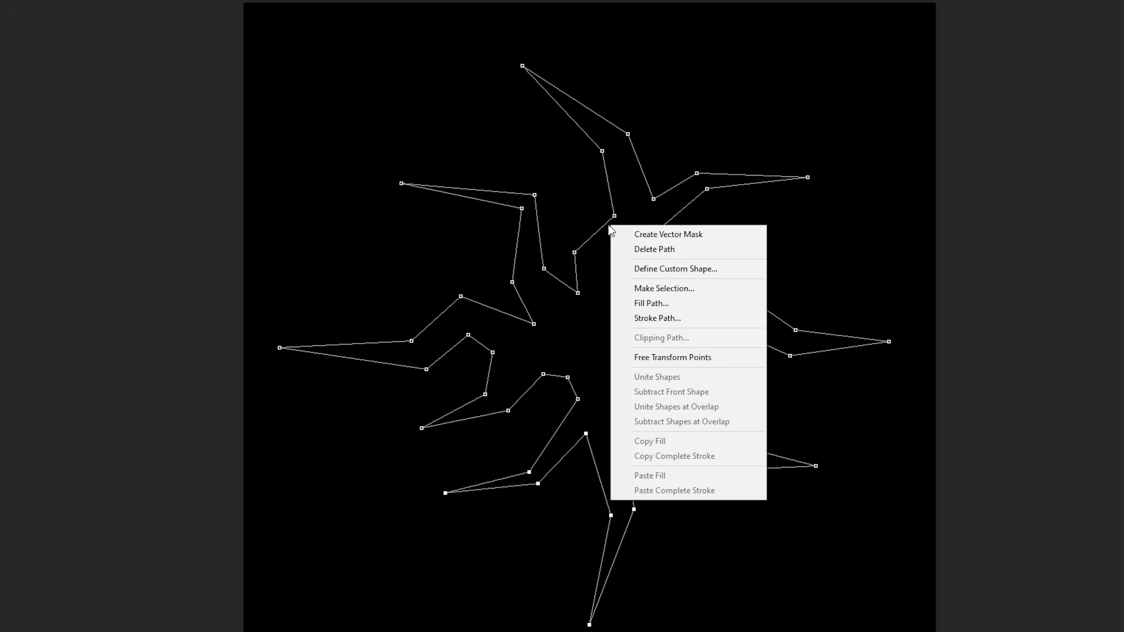
{"action": "left_click", "coordinate": [640, 303]}
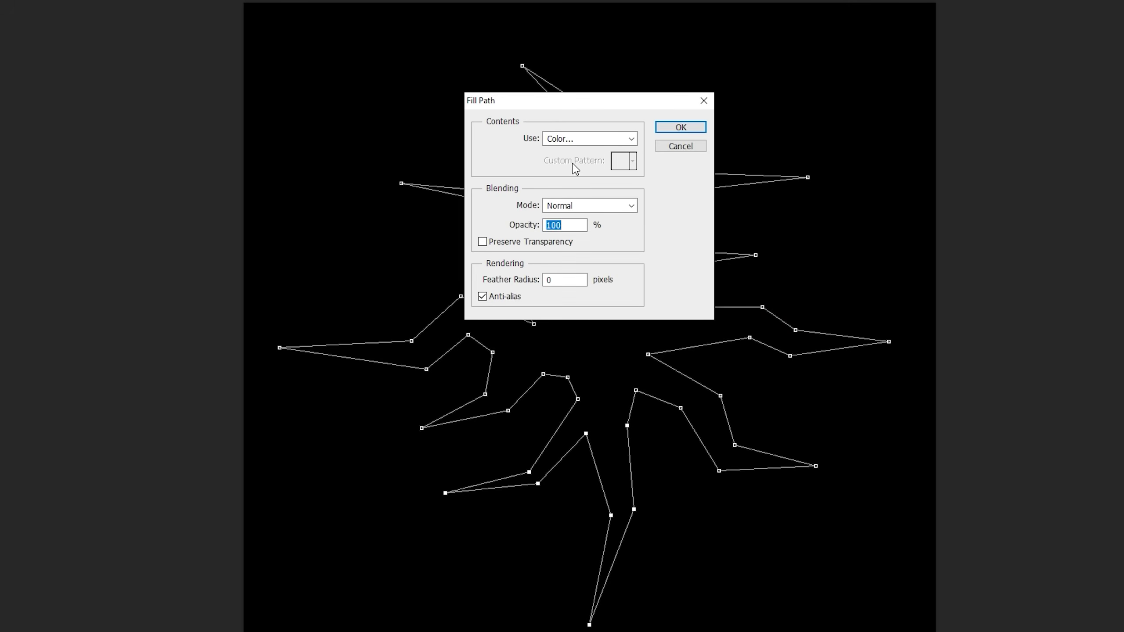
{"action": "left_click", "coordinate": [609, 139]}
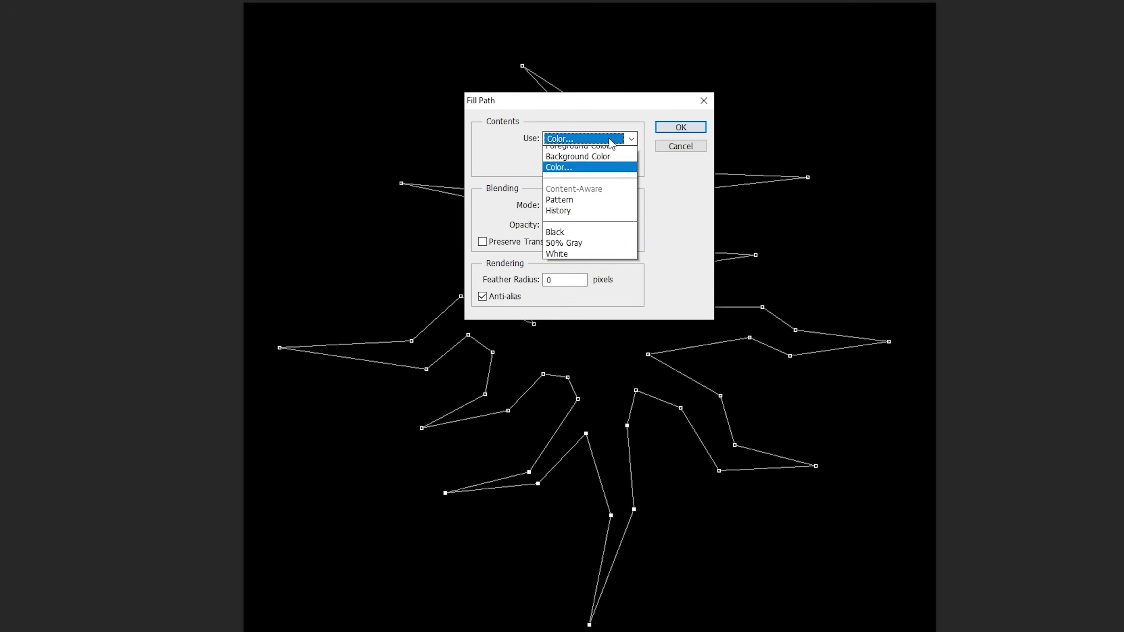
{"action": "left_click", "coordinate": [603, 172]}
{"action": "left_click", "coordinate": [140, 72]}
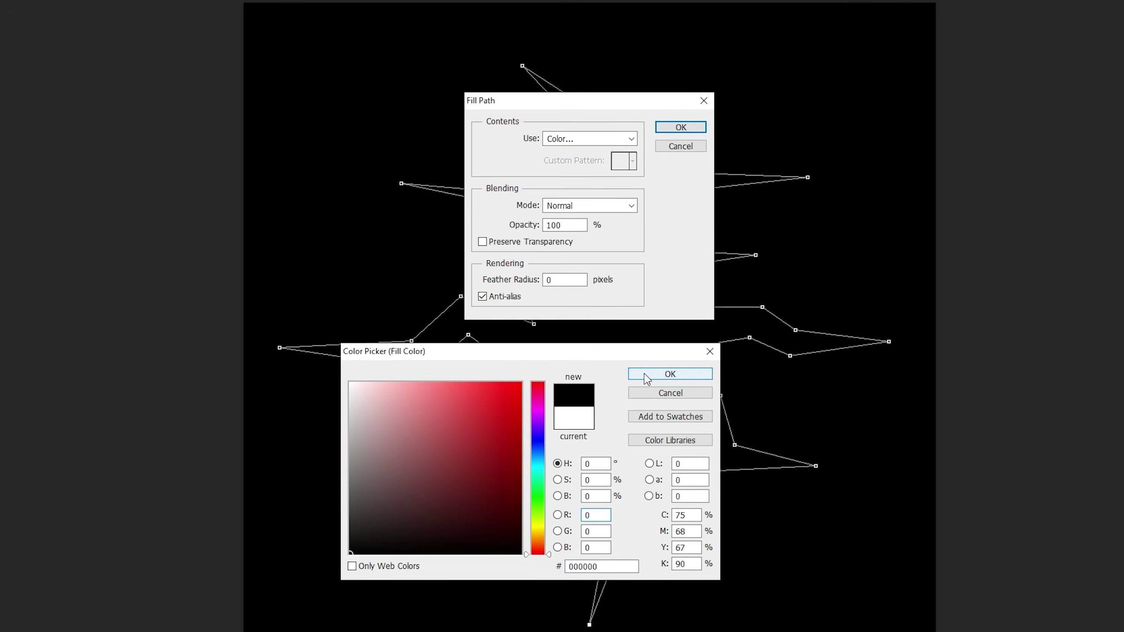
{"action": "left_click", "coordinate": [645, 376]}
{"action": "left_click", "coordinate": [681, 127]}
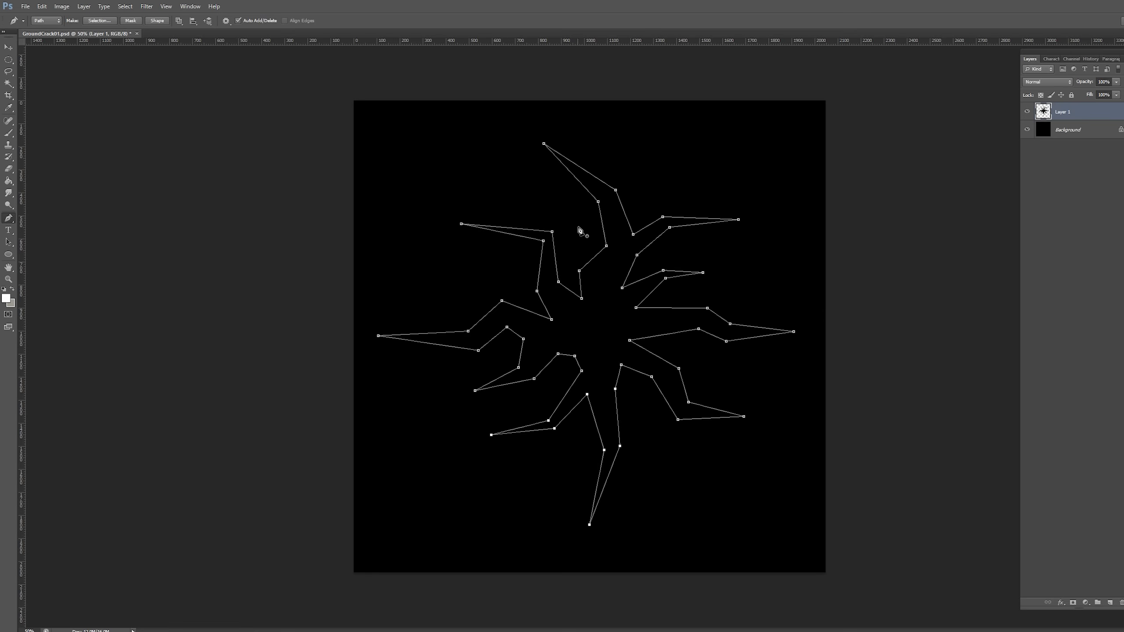
Hide the black background and save as PNG GroundCrack01_b, replacing the existing file.
{"action": "left_click", "coordinate": [1028, 130]}
{"action": "key", "text": "ctrl+shift+s"}
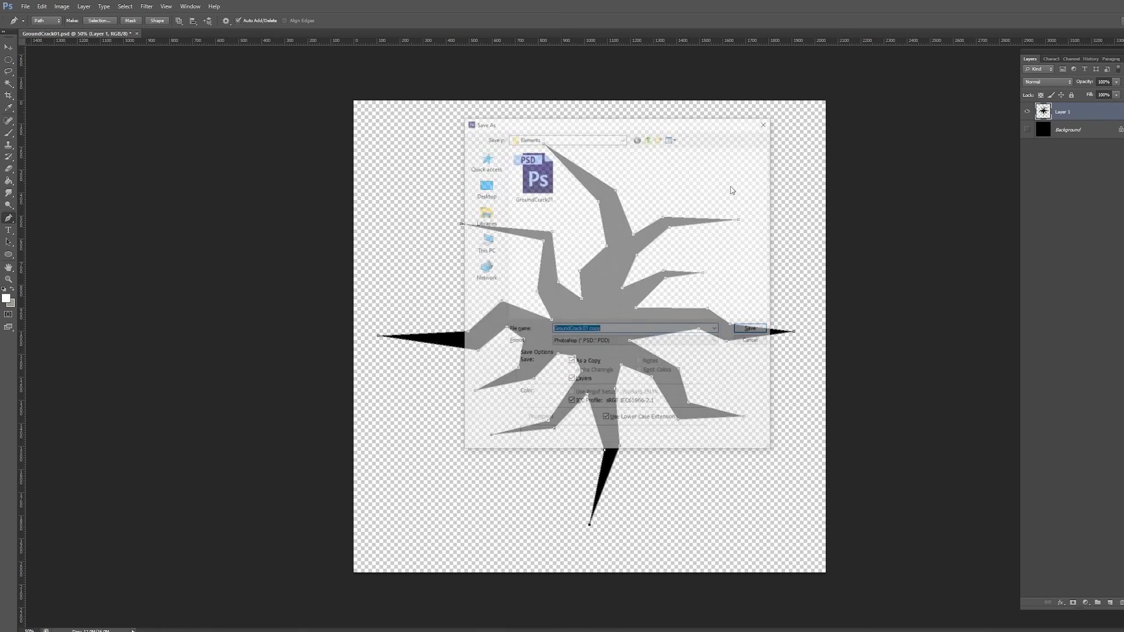
{"action": "left_click", "coordinate": [636, 342]}
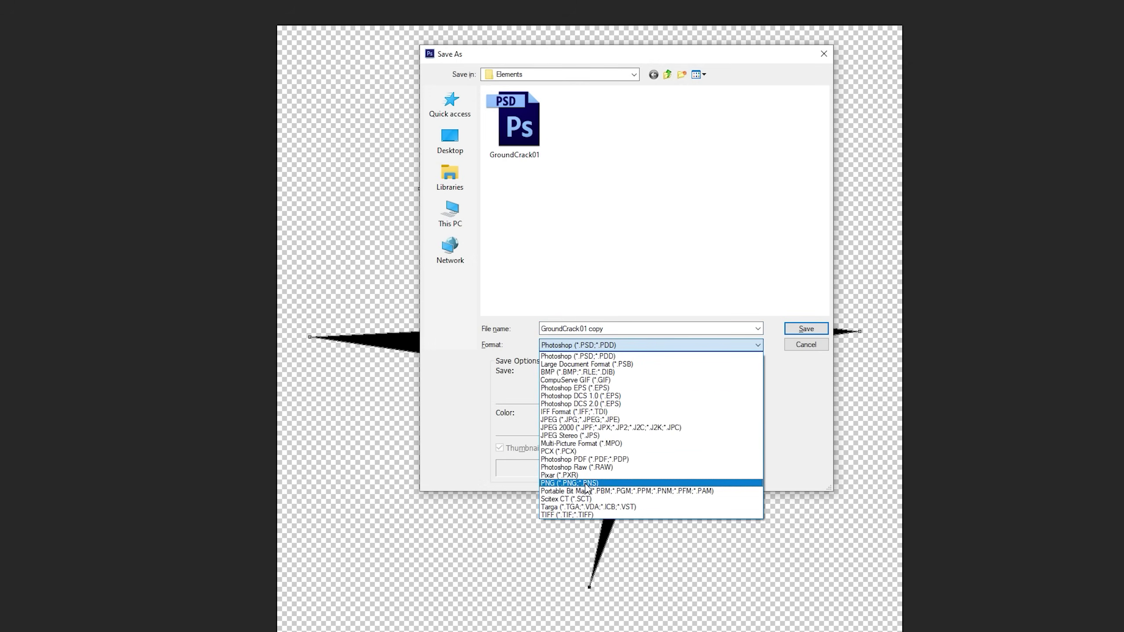
{"action": "left_click", "coordinate": [586, 483]}
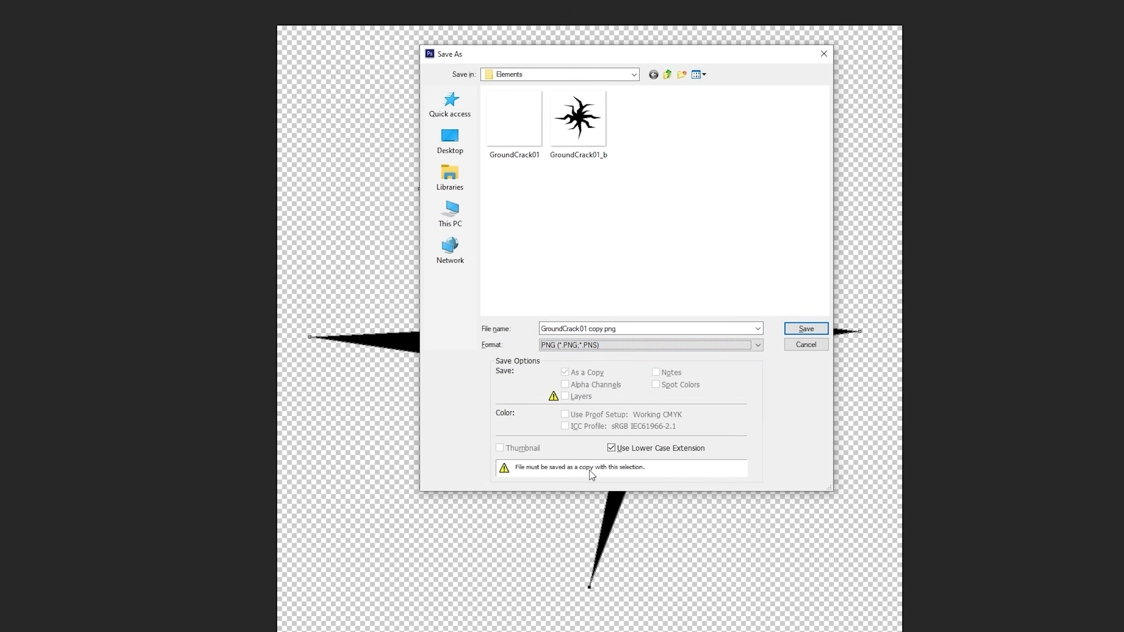
{"action": "left_click", "coordinate": [593, 152]}
{"action": "left_click", "coordinate": [805, 329]}
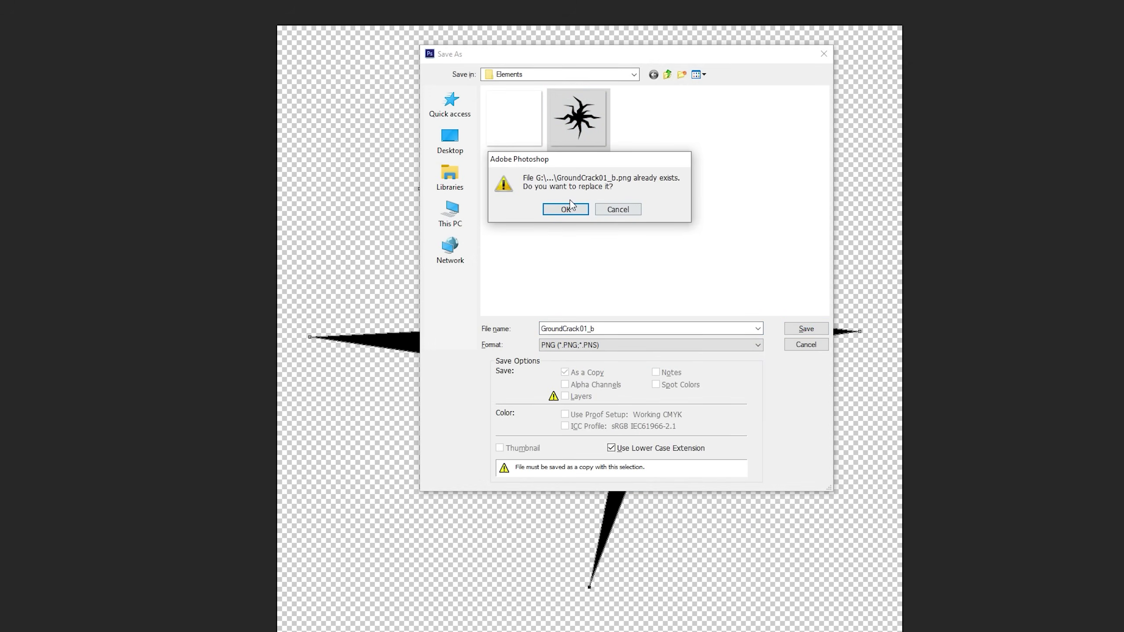
{"action": "key", "text": "Return"}
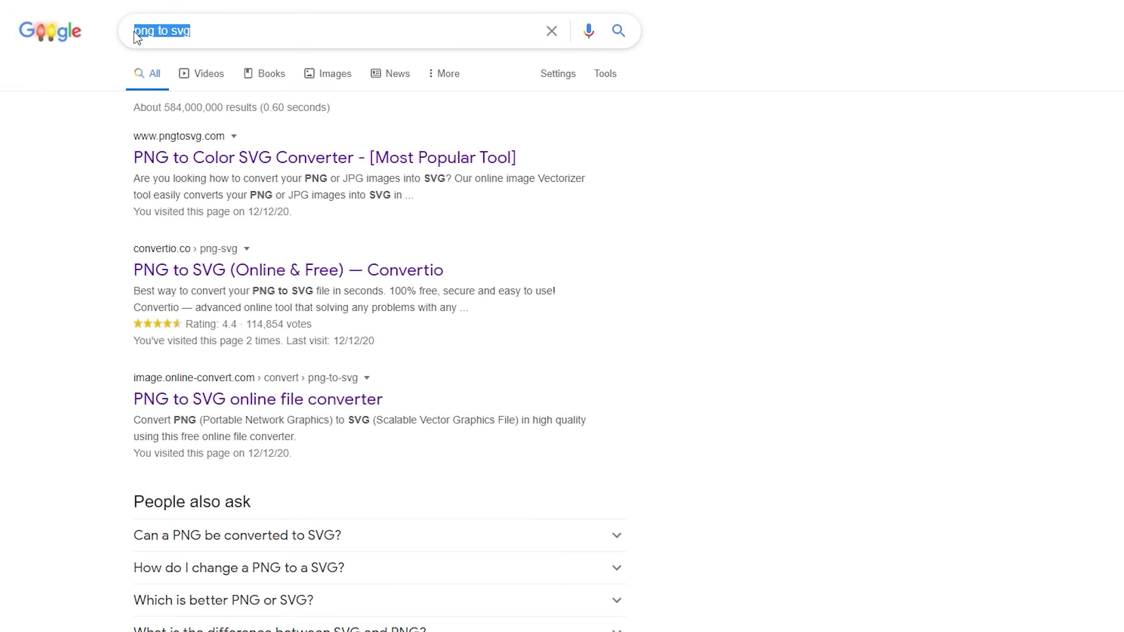
Upload GroundCrack01_b to Convertio's PNG to SVG converter, convert it and download the SVG.
{"action": "left_click_drag", "start_coordinate": [76, 209], "coordinate": [79, 195]}
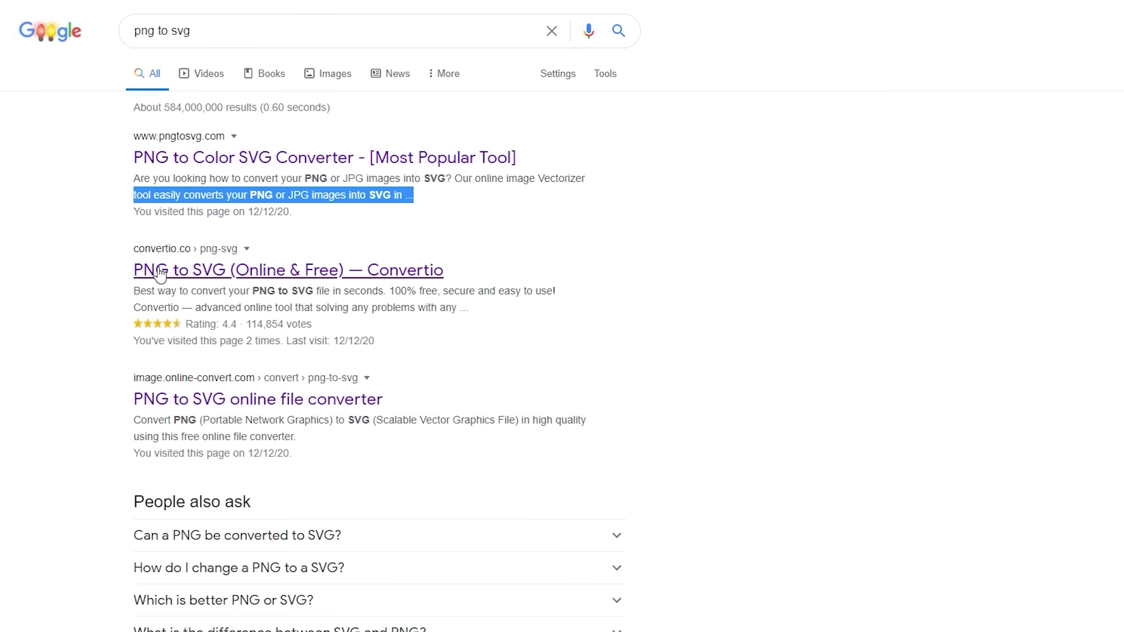
{"action": "left_click", "coordinate": [160, 273]}
{"action": "left_click", "coordinate": [334, 206]}
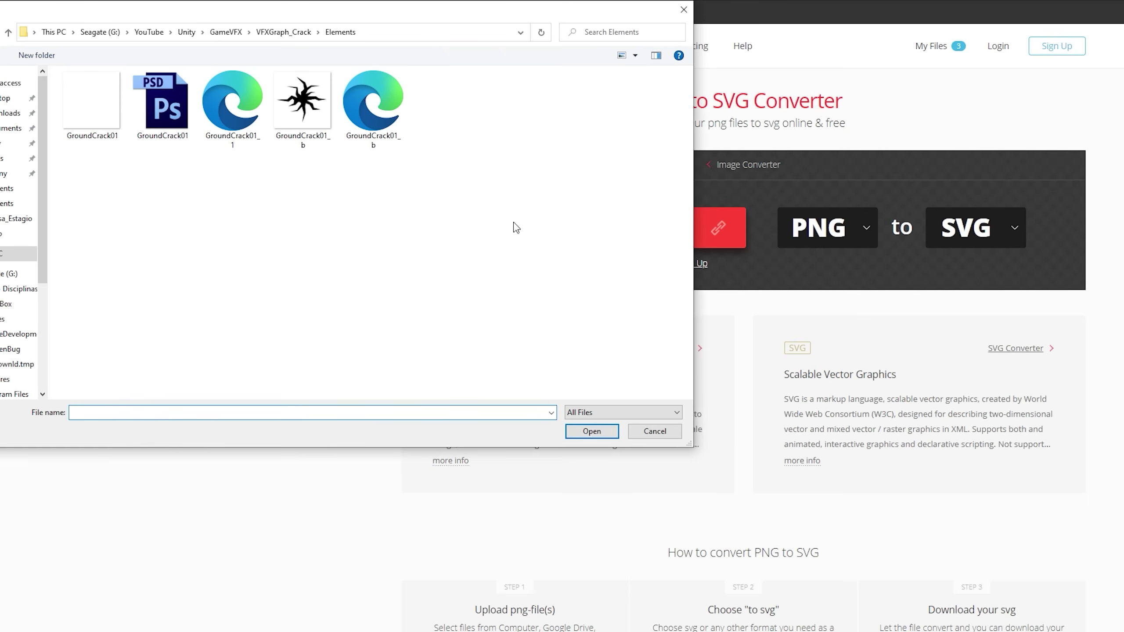
{"action": "left_click", "coordinate": [308, 128]}
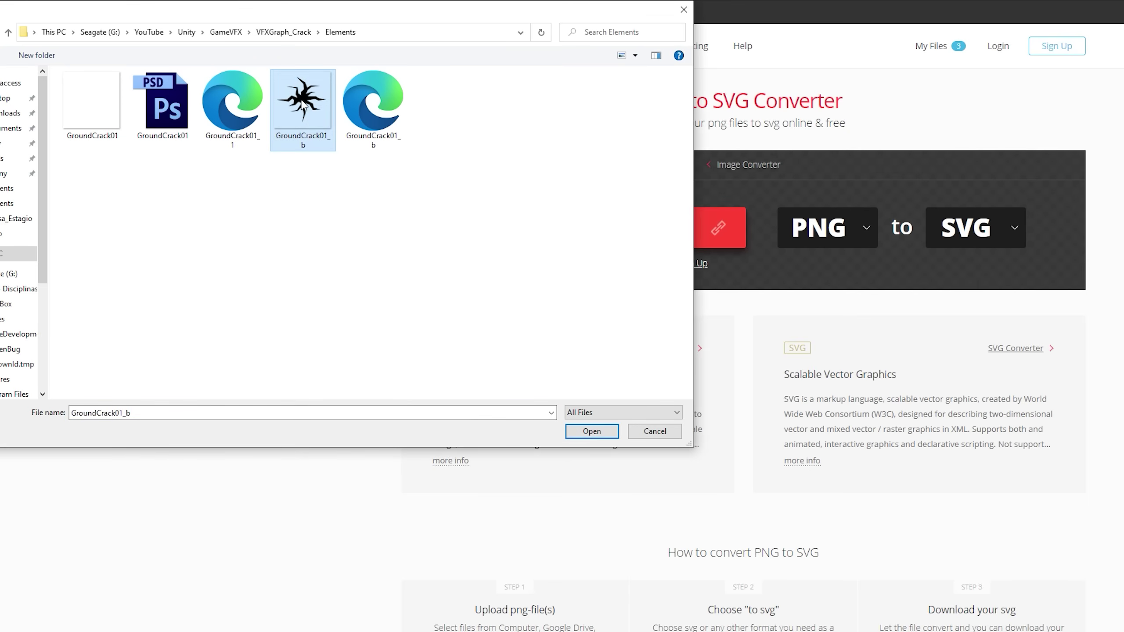
{"action": "left_click", "coordinate": [592, 431]}
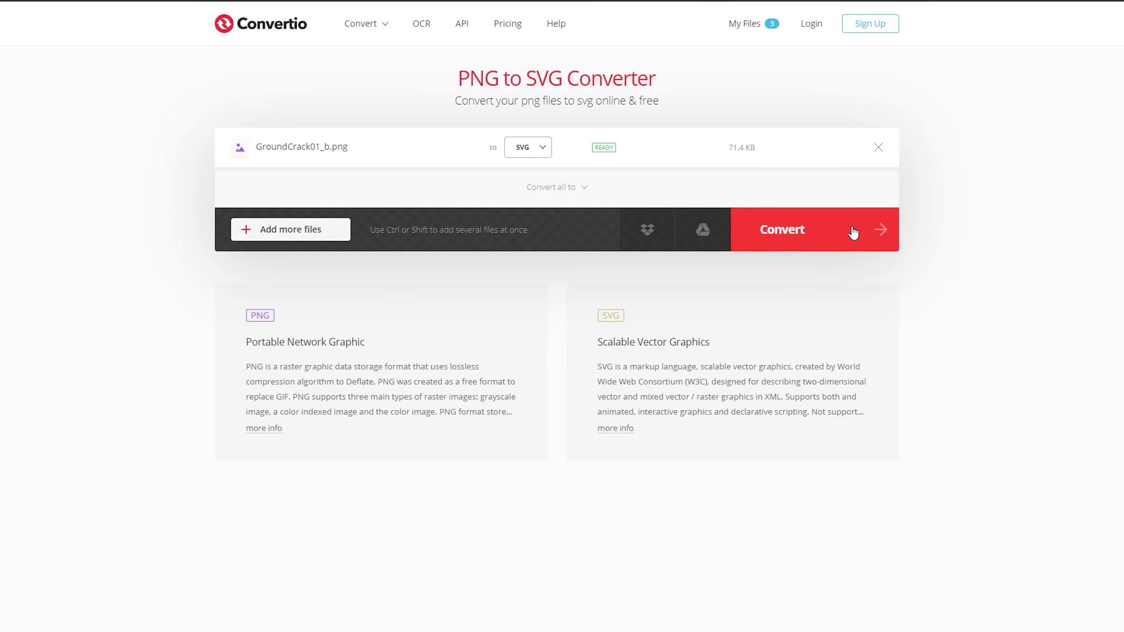
{"action": "left_click", "coordinate": [853, 230]}
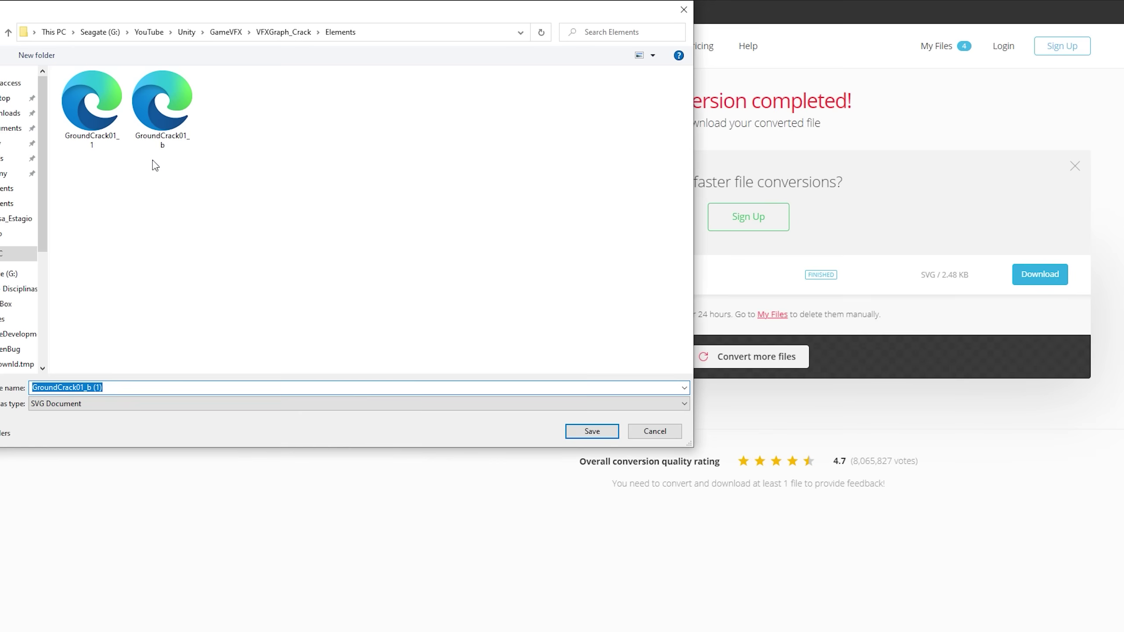
{"action": "left_click", "coordinate": [163, 107]}
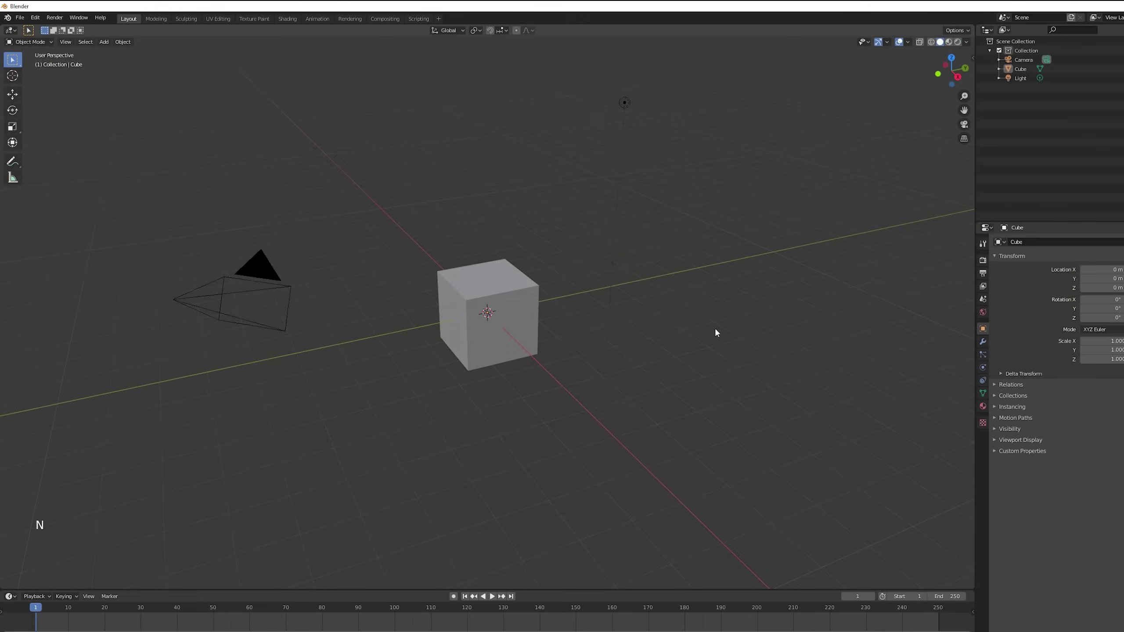
Delete the default camera, cube and light, then import GroundCrack01_b.svg as a curve.
{"action": "key", "text": "a"}
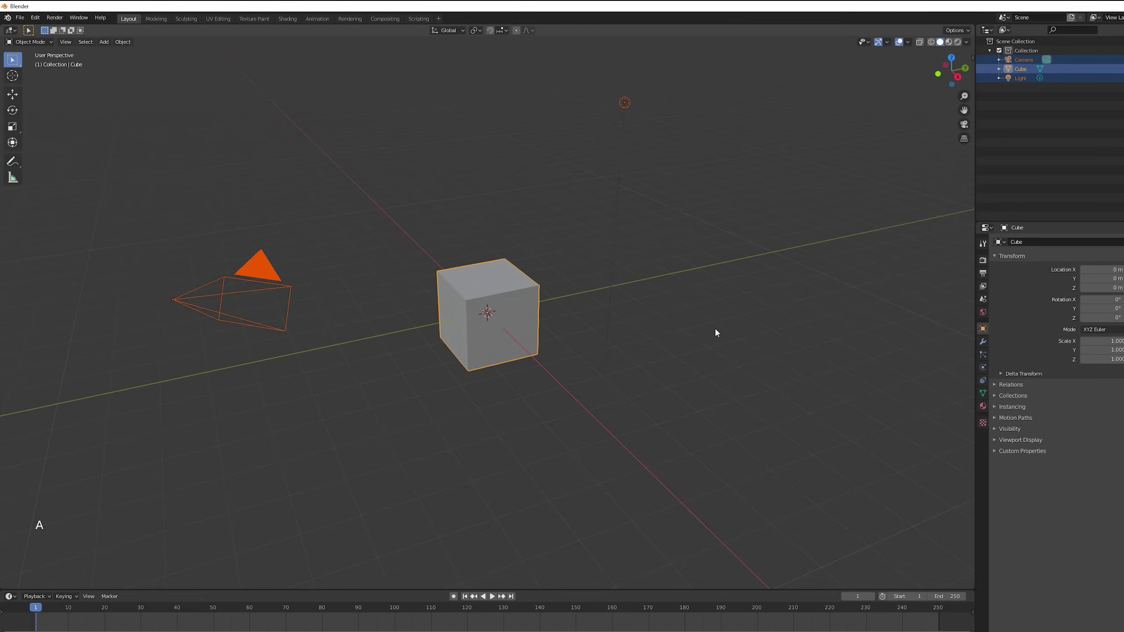
{"action": "key", "text": "Delete"}
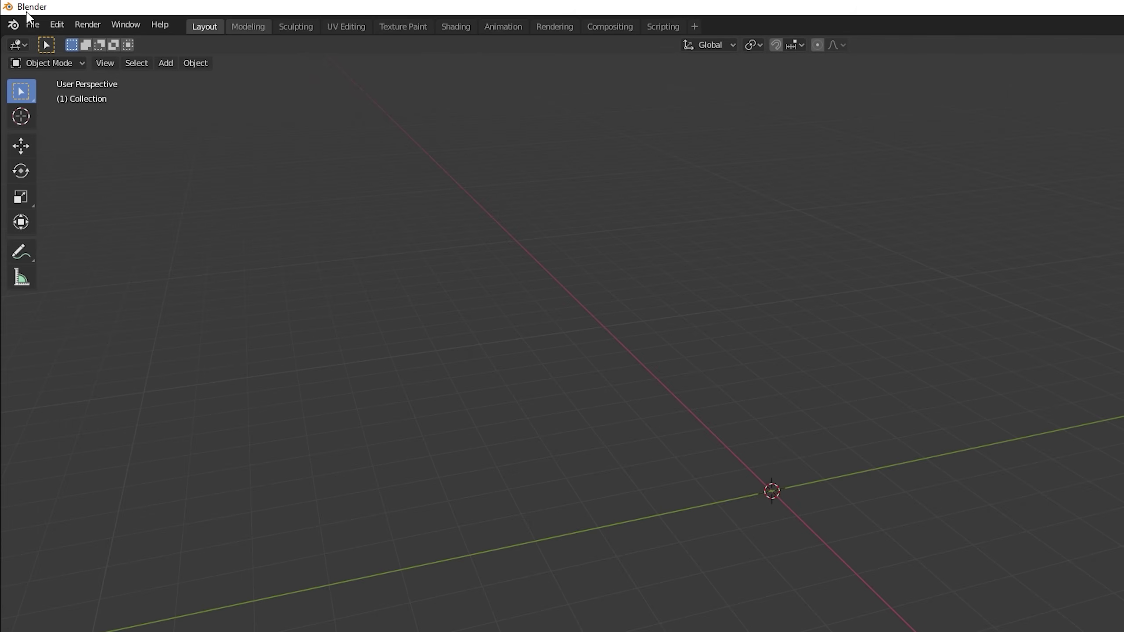
{"action": "left_click", "coordinate": [19, 17]}
{"action": "mouse_move", "coordinate": [72, 221]}
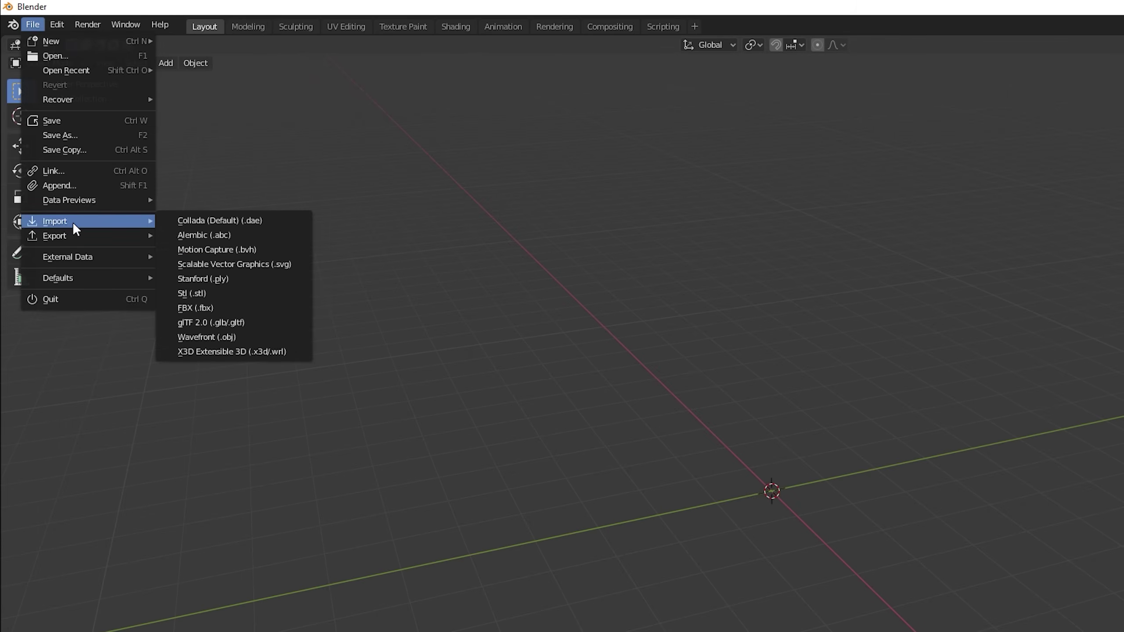
{"action": "left_click", "coordinate": [303, 264]}
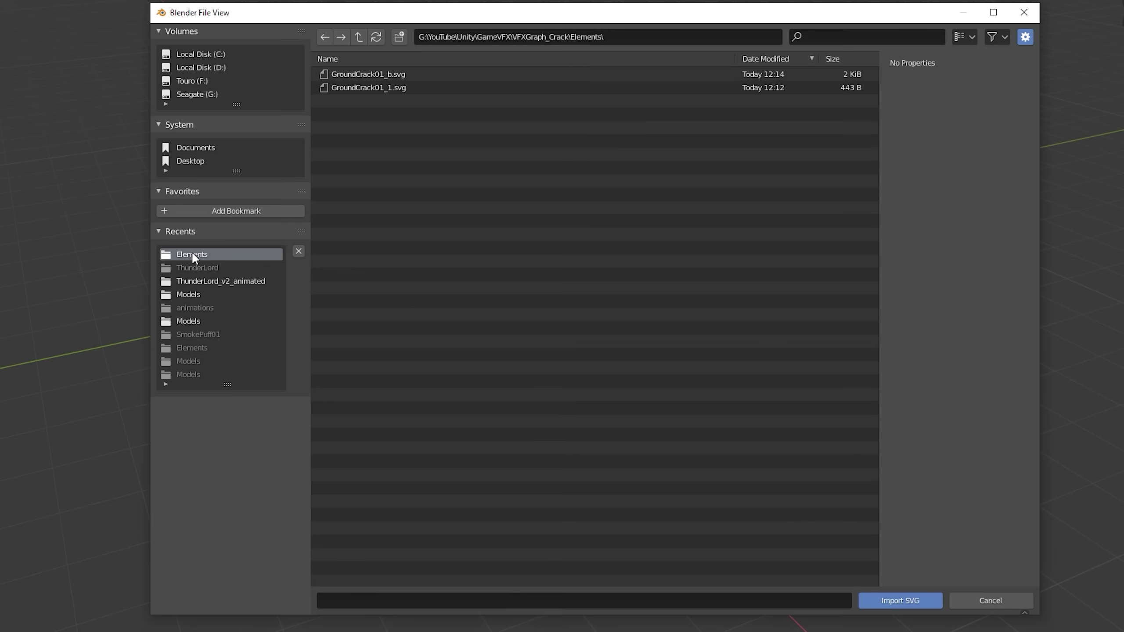
{"action": "left_click", "coordinate": [396, 73]}
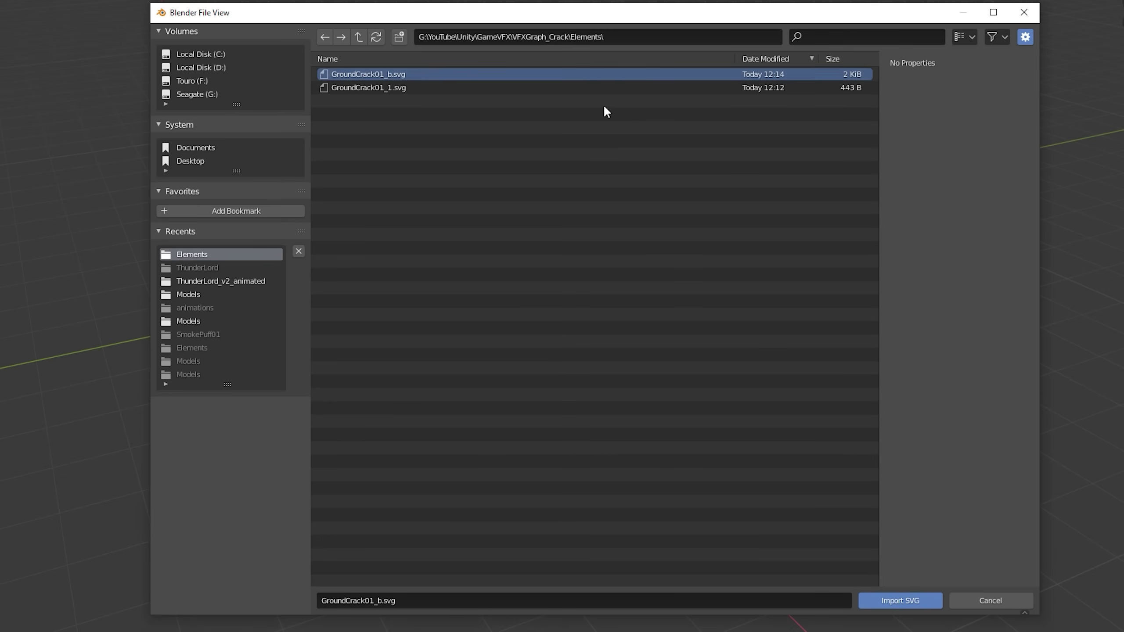
{"action": "left_click", "coordinate": [893, 601]}
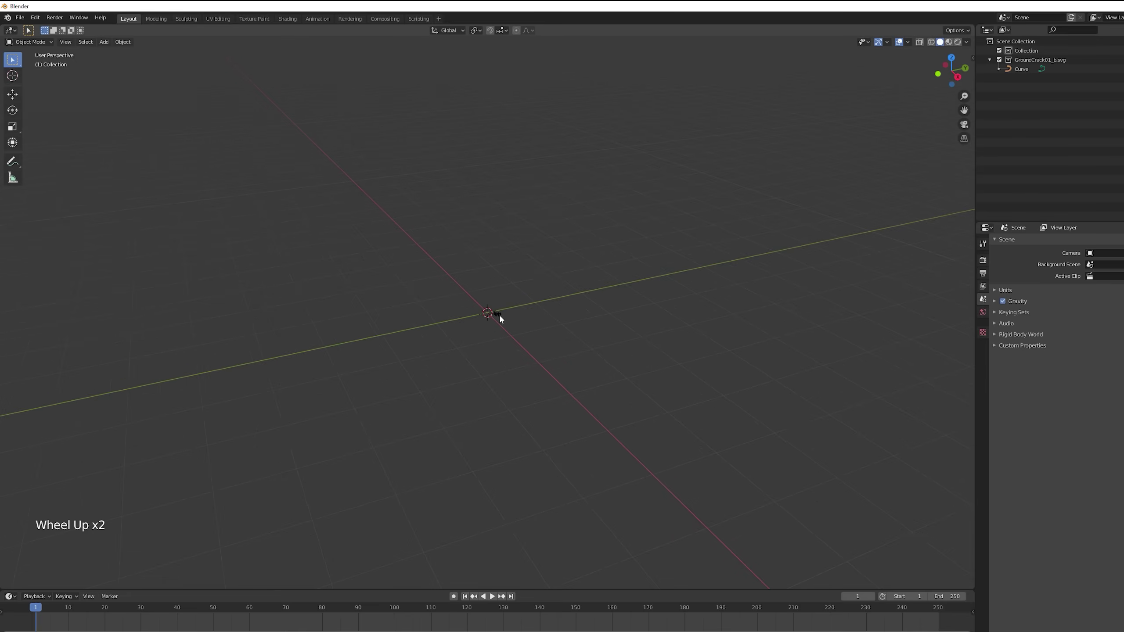
{"action": "scroll", "coordinate": [534, 323], "scroll_direction": "up", "scroll_amount": 9}
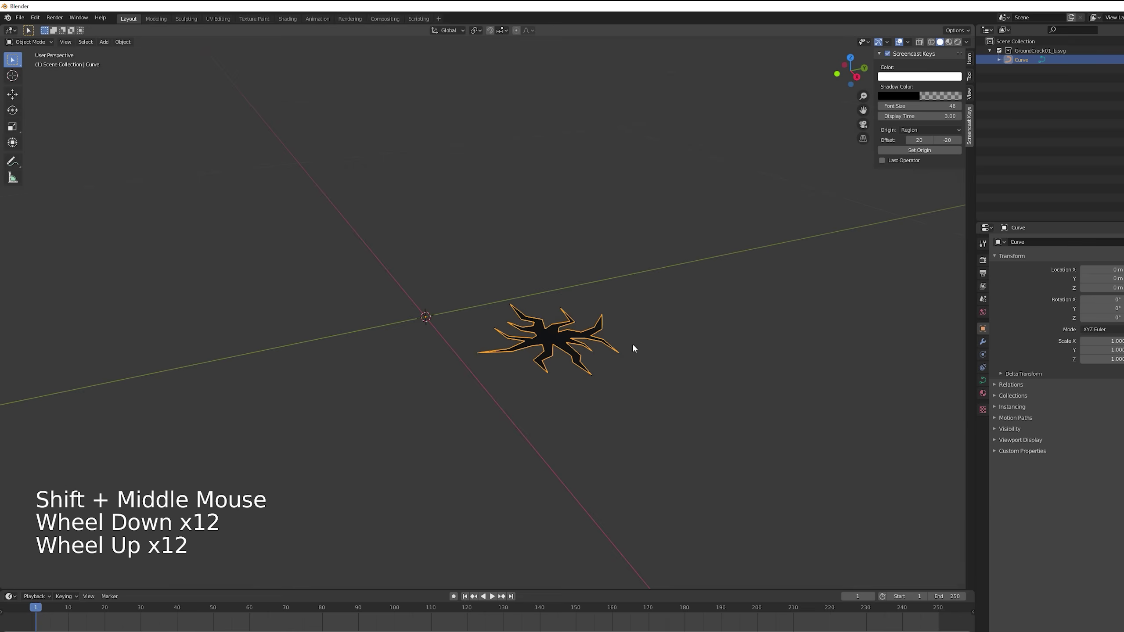
Snap the 3D cursor to all the curve's points, then set the origin to the 3D cursor.
{"action": "key", "text": "Tab"}
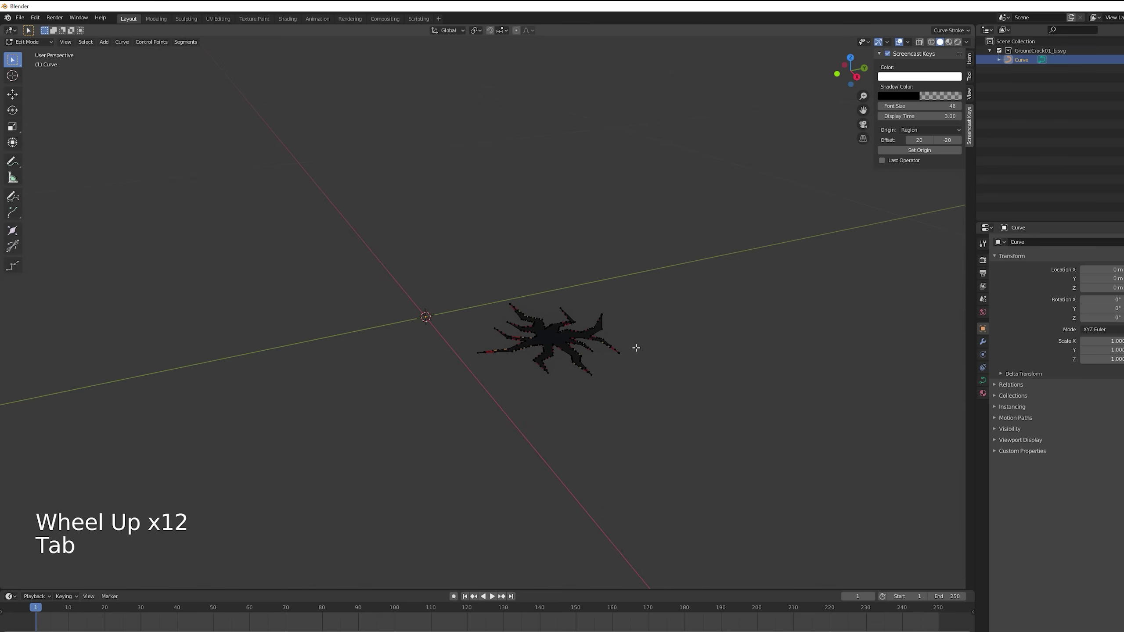
{"action": "key", "text": "a"}
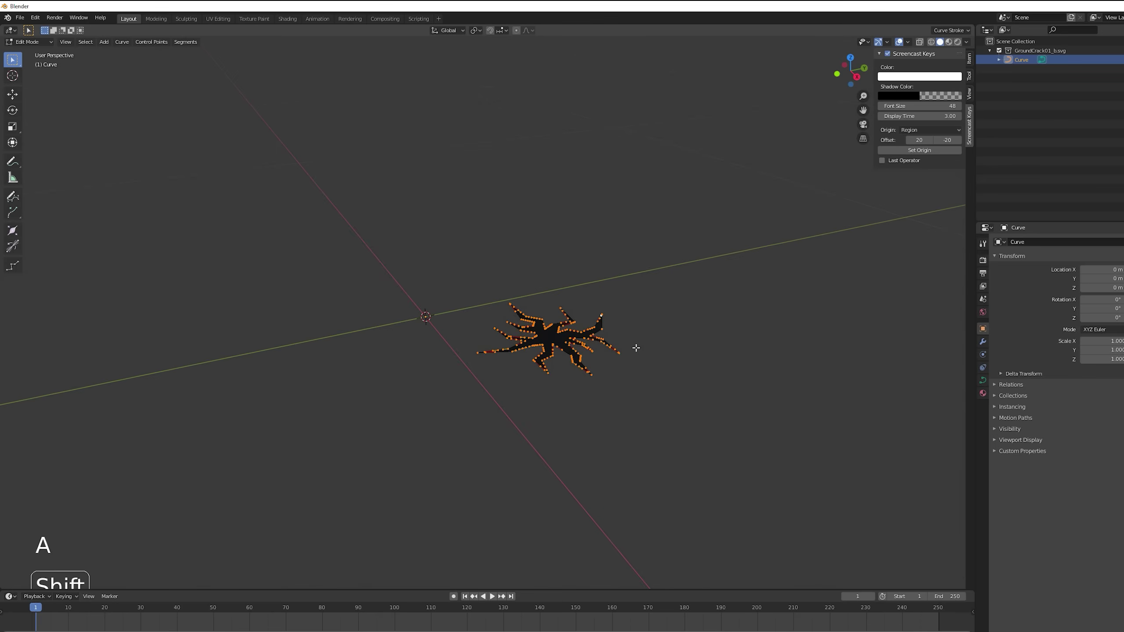
{"action": "key", "text": "shift+s"}
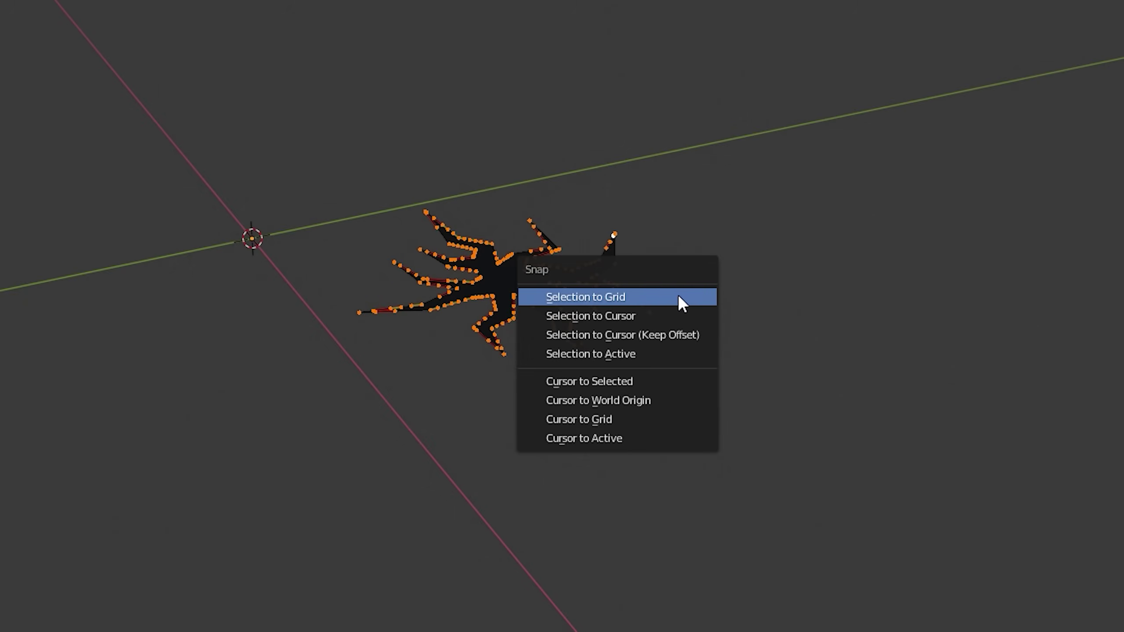
{"action": "left_click", "coordinate": [634, 383]}
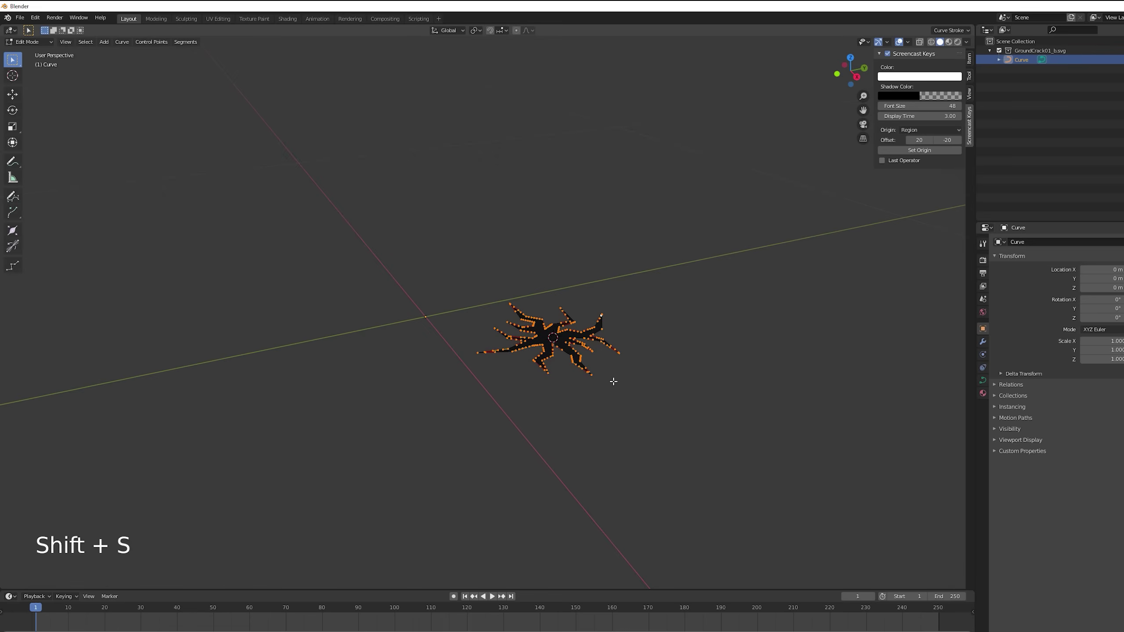
{"action": "key", "text": "Tab"}
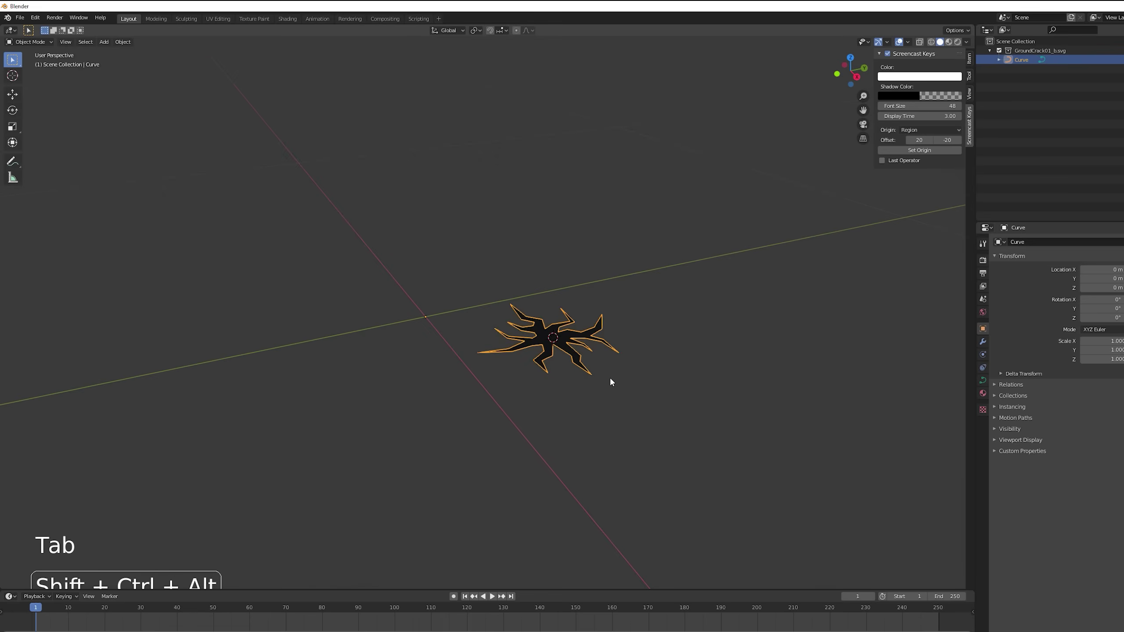
{"action": "key", "text": "shift+ctrl+alt+c"}
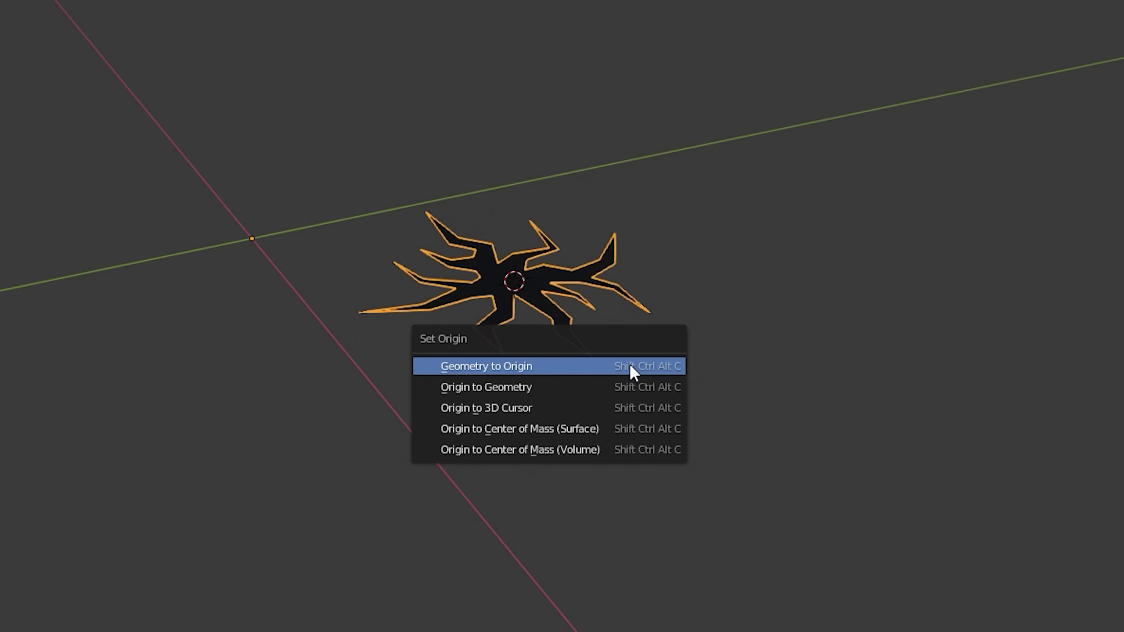
{"action": "left_click", "coordinate": [513, 409]}
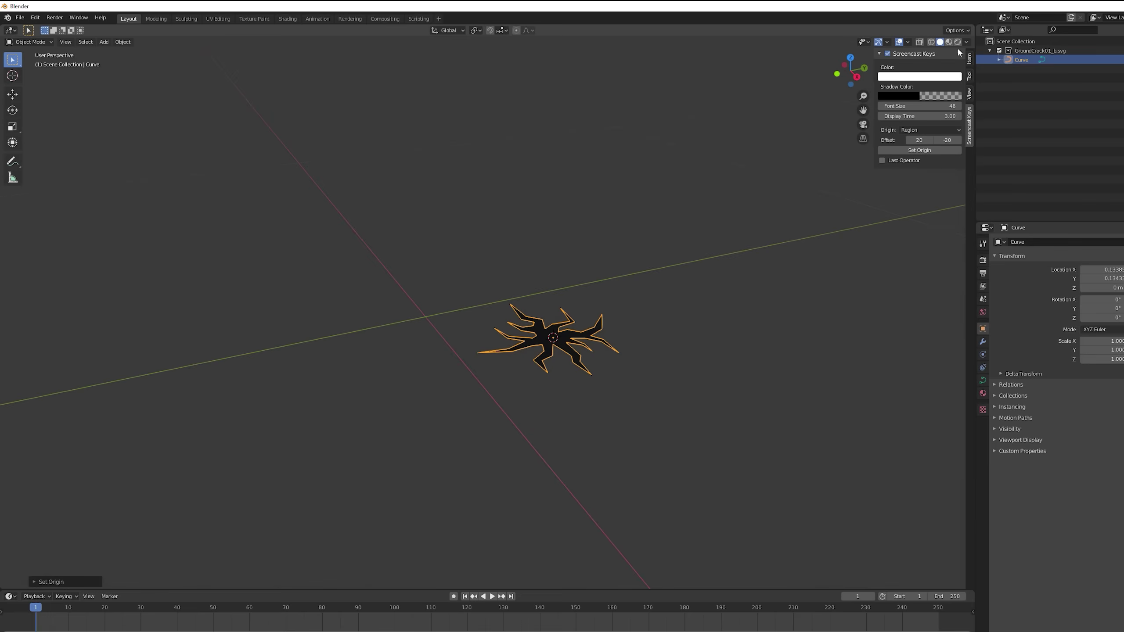
Set the crack's Location X and Y to 0 m in the Item sidebar.
{"action": "left_click", "coordinate": [968, 58]}
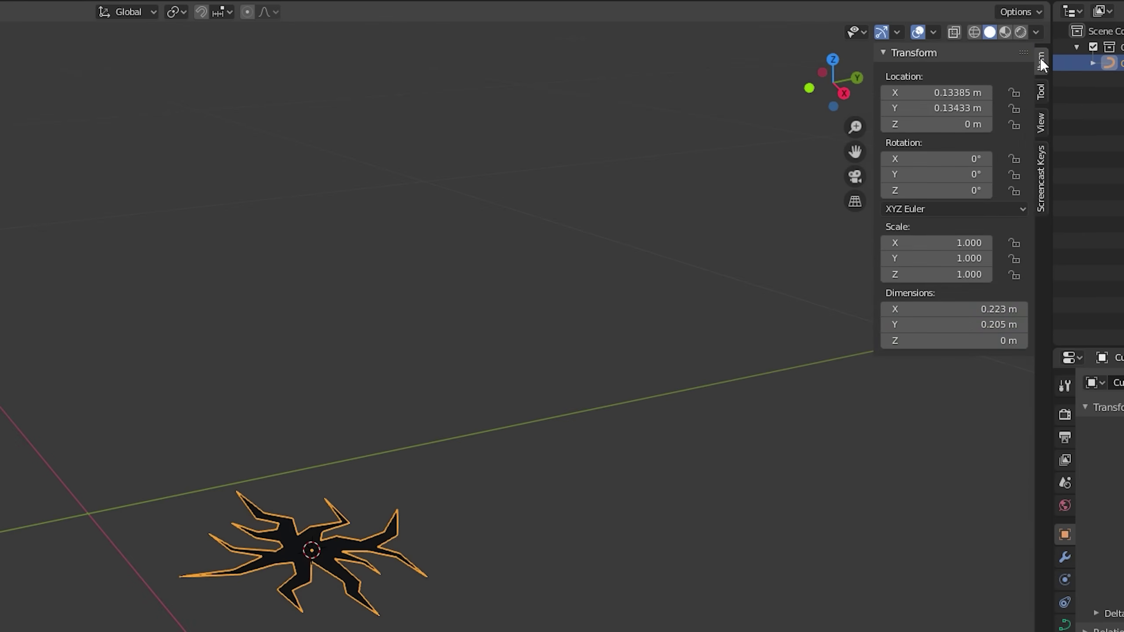
{"action": "left_click", "coordinate": [956, 94]}
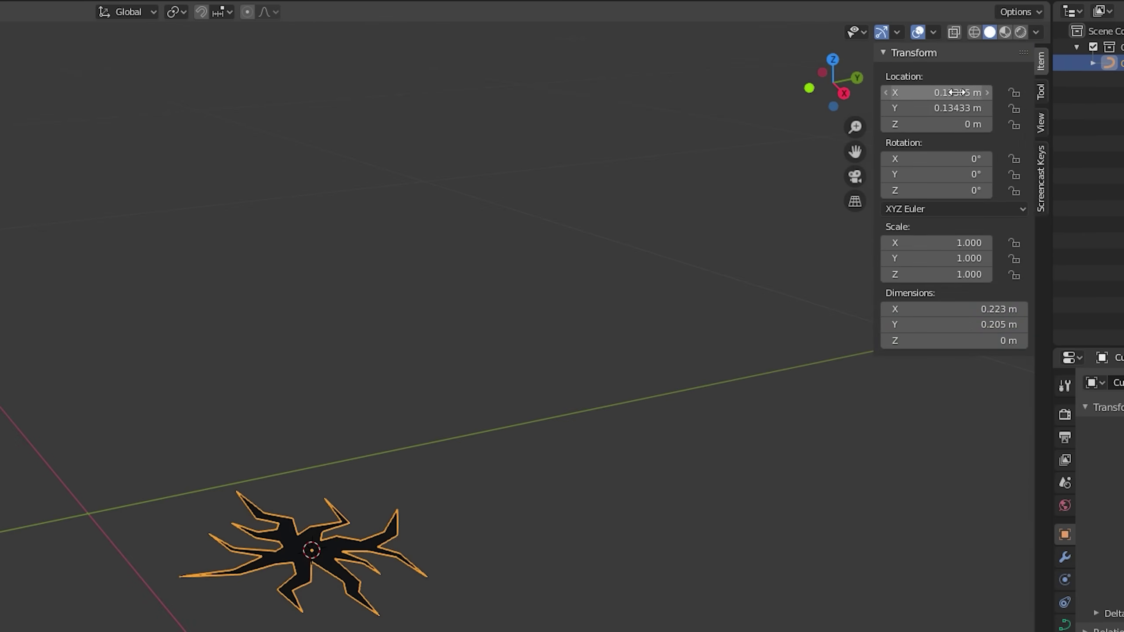
{"action": "left_click", "coordinate": [956, 94]}
{"action": "key", "text": "ctrl+a"}
{"action": "type", "text": "0"}
{"action": "key", "text": "Return"}
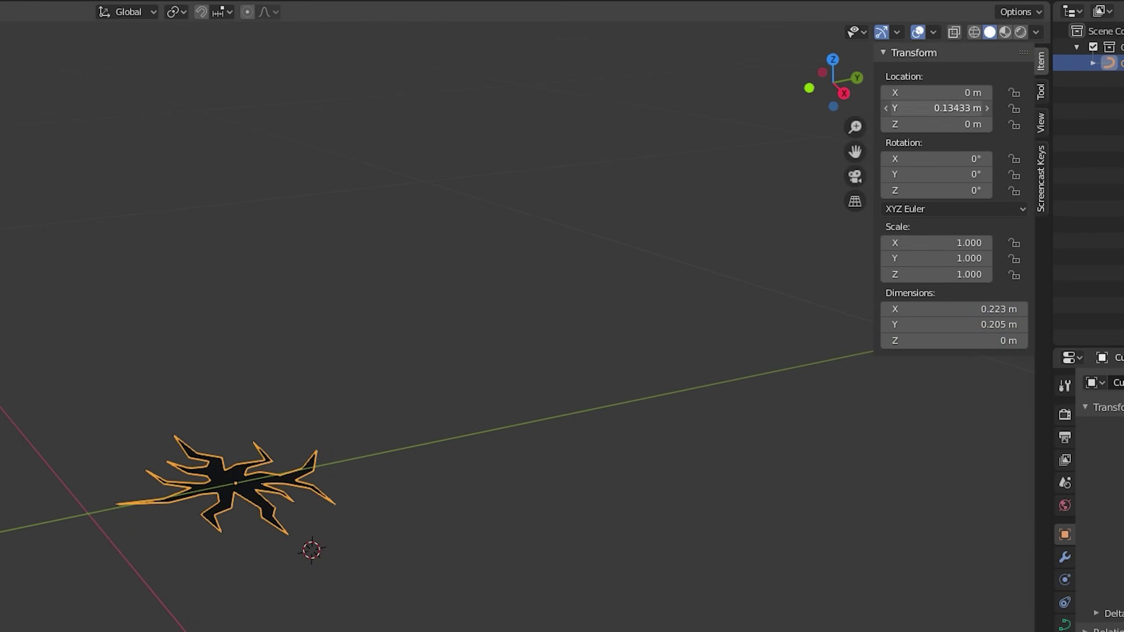
{"action": "double_click", "coordinate": [947, 108]}
{"action": "type", "text": "0"}
{"action": "key", "text": "Return"}
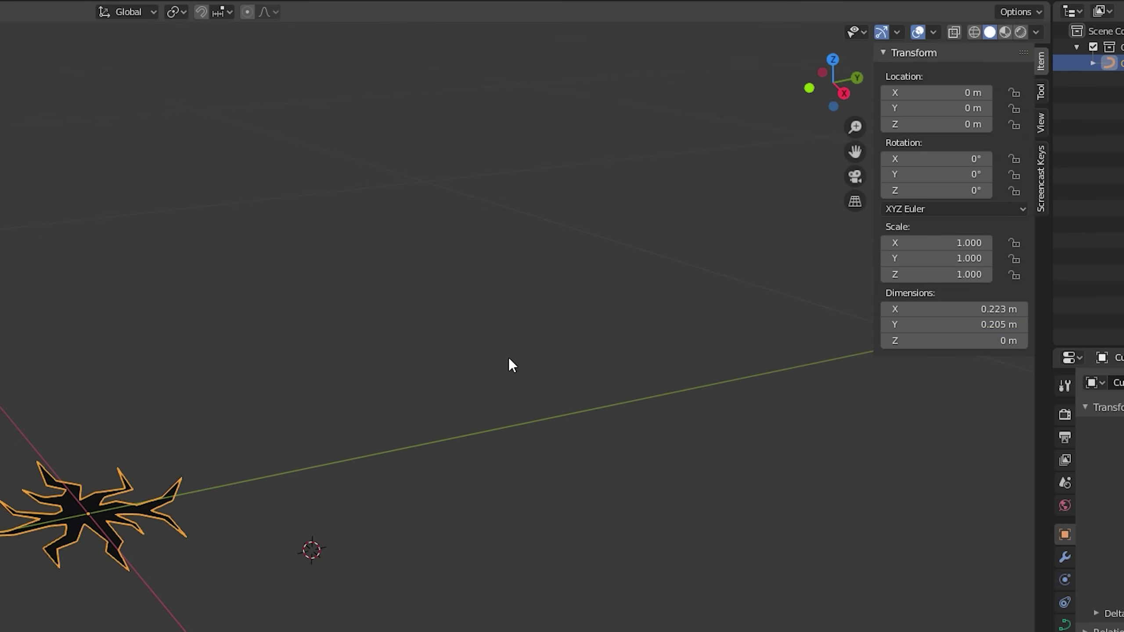
Set the crack's Dimensions X and Y to 5 m.
{"action": "double_click", "coordinate": [974, 309]}
{"action": "type", "text": "5"}
{"action": "key", "text": "Return"}
{"action": "double_click", "coordinate": [972, 330]}
{"action": "type", "text": "5"}
{"action": "key", "text": "Return"}
{"action": "scroll", "coordinate": [341, 542], "scroll_direction": "down", "scroll_amount": 4}
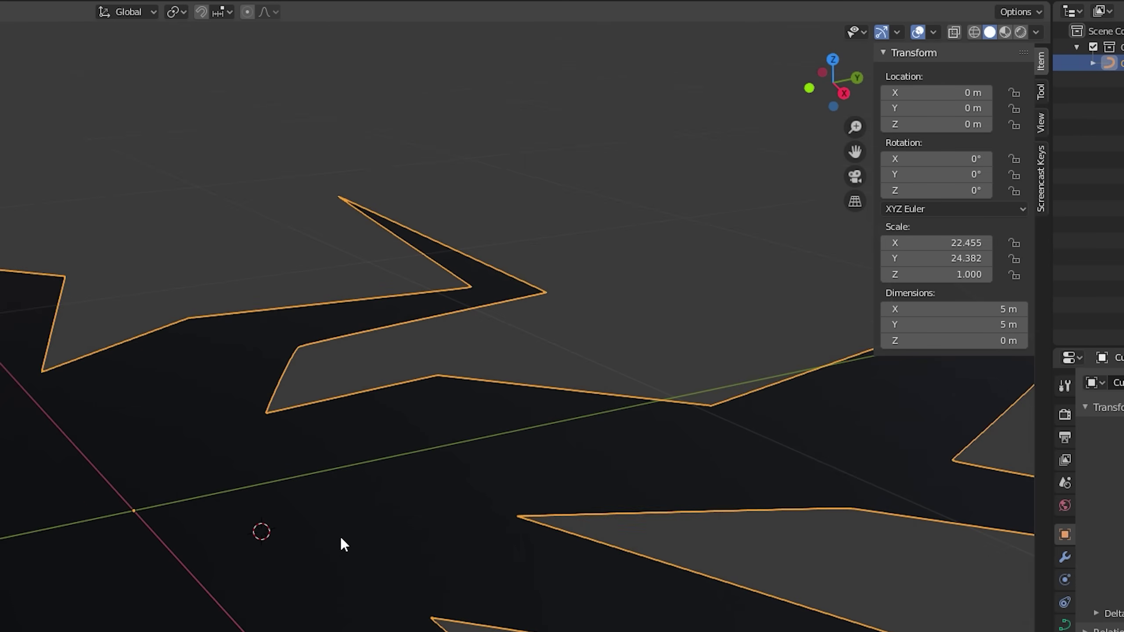
{"action": "scroll", "coordinate": [341, 549], "scroll_direction": "up", "scroll_amount": 2}
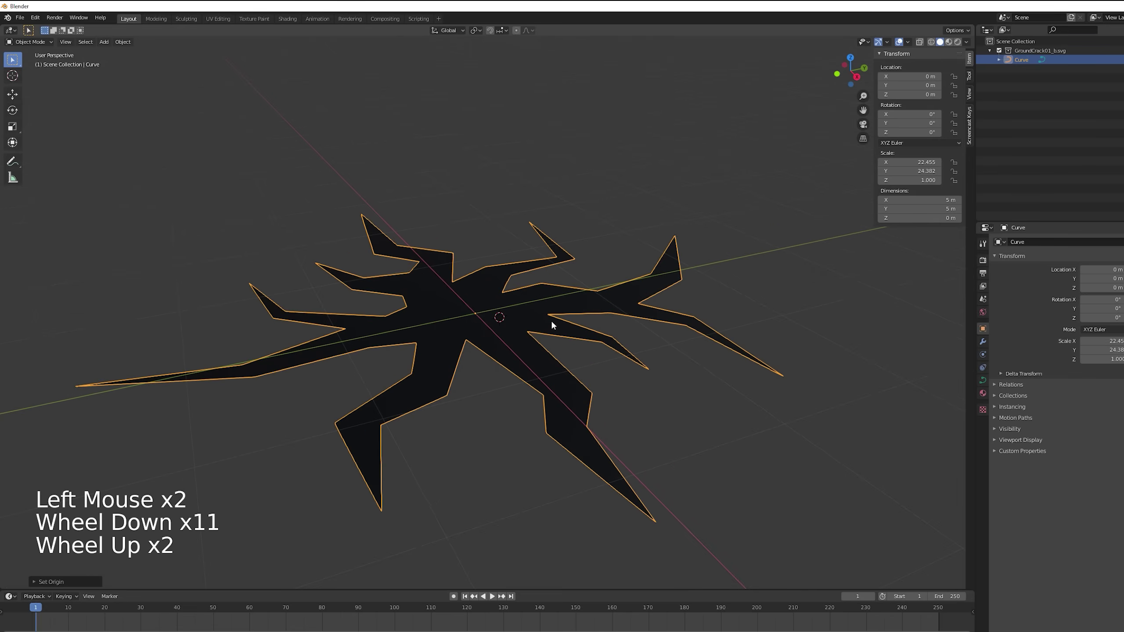
{"action": "right_click", "coordinate": [553, 323]}
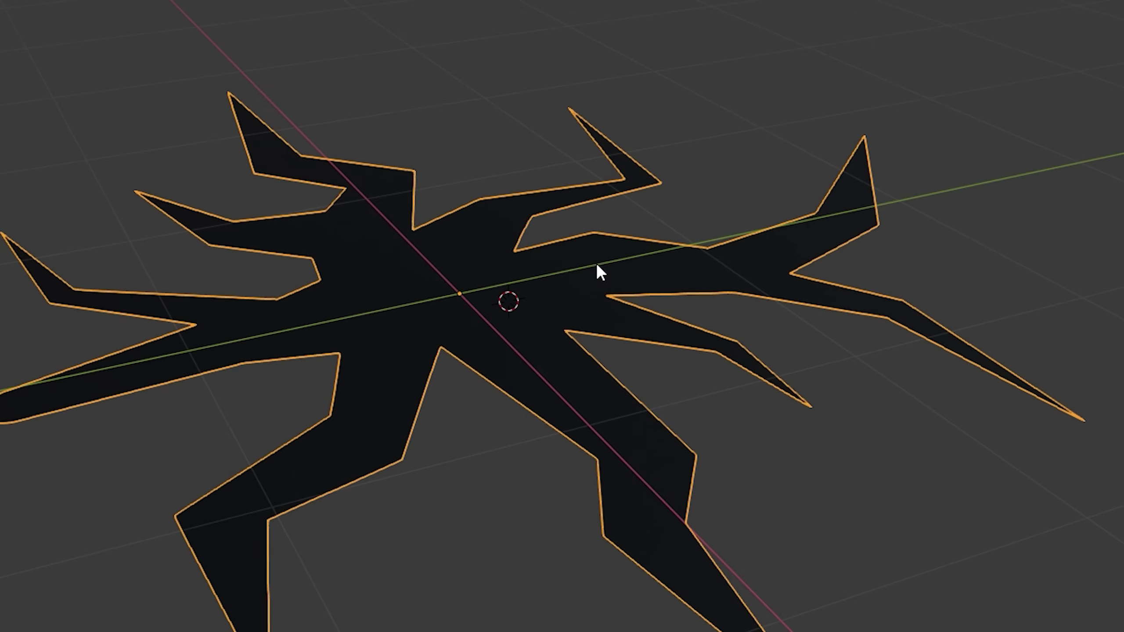
Convert the crack curve to a mesh and select all its vertices in Edit Mode.
{"action": "key", "text": "alt+c"}
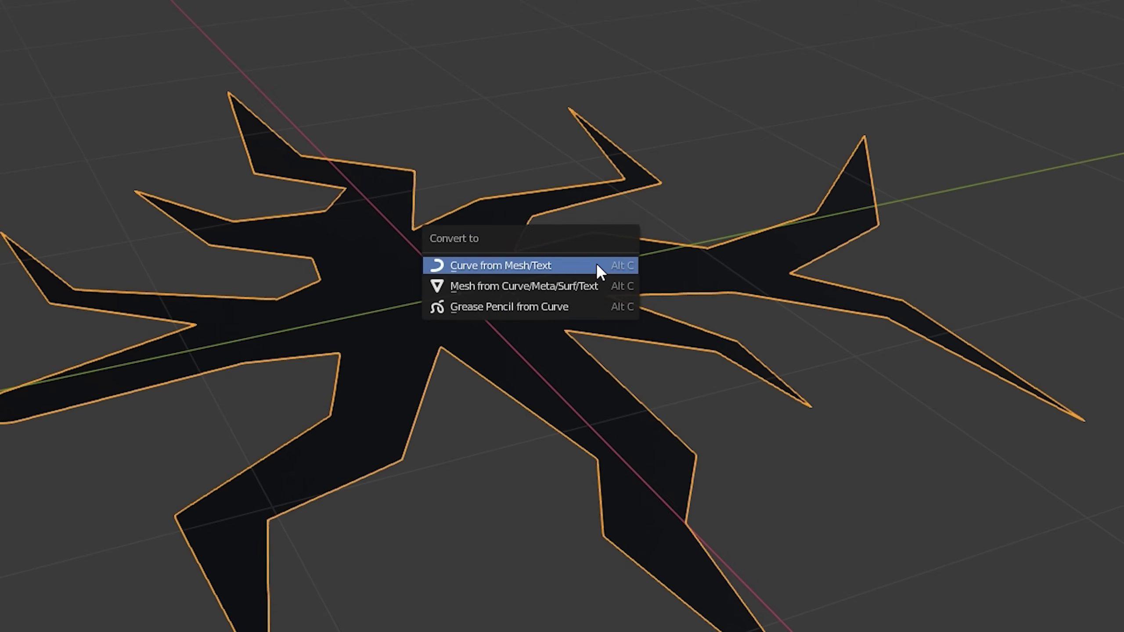
{"action": "left_click", "coordinate": [557, 286]}
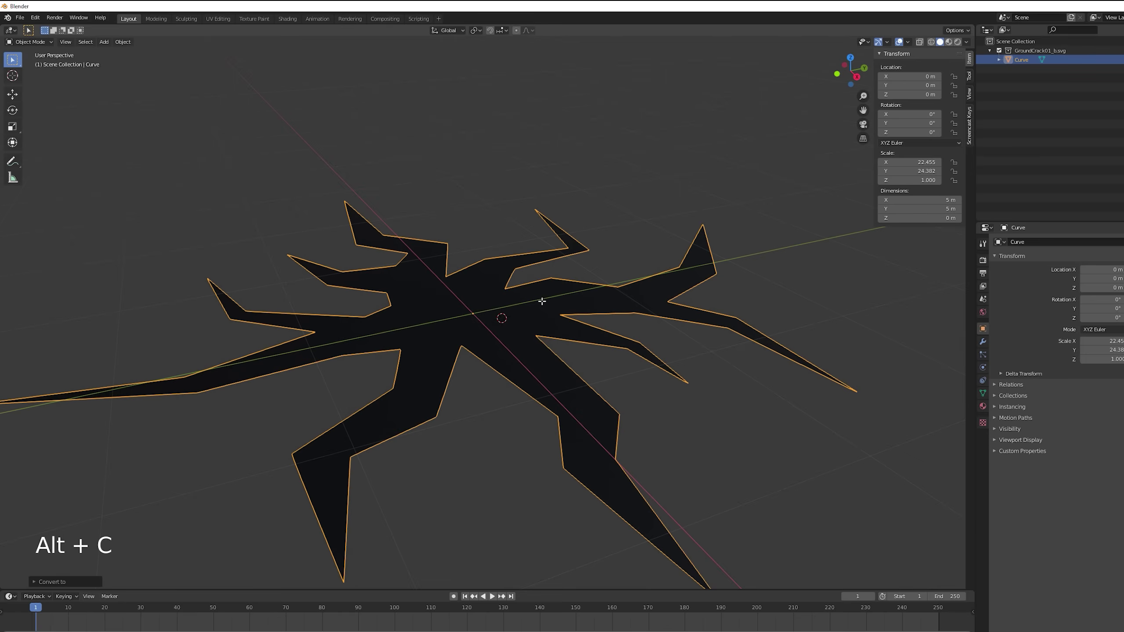
{"action": "key", "text": "Tab"}
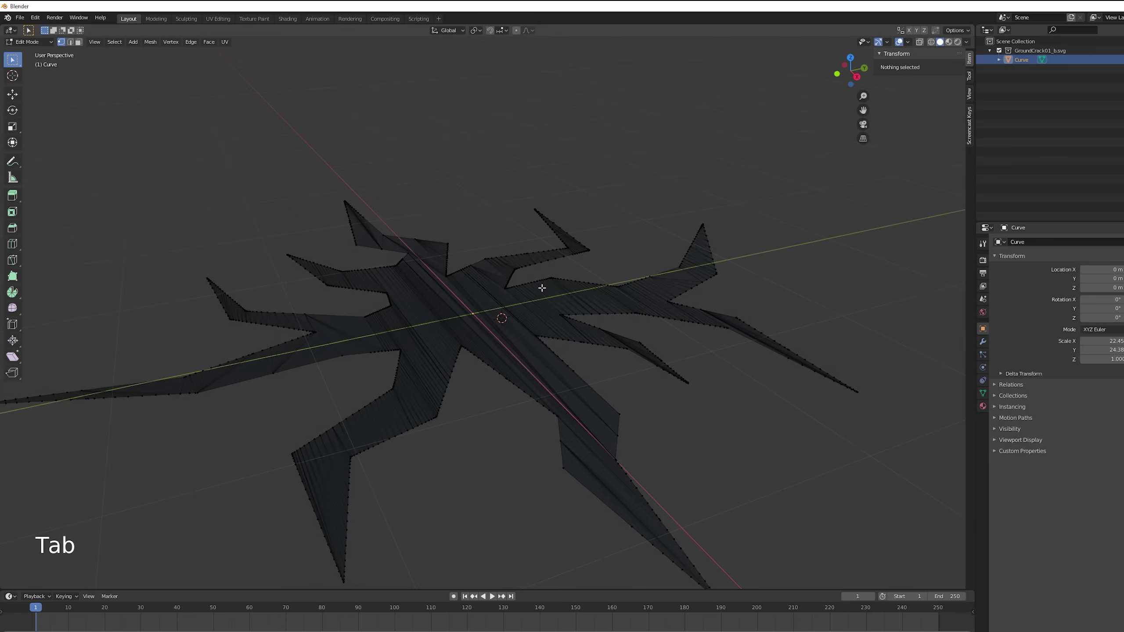
{"action": "scroll", "coordinate": [542, 289], "scroll_direction": "up", "scroll_amount": 2}
{"action": "middle_click_drag", "start_coordinate": [542, 289], "coordinate": [542, 334]}
{"action": "scroll", "coordinate": [528, 352], "scroll_direction": "down", "scroll_amount": 3}
{"action": "scroll", "coordinate": [544, 332], "scroll_direction": "down", "scroll_amount": 1}
{"action": "key", "text": "a"}
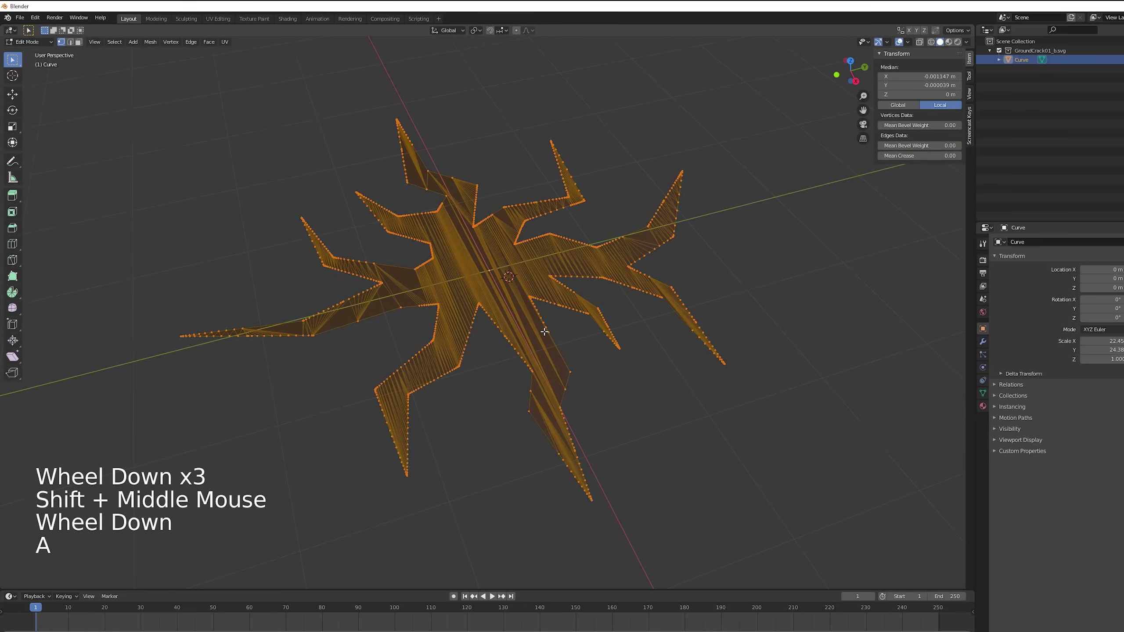
Run Decimate Geometry and bring its Ratio down from 0.86 to 0.055.
{"action": "key", "text": "space"}
{"action": "type", "text": "de"}
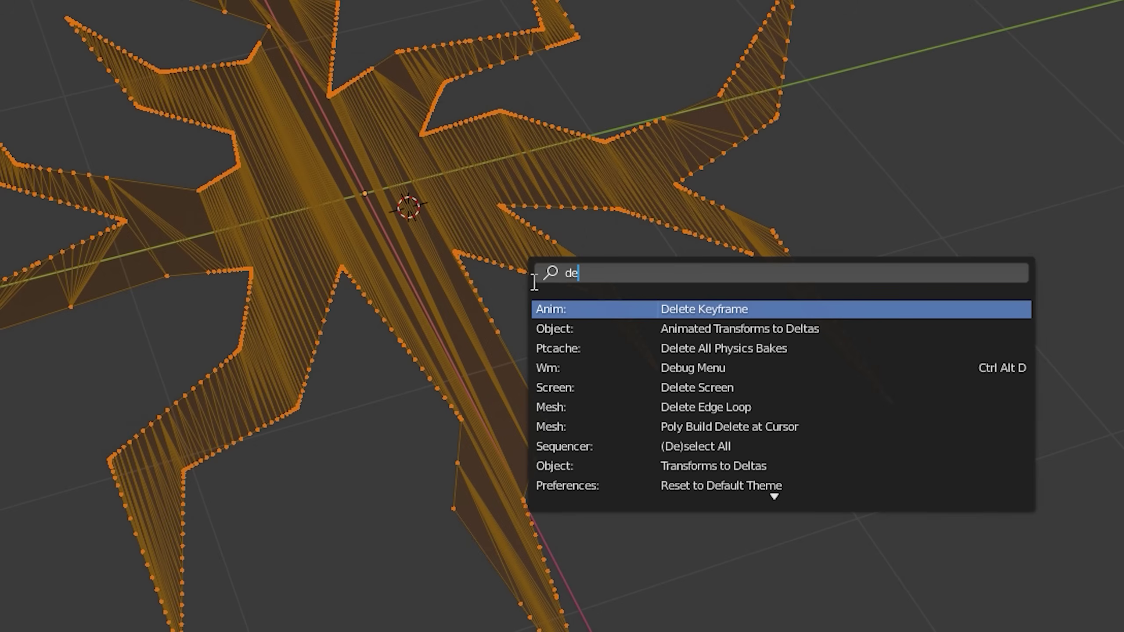
{"action": "type", "text": "cim"}
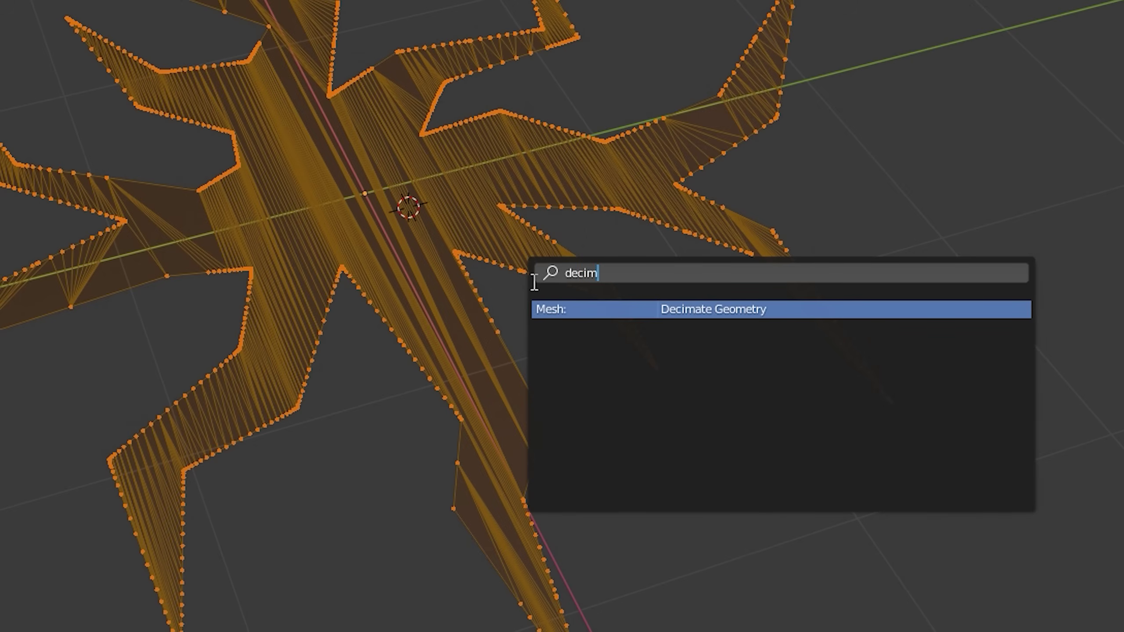
{"action": "left_click", "coordinate": [625, 310]}
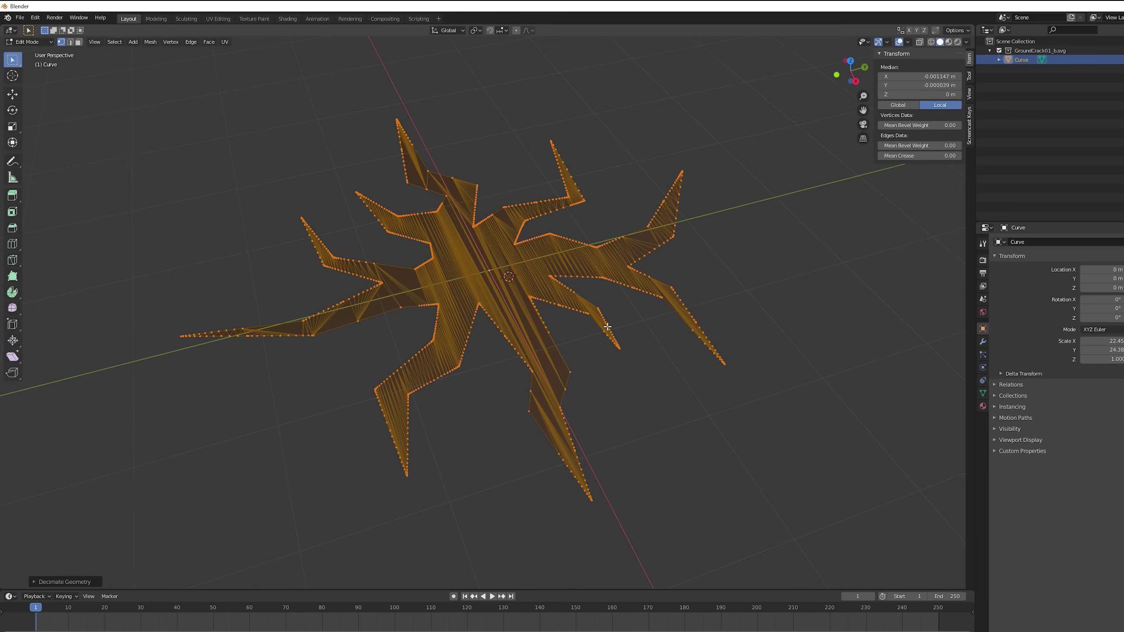
{"action": "left_click", "coordinate": [46, 582]}
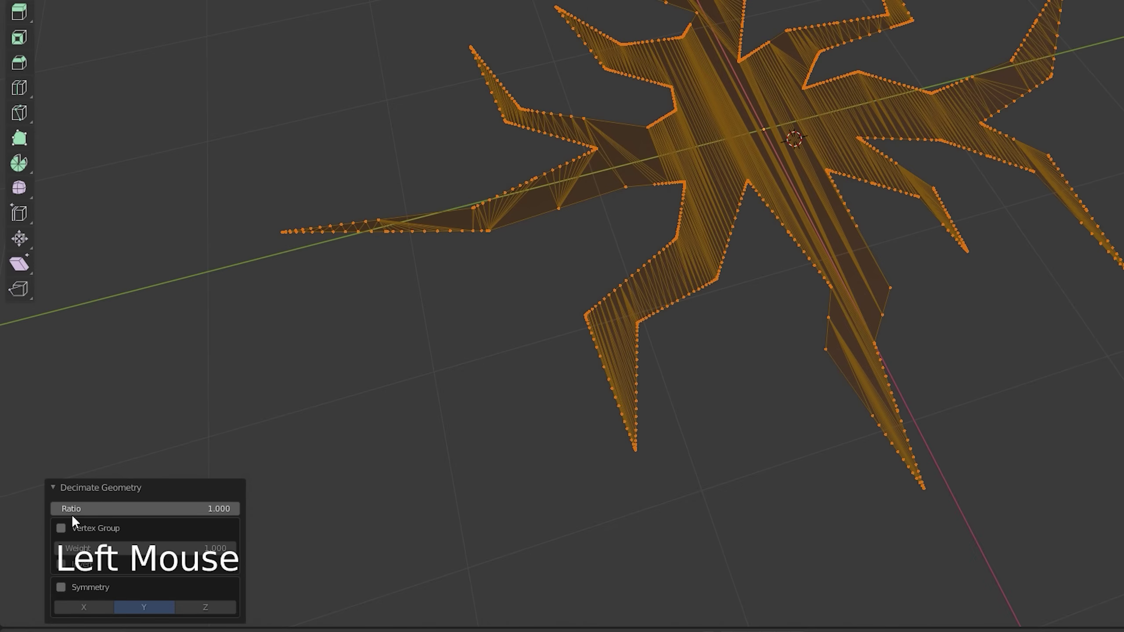
{"action": "left_click", "coordinate": [71, 515]}
{"action": "type", "text": "0.86"}
{"action": "key", "text": "Return"}
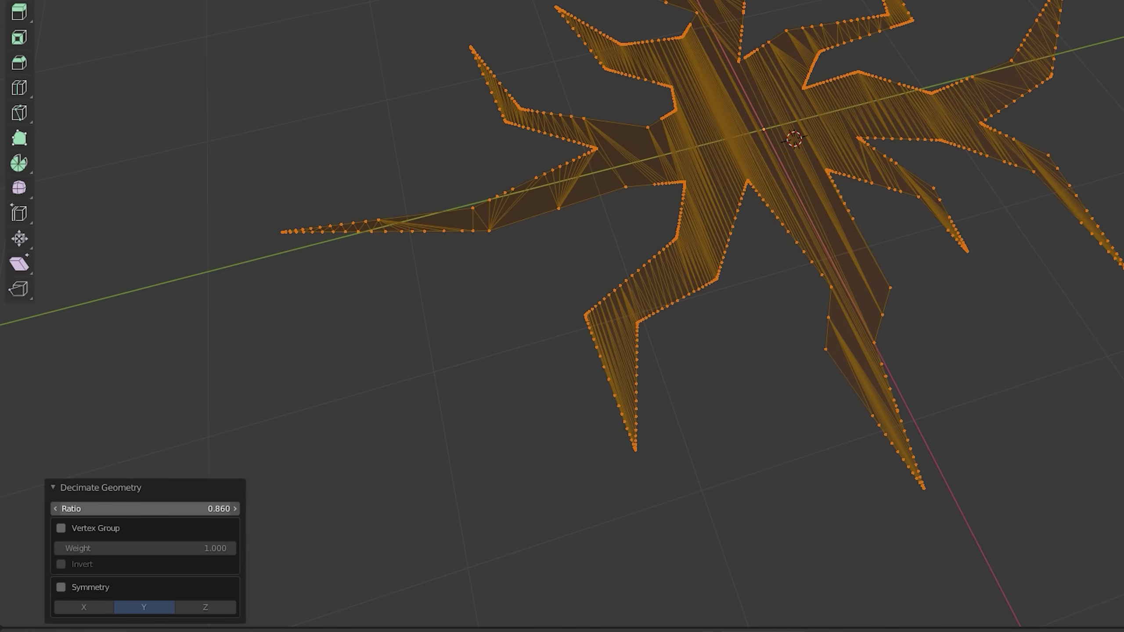
{"action": "left_click_drag", "start_coordinate": [146, 508], "coordinate": [67, 508]}
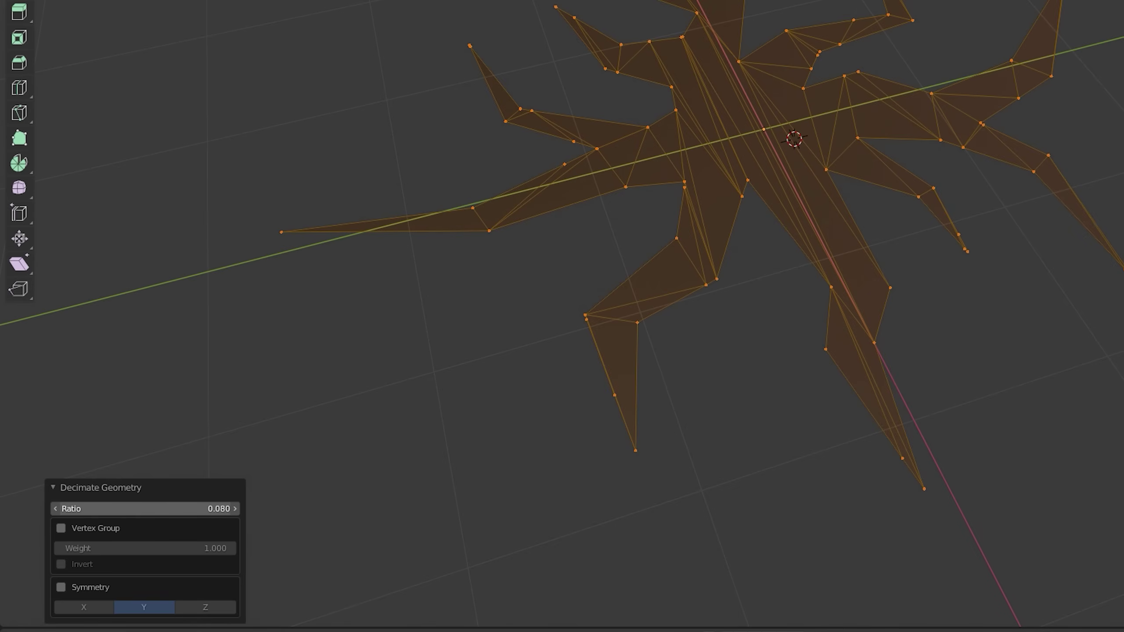
{"action": "left_click", "coordinate": [221, 514]}
{"action": "left_click", "coordinate": [71, 510]}
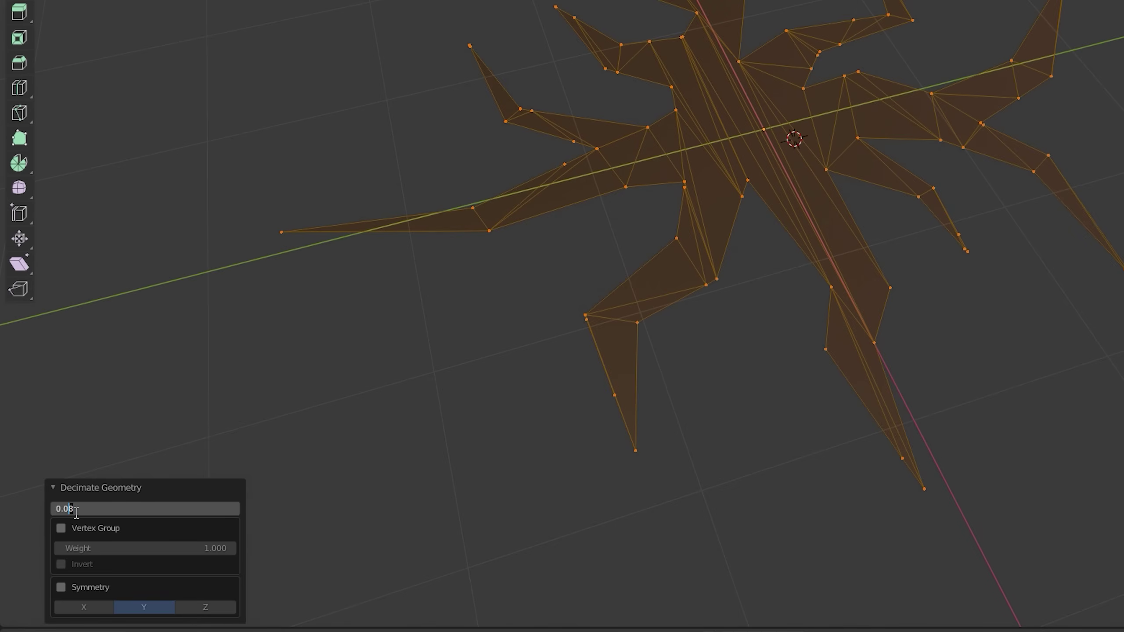
{"action": "type", "text": "55"}
{"action": "key", "text": "Return"}
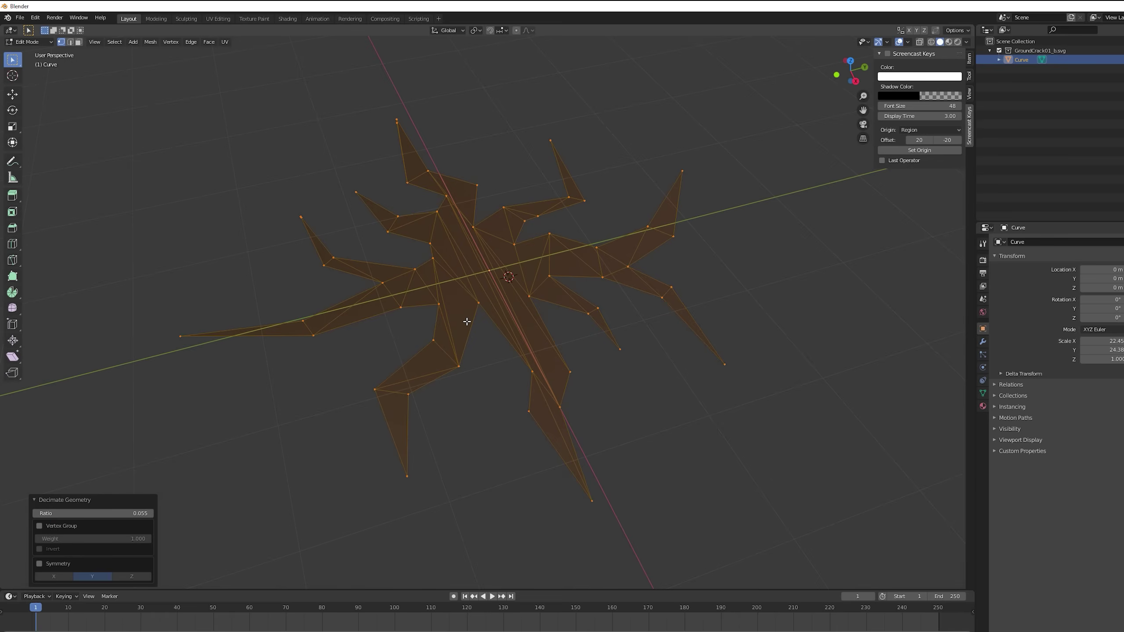
Switch to Face select mode and merge the first spike's triangle pair into a quad.
{"action": "key", "text": "ctrl+Tab"}
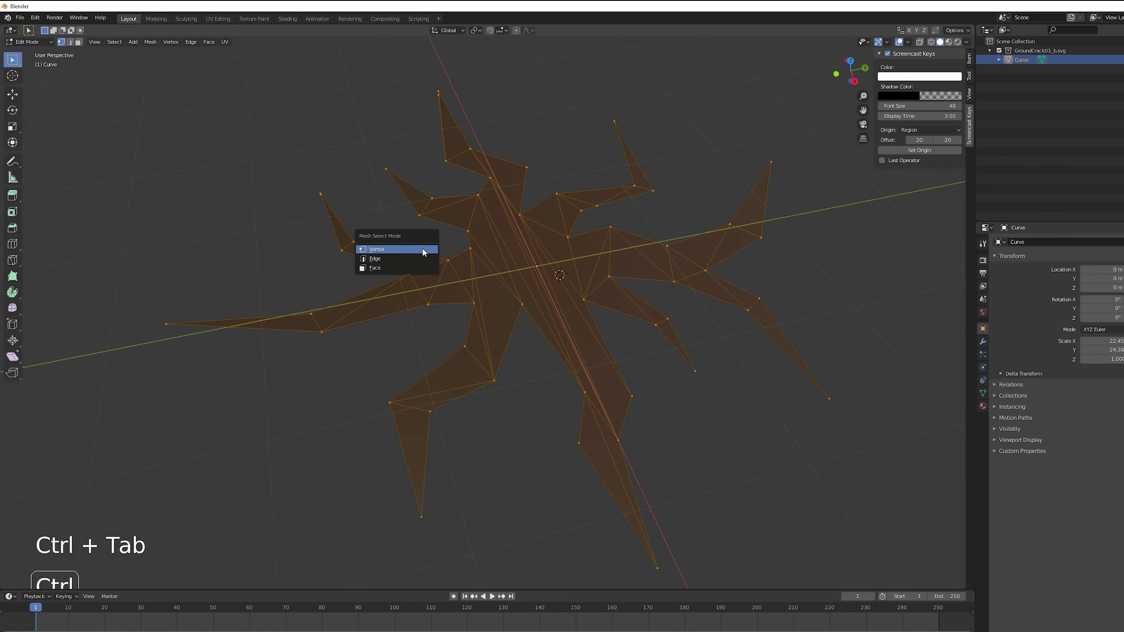
{"action": "left_click", "coordinate": [395, 268]}
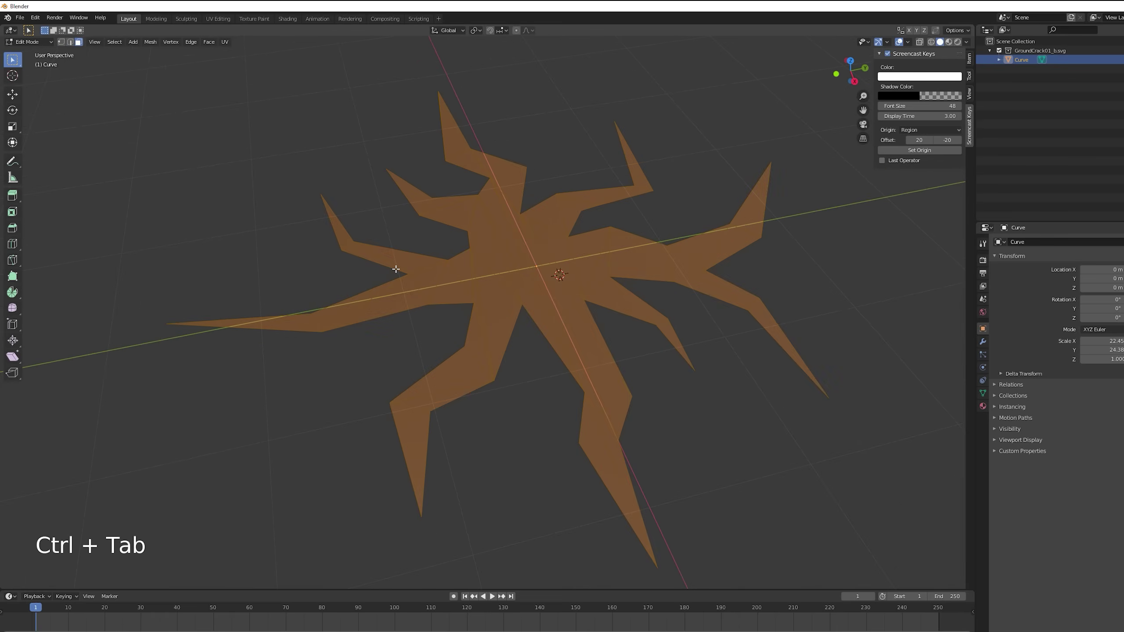
{"action": "scroll", "coordinate": [372, 251], "scroll_direction": "up", "scroll_amount": 1}
{"action": "right_click", "coordinate": [372, 251]}
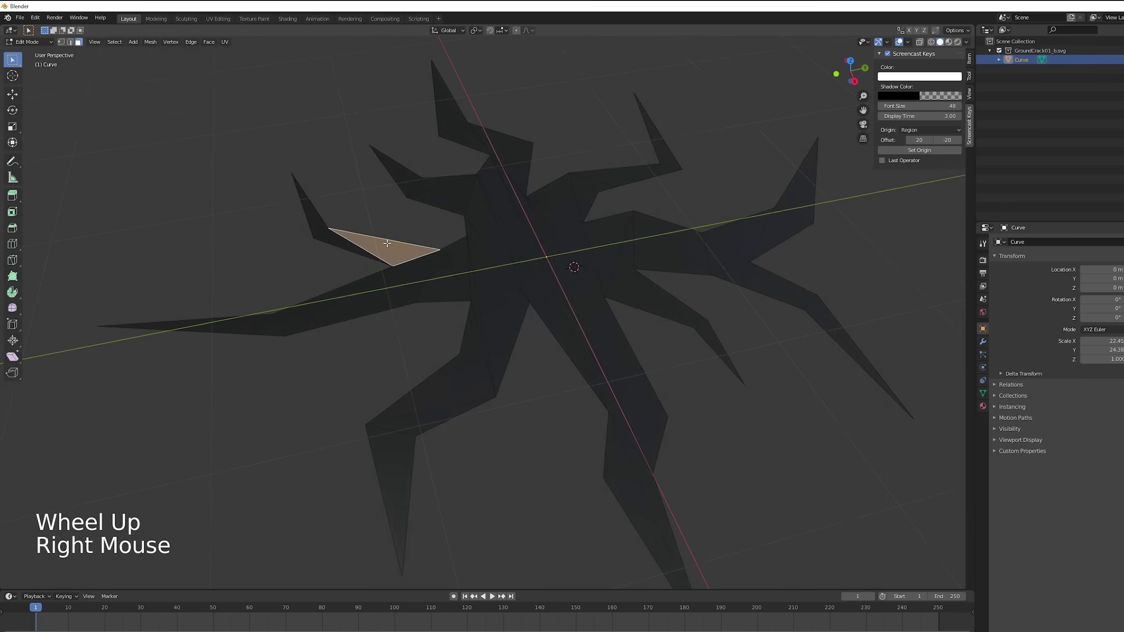
{"action": "right_click", "coordinate": [348, 249], "text": "shift"}
{"action": "key", "text": "f"}
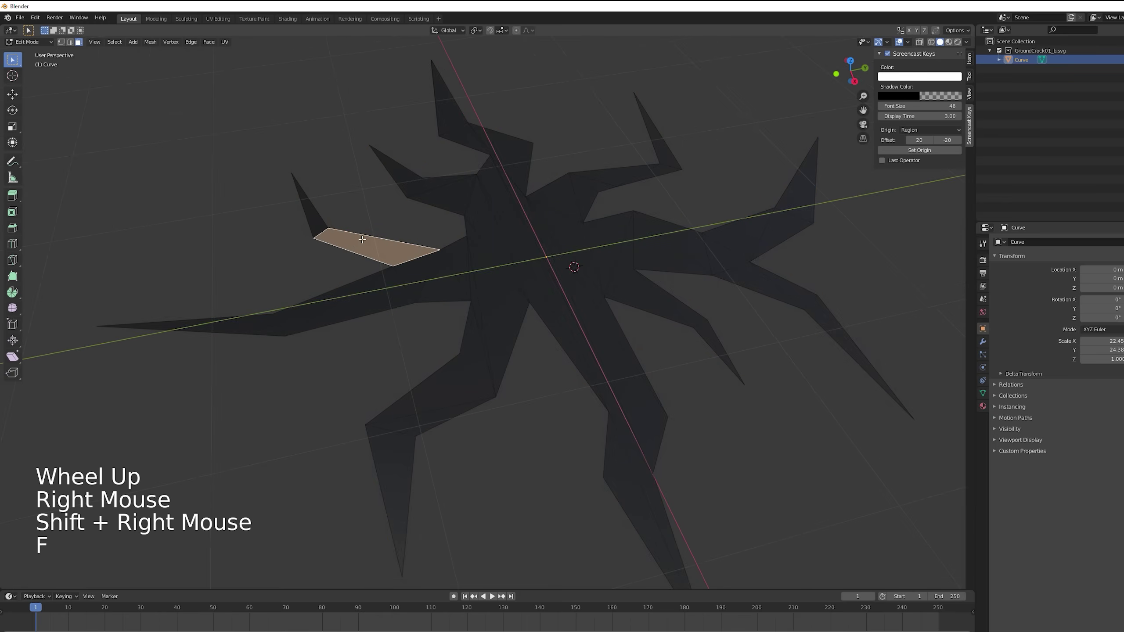
Merge triangle pairs on the next spikes, including the left spike, into quads.
{"action": "right_click", "coordinate": [411, 198]}
{"action": "right_click", "coordinate": [442, 195], "text": "shift"}
{"action": "key", "text": "f"}
{"action": "right_click", "coordinate": [284, 326]}
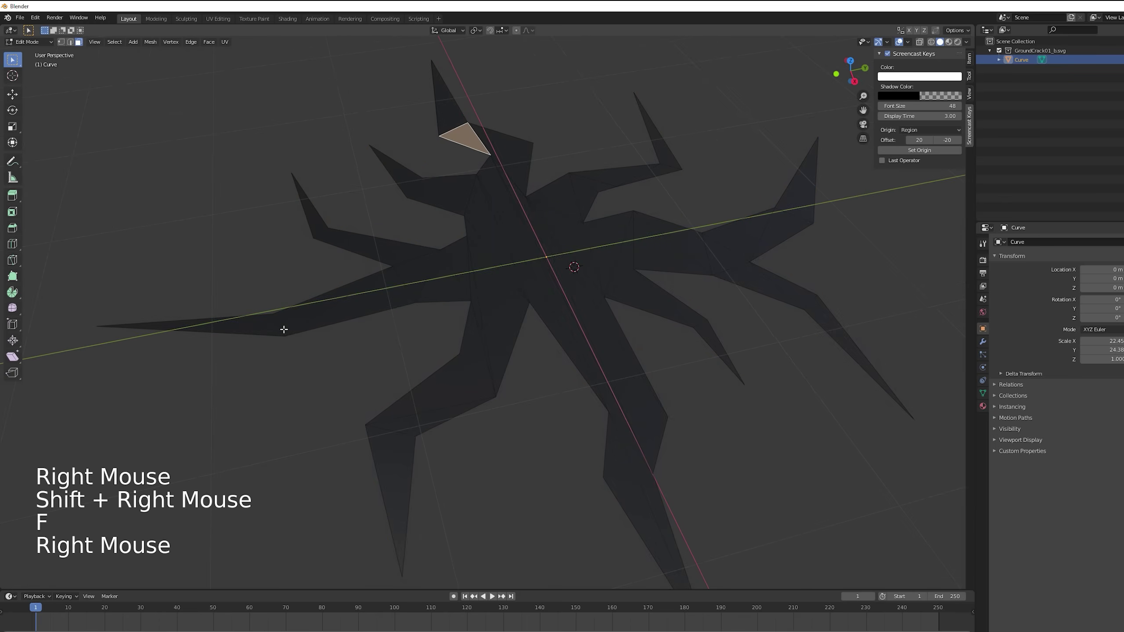
{"action": "right_click", "coordinate": [288, 325]}
{"action": "right_click", "coordinate": [385, 292], "text": "shift"}
{"action": "key", "text": "f"}
{"action": "right_click", "coordinate": [433, 390]}
{"action": "key", "text": "f"}
Merge triangle pairs on the lower and upper-right spikes into quads.
{"action": "right_click", "coordinate": [646, 469]}
{"action": "middle_click_drag", "start_coordinate": [678, 472], "coordinate": [637, 411], "text": "shift"}
{"action": "key", "text": "f"}
{"action": "middle_click_drag", "start_coordinate": [637, 412], "coordinate": [594, 352]}
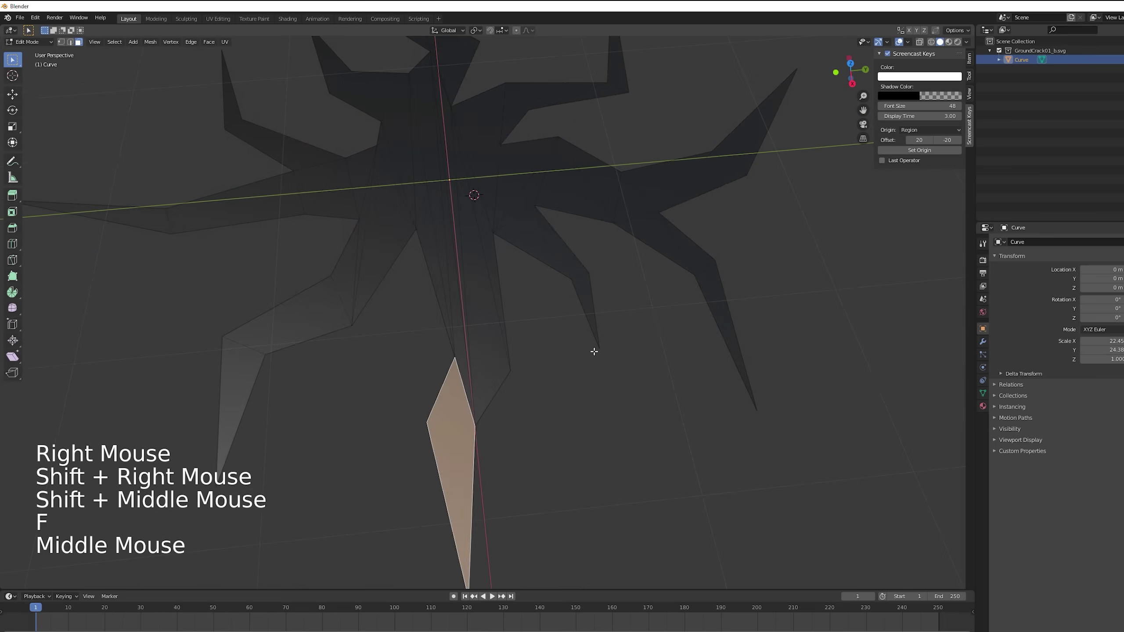
{"action": "right_click", "coordinate": [575, 266]}
{"action": "key", "text": "f"}
{"action": "right_click", "coordinate": [670, 250]}
{"action": "right_click", "coordinate": [655, 186]}
{"action": "right_click", "coordinate": [708, 175], "text": "shift"}
{"action": "key", "text": "f"}
Fill the right spike's adjacent triangles into a single quad.
{"action": "middle_click_drag", "start_coordinate": [628, 86], "coordinate": [520, 213], "text": "shift"}
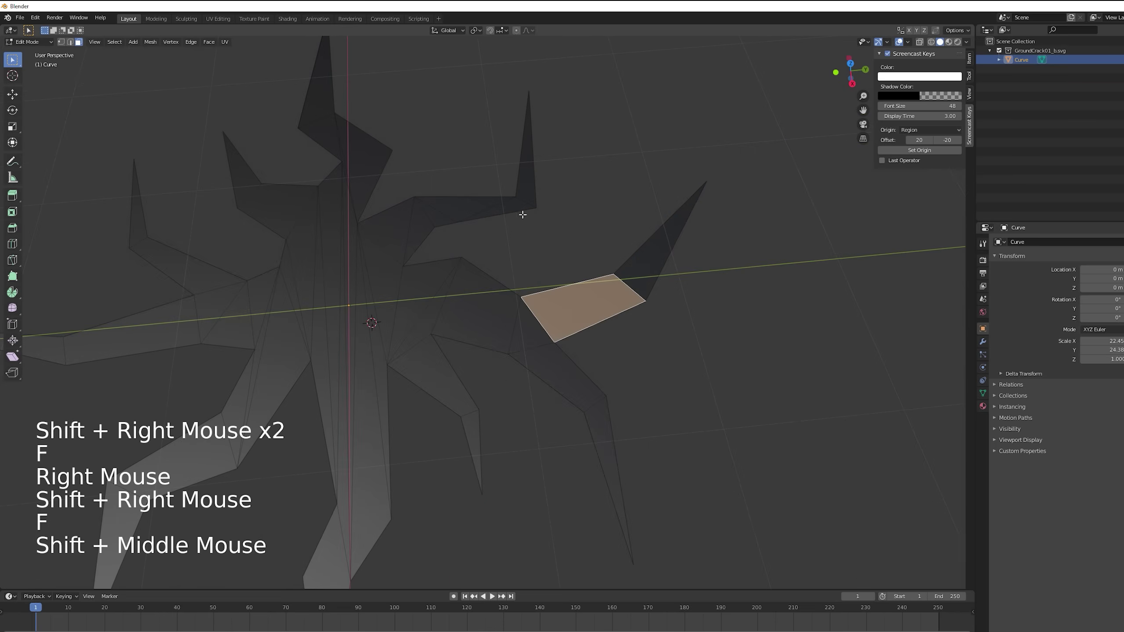
{"action": "right_click", "coordinate": [442, 208]}
{"action": "right_click", "coordinate": [471, 215], "text": "shift"}
{"action": "key", "text": "f"}
{"action": "right_click", "coordinate": [443, 208]}
{"action": "right_click", "coordinate": [471, 214], "text": "shift"}
{"action": "key", "text": "shift+f"}
{"action": "key", "text": "f"}
{"action": "key", "text": "a"}
Merge the remaining triangle pairs near the crack centre and left spike into quads.
{"action": "right_click", "coordinate": [398, 217]}
{"action": "right_click", "coordinate": [385, 248], "text": "shift"}
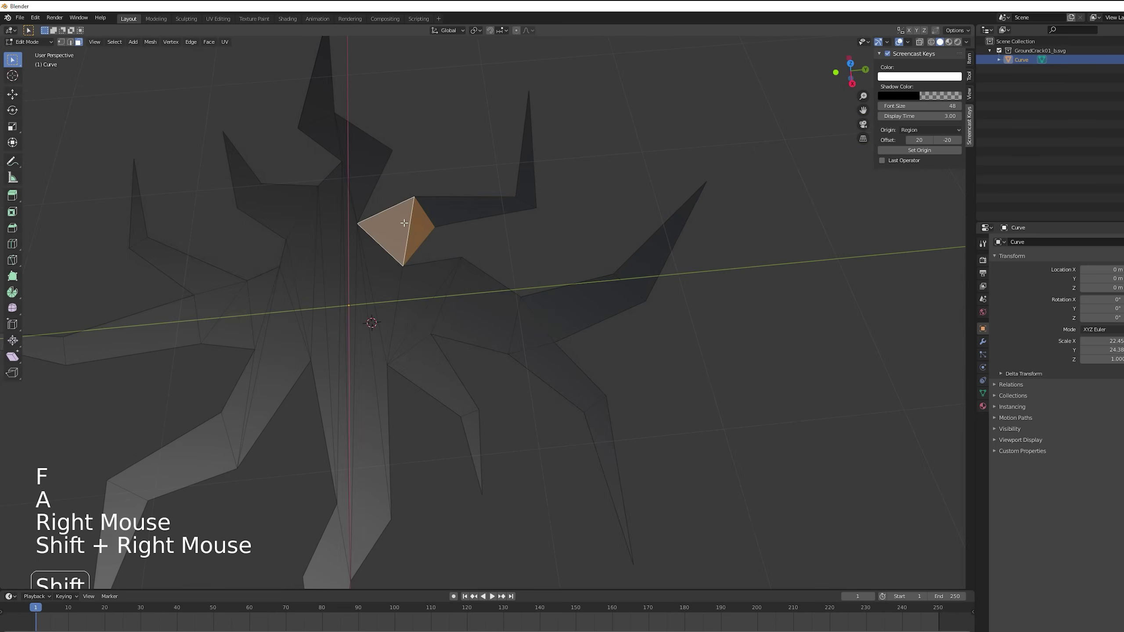
{"action": "key", "text": "f"}
{"action": "middle_click_drag", "start_coordinate": [318, 111], "coordinate": [520, 166], "text": "shift"}
{"action": "right_click", "coordinate": [477, 434], "text": "shift"}
{"action": "key", "text": "f"}
{"action": "middle_click_drag", "start_coordinate": [476, 434], "coordinate": [464, 390]}
{"action": "middle_click_drag", "start_coordinate": [464, 390], "coordinate": [494, 326], "text": "shift"}
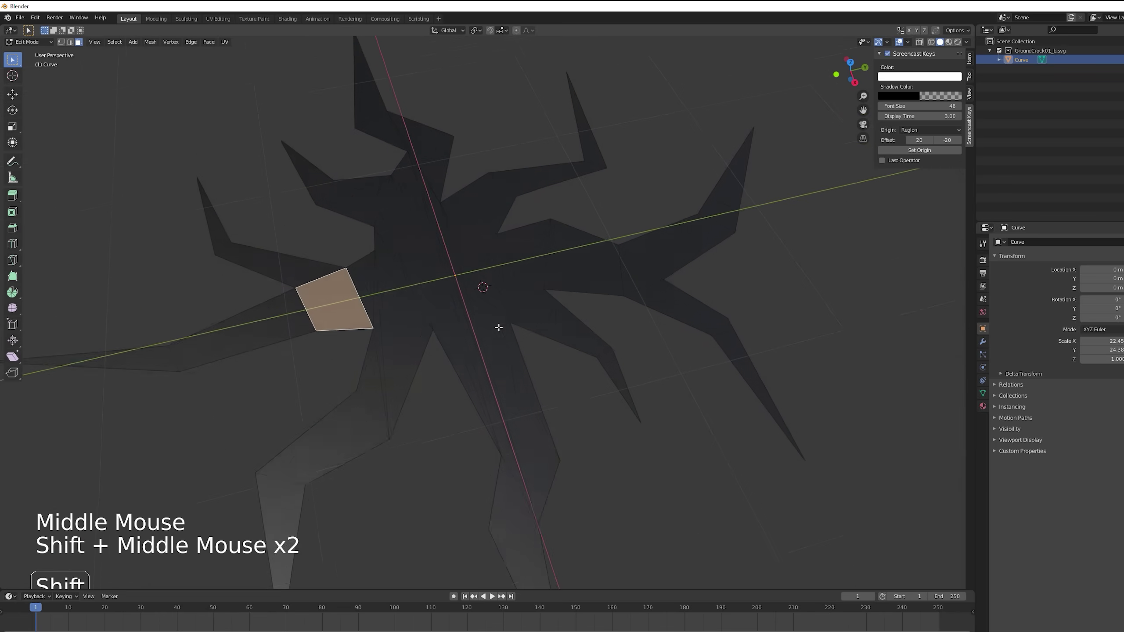
{"action": "right_click", "coordinate": [517, 345]}
{"action": "right_click", "coordinate": [543, 370], "text": "shift"}
Merge the last triangle pair and rename the object GroundCrackTop.
{"action": "key", "text": "f"}
{"action": "key", "text": "a"}
{"action": "key", "text": "a"}
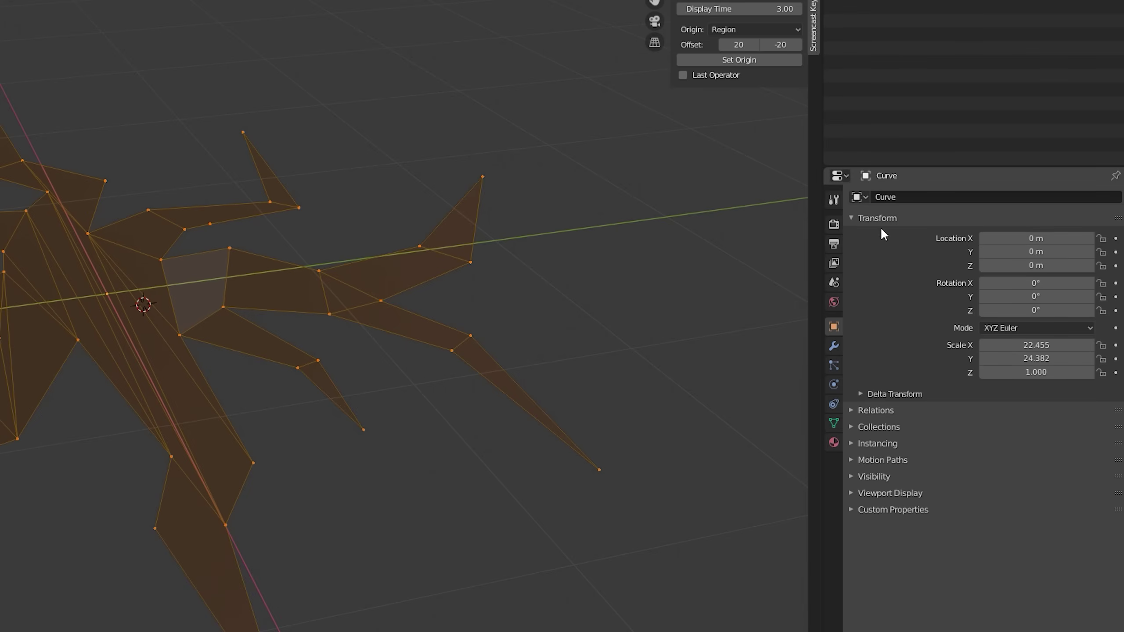
{"action": "left_click", "coordinate": [909, 198]}
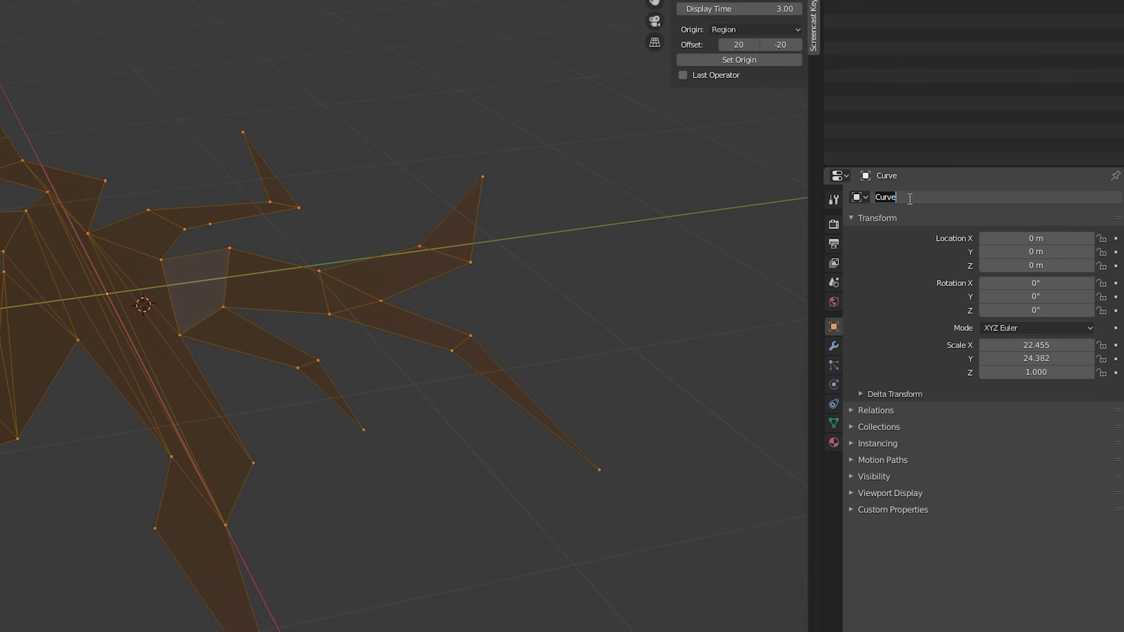
{"action": "type", "text": "GroundCrackTop"}
{"action": "key", "text": "Return"}
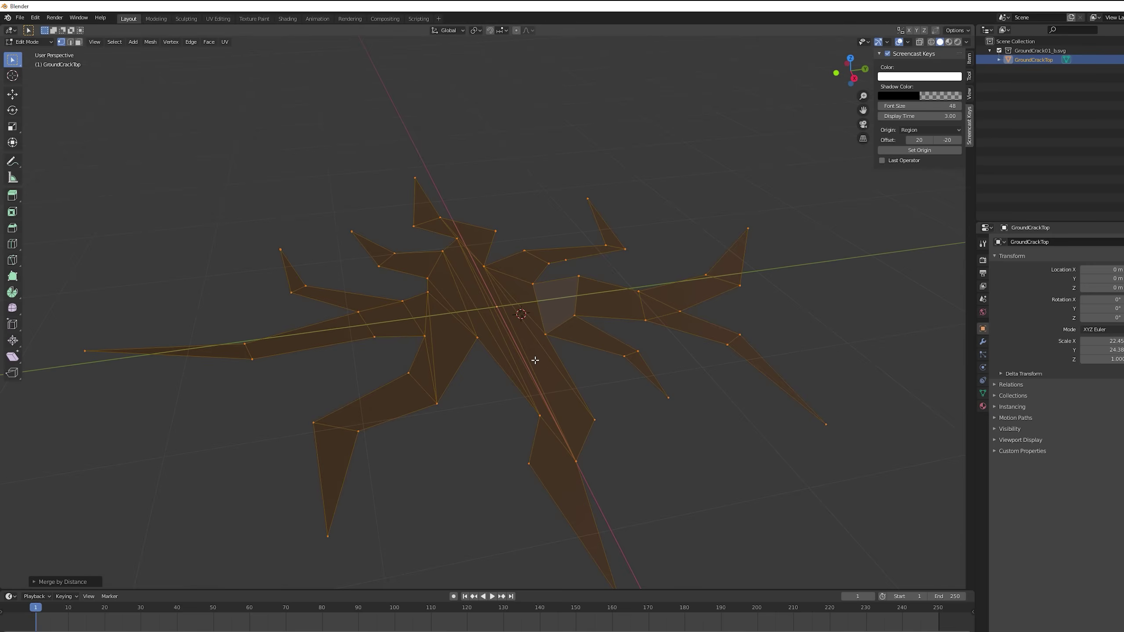
Extrude the crack outline downward into vertical walls.
{"action": "scroll", "coordinate": [538, 303], "scroll_direction": "down", "scroll_amount": 2}
{"action": "key", "text": "e"}
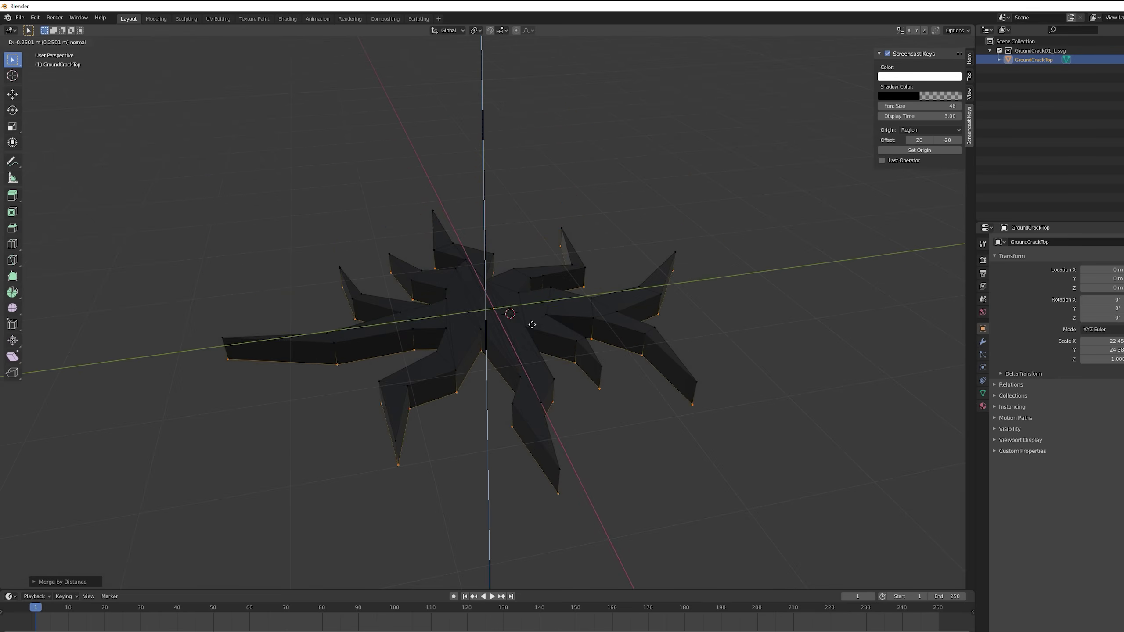
{"action": "left_click", "coordinate": [514, 419]}
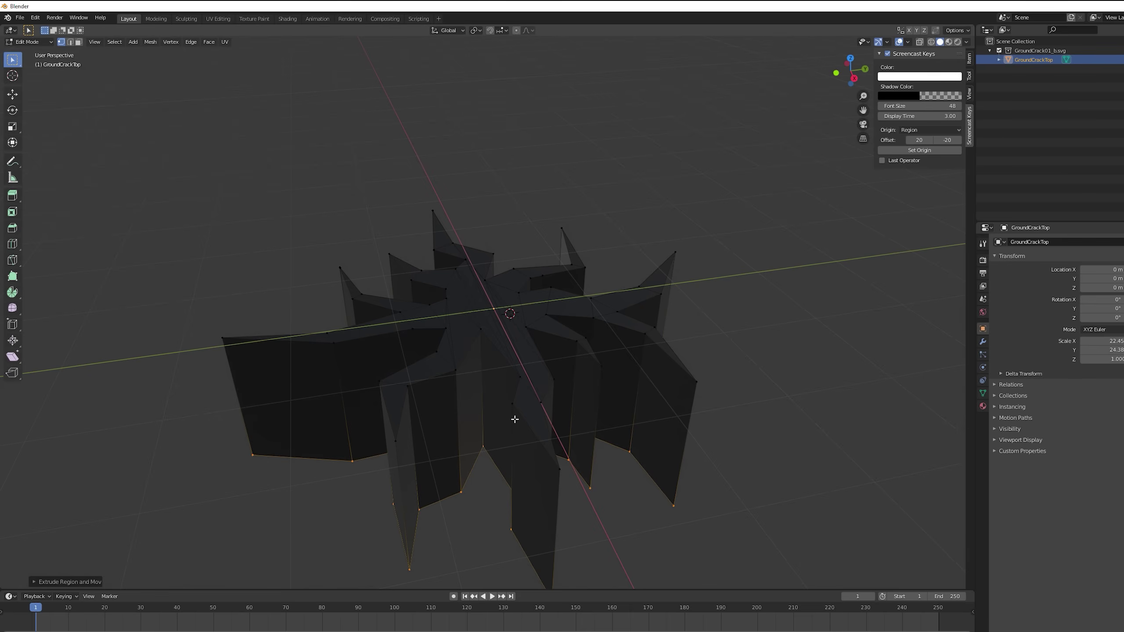
{"action": "key", "text": "ctrl+Tab"}
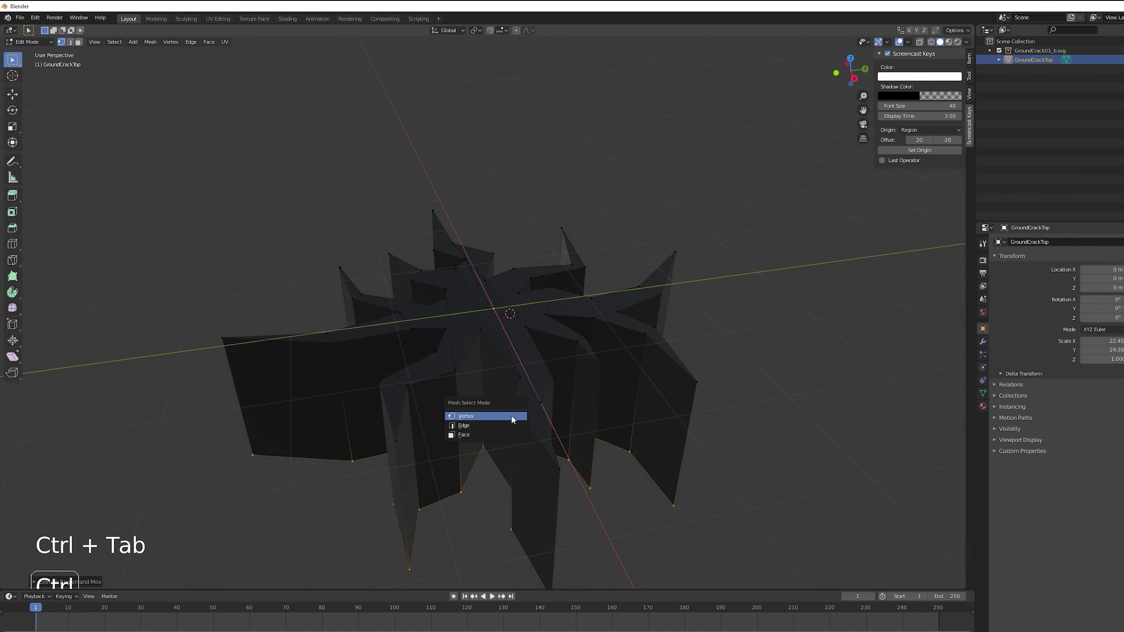
{"action": "left_click", "coordinate": [494, 440]}
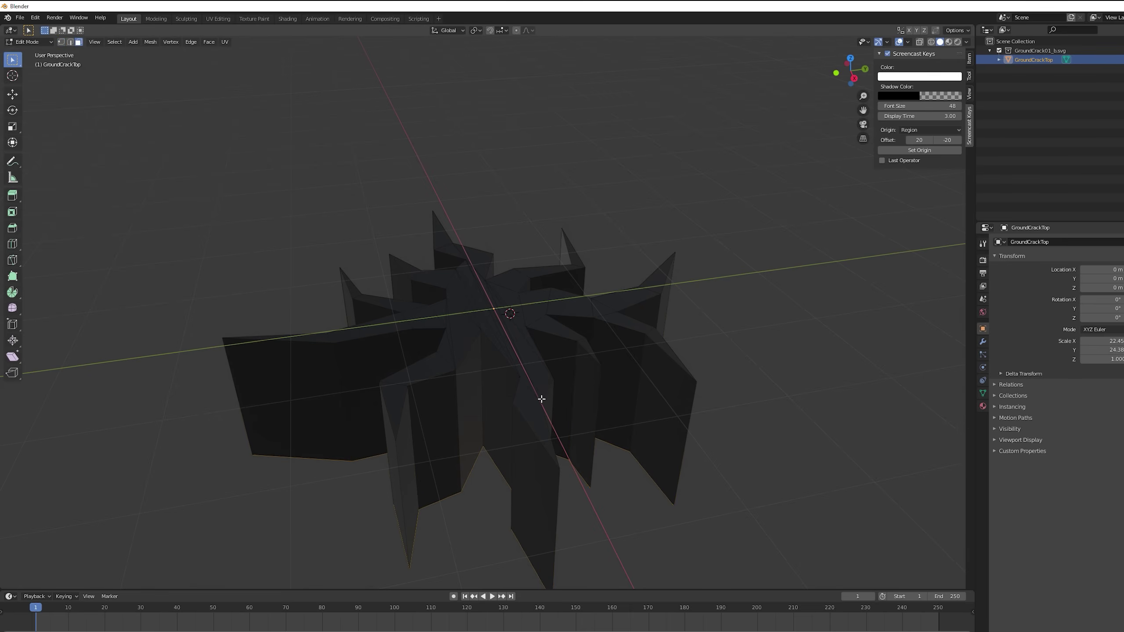
In front X-ray view, box-select the top faces and separate them into their own object.
{"action": "key", "text": "KP_1"}
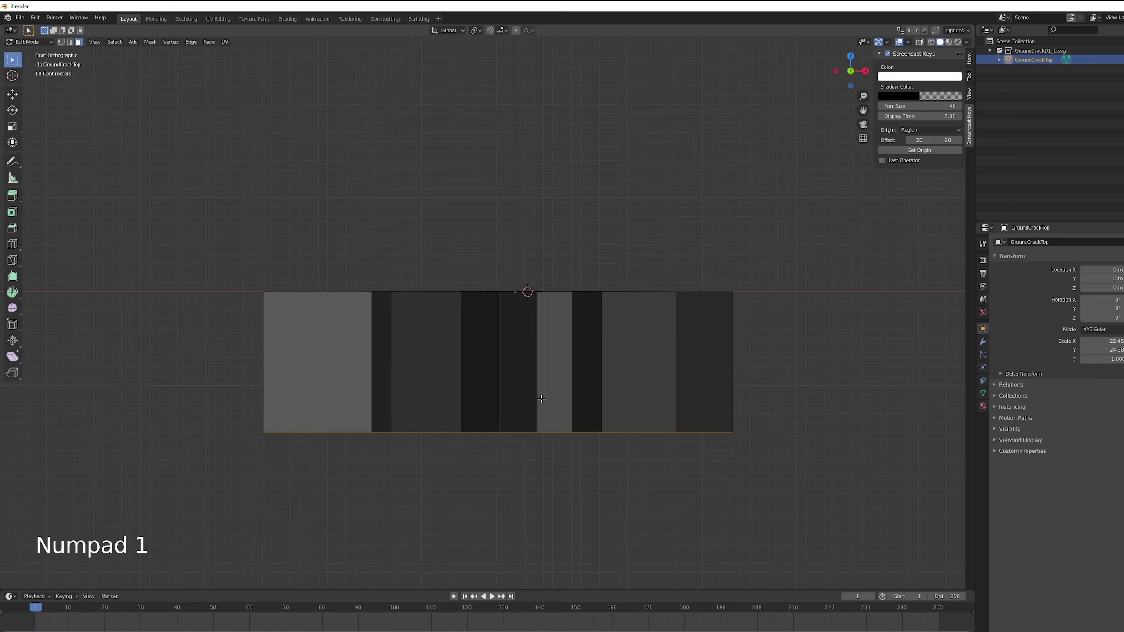
{"action": "key", "text": "a"}
{"action": "key", "text": "z"}
{"action": "key", "text": "b"}
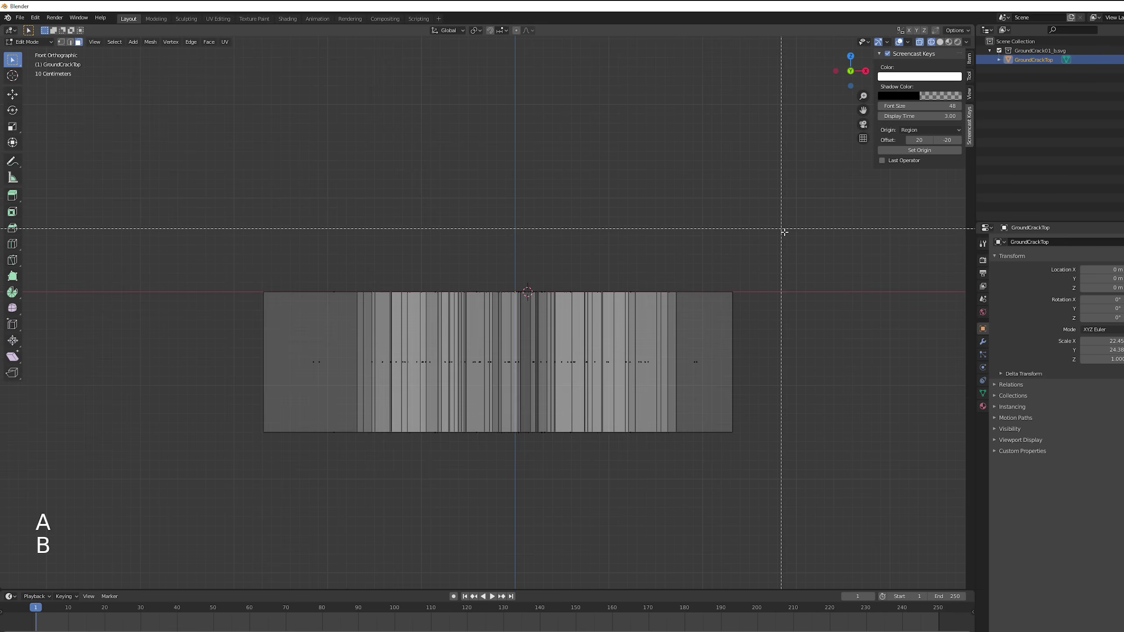
{"action": "left_click_drag", "start_coordinate": [784, 232], "coordinate": [228, 315]}
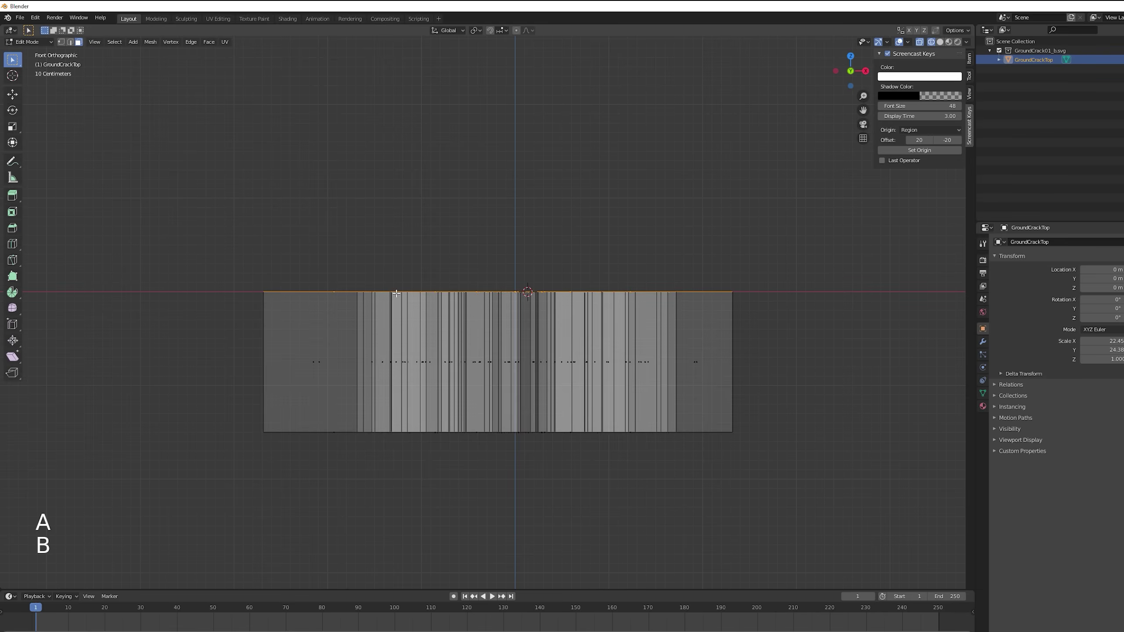
{"action": "middle_click_drag", "start_coordinate": [473, 283], "coordinate": [618, 212]}
{"action": "key", "text": "p"}
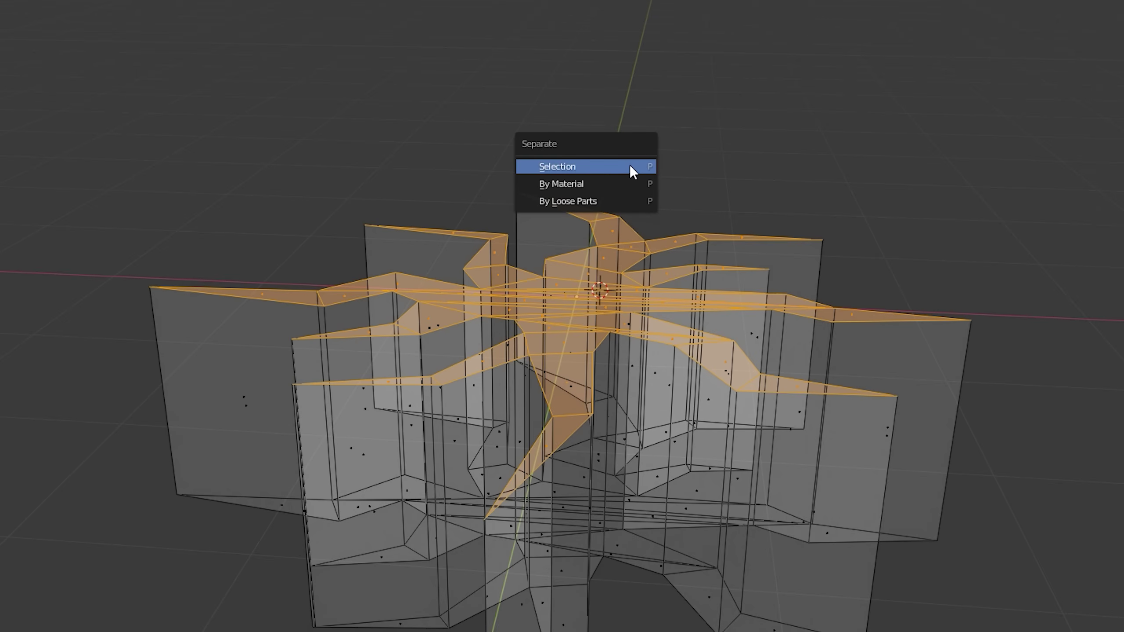
{"action": "left_click", "coordinate": [630, 166]}
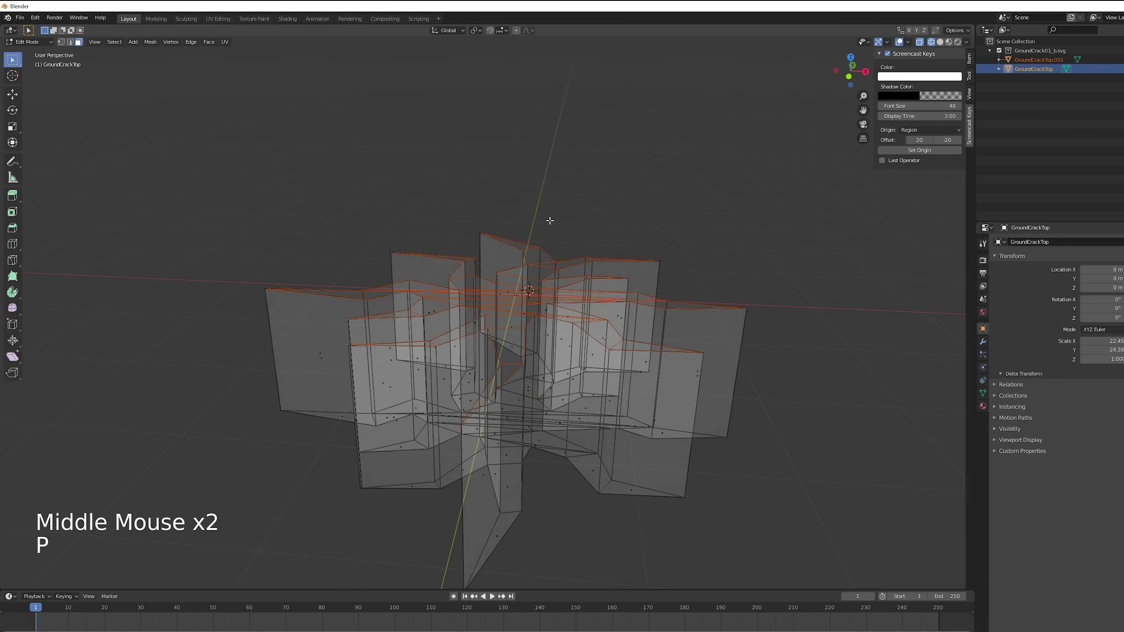
Select the separated object and delete the .001 suffix from its name.
{"action": "key", "text": "Tab"}
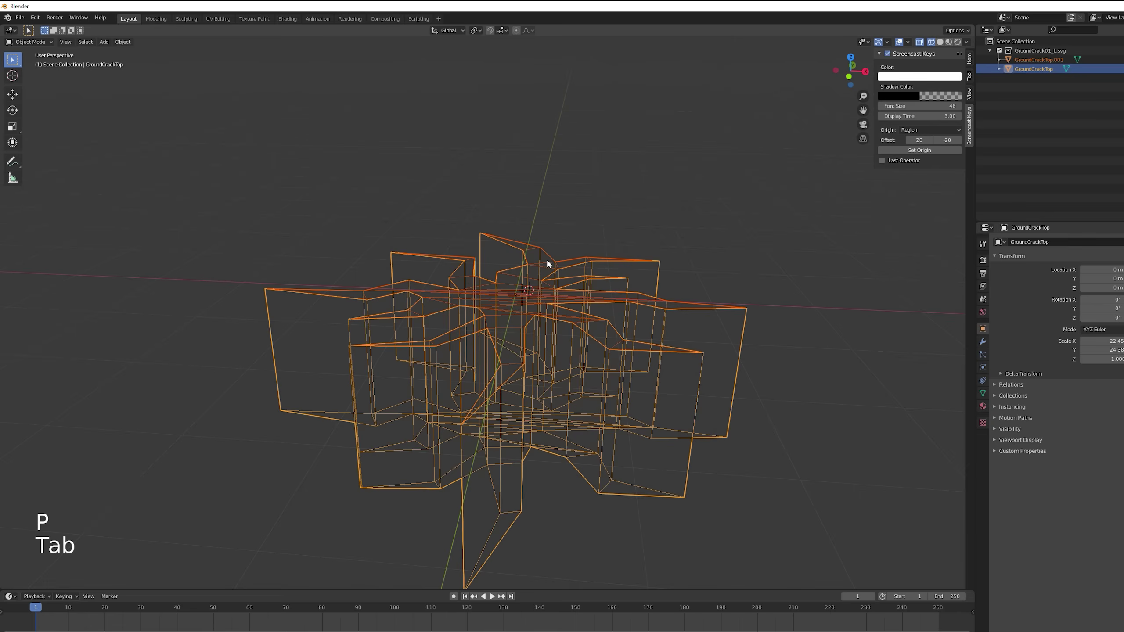
{"action": "right_click", "coordinate": [546, 266]}
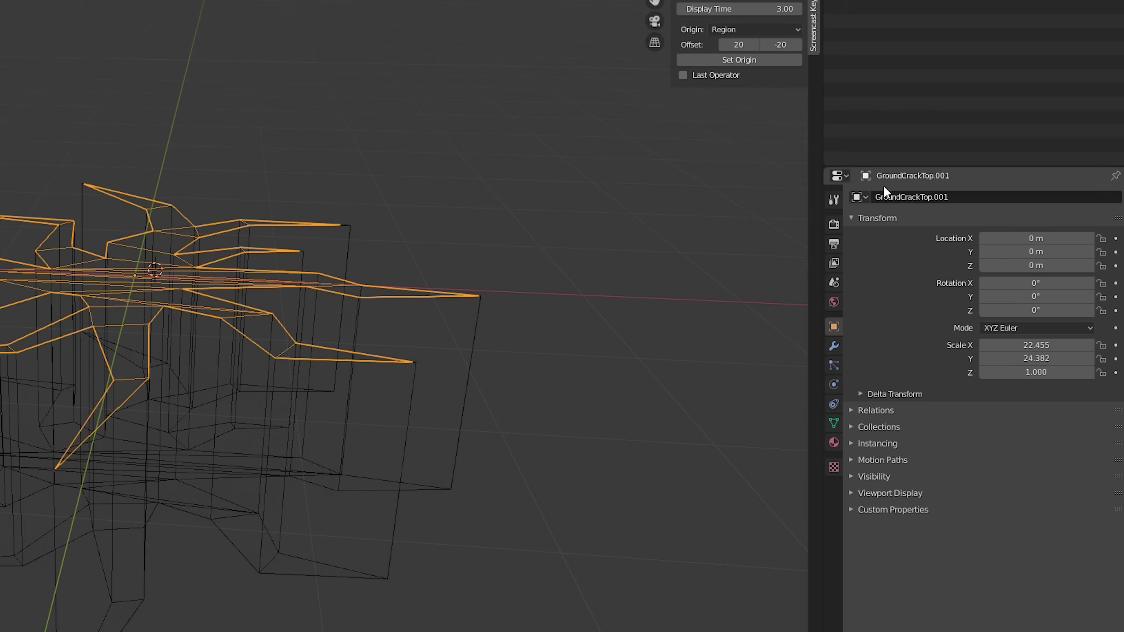
{"action": "double_click", "coordinate": [894, 196]}
{"action": "left_click_drag", "start_coordinate": [949, 197], "coordinate": [932, 208]}
{"action": "key", "text": "BackSpace"}
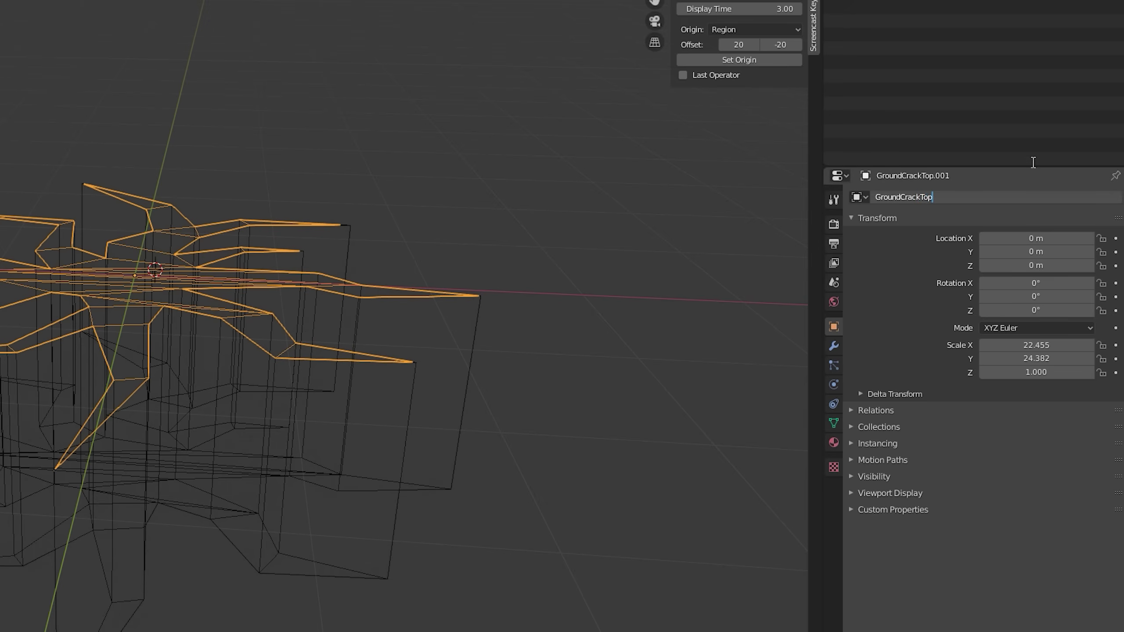
Finish the name edit and rename the duplicated object GroundCrackWalls.
{"action": "key", "text": "Return"}
{"action": "key", "text": "ctrl+z"}
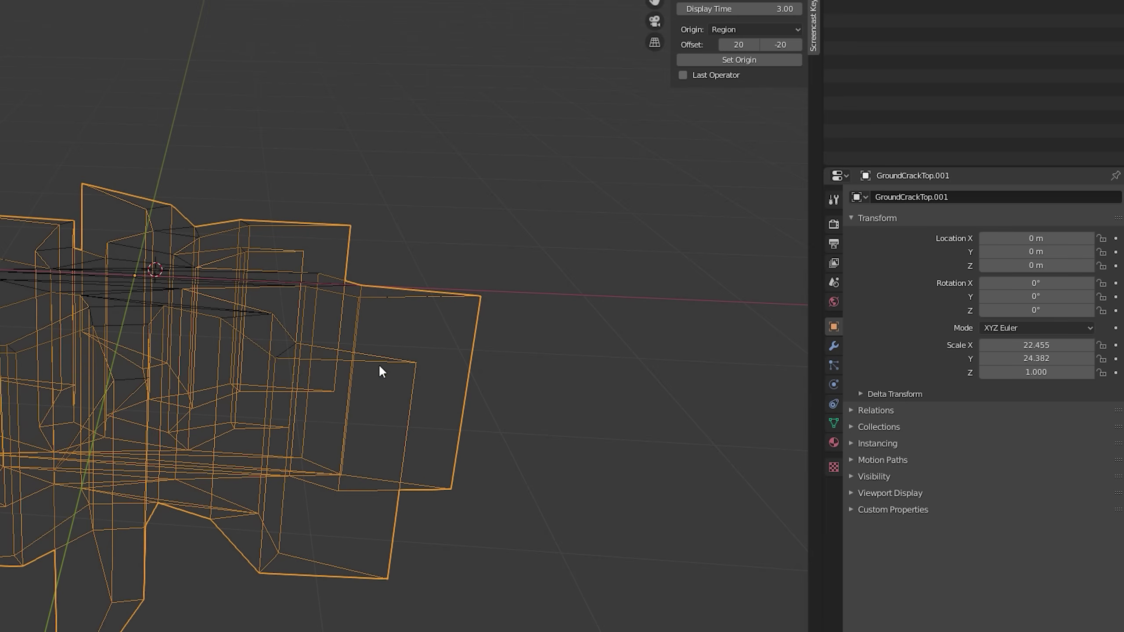
{"action": "double_click", "coordinate": [945, 196]}
{"action": "left_click_drag", "start_coordinate": [949, 198], "coordinate": [931, 206]}
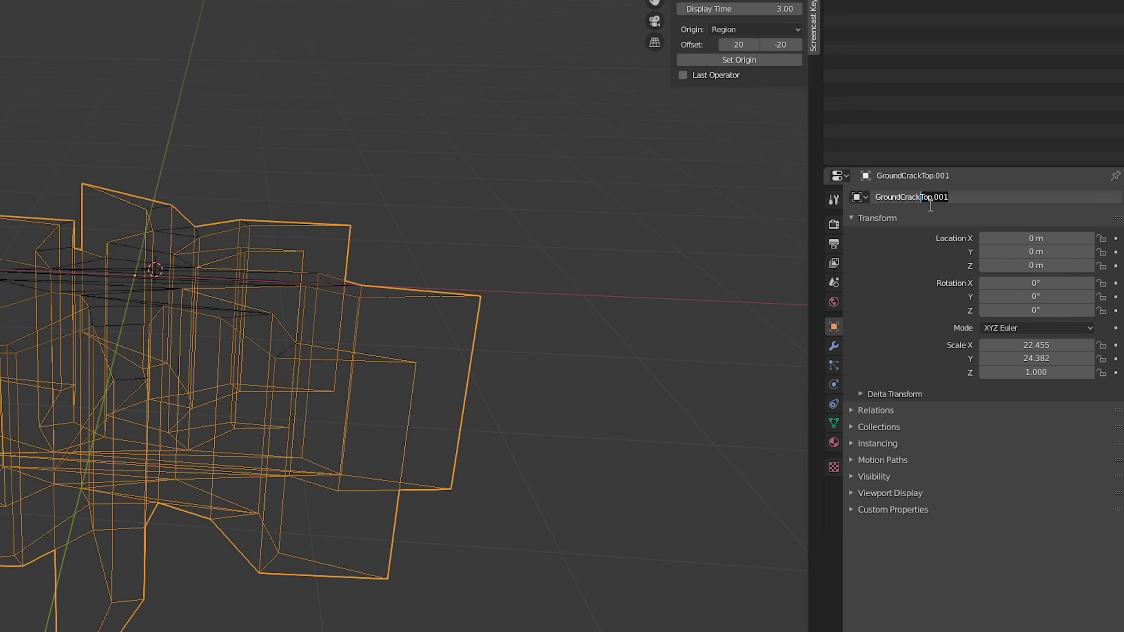
{"action": "type", "text": "Walls"}
{"action": "key", "text": "Return"}
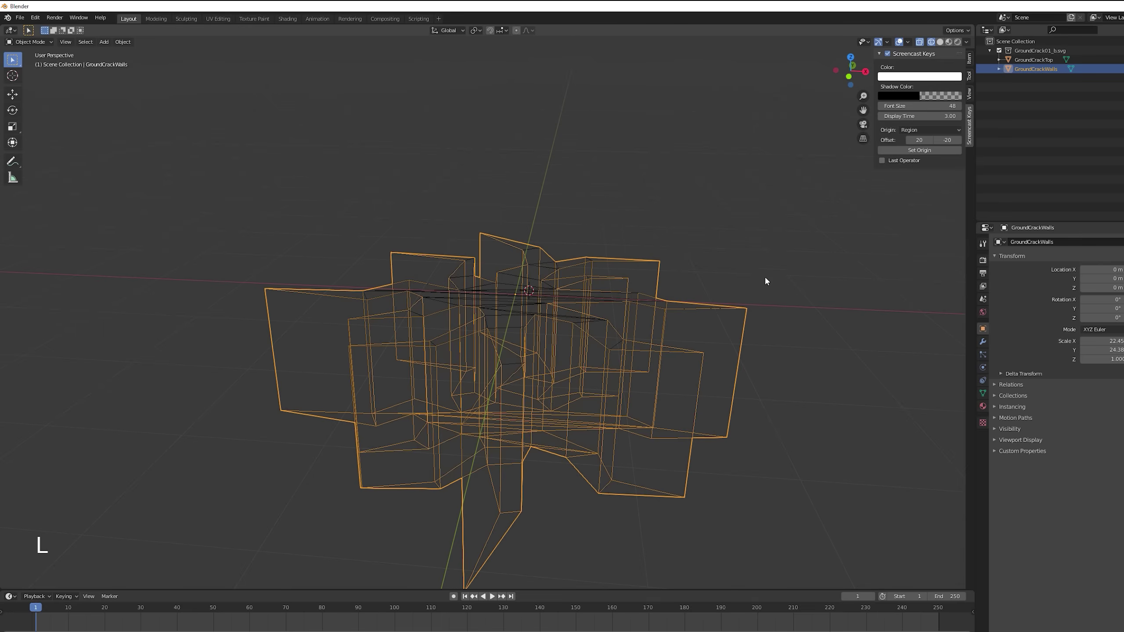
Switch to solid shading and save the file as GroundCrackTut.blend.
{"action": "mouse_move", "coordinate": [766, 281]}
{"action": "middle_mouse_down"}
{"action": "mouse_move", "coordinate": [737, 311]}
{"action": "mouse_move", "coordinate": [740, 330]}
{"action": "mouse_move", "coordinate": [730, 306]}
{"action": "mouse_move", "coordinate": [657, 377]}
{"action": "middle_mouse_up"}
{"action": "key", "text": "z"}
{"action": "middle_click", "coordinate": [710, 346]}
{"action": "key", "text": "ctrl+s"}
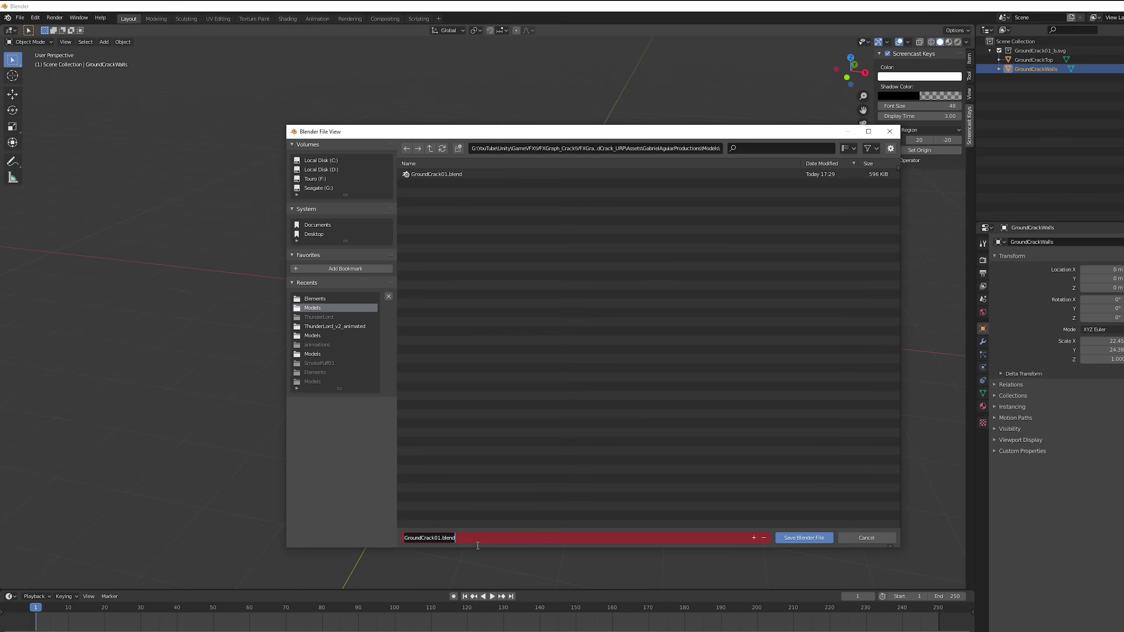
{"action": "left_click_drag", "start_coordinate": [455, 538], "coordinate": [439, 541]}
{"action": "type", "text": "Tut"}
{"action": "left_click", "coordinate": [802, 539]}
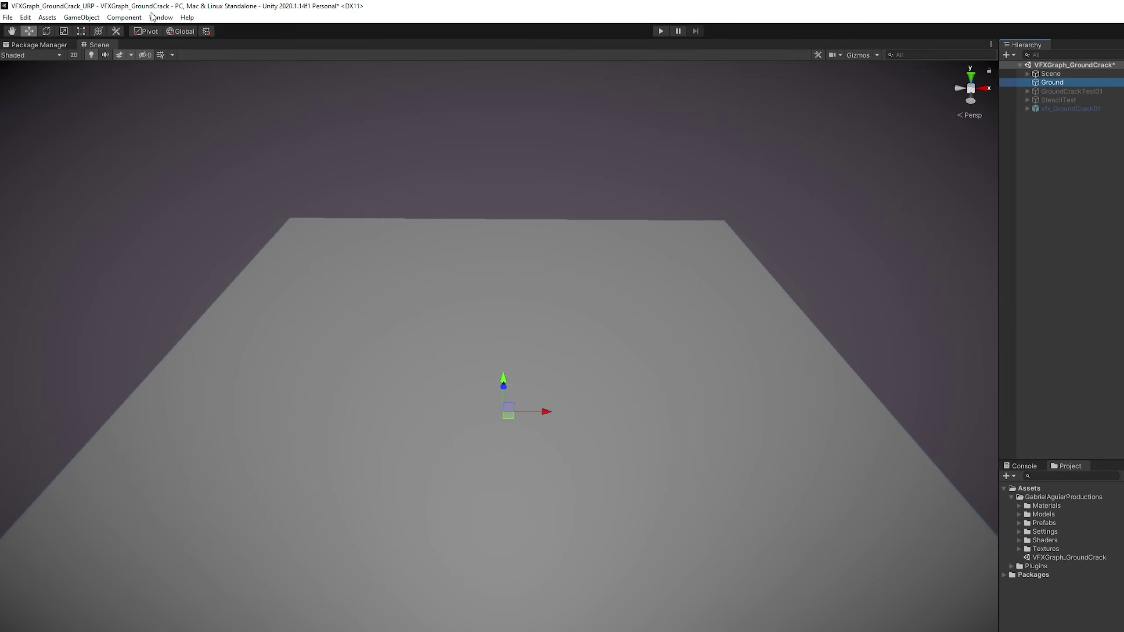
{"action": "left_click", "coordinate": [161, 16]}
{"action": "left_click", "coordinate": [183, 104]}
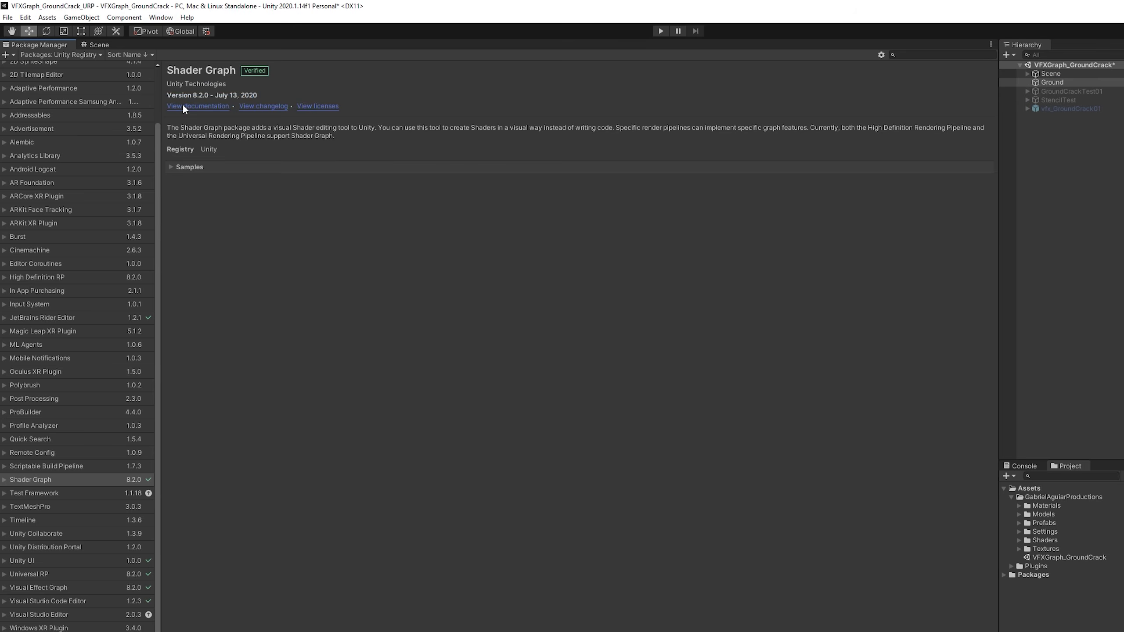
{"action": "left_click", "coordinate": [48, 487]}
{"action": "left_click", "coordinate": [67, 483]}
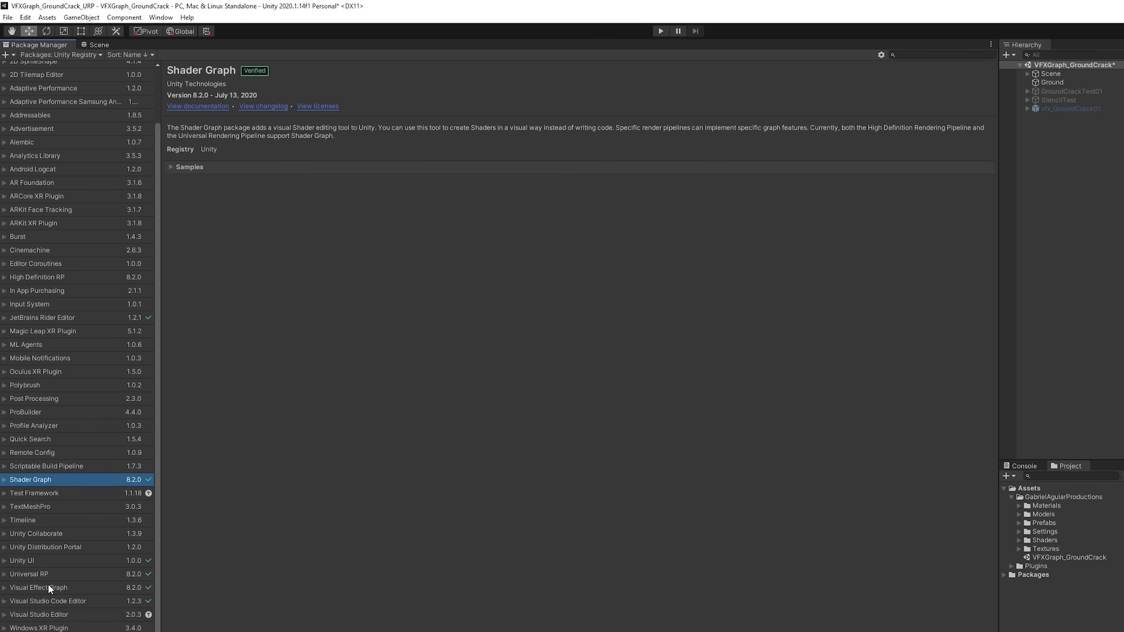
{"action": "left_click", "coordinate": [78, 587]}
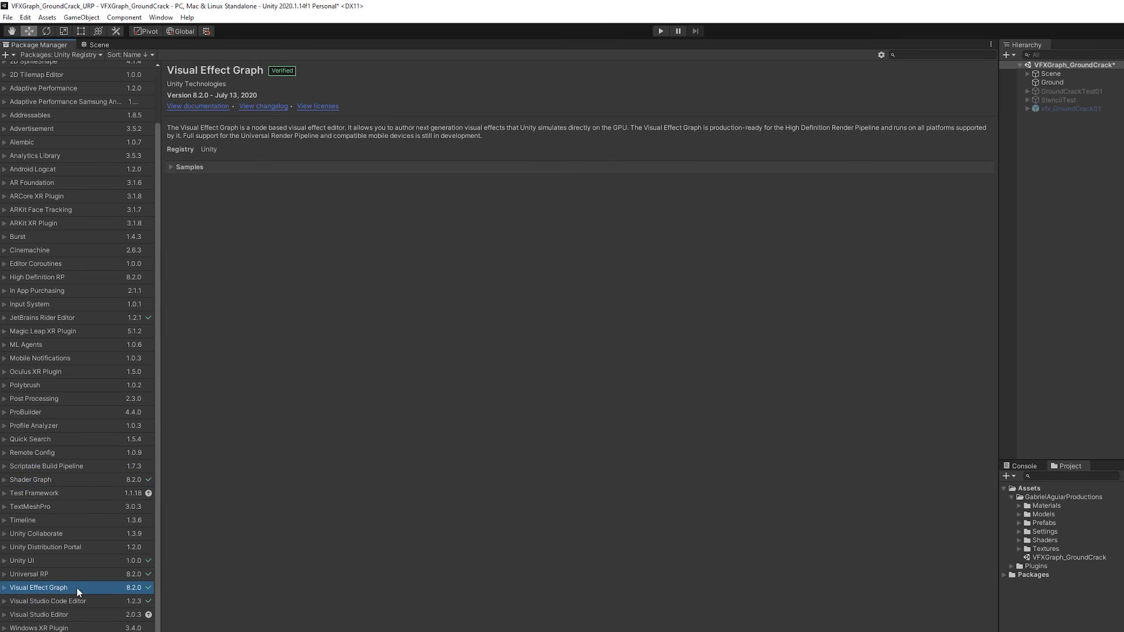
{"action": "left_click", "coordinate": [56, 481]}
{"action": "left_click", "coordinate": [95, 44]}
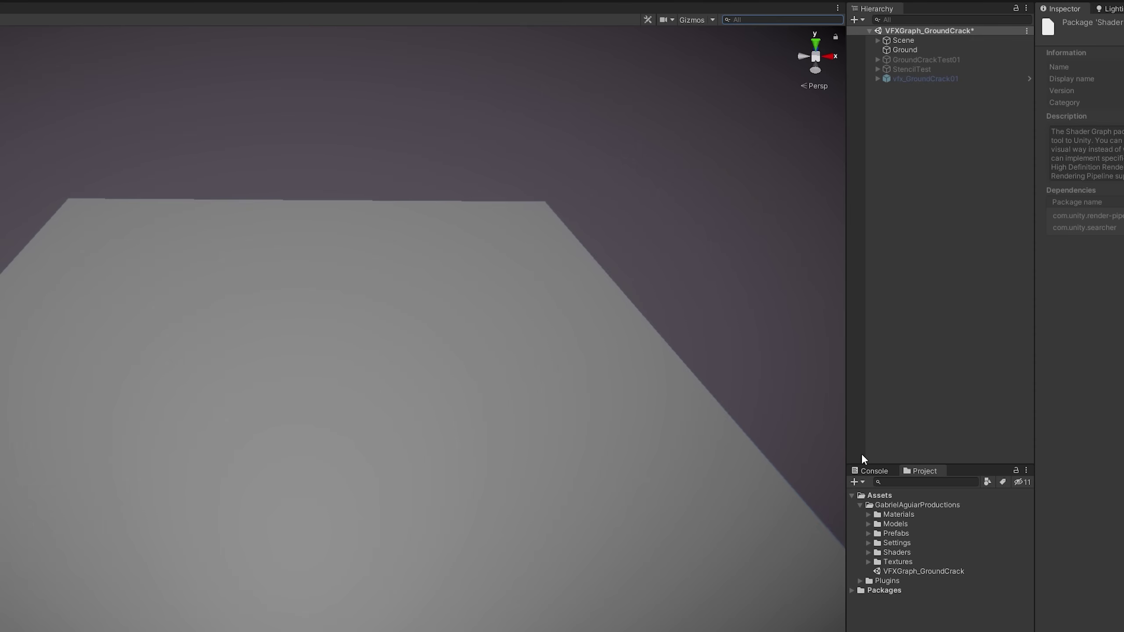
Drag GroundCrackTut from Assets > Models into the scene, then select and raise GroundCrackTop.
{"action": "left_click", "coordinate": [868, 524]}
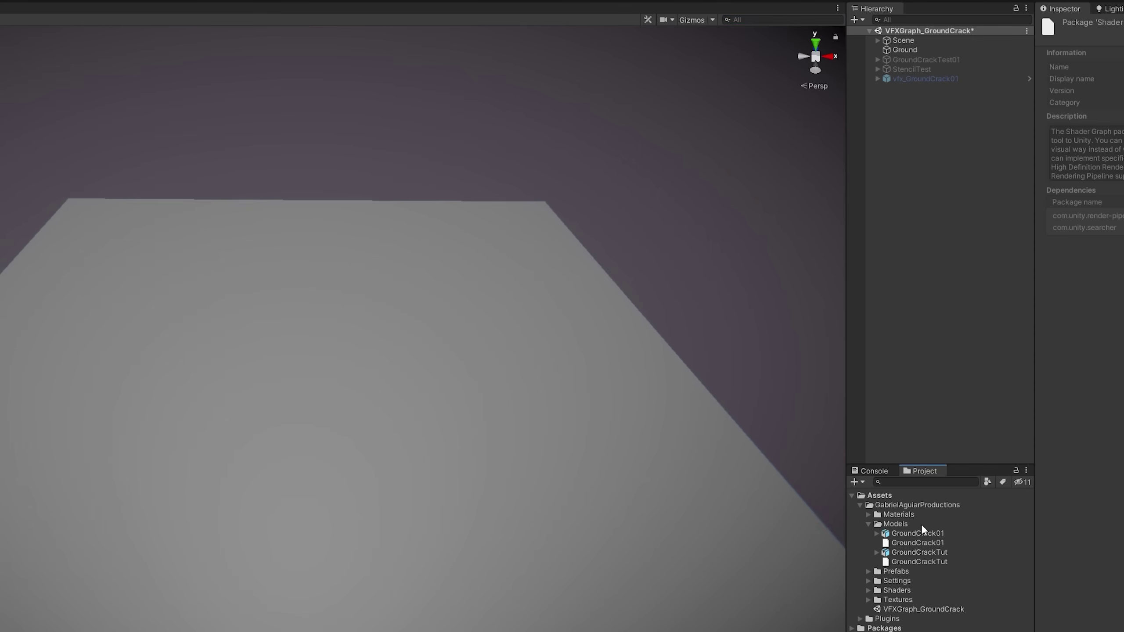
{"action": "left_click_drag", "start_coordinate": [920, 552], "coordinate": [931, 313]}
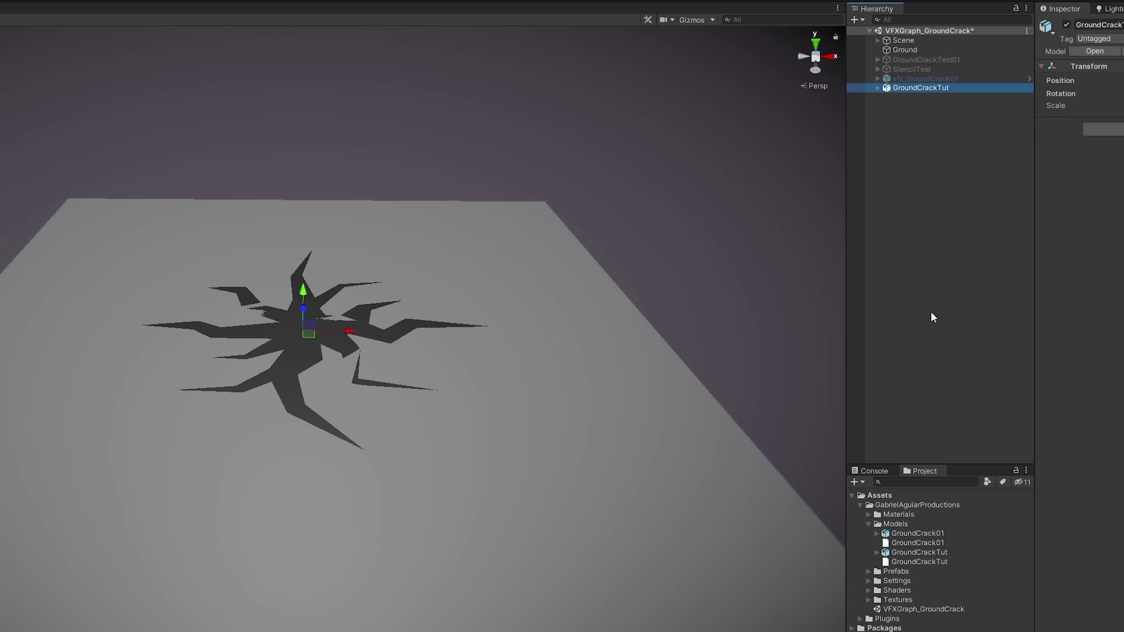
{"action": "scroll", "coordinate": [410, 266], "scroll_direction": "up", "scroll_amount": 4}
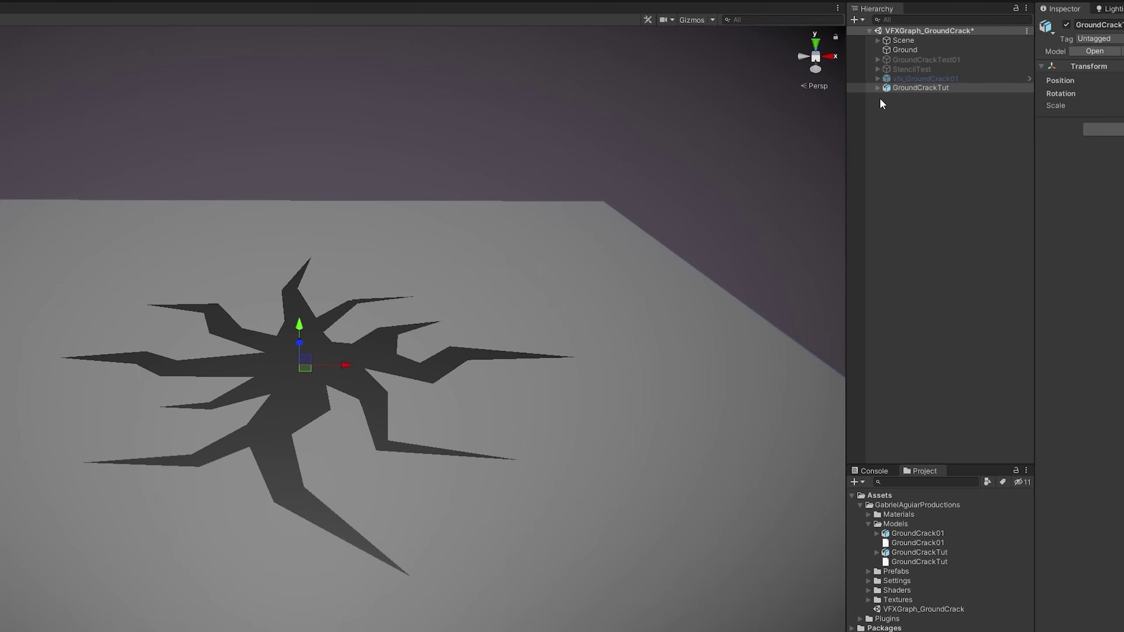
{"action": "left_click", "coordinate": [878, 88]}
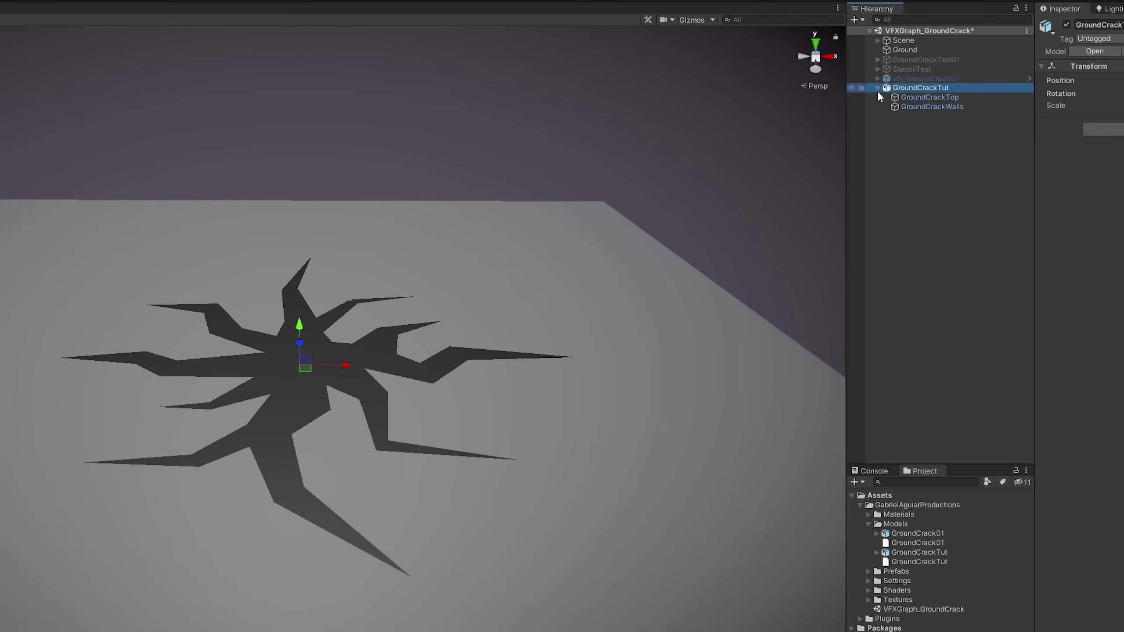
{"action": "left_click", "coordinate": [902, 97]}
{"action": "left_click_drag", "start_coordinate": [301, 330], "coordinate": [337, 200]}
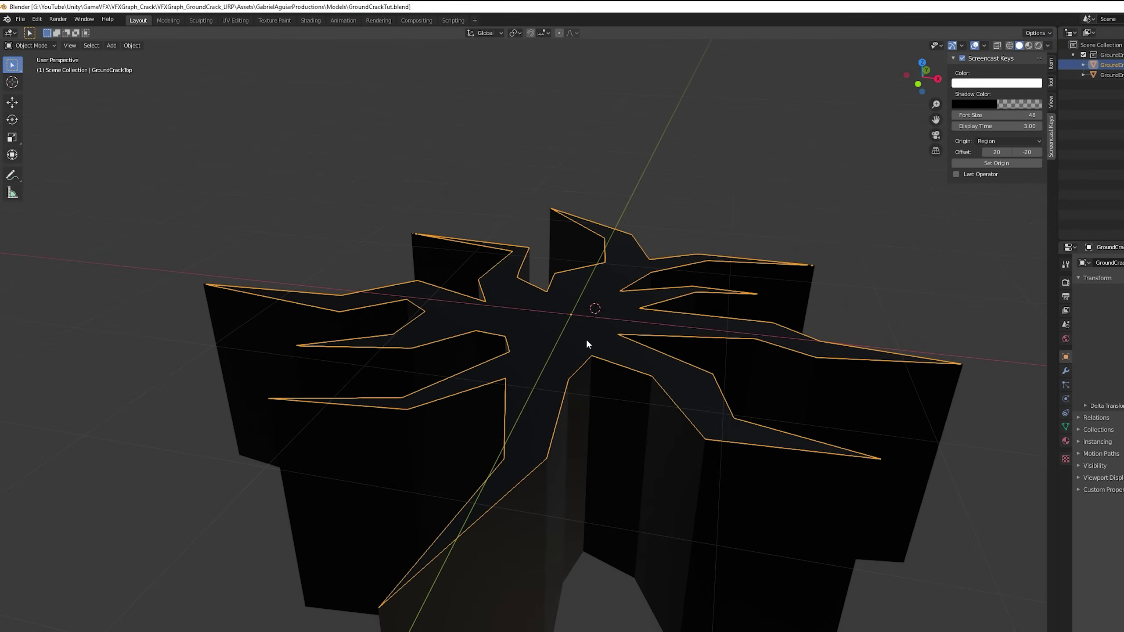
Look up Flip Normals for the crack top in Edit Mode, cancel, and resave GroundCrackTut.blend.
{"action": "key", "text": "a"}
{"action": "right_click", "coordinate": [575, 306]}
{"action": "key", "text": "Tab"}
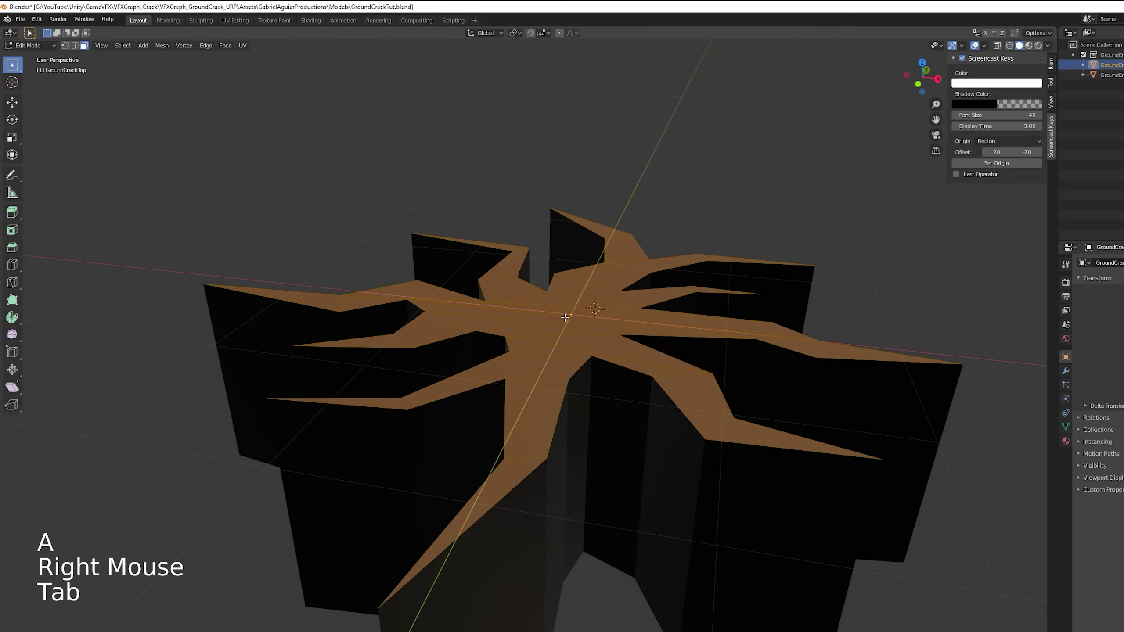
{"action": "key", "text": "F3"}
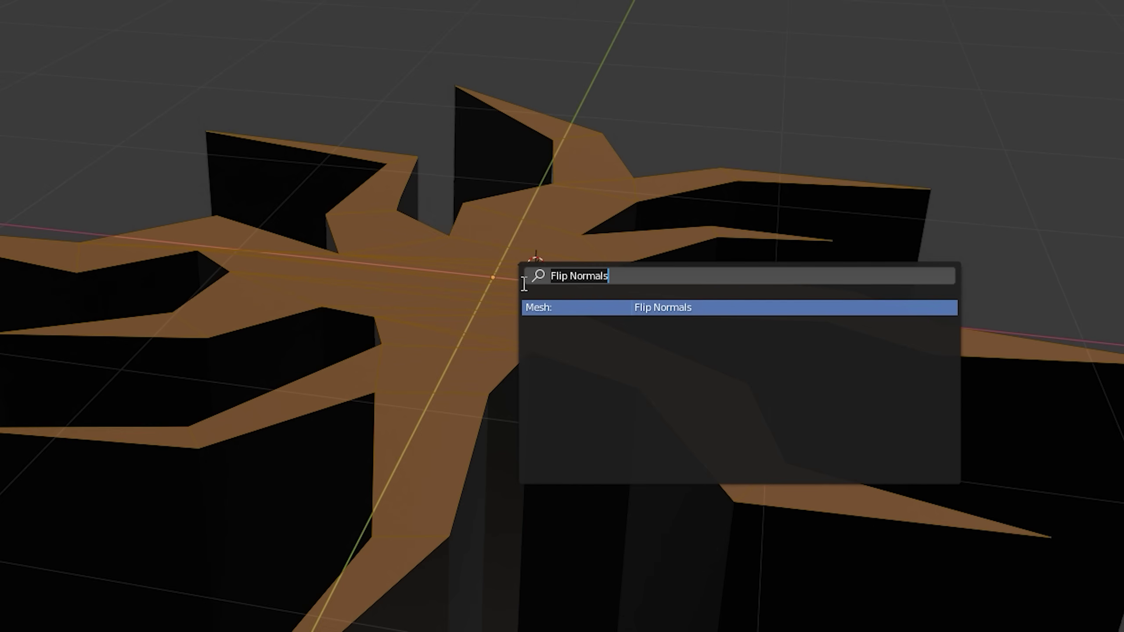
{"action": "type", "text": "flip"}
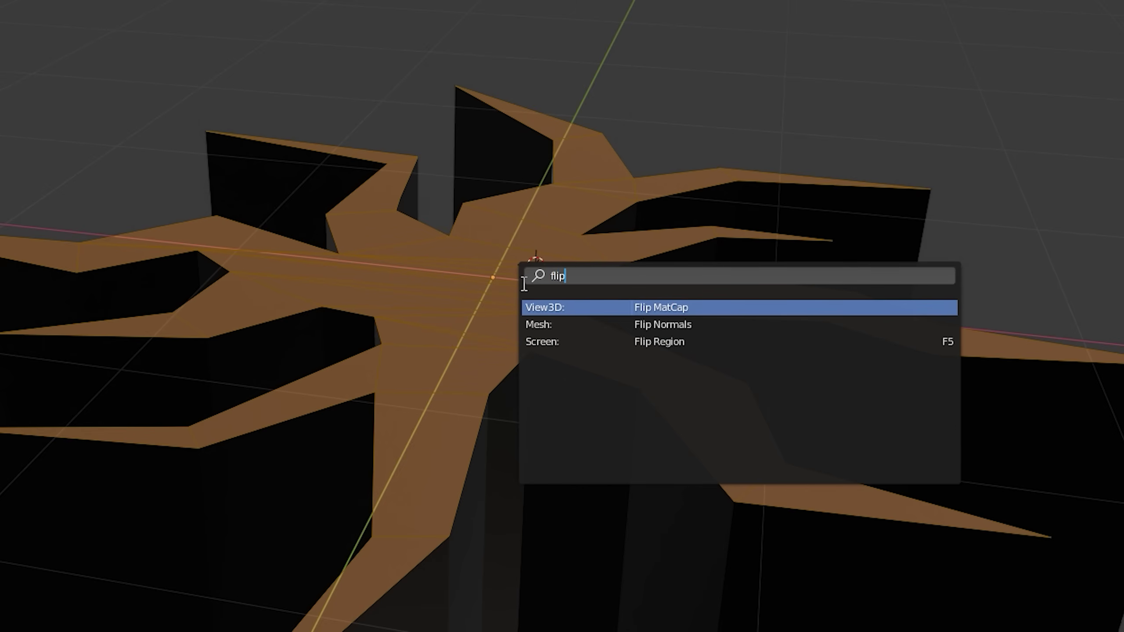
{"action": "key", "text": "Down"}
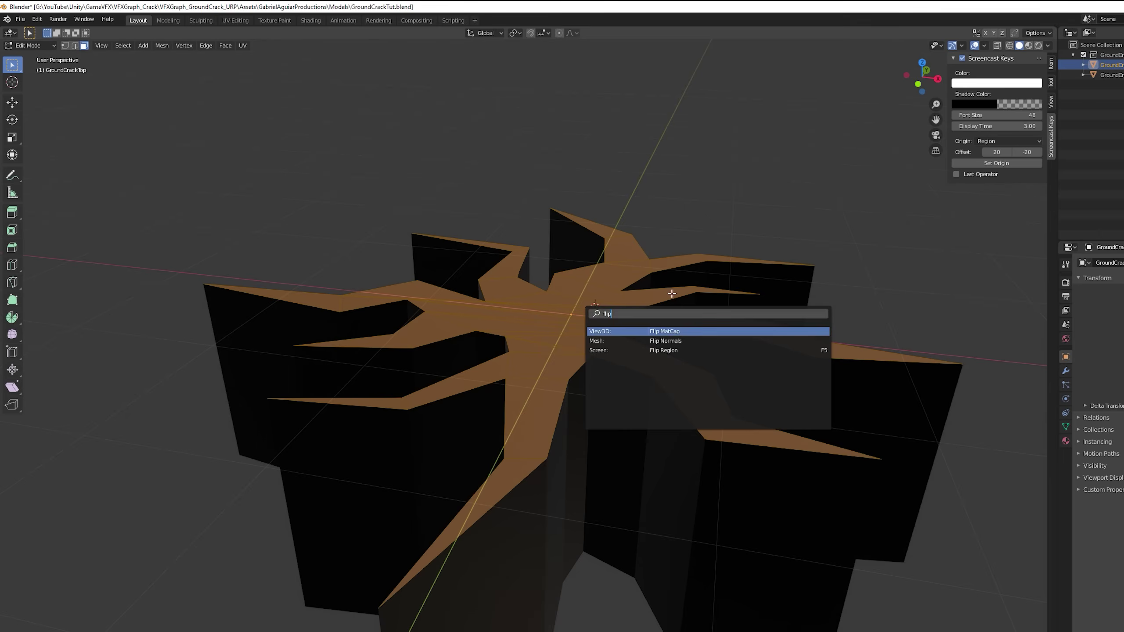
{"action": "key", "text": "Escape"}
{"action": "key", "text": "Tab"}
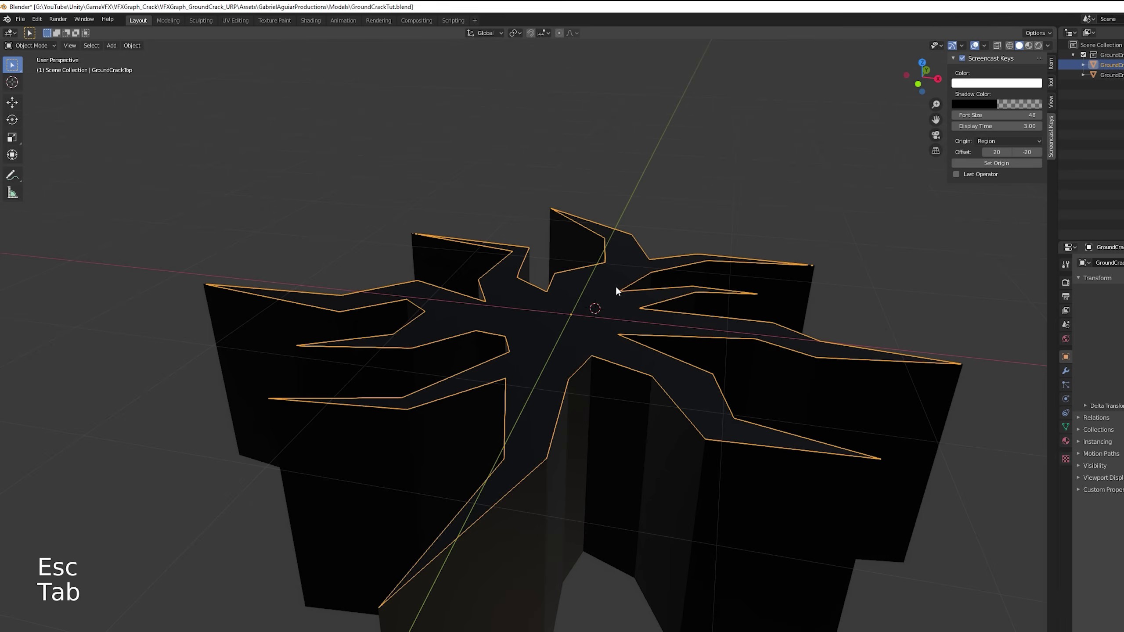
{"action": "key", "text": "ctrl+s"}
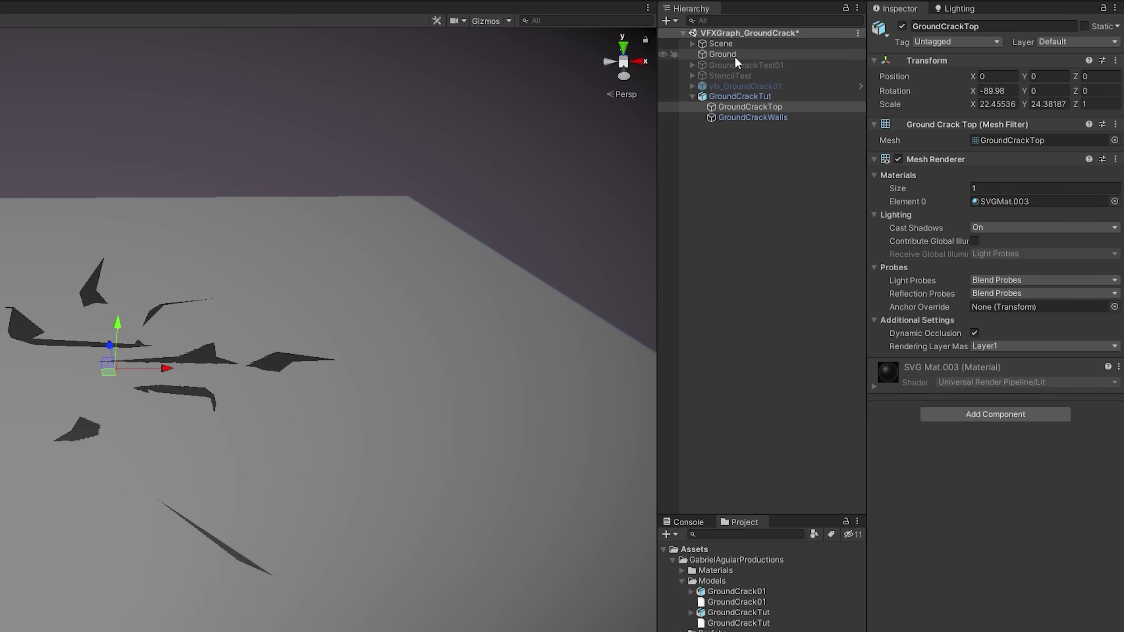
Review the LayerMask and SeeThrough user layers and confirm Ground is on SeeThrough.
{"action": "left_click", "coordinate": [734, 55]}
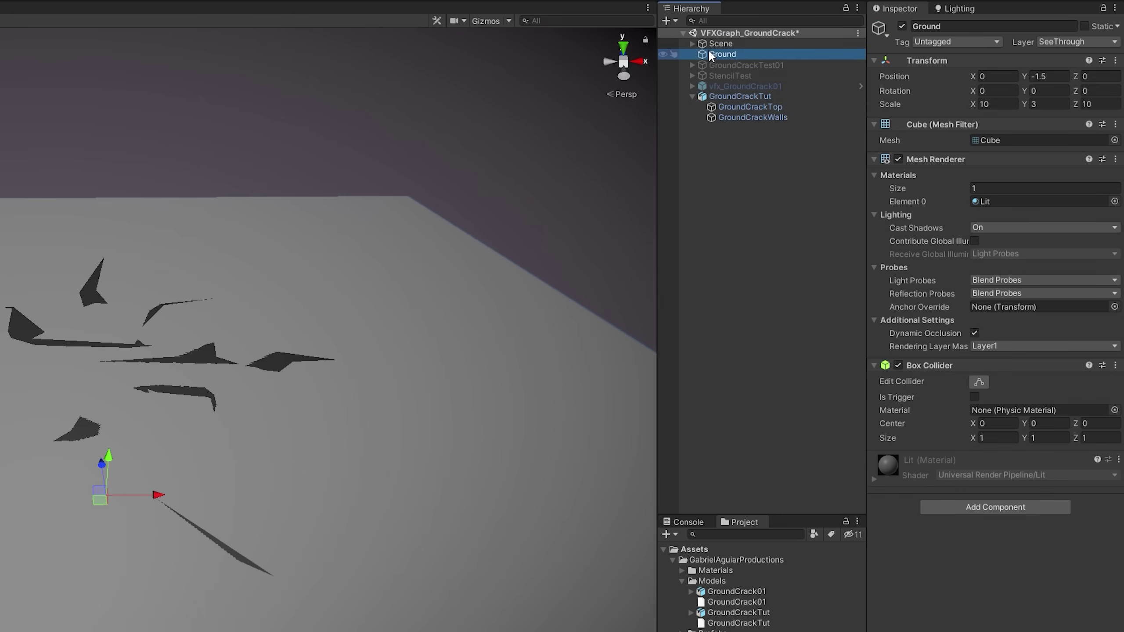
{"action": "left_click", "coordinate": [1057, 43]}
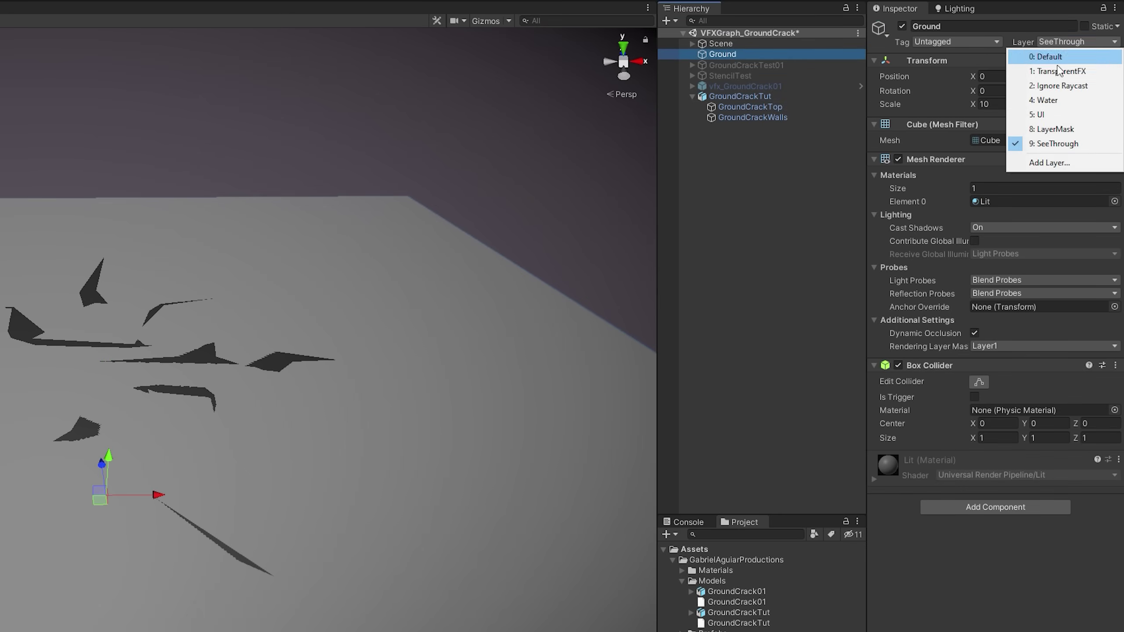
{"action": "left_click", "coordinate": [1058, 163]}
{"action": "left_click", "coordinate": [1013, 205]}
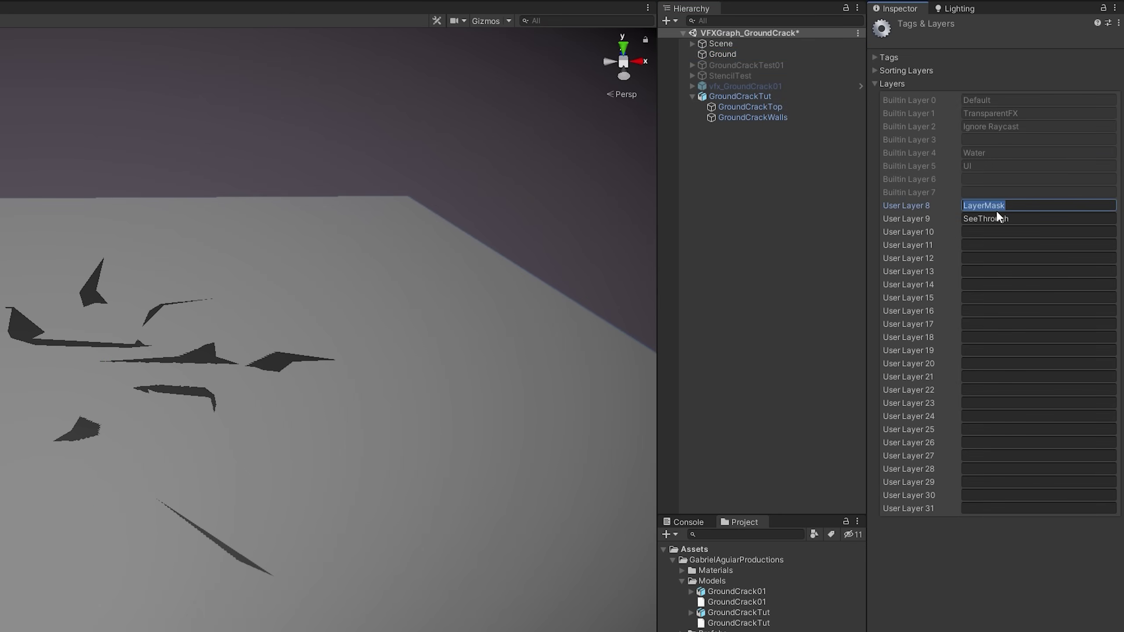
{"action": "left_click", "coordinate": [1022, 223]}
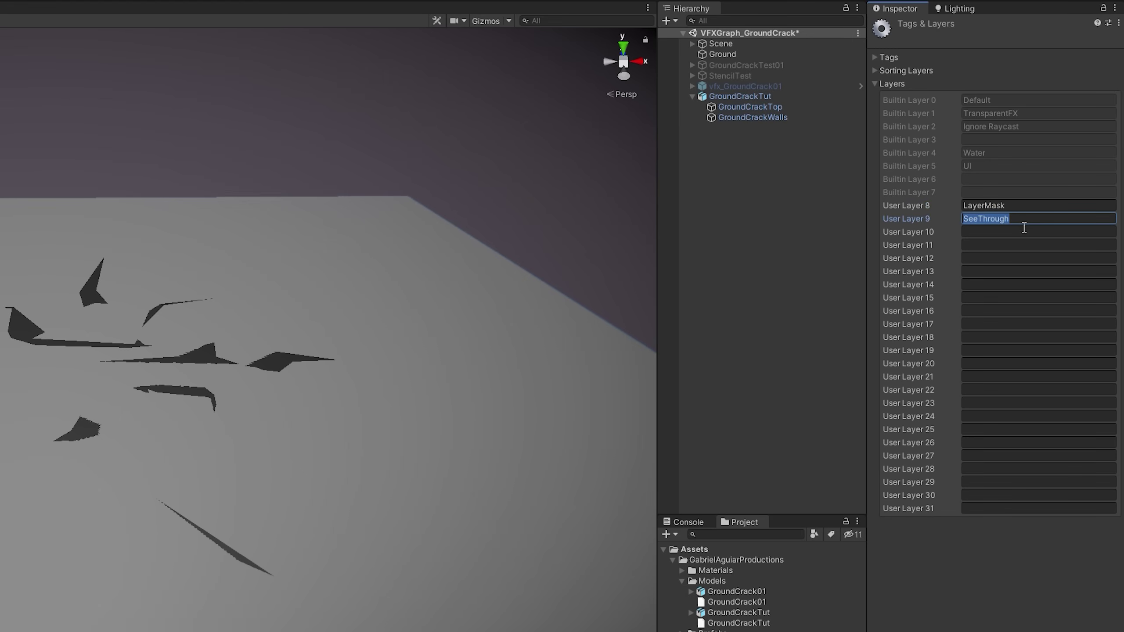
{"action": "left_click", "coordinate": [1022, 210]}
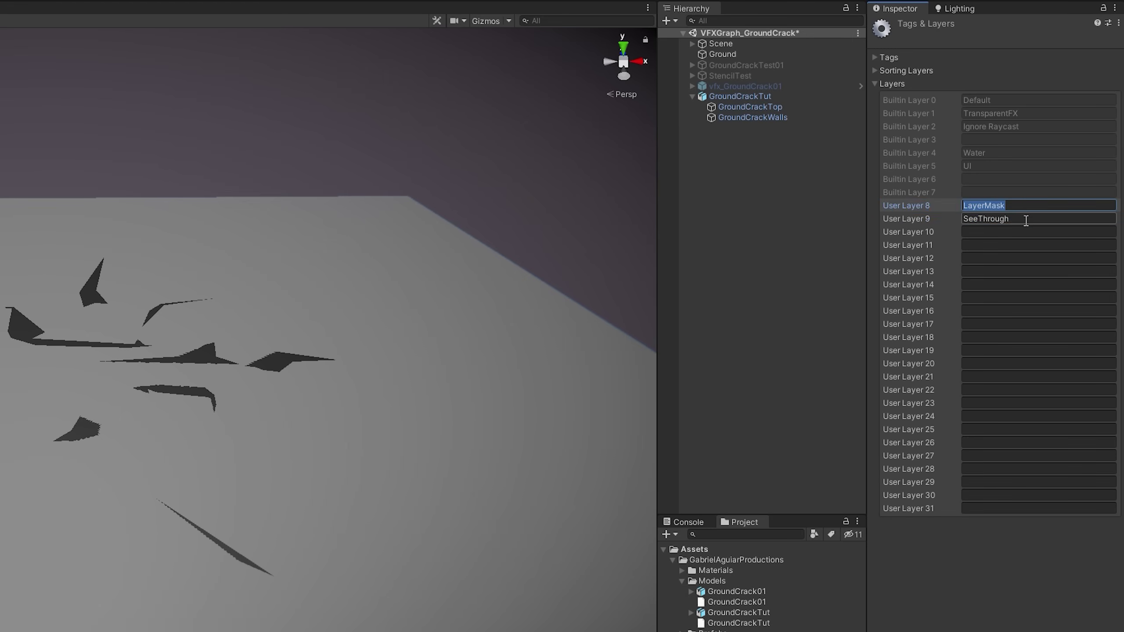
{"action": "left_click", "coordinate": [1026, 222]}
{"action": "left_click", "coordinate": [749, 54]}
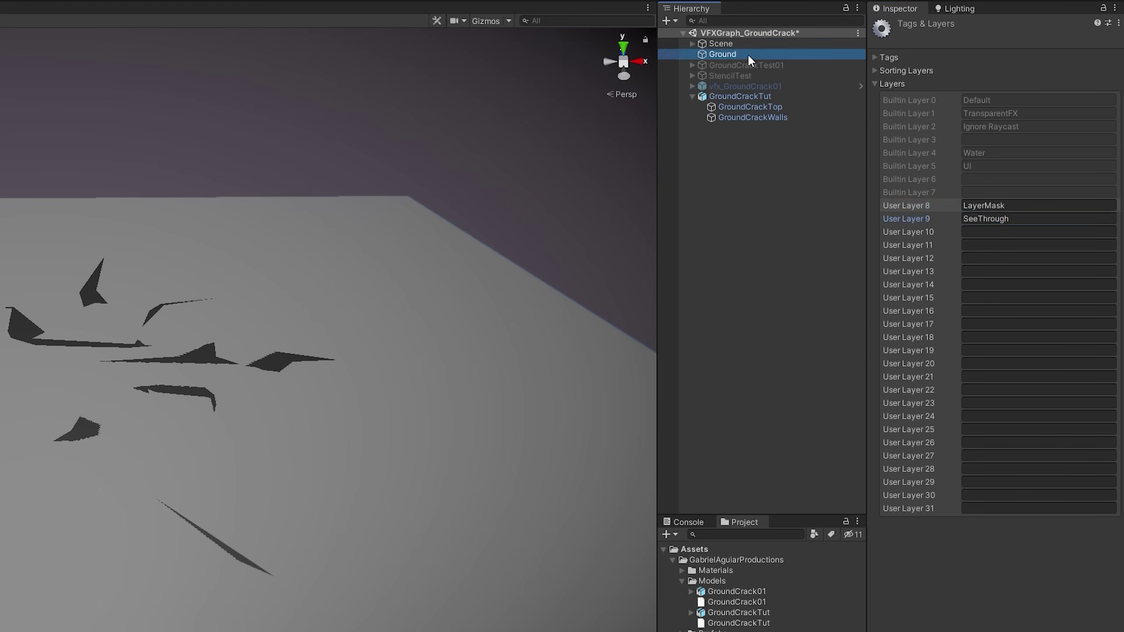
{"action": "left_click", "coordinate": [1059, 42]}
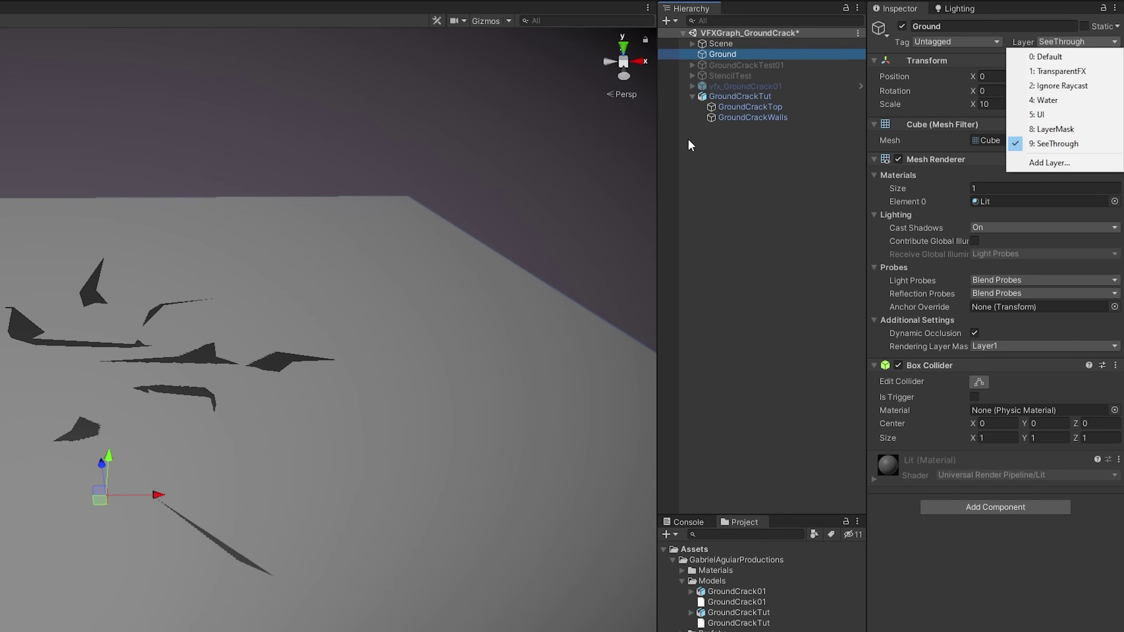
{"action": "left_click", "coordinate": [712, 111]}
Set GroundCrackTop's layer to 8: LayerMask and view the full crack from above.
{"action": "left_click", "coordinate": [766, 107]}
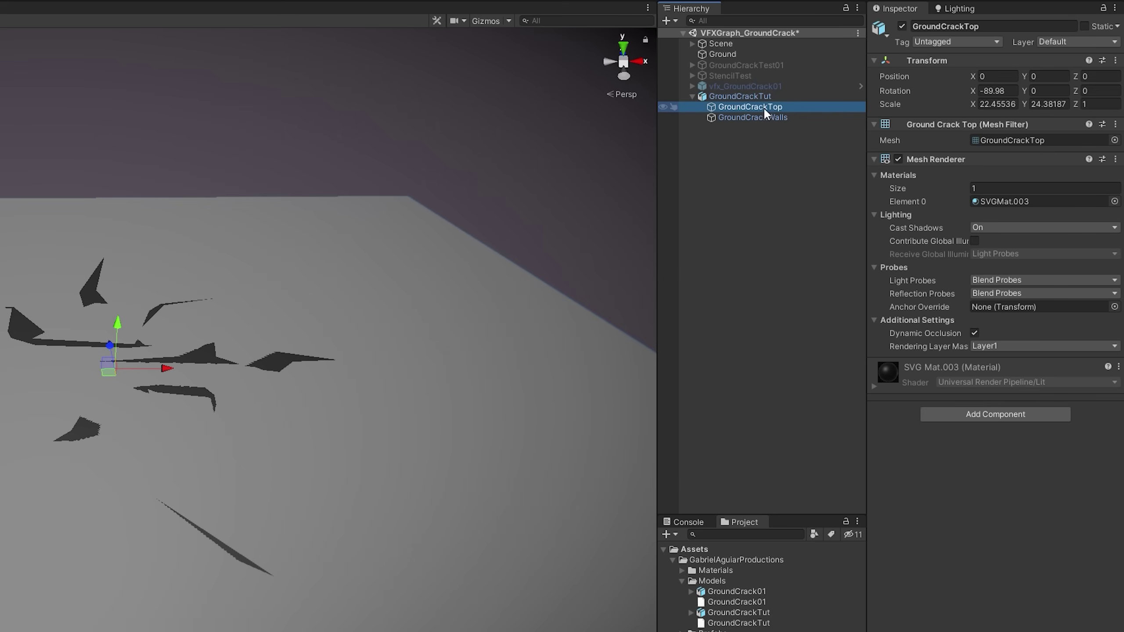
{"action": "left_click", "coordinate": [1062, 43]}
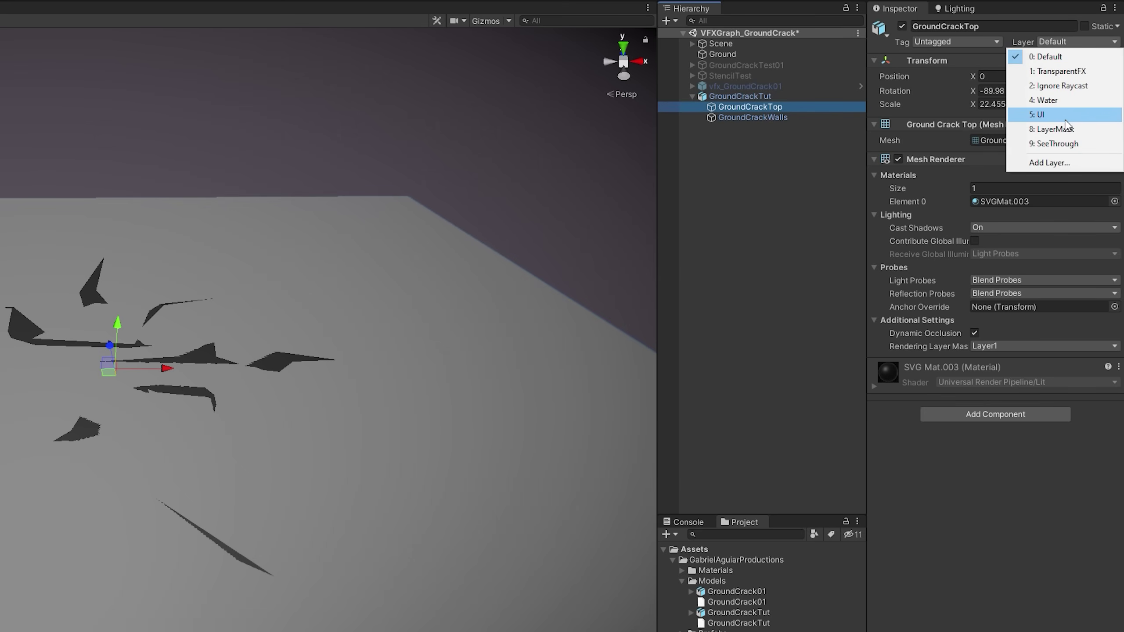
{"action": "left_click", "coordinate": [1060, 129]}
{"action": "left_click_drag", "start_coordinate": [405, 158], "coordinate": [315, 203], "text": "alt"}
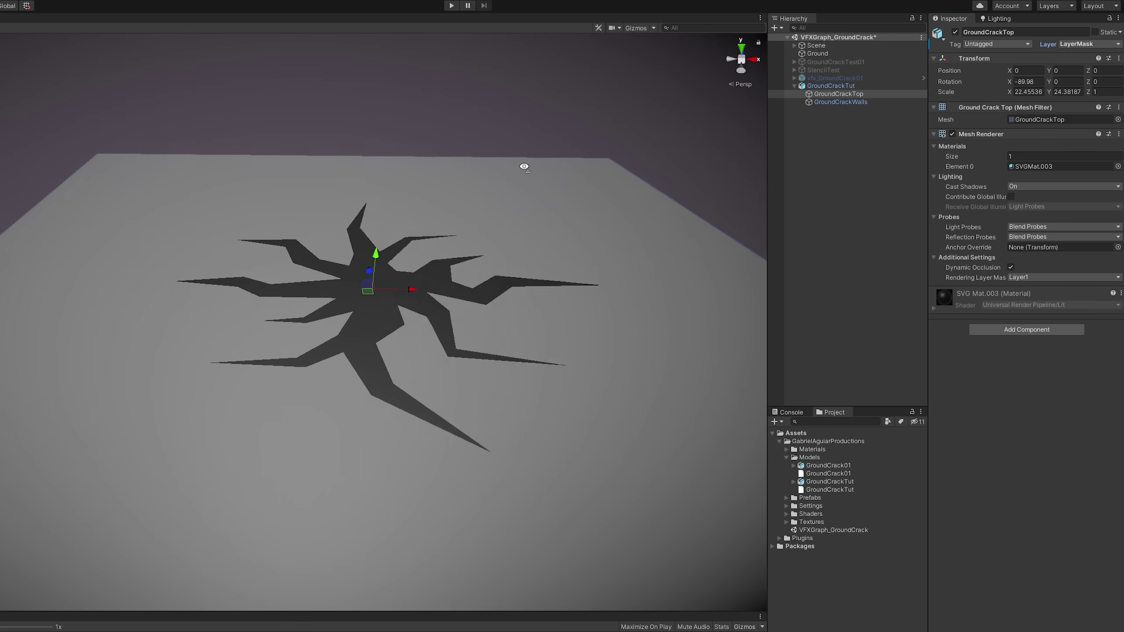
{"action": "mouse_move", "coordinate": [508, 168]}
{"action": "left_mouse_down", "text": "alt"}
{"action": "mouse_move", "coordinate": [461, 178]}
{"action": "mouse_move", "coordinate": [442, 221]}
{"action": "mouse_move", "coordinate": [462, 158]}
{"action": "mouse_move", "coordinate": [521, 170]}
{"action": "left_mouse_up", "text": "alt"}
{"action": "scroll", "coordinate": [463, 213], "scroll_direction": "up", "scroll_amount": 5}
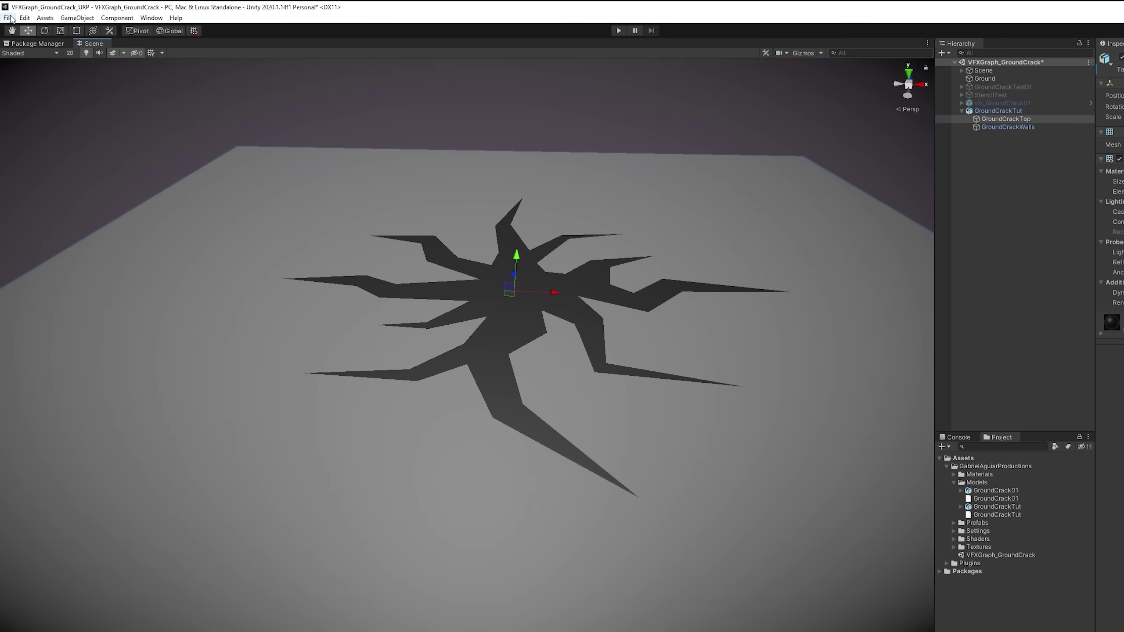
Select the UniversalRP-HighQuality pipeline asset in the Project panel.
{"action": "left_click", "coordinate": [24, 18]}
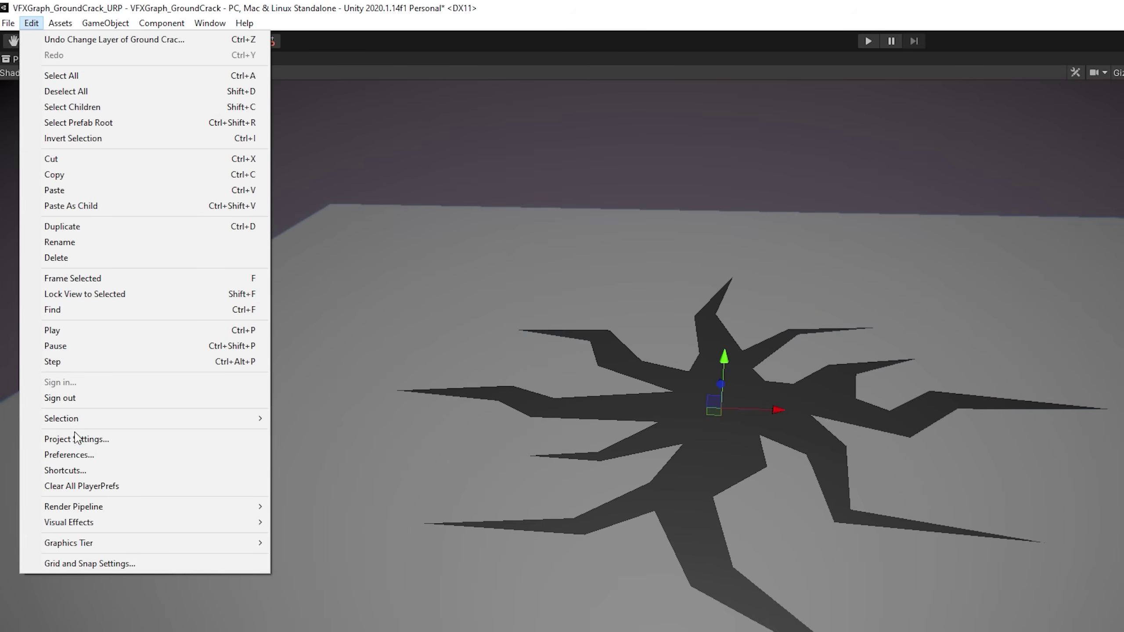
{"action": "key", "text": "Escape"}
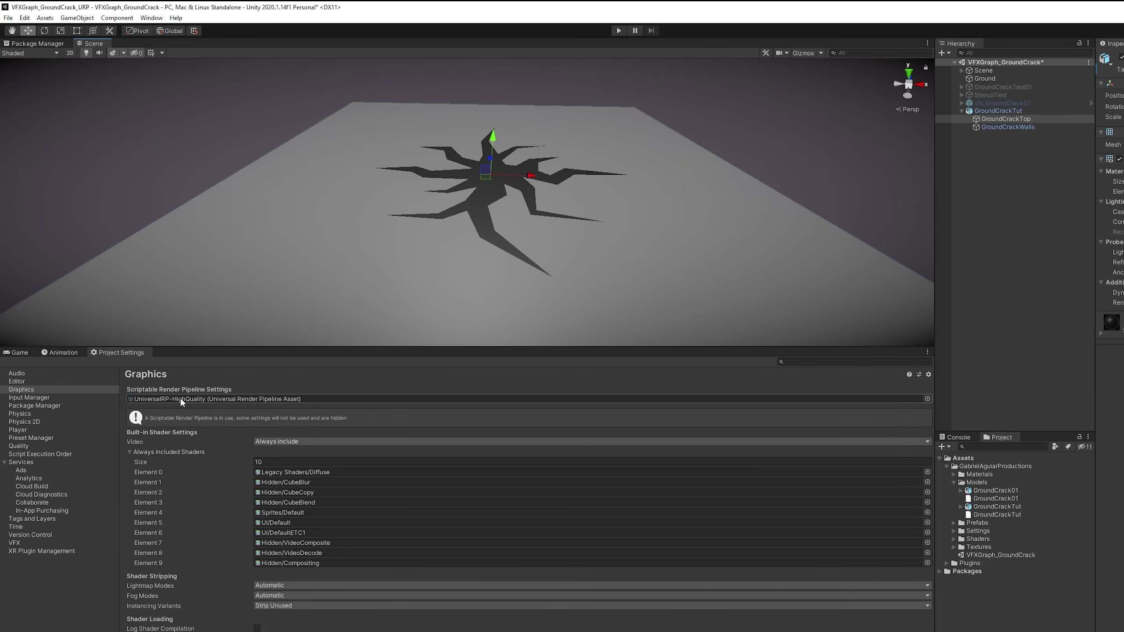
{"action": "left_click", "coordinate": [181, 400]}
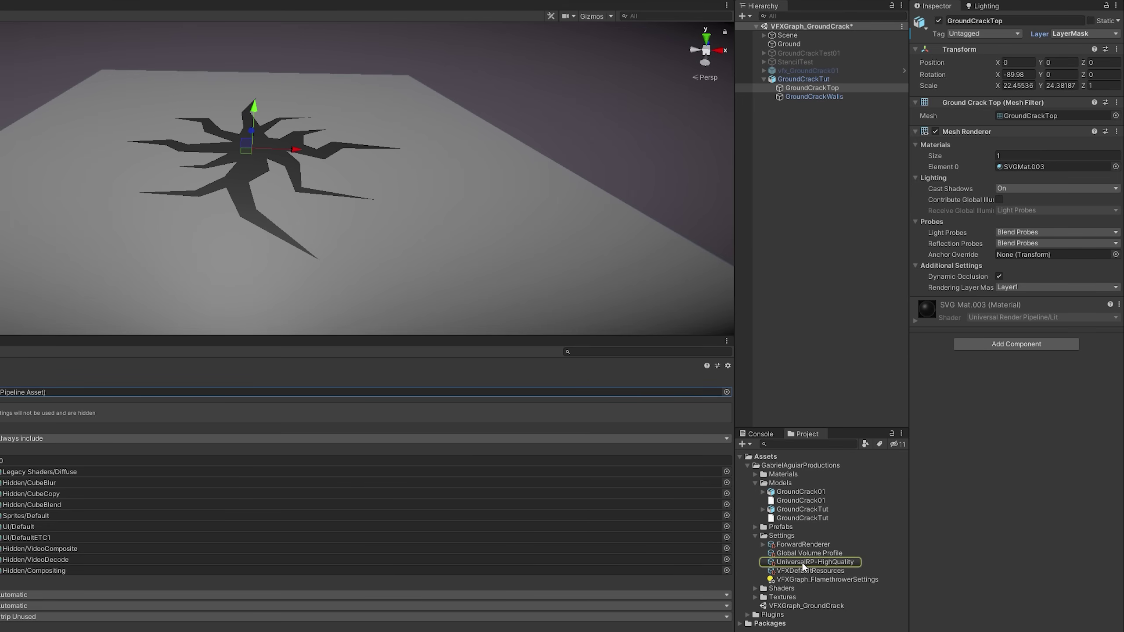
{"action": "left_click", "coordinate": [803, 565]}
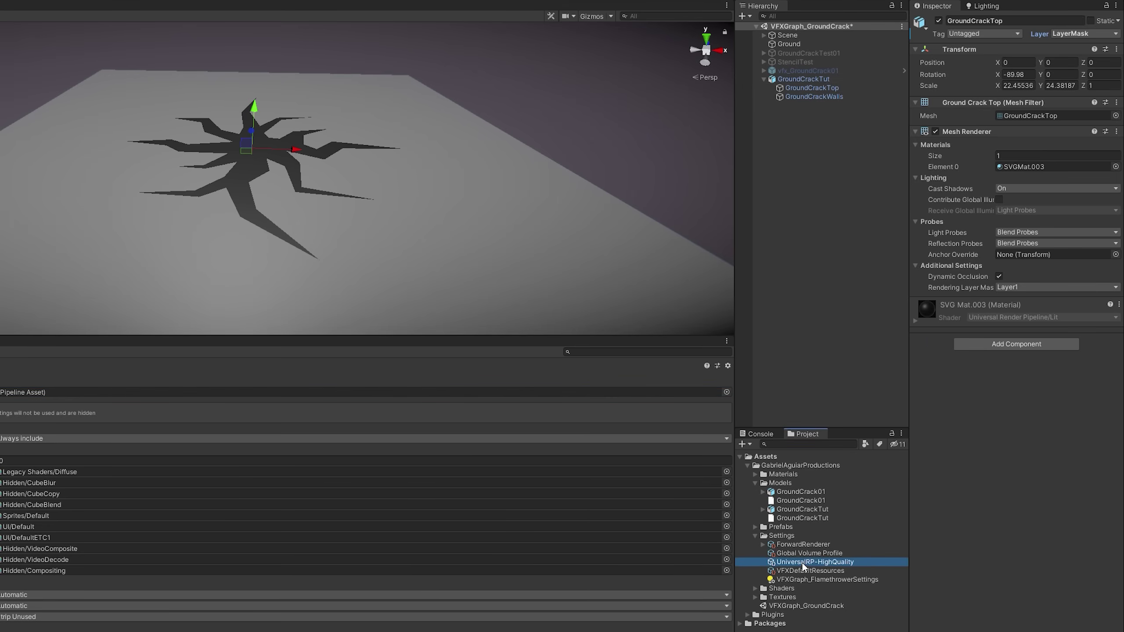
Open its ForwardRenderer, expand the renderer features and enlarge the Scene view.
{"action": "left_click", "coordinate": [996, 74]}
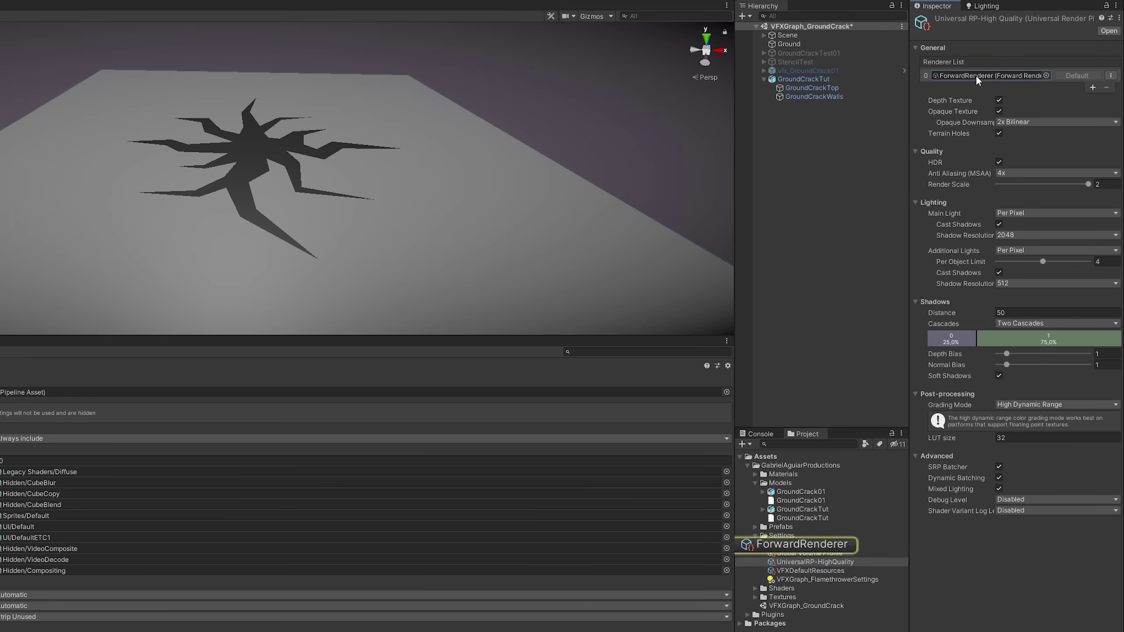
{"action": "left_click", "coordinate": [817, 548]}
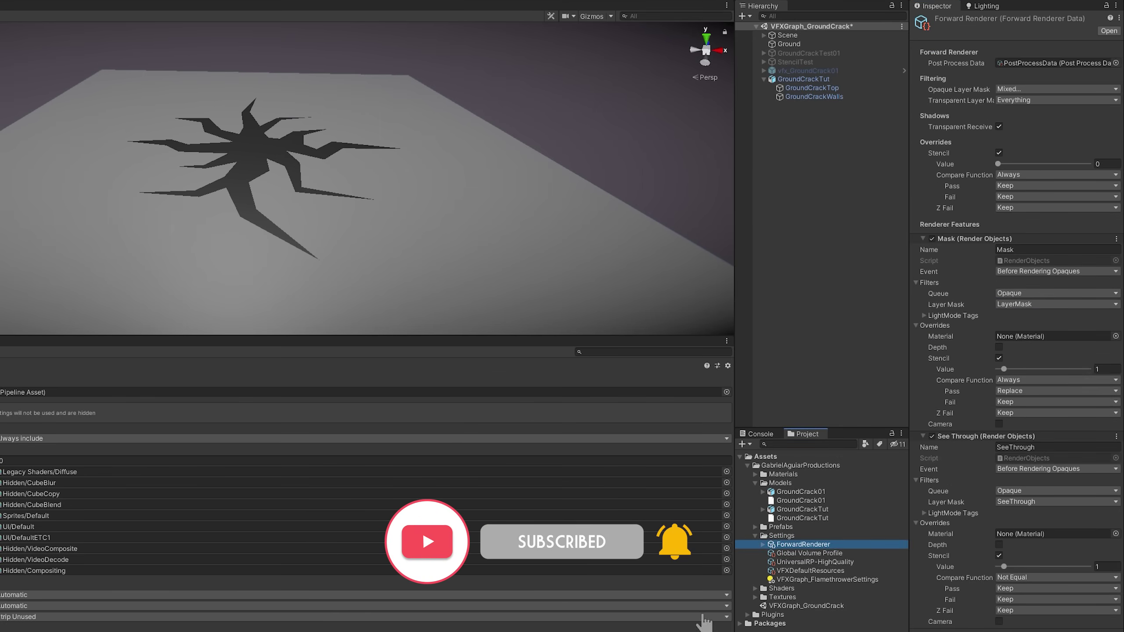
{"action": "key", "text": "ctrl+2"}
{"action": "left_click", "coordinate": [762, 545]}
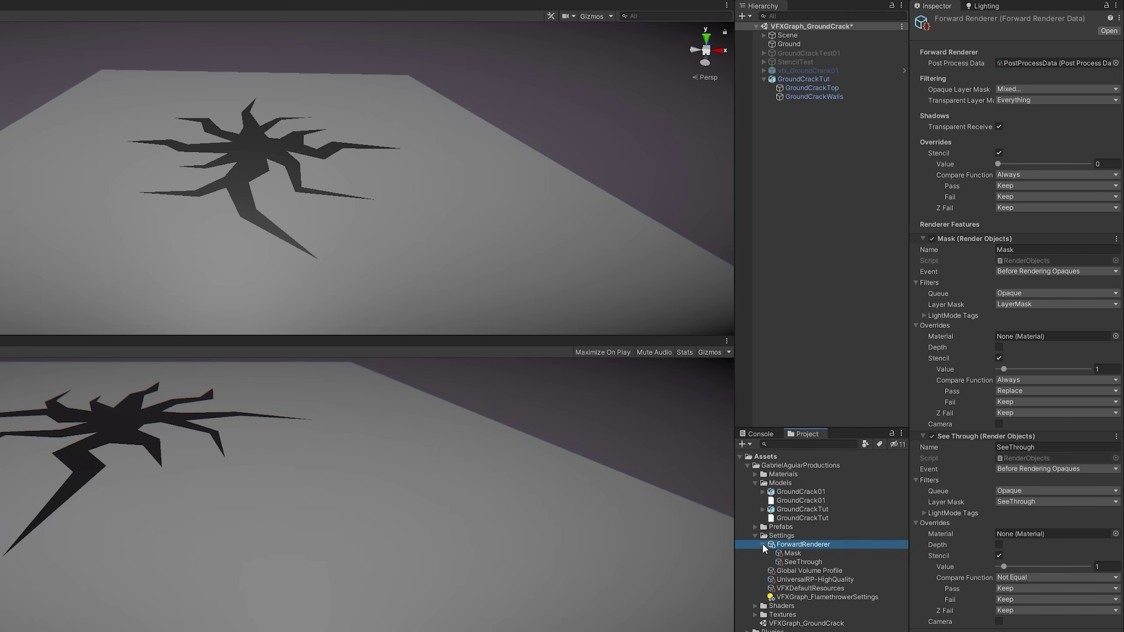
{"action": "left_click_drag", "start_coordinate": [631, 339], "coordinate": [642, 630]}
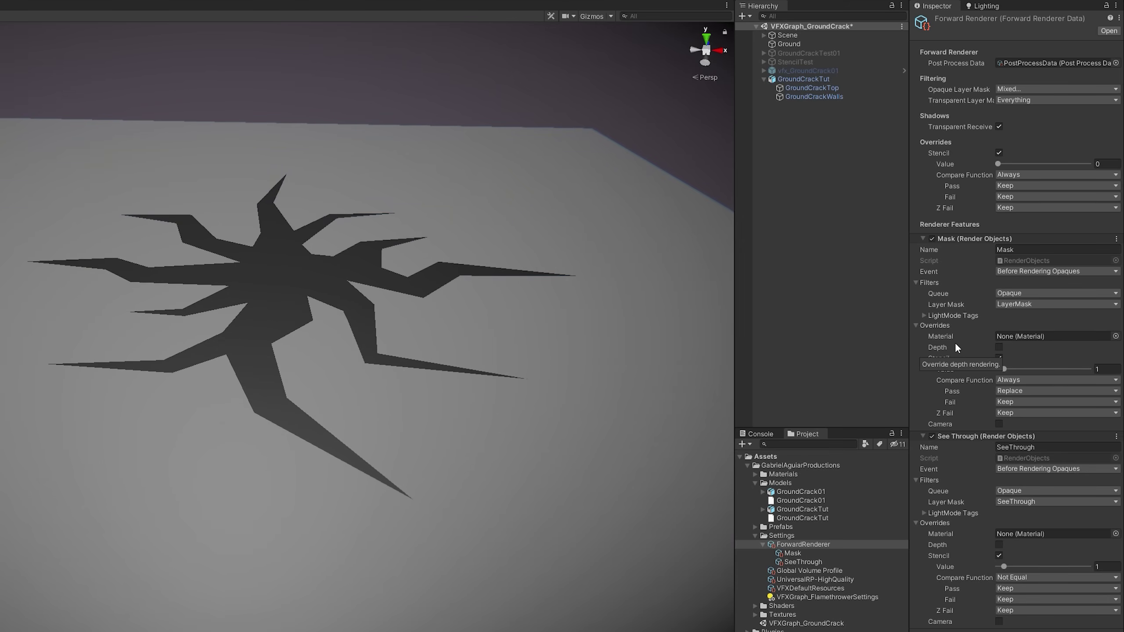
Remove the Mask and See Through renderer features.
{"action": "left_click", "coordinate": [1116, 239]}
{"action": "left_click", "coordinate": [1079, 279]}
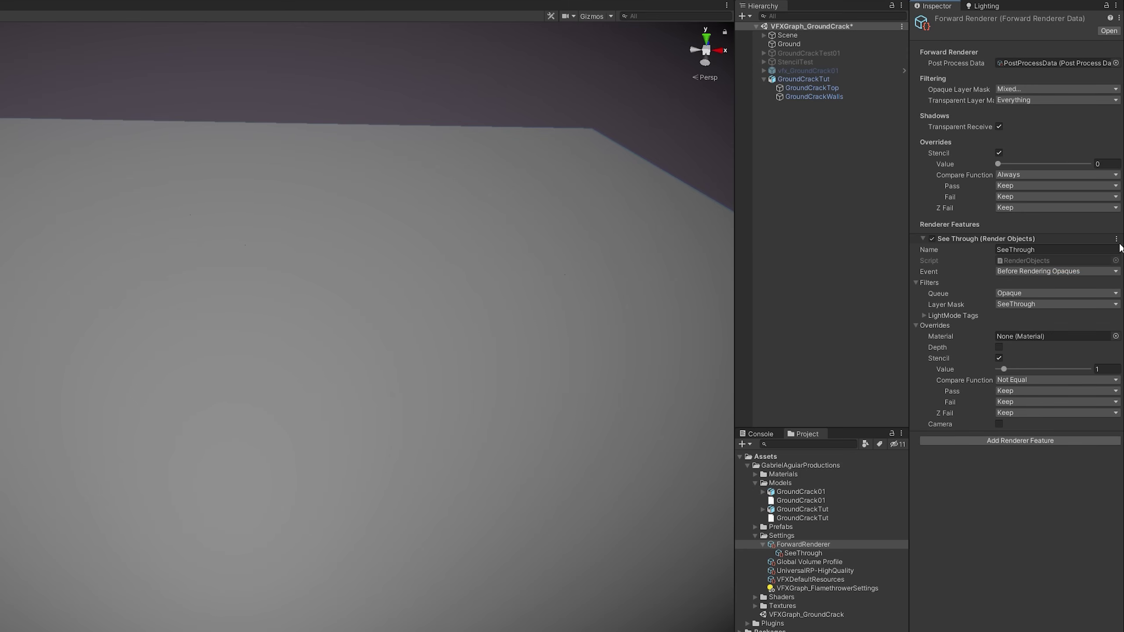
{"action": "left_click", "coordinate": [1116, 239]}
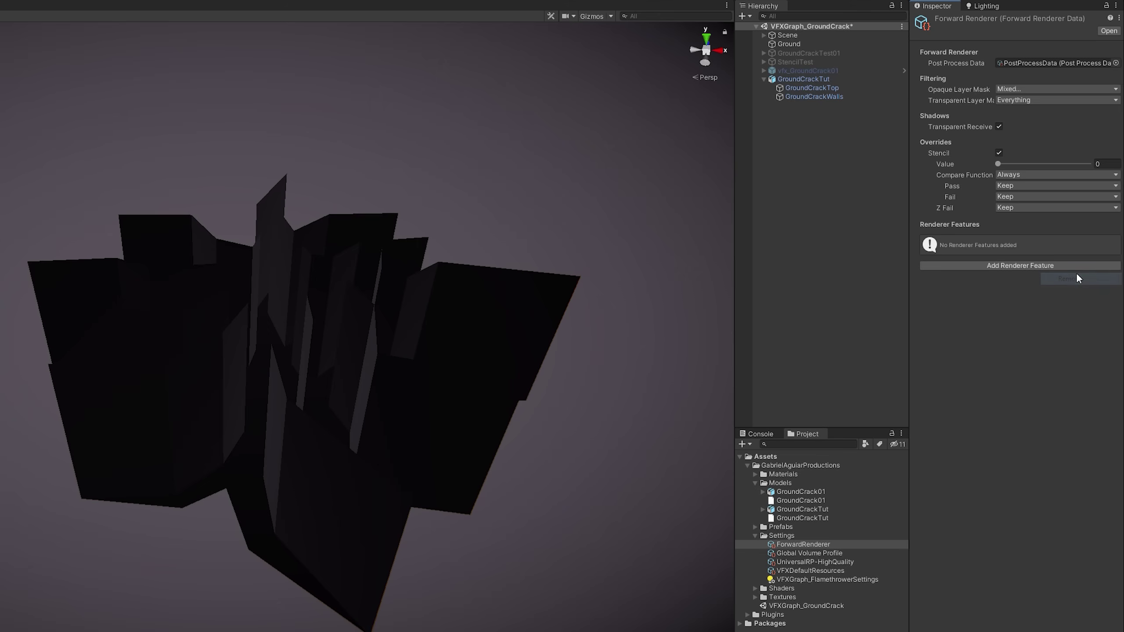
{"action": "left_click", "coordinate": [1076, 278]}
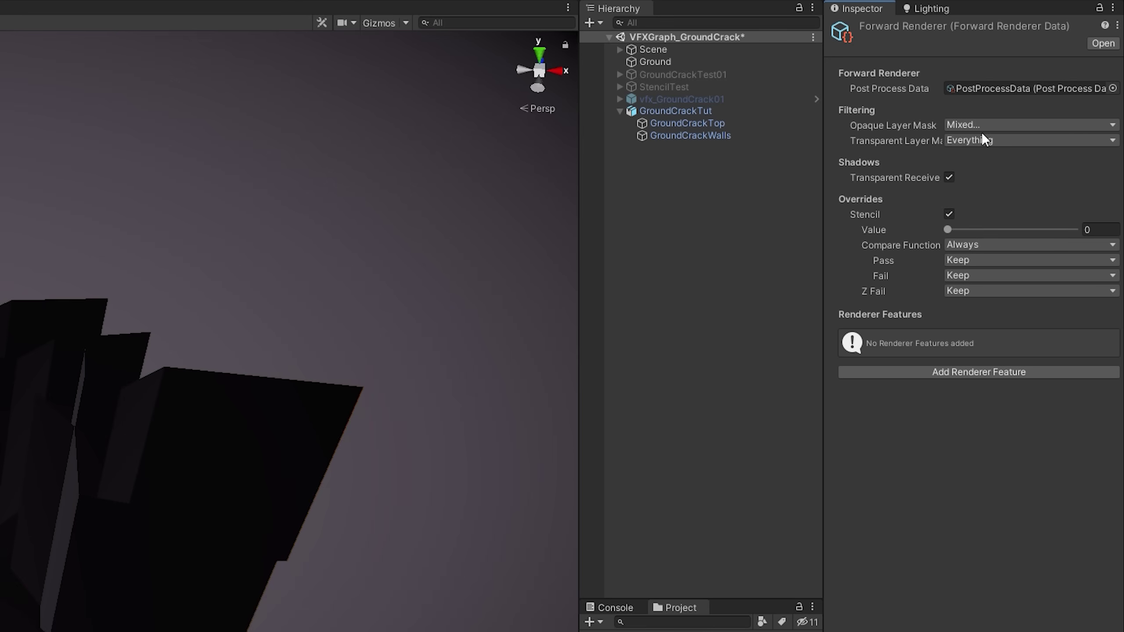
Check the Opaque Layer Mask and toggle the Stencil override off and back on.
{"action": "left_click", "coordinate": [982, 125]}
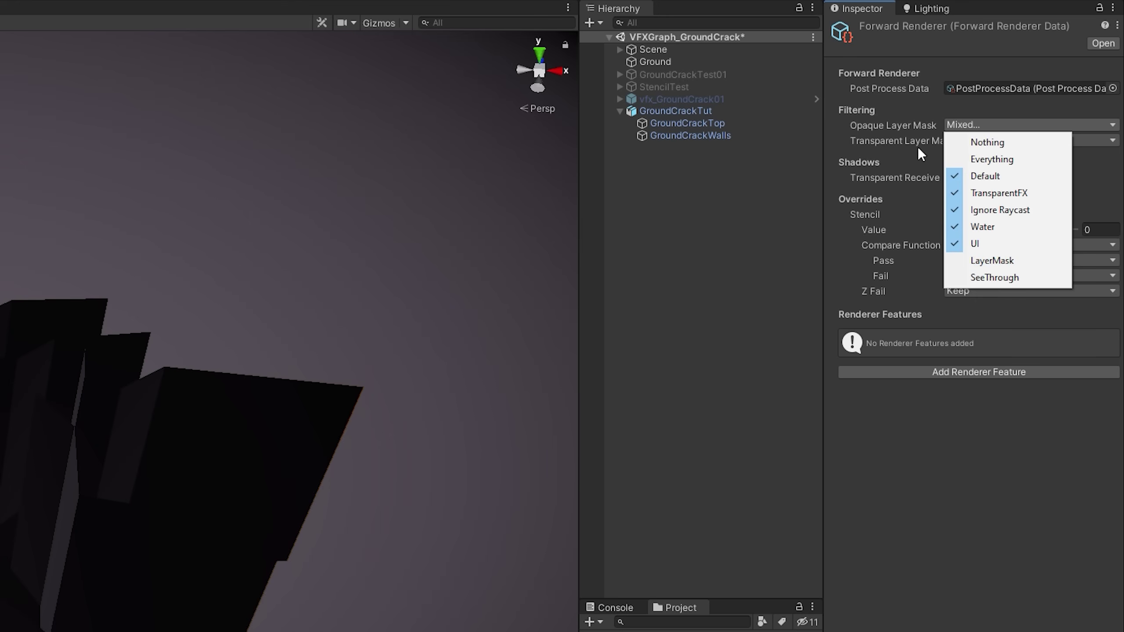
{"action": "left_click", "coordinate": [899, 140]}
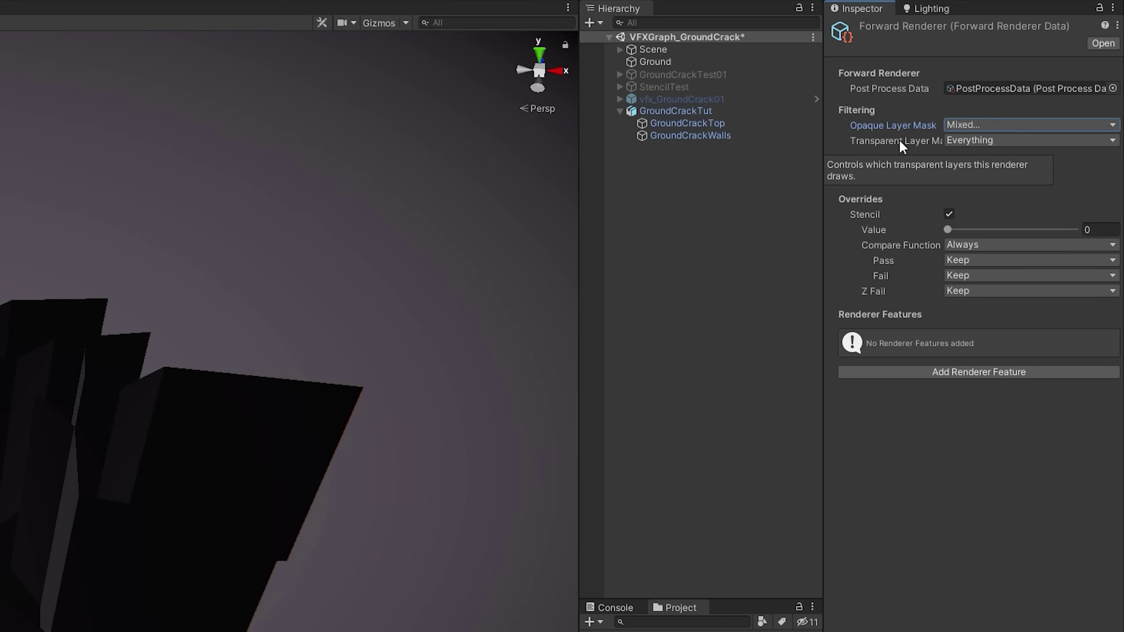
{"action": "left_click", "coordinate": [949, 215]}
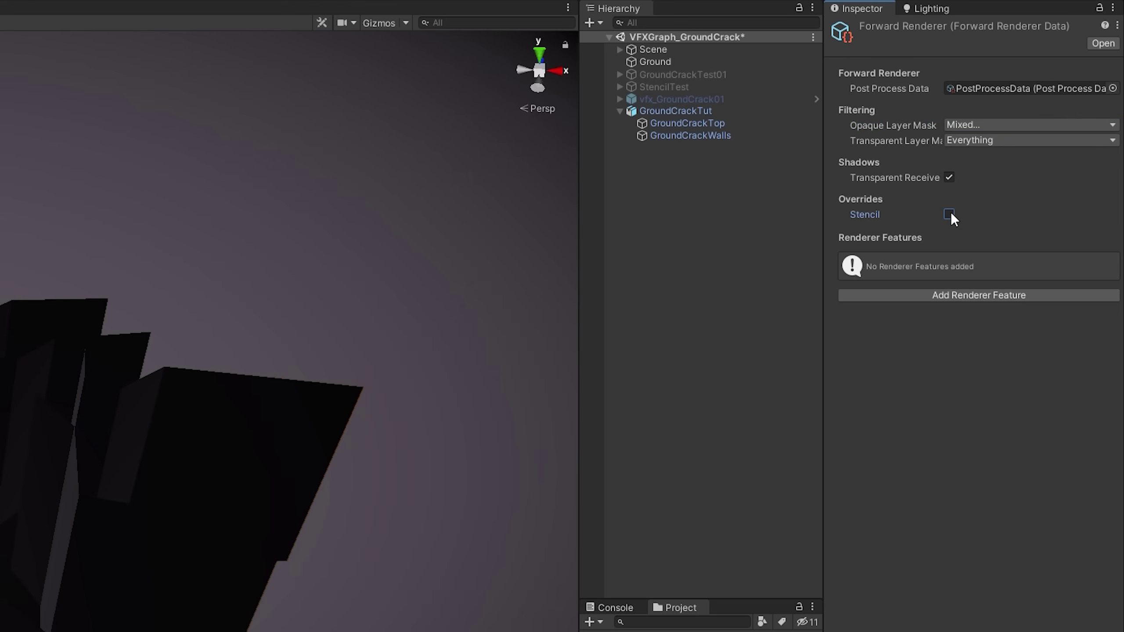
{"action": "left_click", "coordinate": [949, 214]}
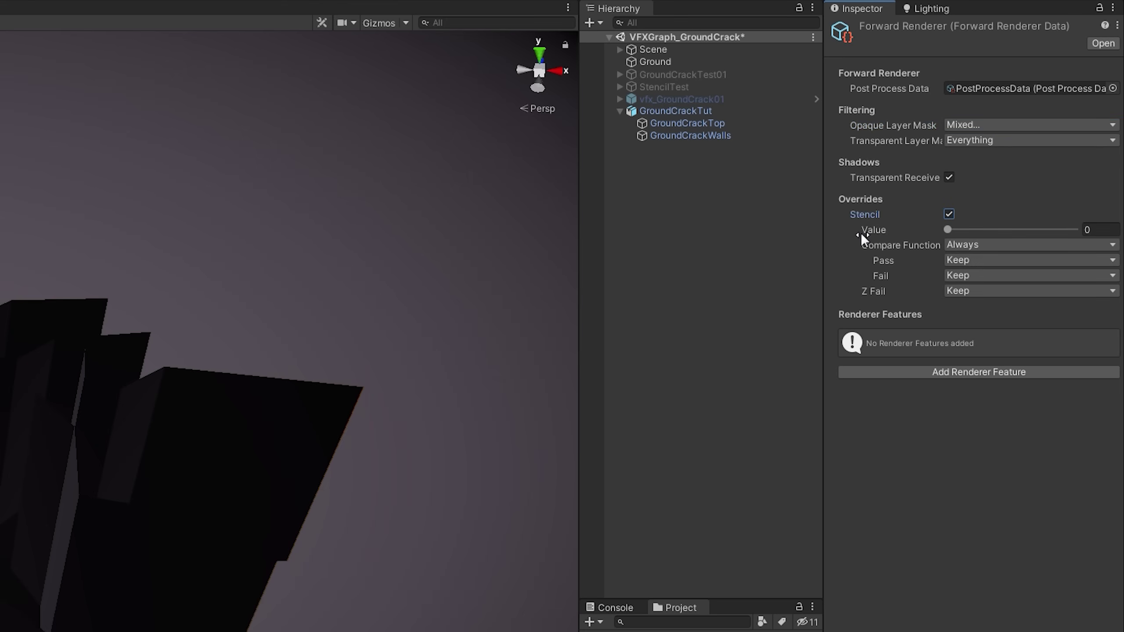
Add a Render Objects feature named Mask, running Before Rendering Opaques on the LayerMask layer.
{"action": "left_click", "coordinate": [955, 374]}
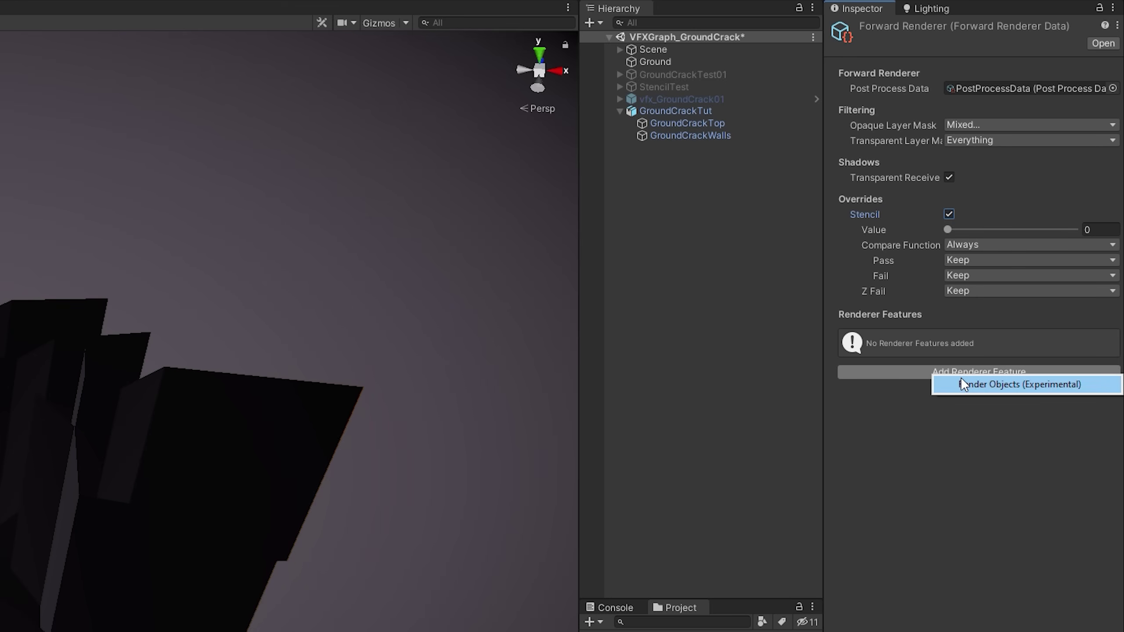
{"action": "left_click", "coordinate": [961, 381]}
{"action": "left_click", "coordinate": [964, 349]}
{"action": "type", "text": "Mask"}
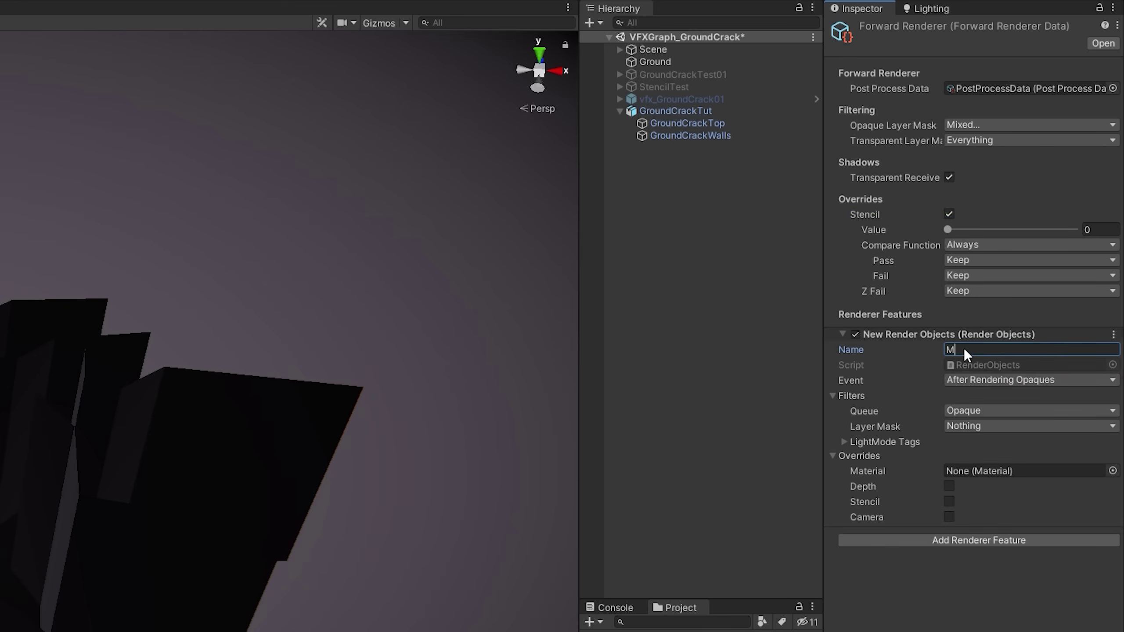
{"action": "left_click", "coordinate": [984, 379]}
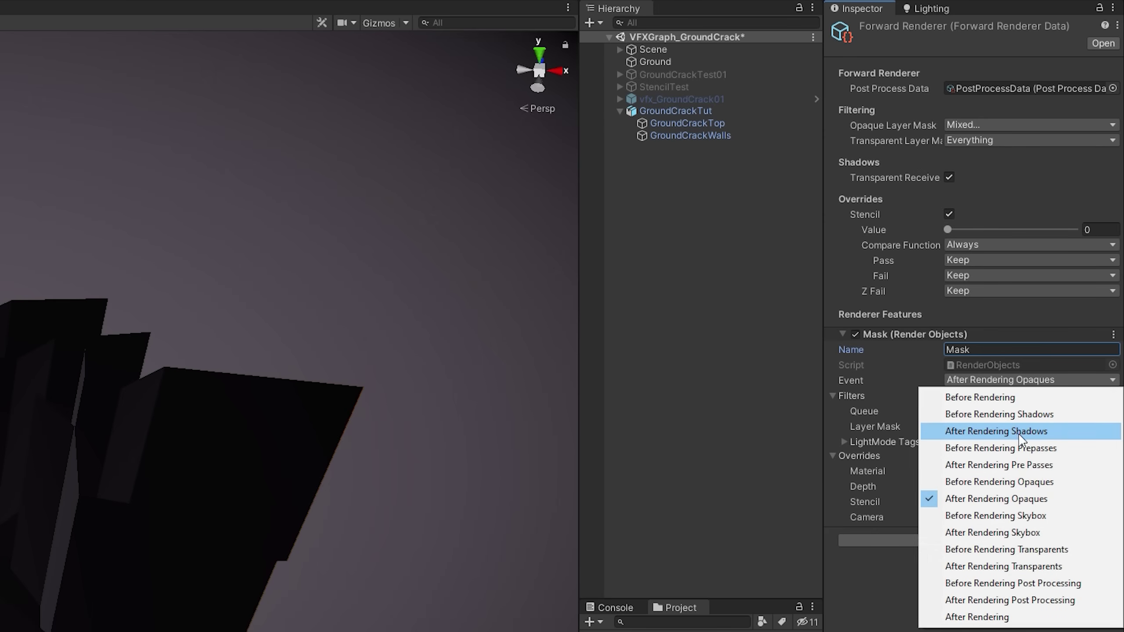
{"action": "left_click", "coordinate": [1020, 482]}
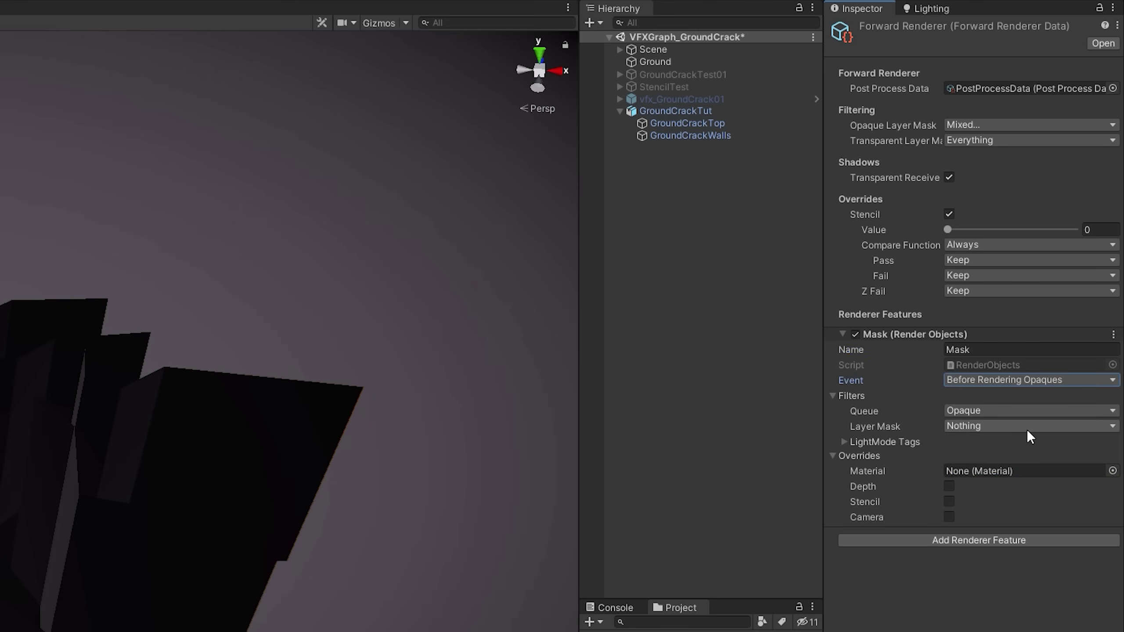
{"action": "left_click", "coordinate": [973, 426]}
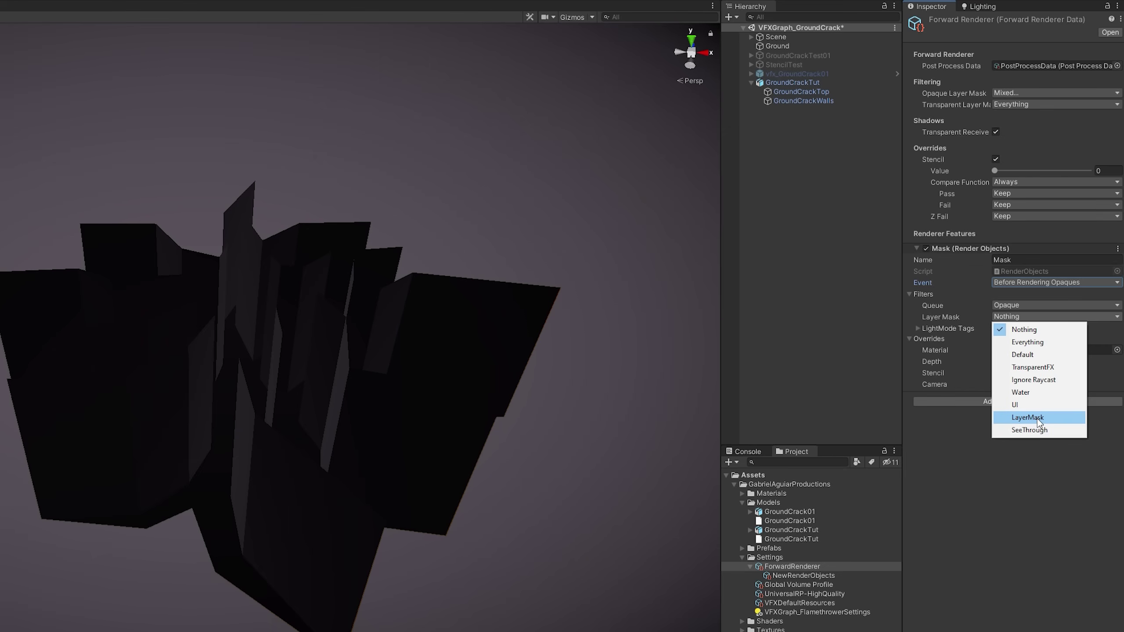
{"action": "left_click", "coordinate": [1037, 418]}
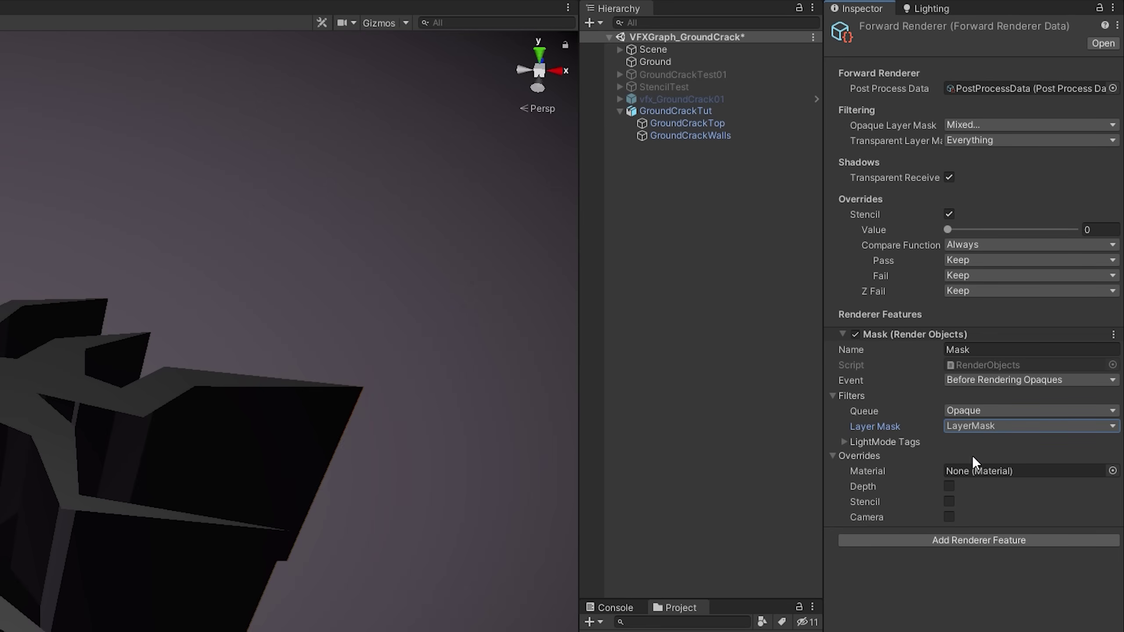
Enable stencil on the Mask feature with reference value 1 and pass operation Replace.
{"action": "left_click", "coordinate": [948, 501]}
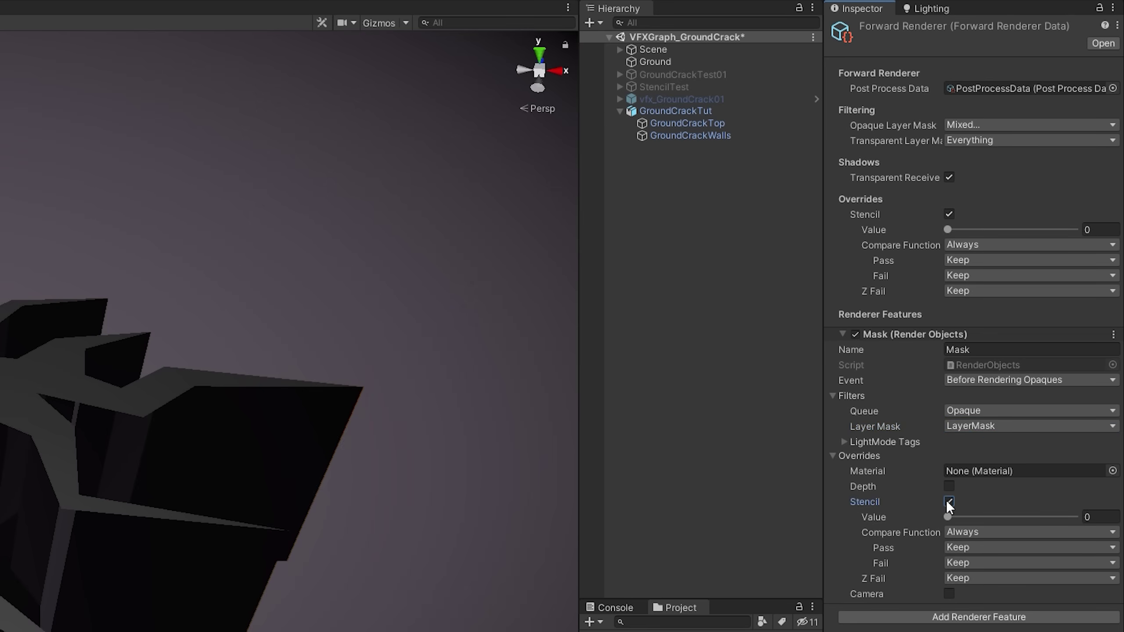
{"action": "left_click", "coordinate": [1105, 517]}
{"action": "type", "text": "1"}
{"action": "key", "text": "Return"}
{"action": "left_click", "coordinate": [992, 547]}
{"action": "left_click", "coordinate": [985, 598]}
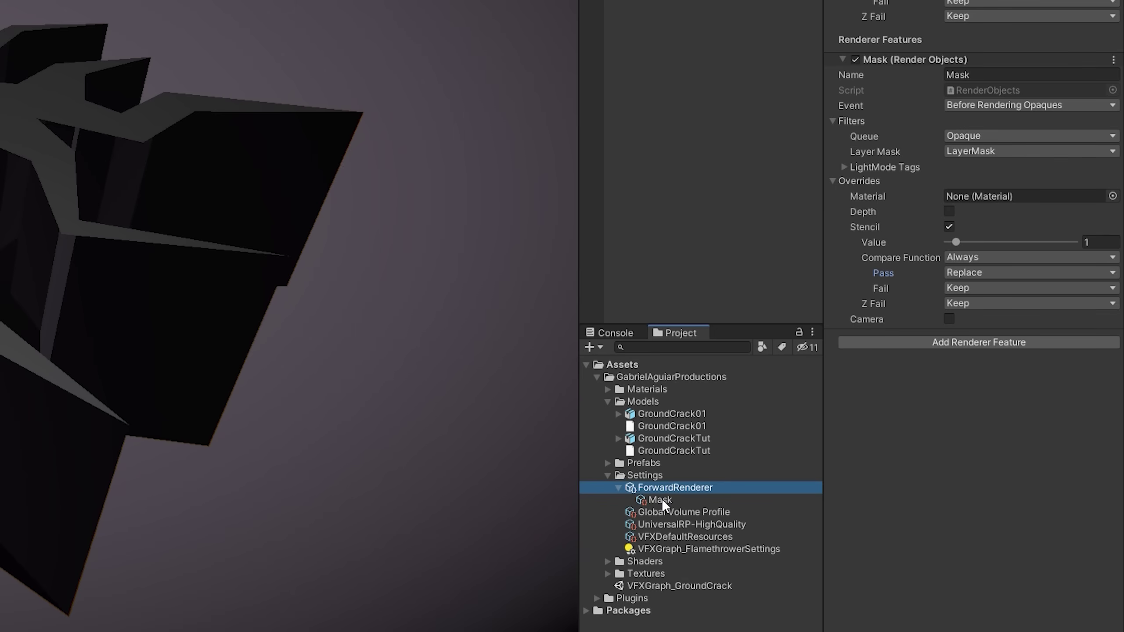
Add a Render Objects feature named SeeThrough, running Before Rendering Opaques on the SeeThrough layer.
{"action": "left_click", "coordinate": [964, 342]}
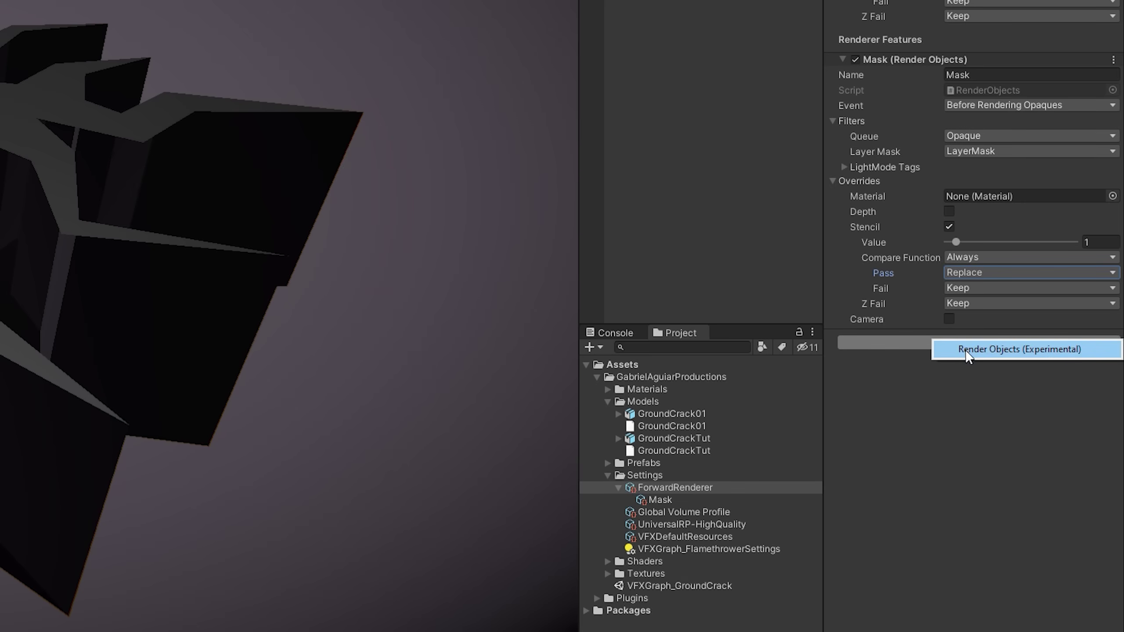
{"action": "left_click", "coordinate": [965, 350]}
{"action": "left_click", "coordinate": [1018, 352]}
{"action": "type", "text": "See"}
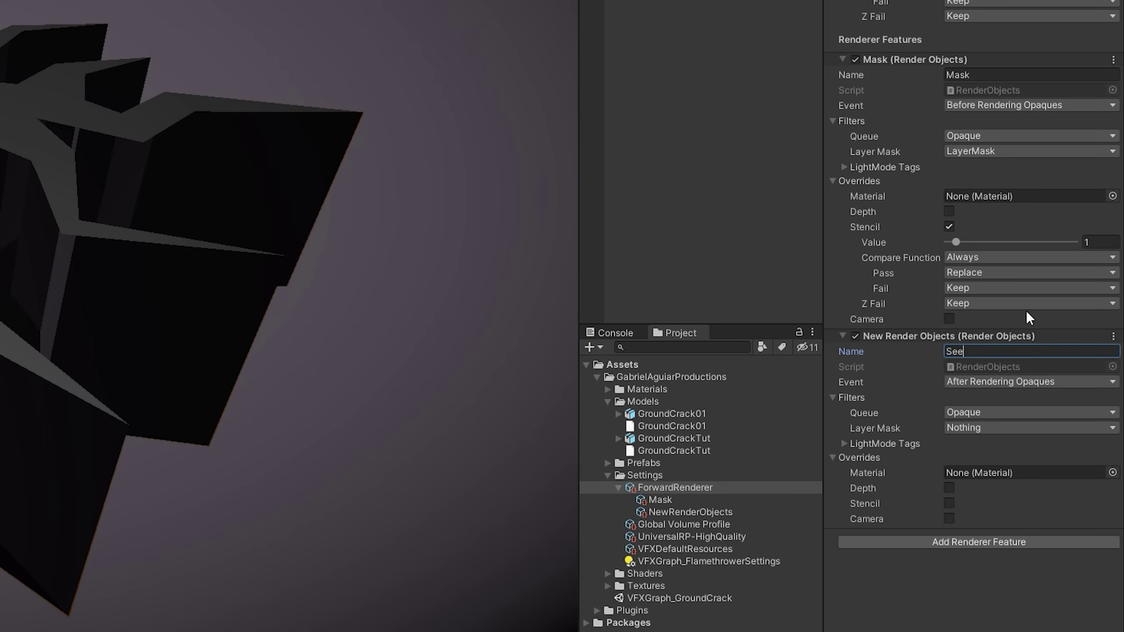
{"action": "type", "text": "Through"}
{"action": "key", "text": "Return"}
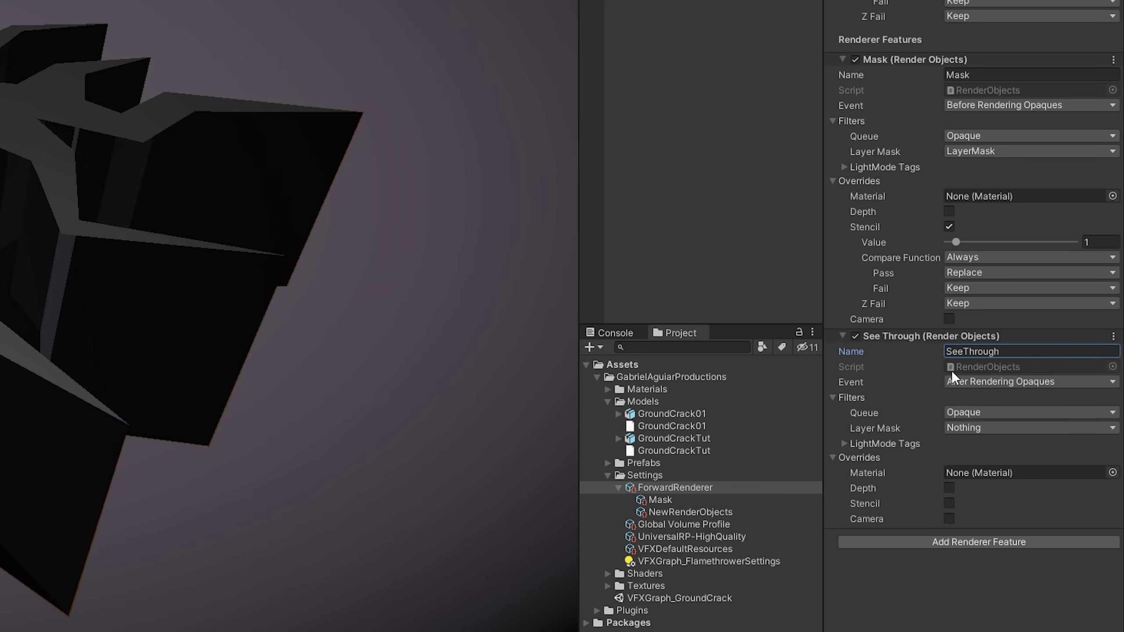
{"action": "left_click", "coordinate": [980, 379]}
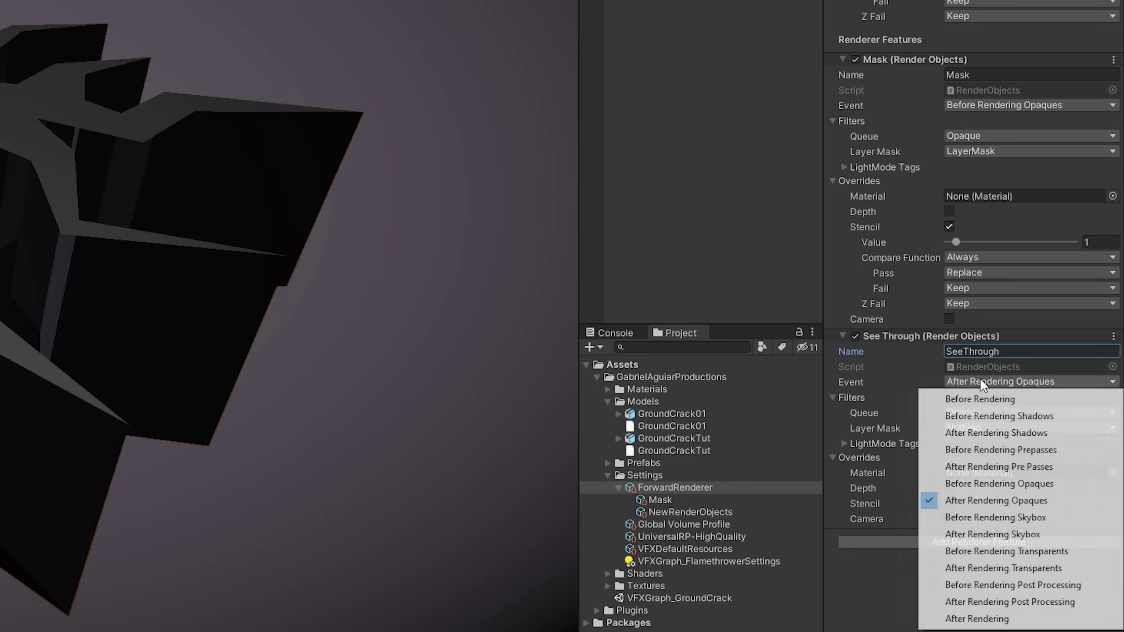
{"action": "left_click", "coordinate": [1022, 483]}
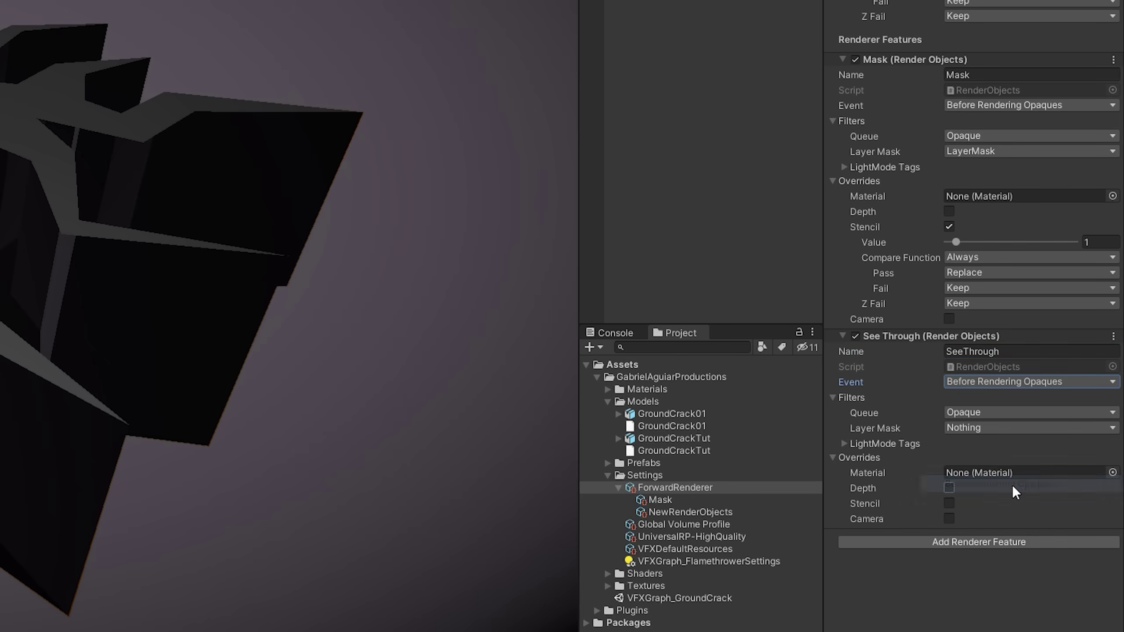
{"action": "left_click", "coordinate": [951, 428]}
{"action": "left_click", "coordinate": [996, 584]}
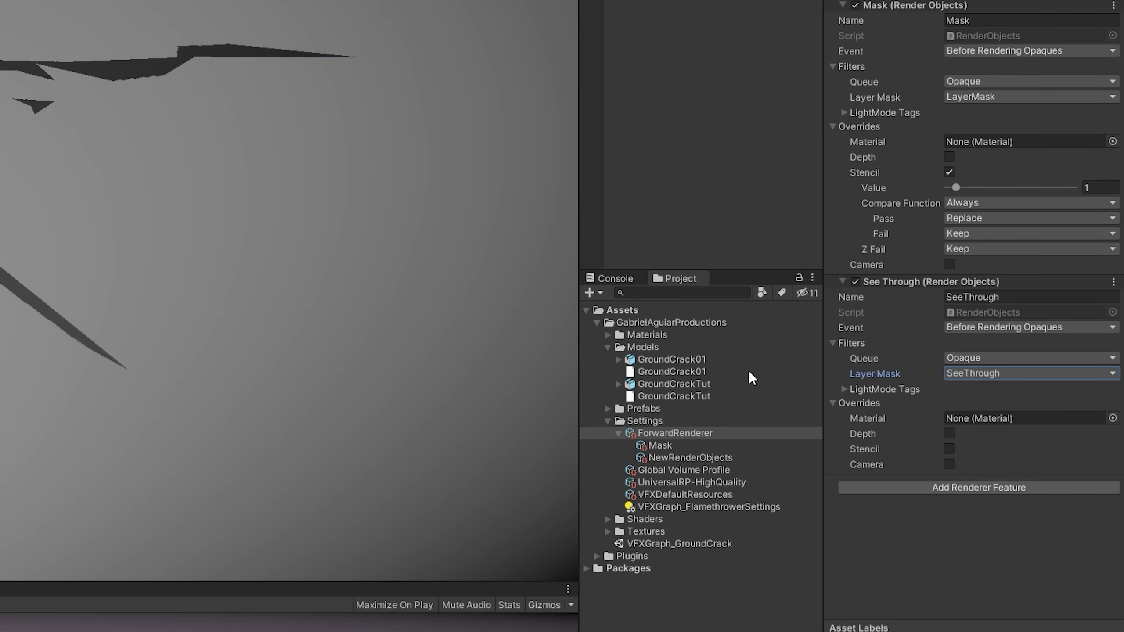
Enable stencil on SeeThrough with reference value 1 and compare function Not Equal.
{"action": "left_click", "coordinate": [950, 450]}
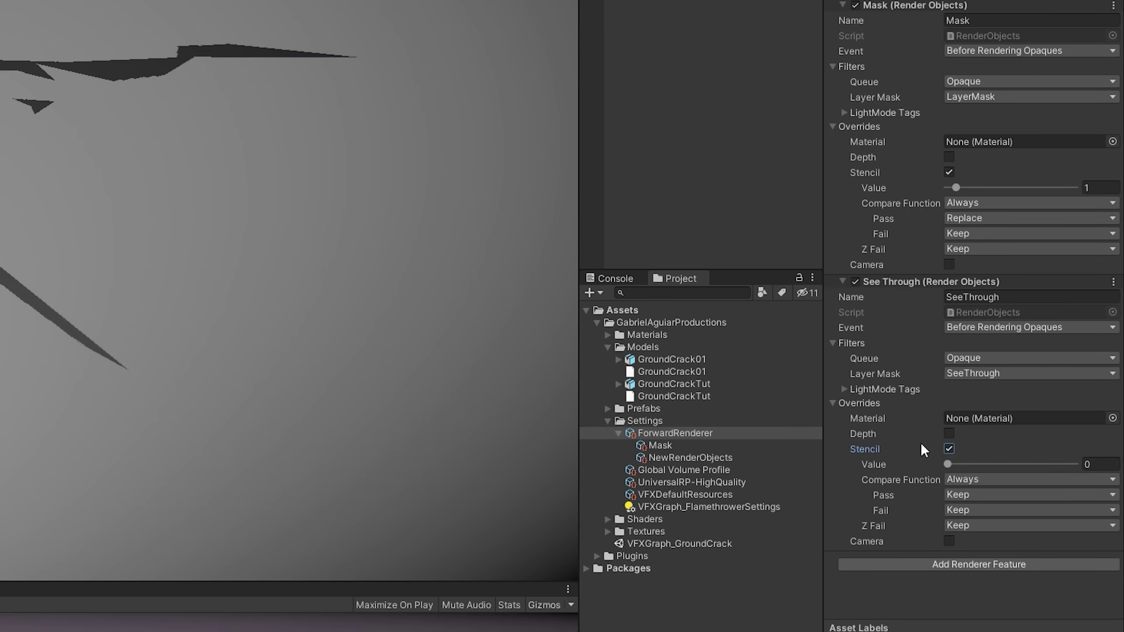
{"action": "left_click", "coordinate": [1089, 465]}
{"action": "type", "text": "1"}
{"action": "left_click", "coordinate": [973, 482]}
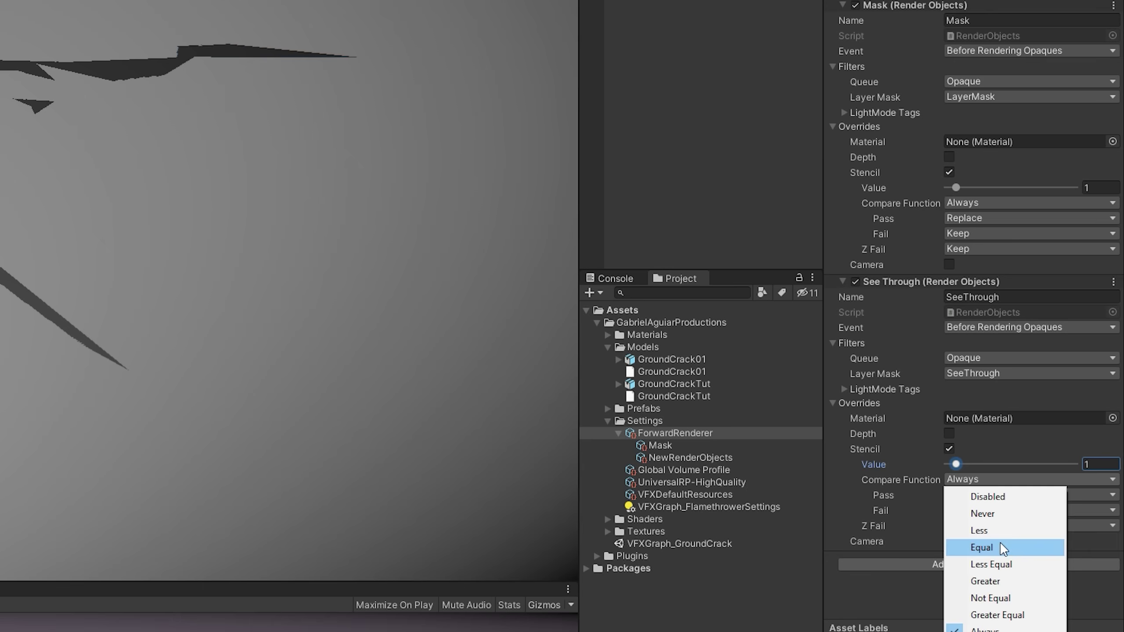
{"action": "left_click", "coordinate": [996, 601]}
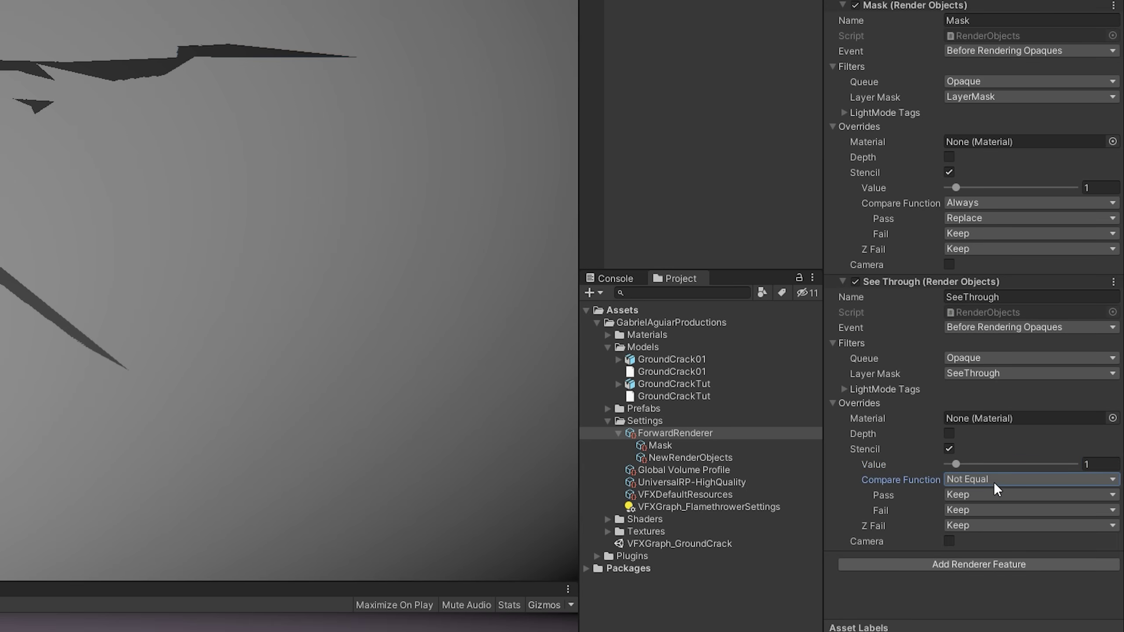
On the Mask renderer feature, tick Stencil and set the pass operation to Replace.
{"action": "left_click", "coordinate": [669, 146]}
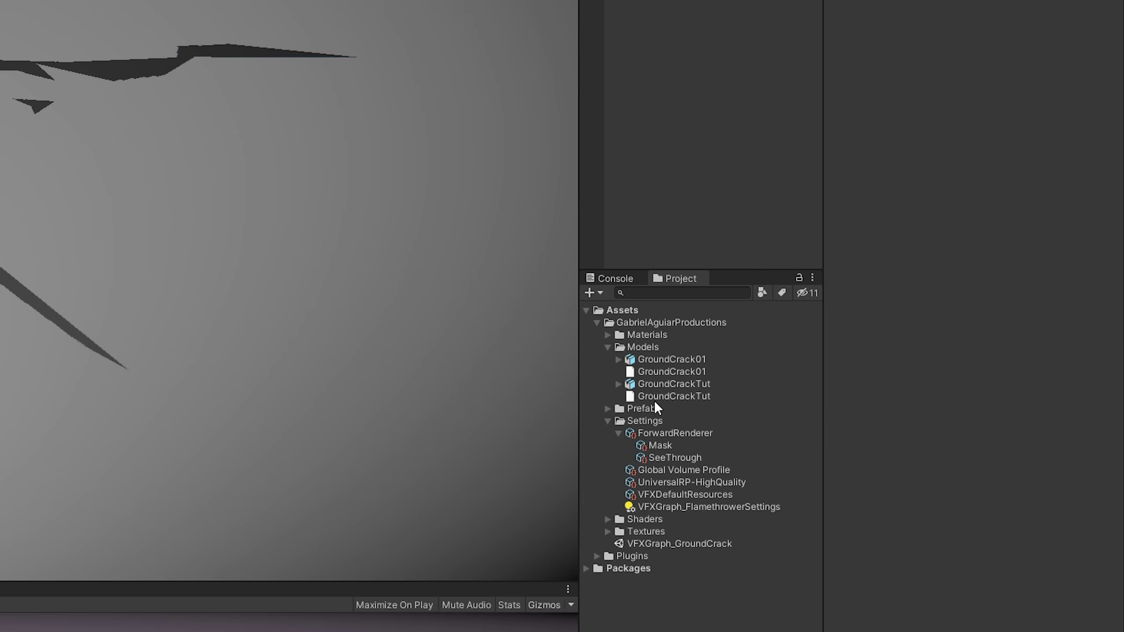
{"action": "left_click", "coordinate": [653, 434]}
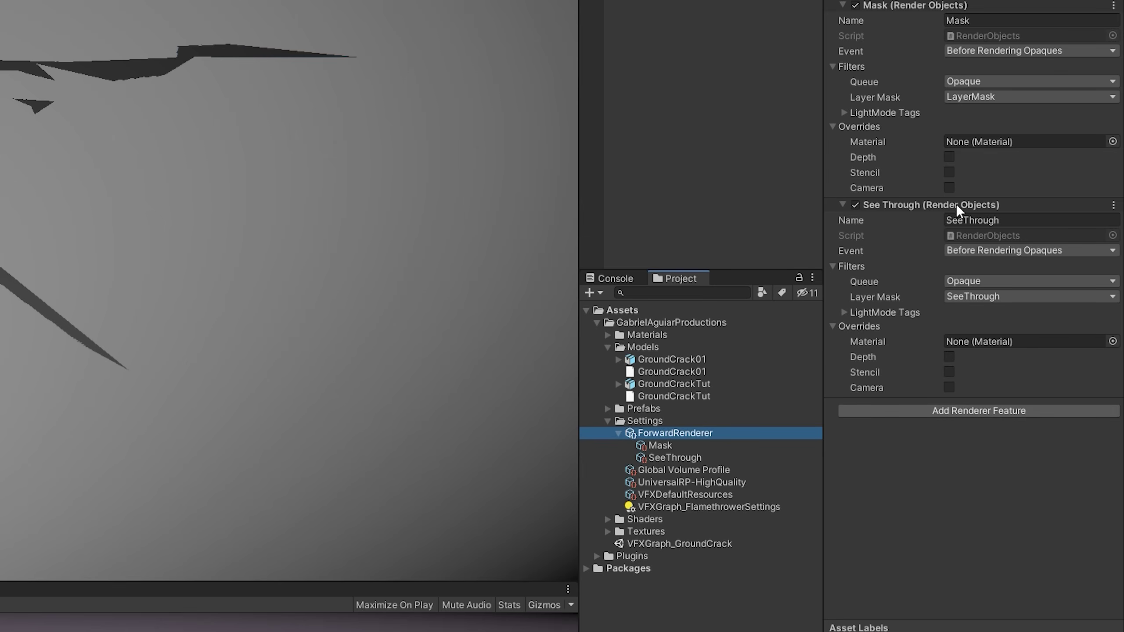
{"action": "left_click", "coordinate": [680, 445]}
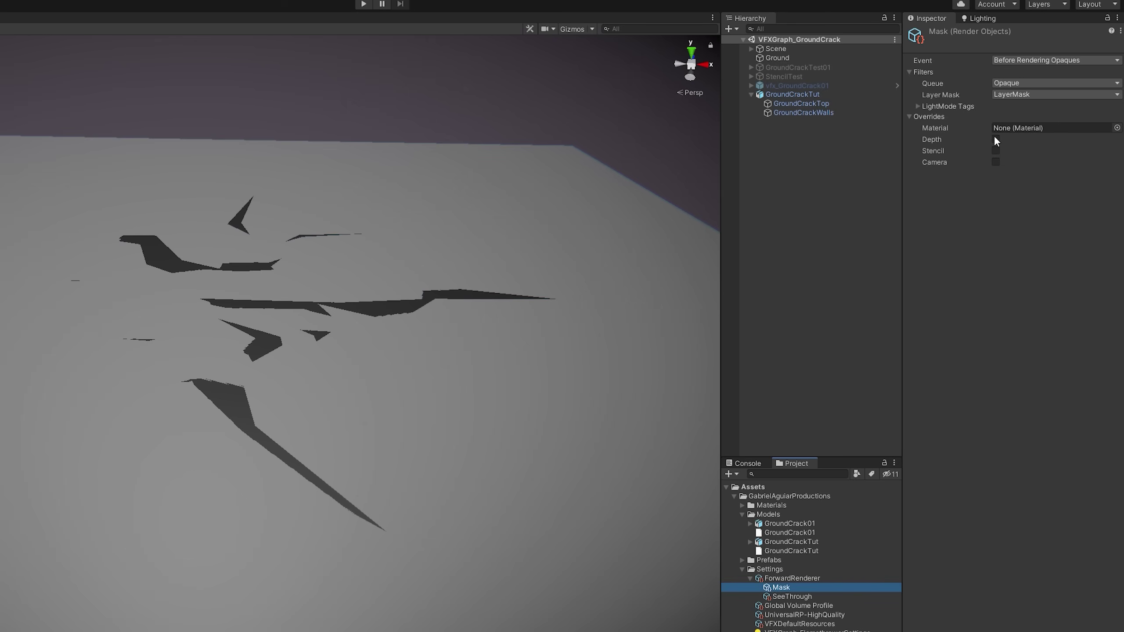
{"action": "left_click", "coordinate": [996, 150]}
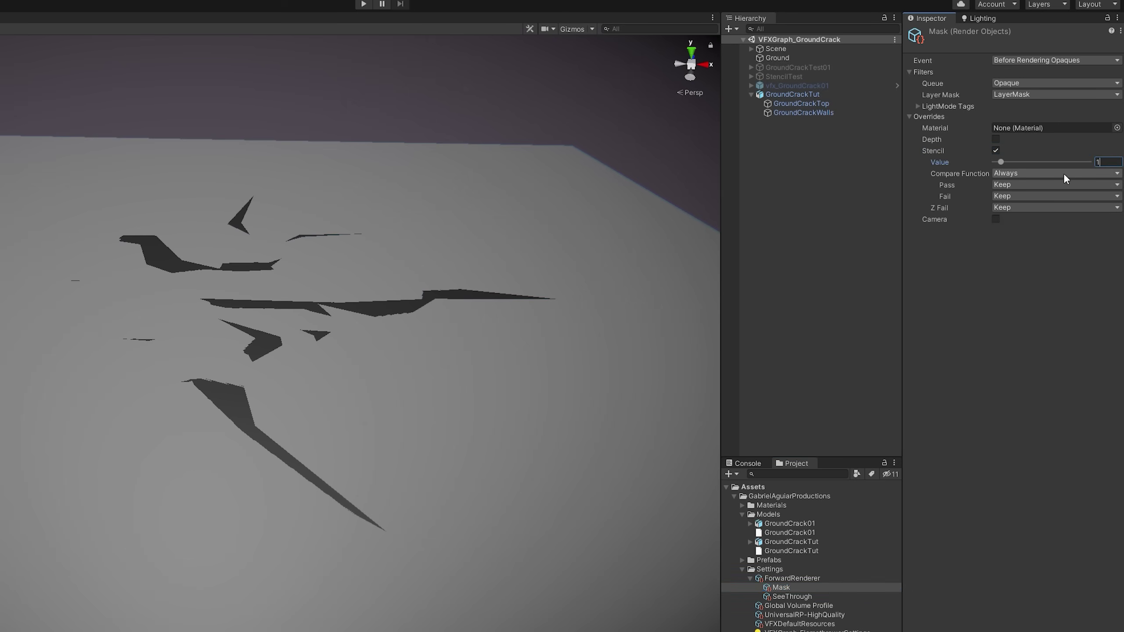
{"action": "left_click", "coordinate": [1034, 184]}
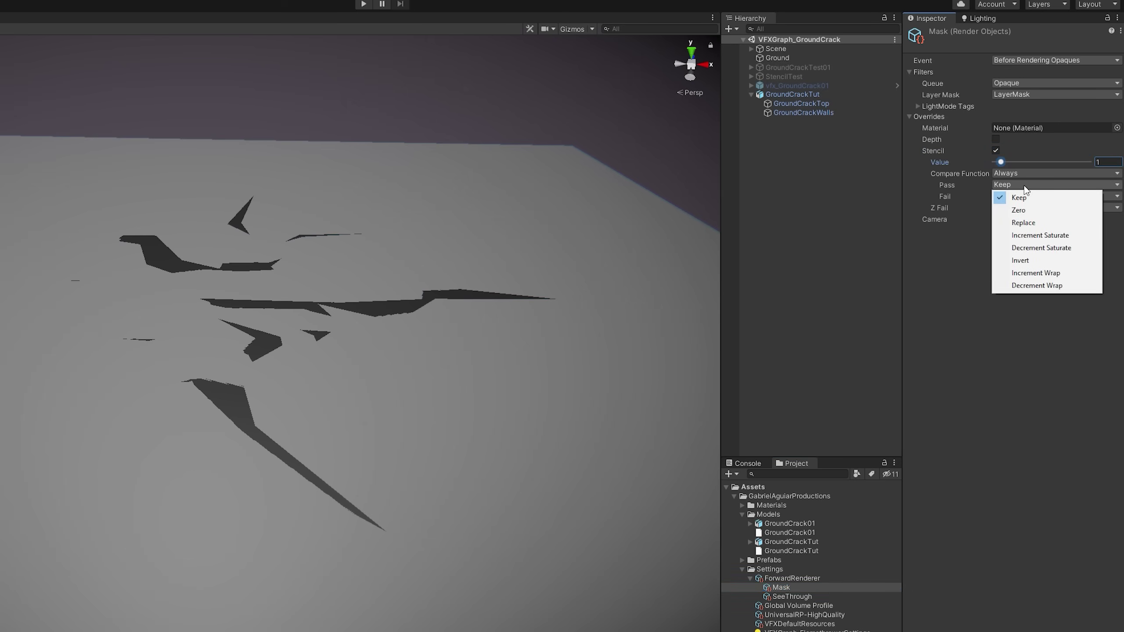
{"action": "left_click", "coordinate": [1020, 221]}
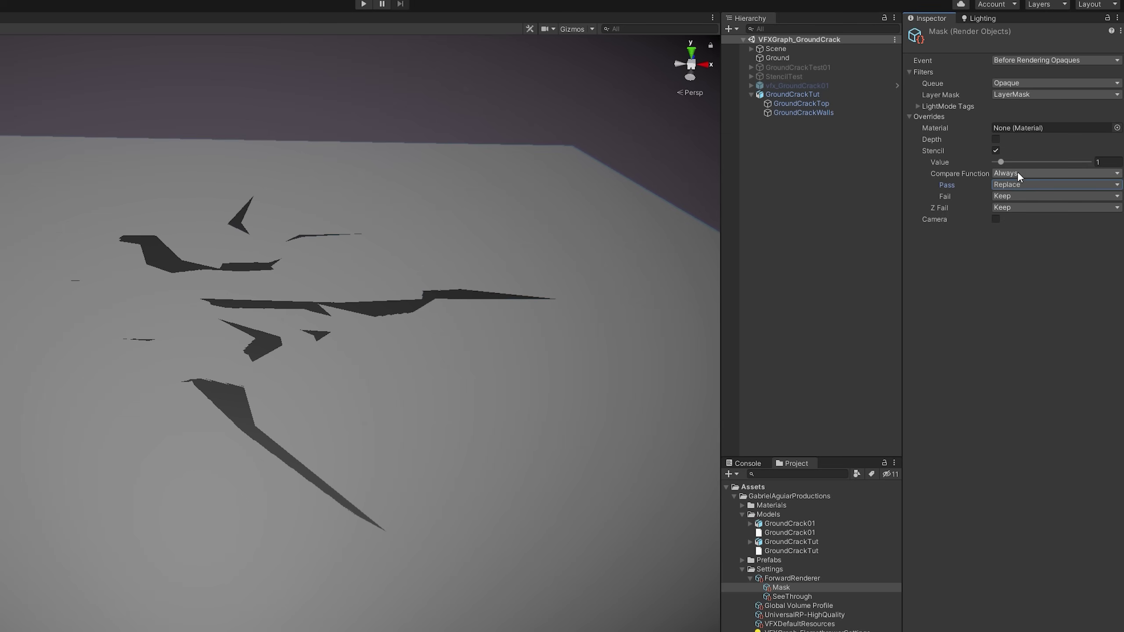
Tick Stencil on the SeeThrough feature and set its compare function to Not Equal.
{"action": "left_click", "coordinate": [794, 596]}
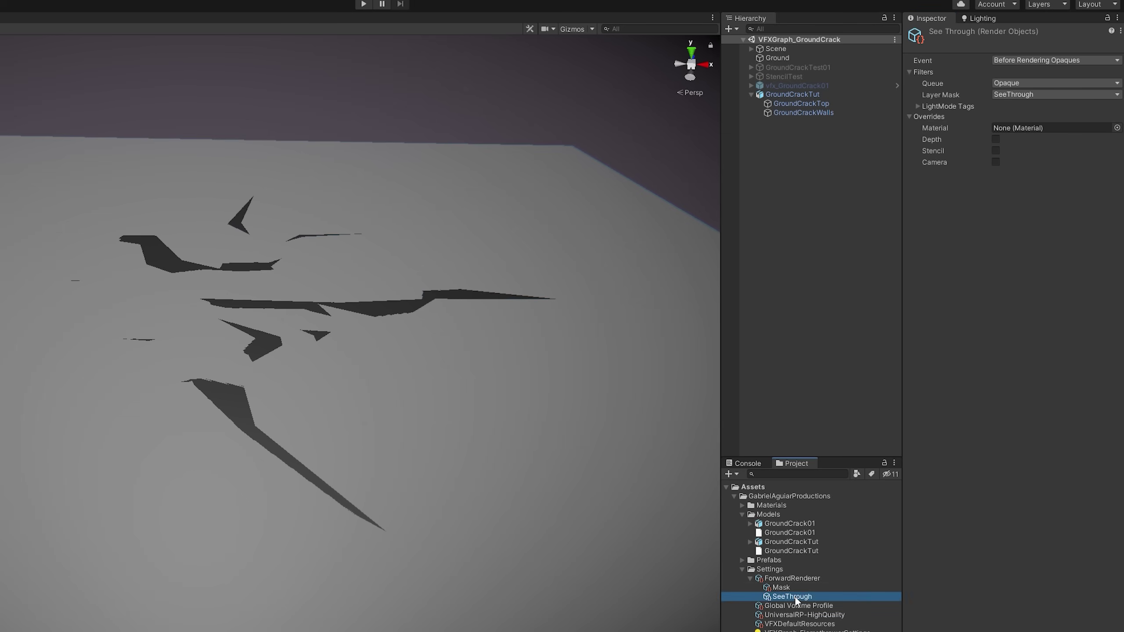
{"action": "left_click", "coordinate": [995, 150]}
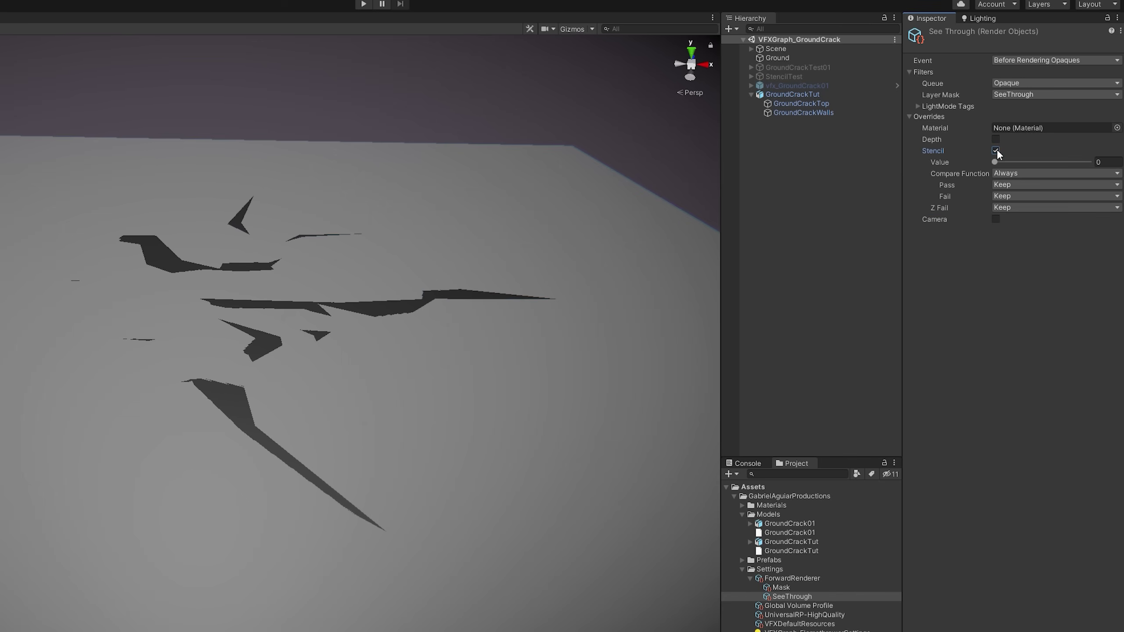
{"action": "left_click", "coordinate": [1067, 173]}
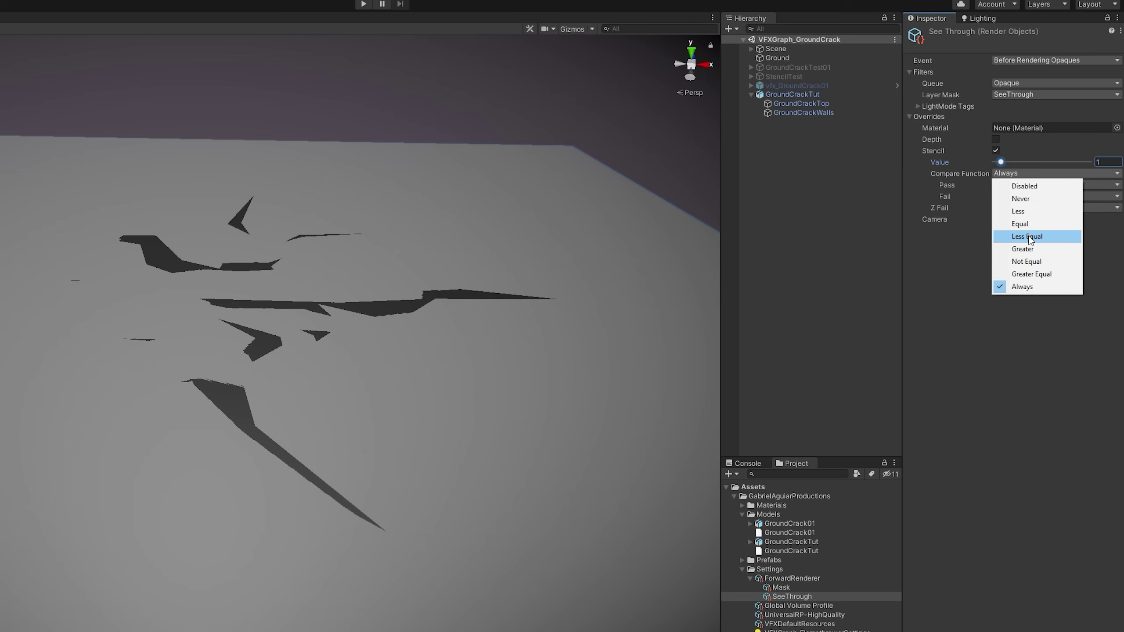
{"action": "left_click", "coordinate": [1028, 262]}
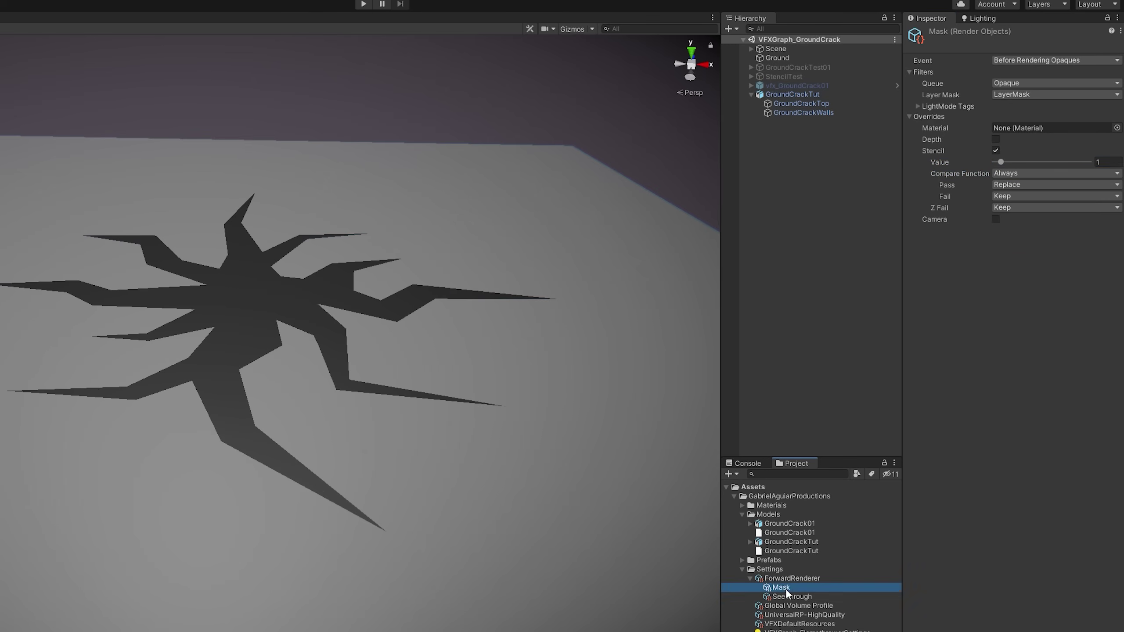
{"action": "left_click", "coordinate": [803, 579]}
{"action": "left_click", "coordinate": [781, 588]}
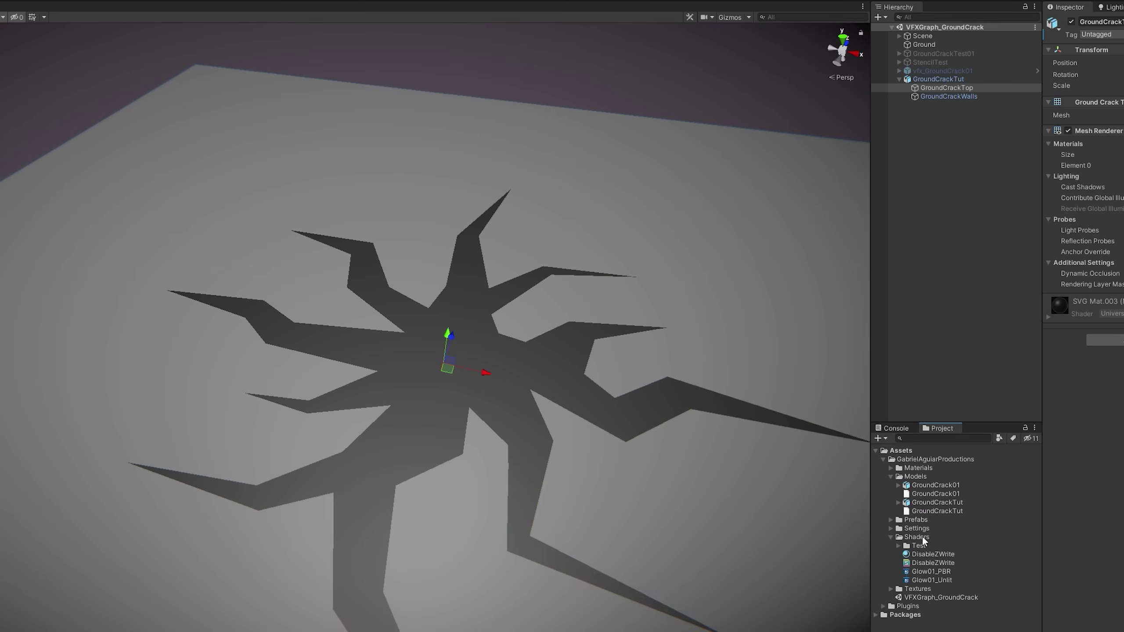
Create a Standard Surface Shader in the Shaders folder and name it DisabeleZWriteTUT.
{"action": "left_click", "coordinate": [922, 535]}
{"action": "right_click", "coordinate": [921, 535]}
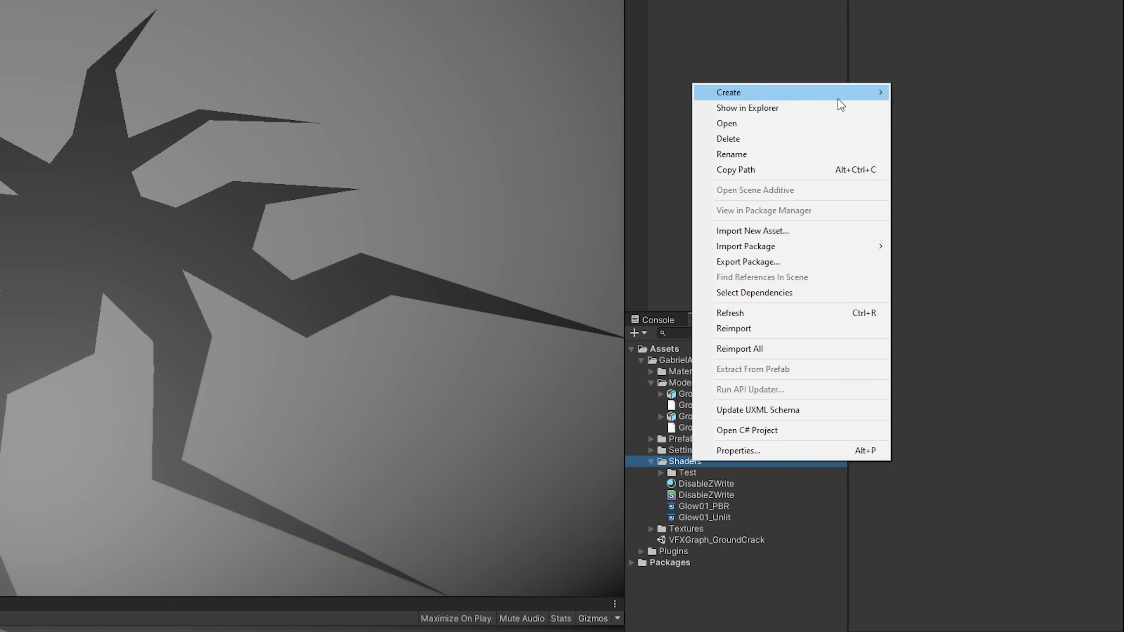
{"action": "mouse_move", "coordinate": [837, 98]}
{"action": "mouse_move", "coordinate": [938, 143]}
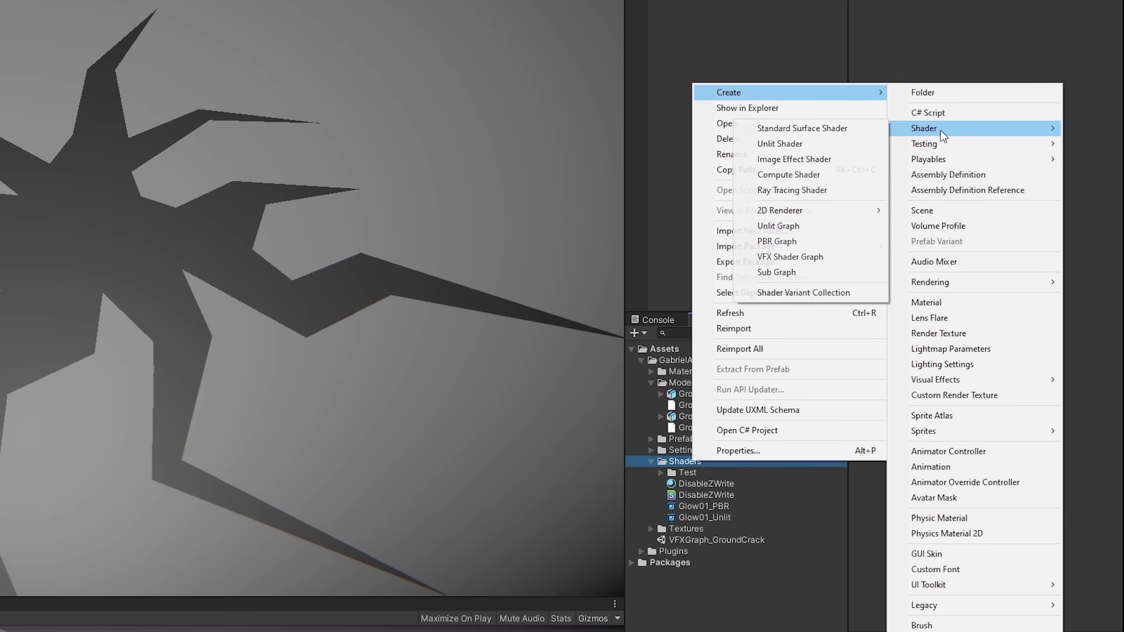
{"action": "left_click", "coordinate": [817, 128]}
{"action": "type", "text": "DisabeleZWriteTUT"}
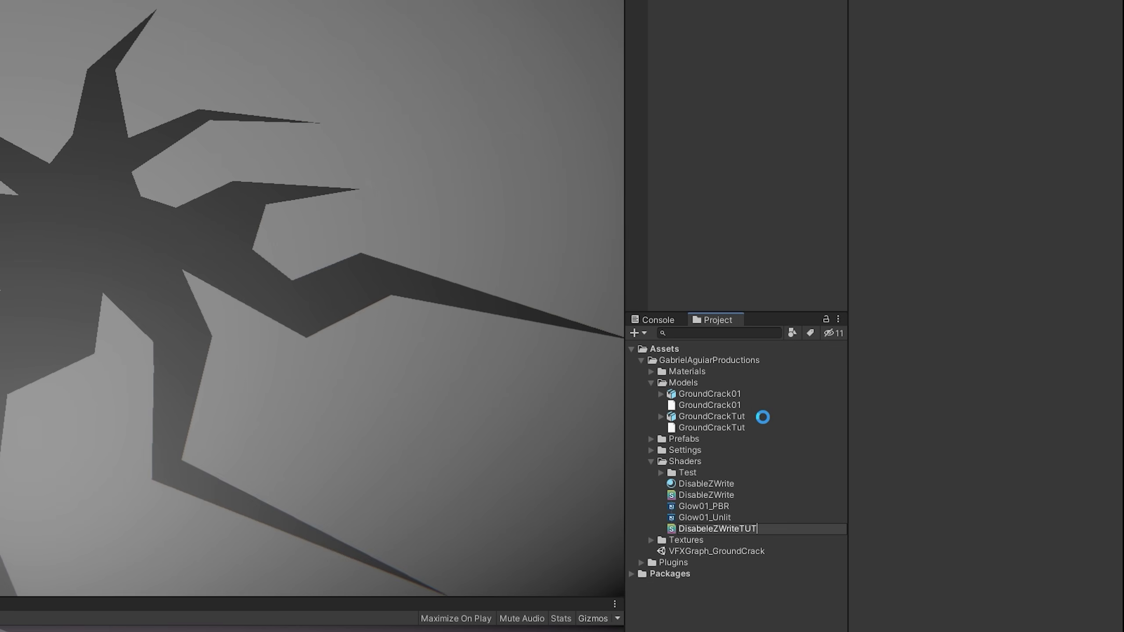
{"action": "key", "text": "Return"}
Replace the shader code with Shader "Custom/DisableZWriteTUT", a SubShader and Tags RenderType Opaque.
{"action": "double_click", "coordinate": [712, 529]}
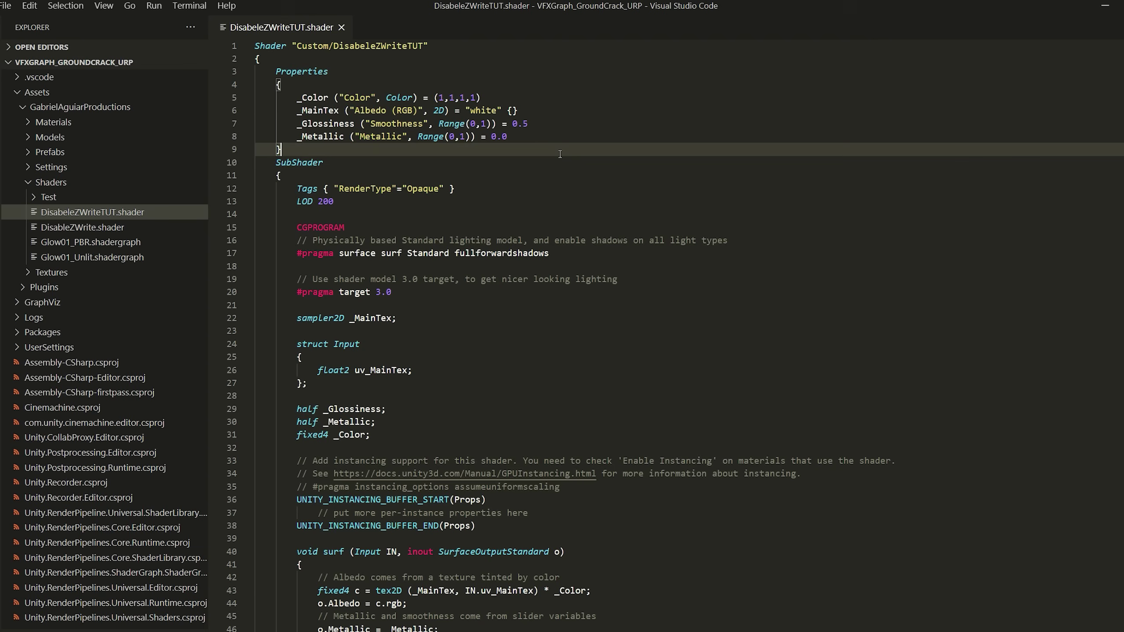
{"action": "key", "text": "BackSpace"}
{"action": "type", "text": "Sha"}
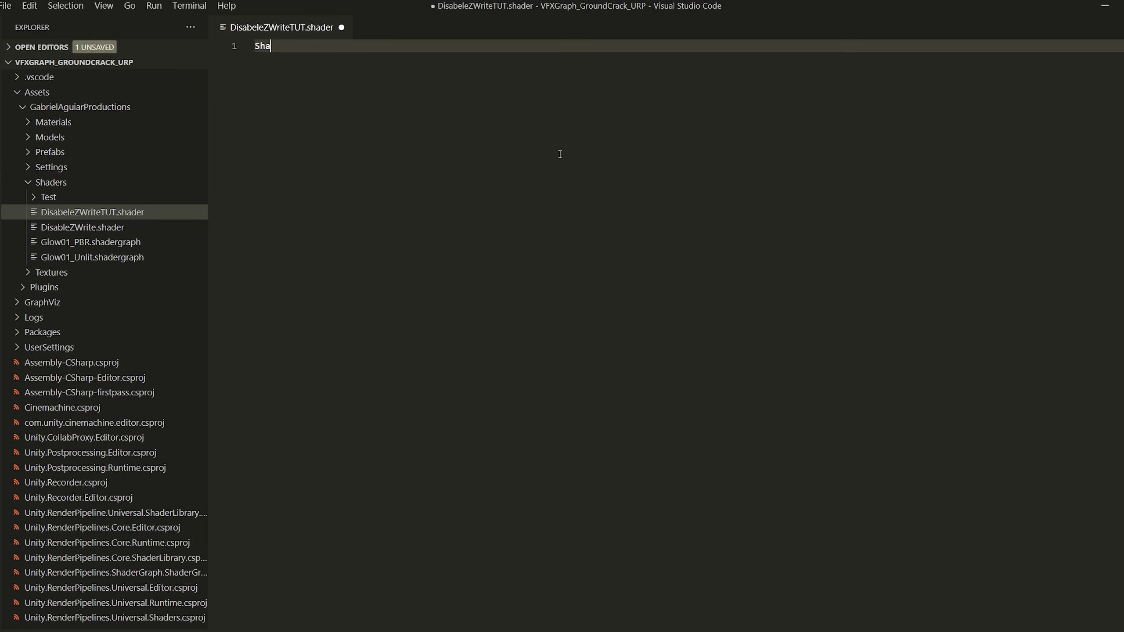
{"action": "type", "text": "der \"Custo"}
{"action": "type", "text": "m/Disable"}
{"action": "type", "text": "ZWriteTUT"}
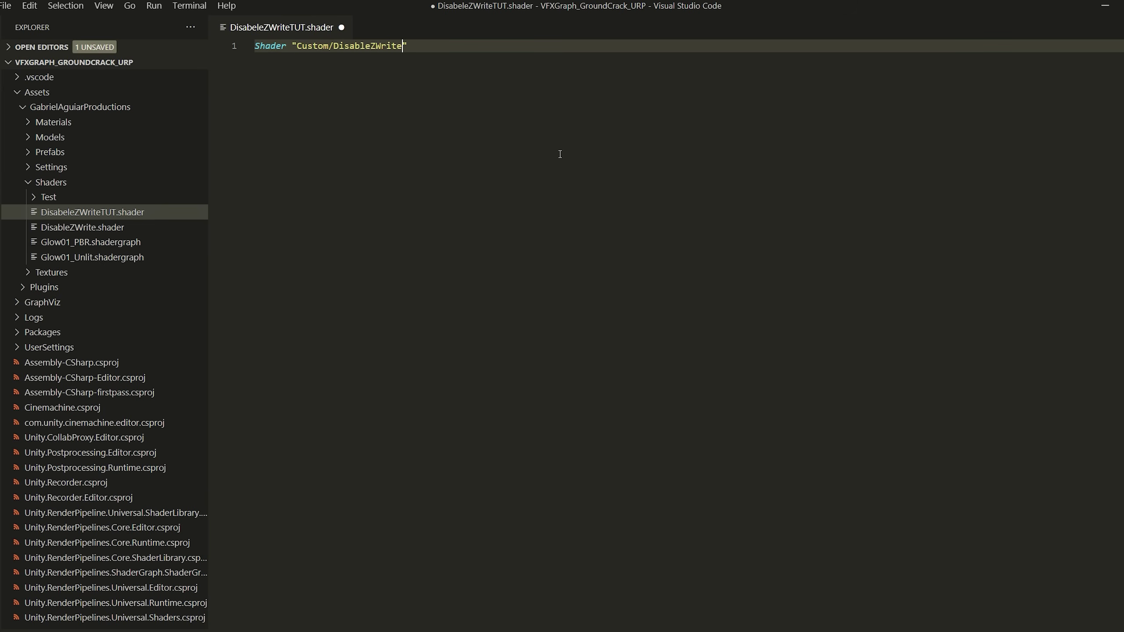
{"action": "key", "text": "Return"}
{"action": "type", "text": "{"}
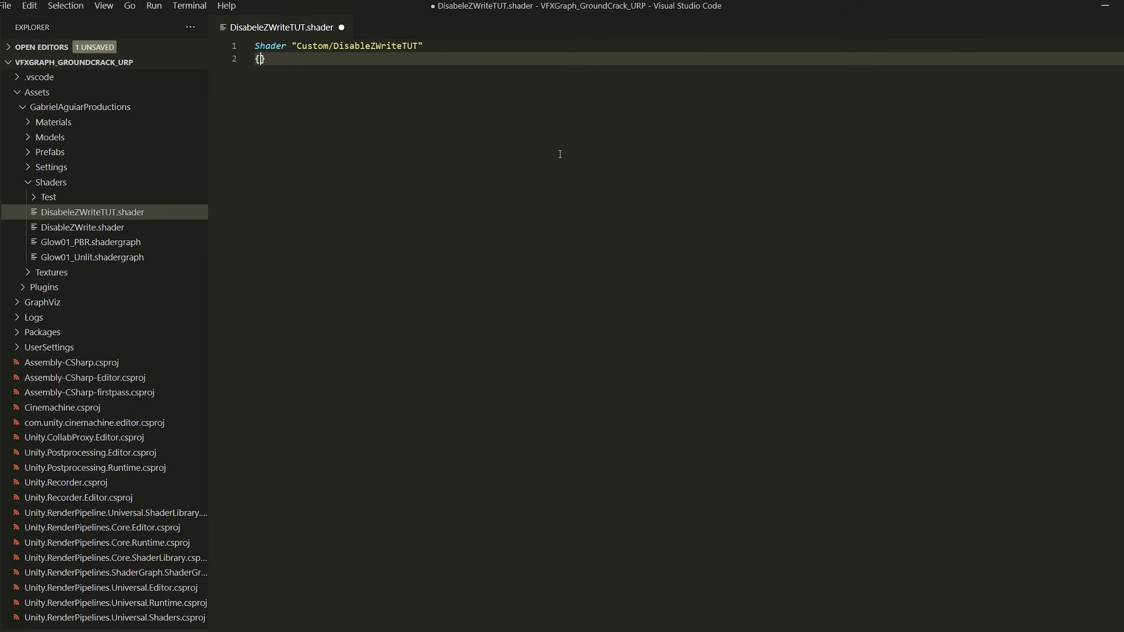
{"action": "key", "text": "Return"}
{"action": "type", "text": "SubShader"}
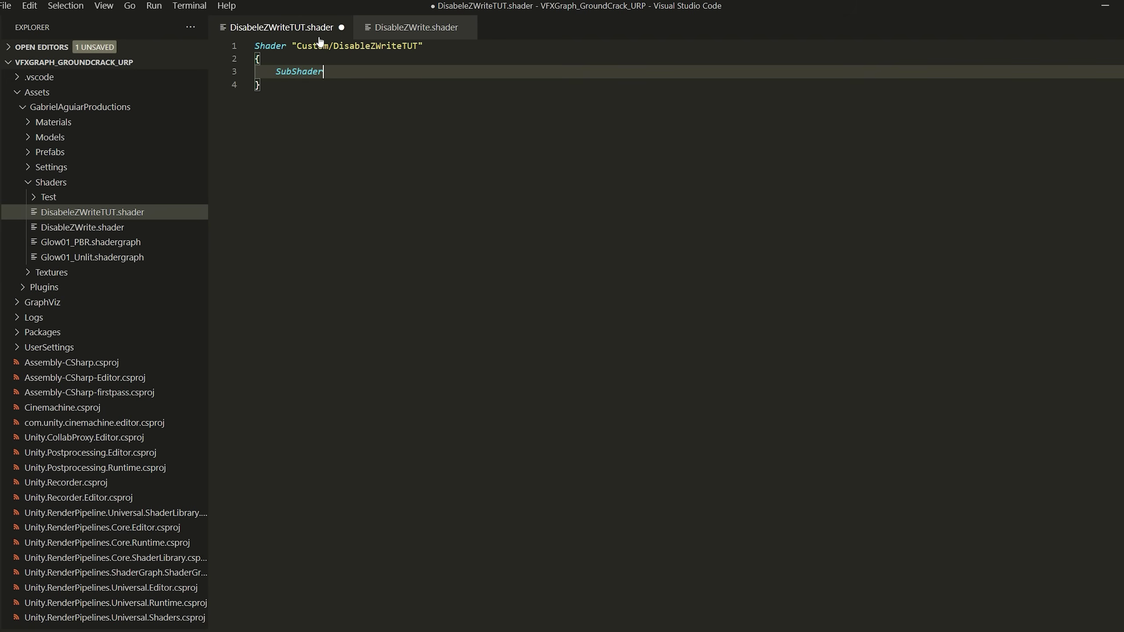
{"action": "type", "text": "{"}
{"action": "key", "text": "Return"}
{"action": "type", "text": "Tags{"}
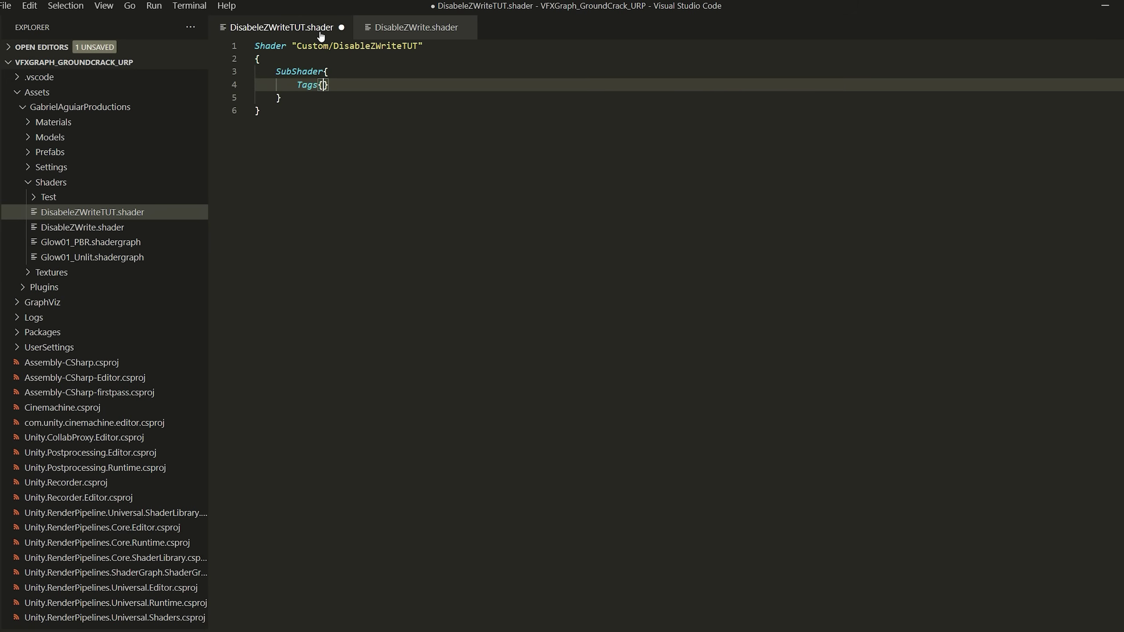
{"action": "key", "text": "Return"}
{"action": "type", "text": "\""}
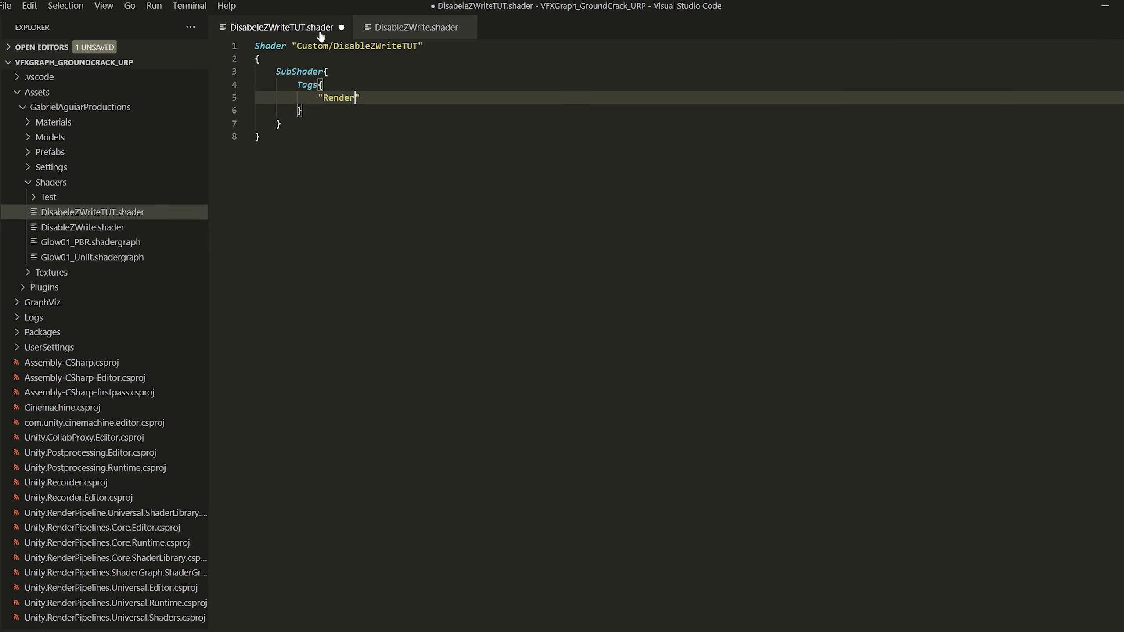
{"action": "type", "text": "RenderType\" = \"Opaque"}
Add a Pass block containing ZWrite Off and save the shader file.
{"action": "left_click", "coordinate": [327, 113]}
{"action": "key", "text": "Return"}
{"action": "key", "text": "Return"}
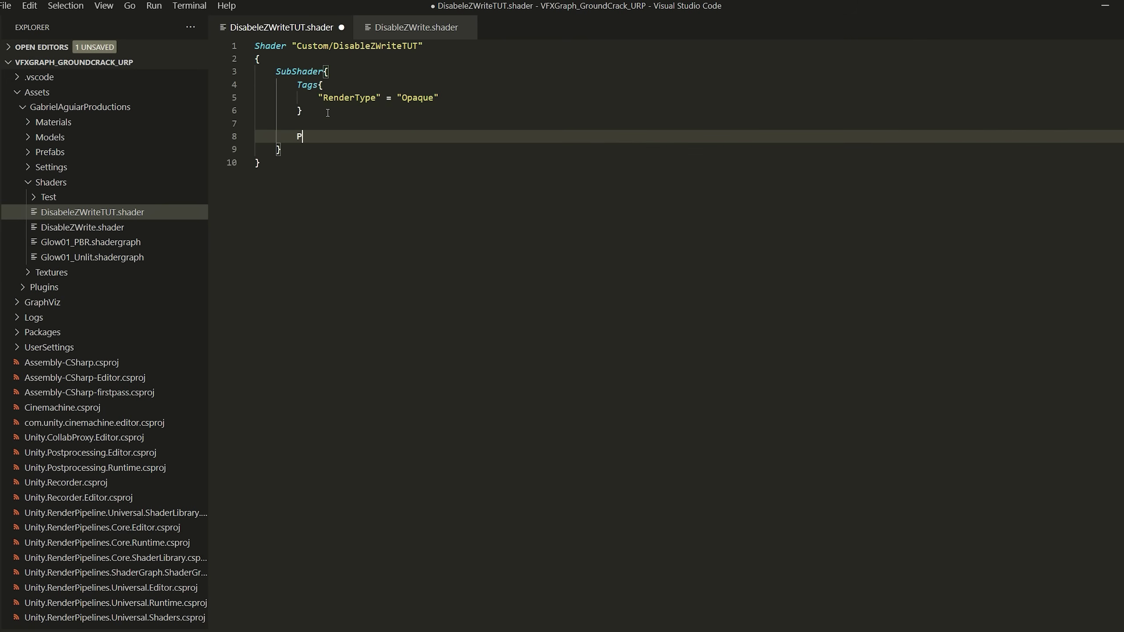
{"action": "type", "text": "Pass{"}
{"action": "key", "text": "Return"}
{"action": "type", "text": "ZWrite "}
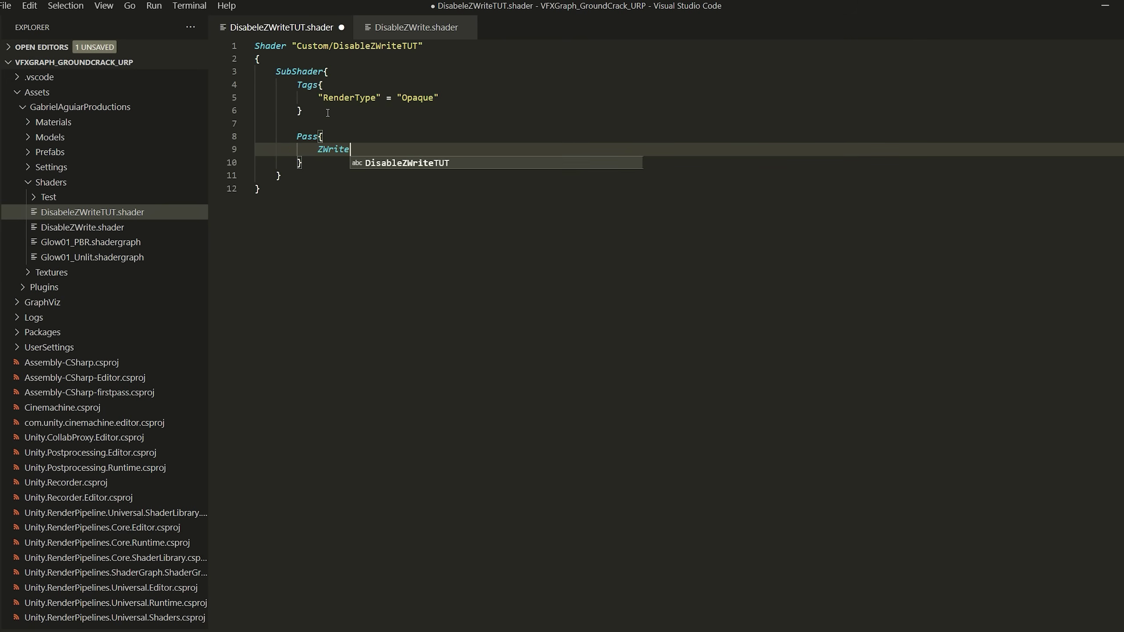
{"action": "type", "text": "Off"}
{"action": "key", "text": "ctrl+s"}
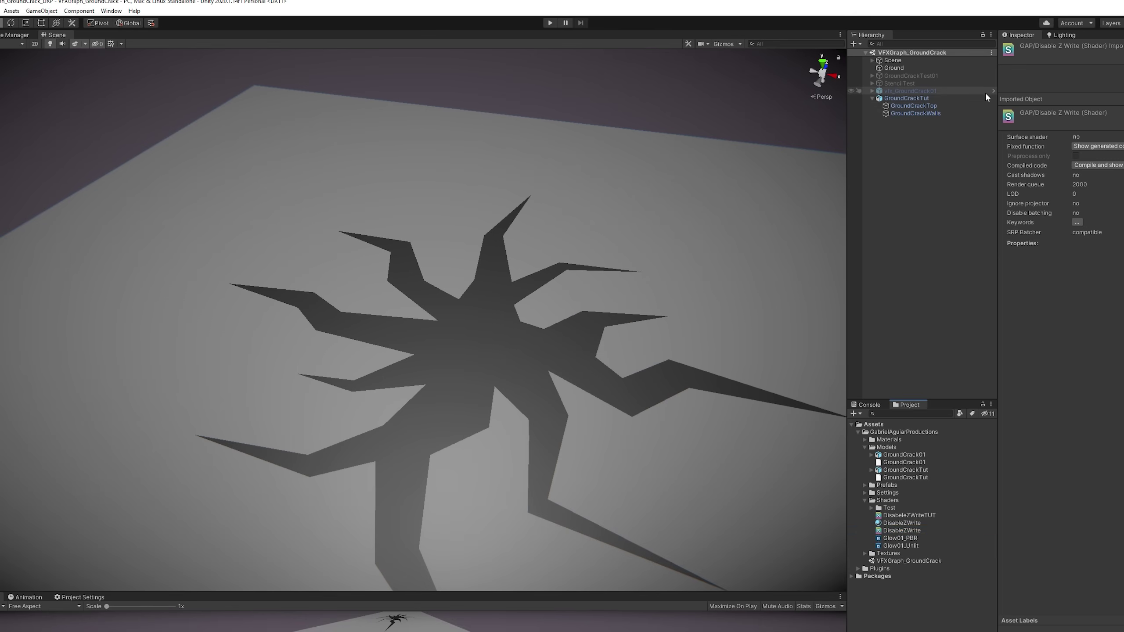
Create a material from the new shader and name it DisableZWriteTUT.
{"action": "left_click", "coordinate": [908, 515]}
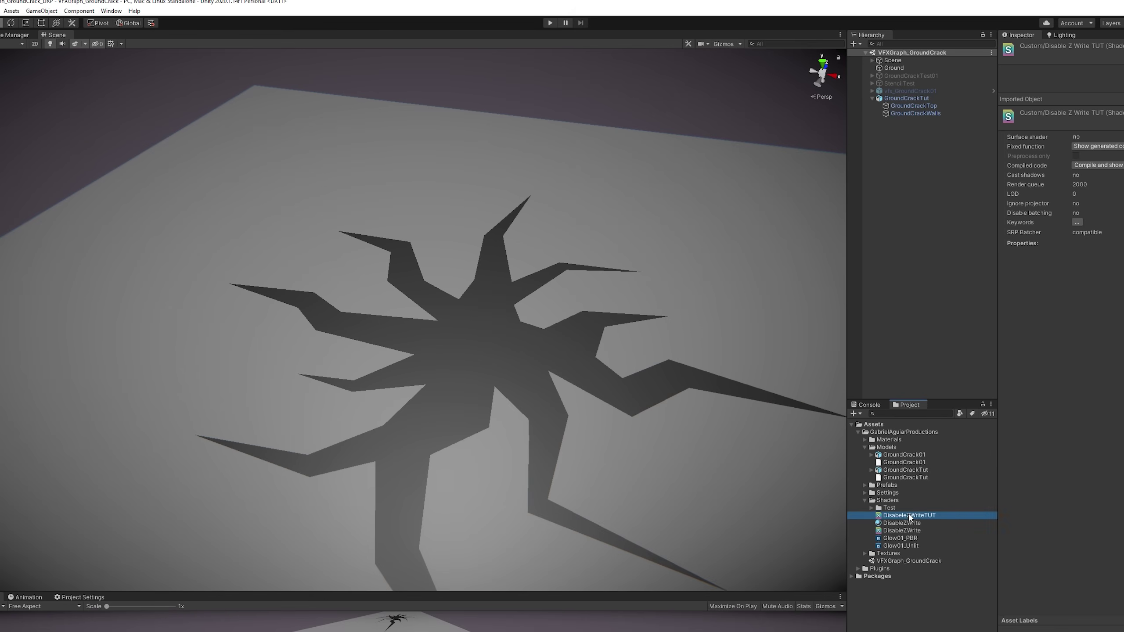
{"action": "right_click", "coordinate": [910, 515]}
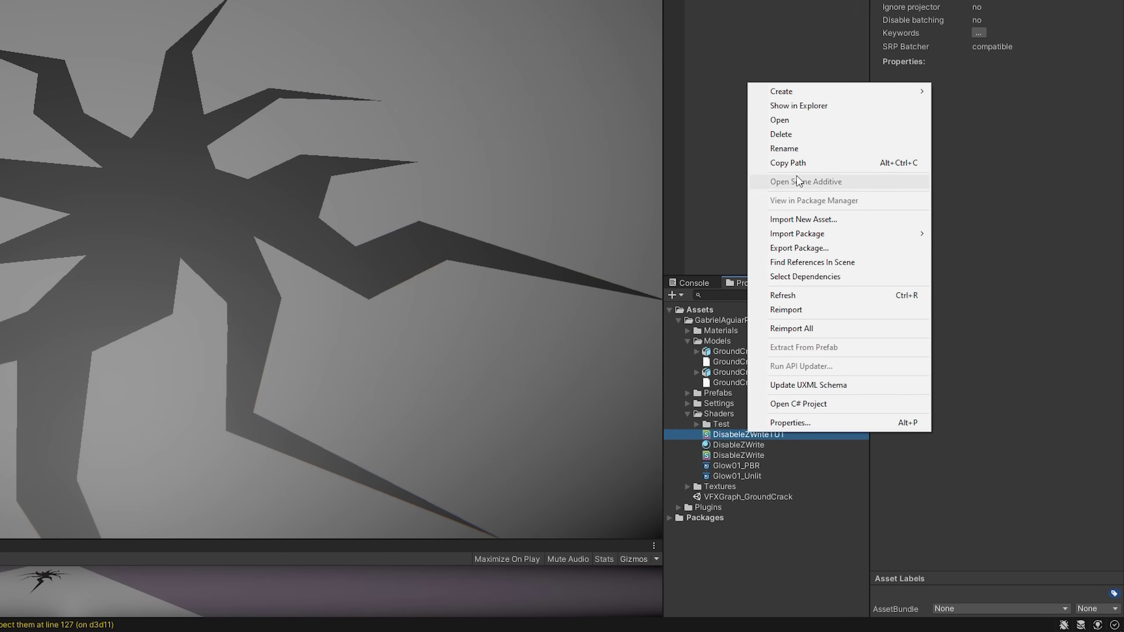
{"action": "mouse_move", "coordinate": [833, 90]}
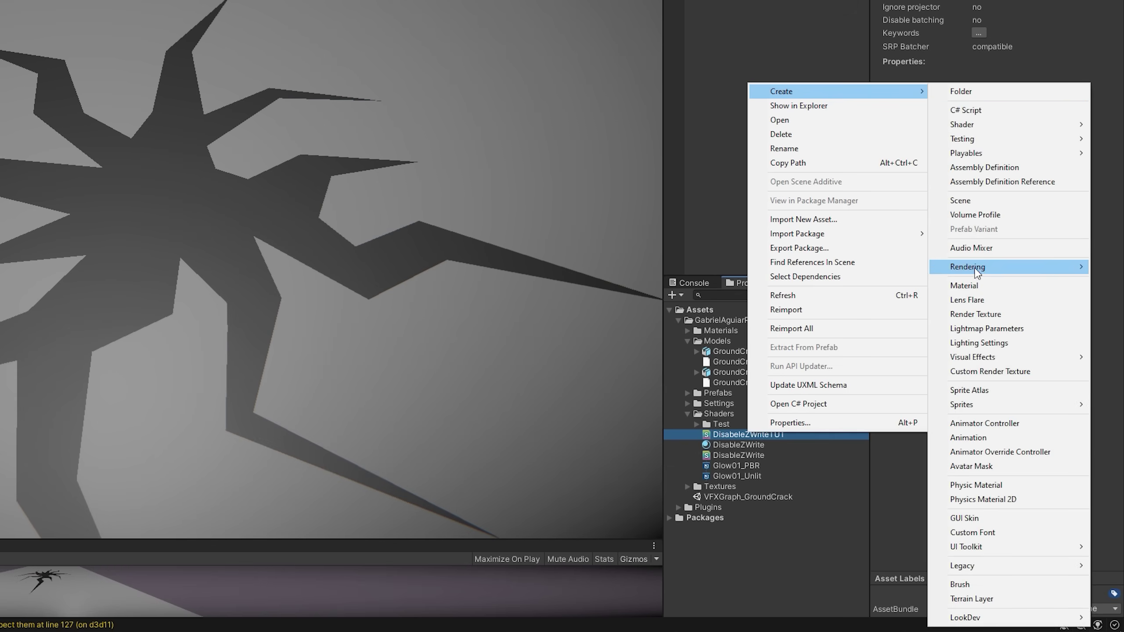
{"action": "left_click", "coordinate": [972, 287]}
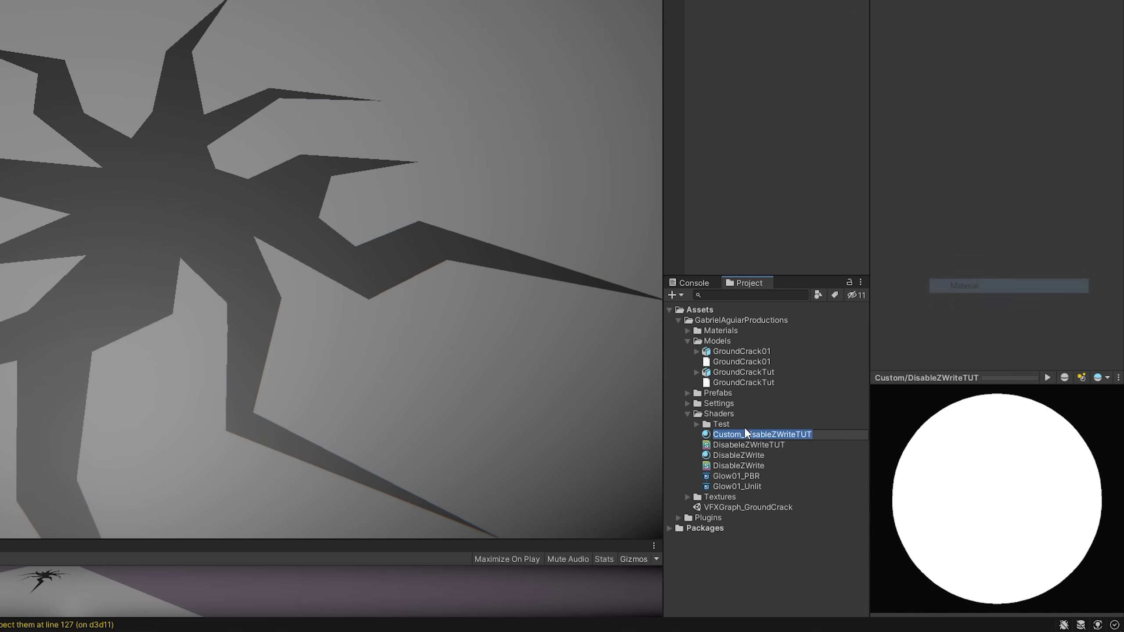
{"action": "key", "text": "Home"}
{"action": "key", "text": "Delete"}
{"action": "key", "text": "Delete"}
{"action": "key", "text": "Delete"}
{"action": "key", "text": "Delete"}
{"action": "key", "text": "Delete"}
{"action": "key", "text": "Delete"}
{"action": "key", "text": "Delete"}
{"action": "key", "text": "Return"}
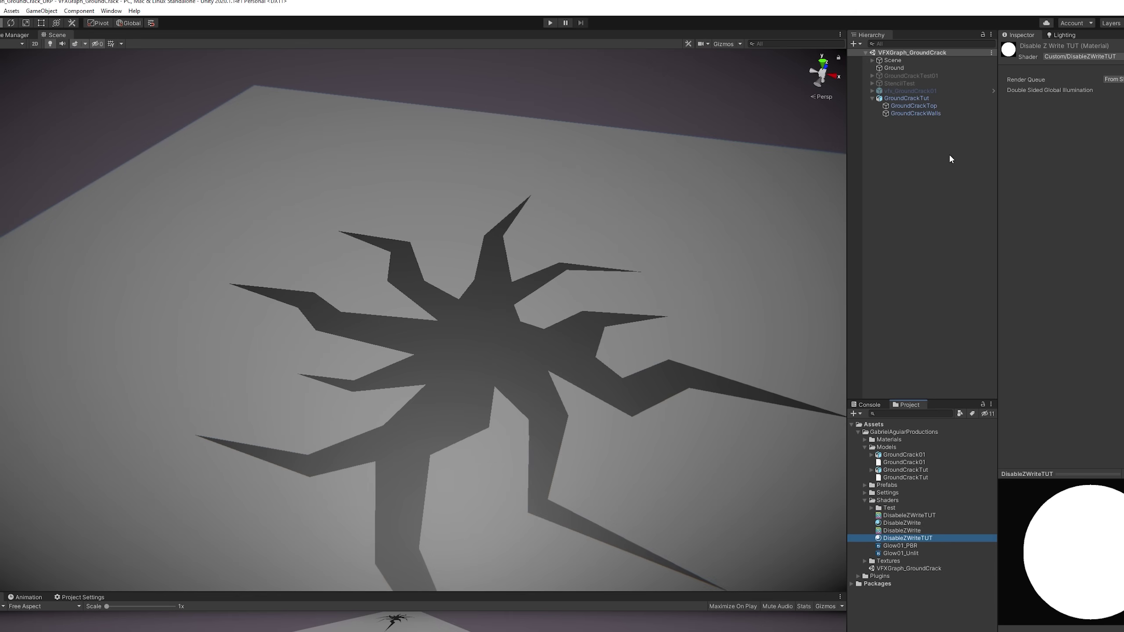
Assign the DisableZWrite material to GroundCrackTop's Element 0, replacing SVGMat.003.
{"action": "left_click", "coordinate": [914, 105]}
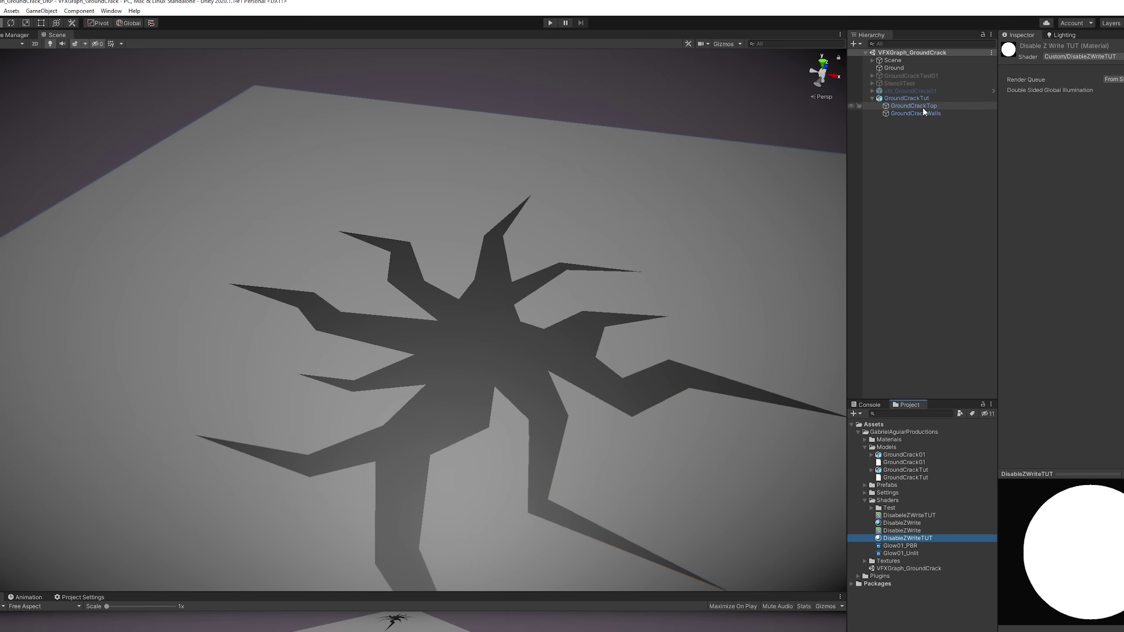
{"action": "left_click_drag", "start_coordinate": [511, 332], "coordinate": [379, 372], "text": "alt"}
{"action": "left_click_drag", "start_coordinate": [348, 314], "coordinate": [333, 172]}
{"action": "key", "text": "ctrl+z"}
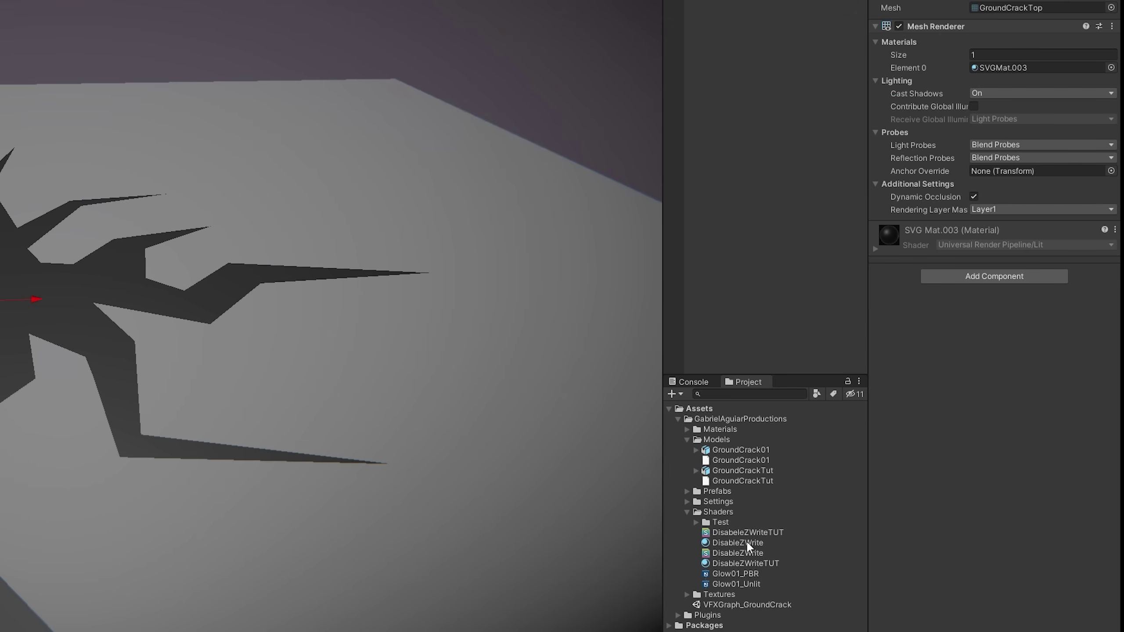
{"action": "left_click_drag", "start_coordinate": [905, 523], "coordinate": [1120, 223]}
{"action": "left_click_drag", "start_coordinate": [1032, 136], "coordinate": [1022, 69]}
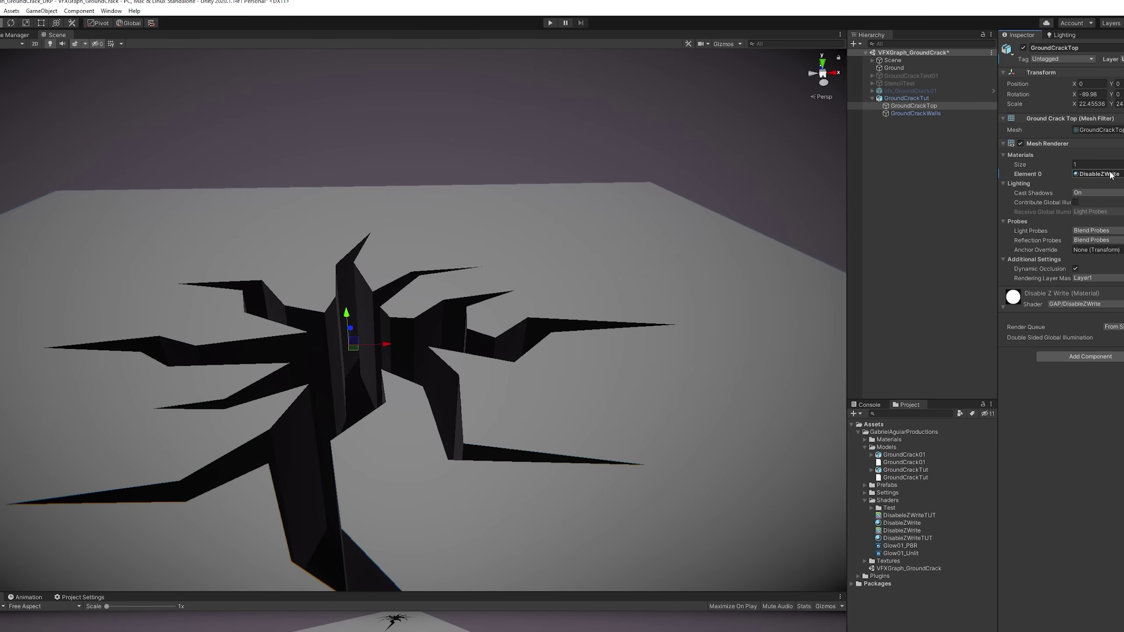
{"action": "mouse_move", "coordinate": [664, 327]}
{"action": "left_mouse_down", "text": "alt"}
{"action": "mouse_move", "coordinate": [673, 301]}
{"action": "mouse_move", "coordinate": [532, 322]}
{"action": "mouse_move", "coordinate": [473, 384]}
{"action": "mouse_move", "coordinate": [634, 319]}
{"action": "mouse_move", "coordinate": [733, 347]}
{"action": "mouse_move", "coordinate": [645, 334]}
{"action": "mouse_move", "coordinate": [660, 311]}
{"action": "left_mouse_up", "text": "alt"}
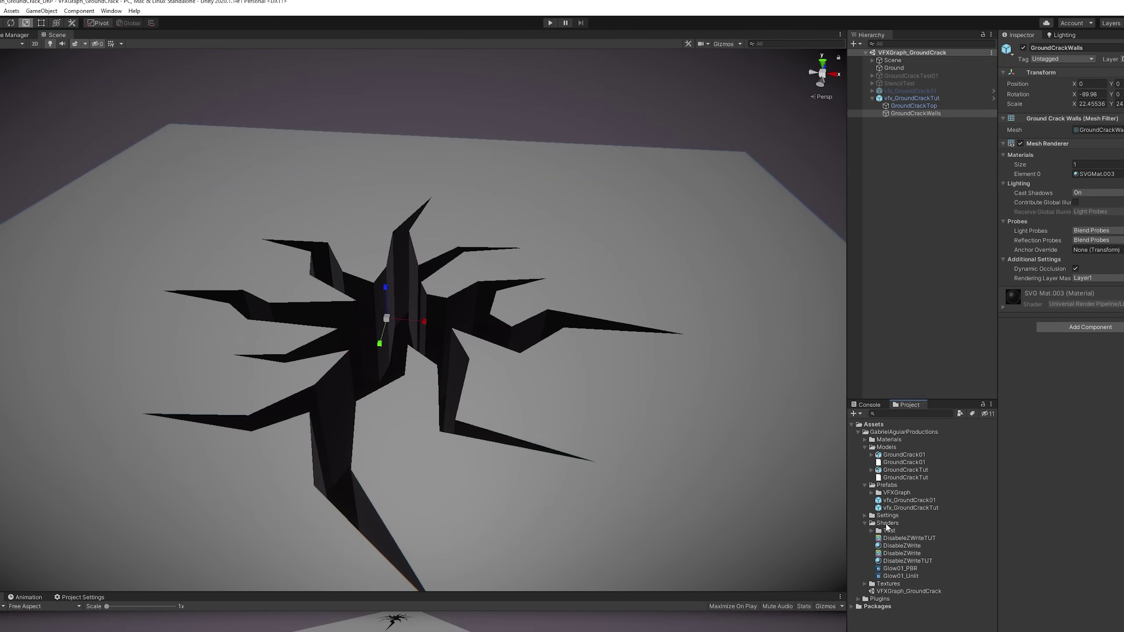
Create a PBR shader graph named GlowTUT_PBR in the Shaders folder.
{"action": "right_click", "coordinate": [887, 524]}
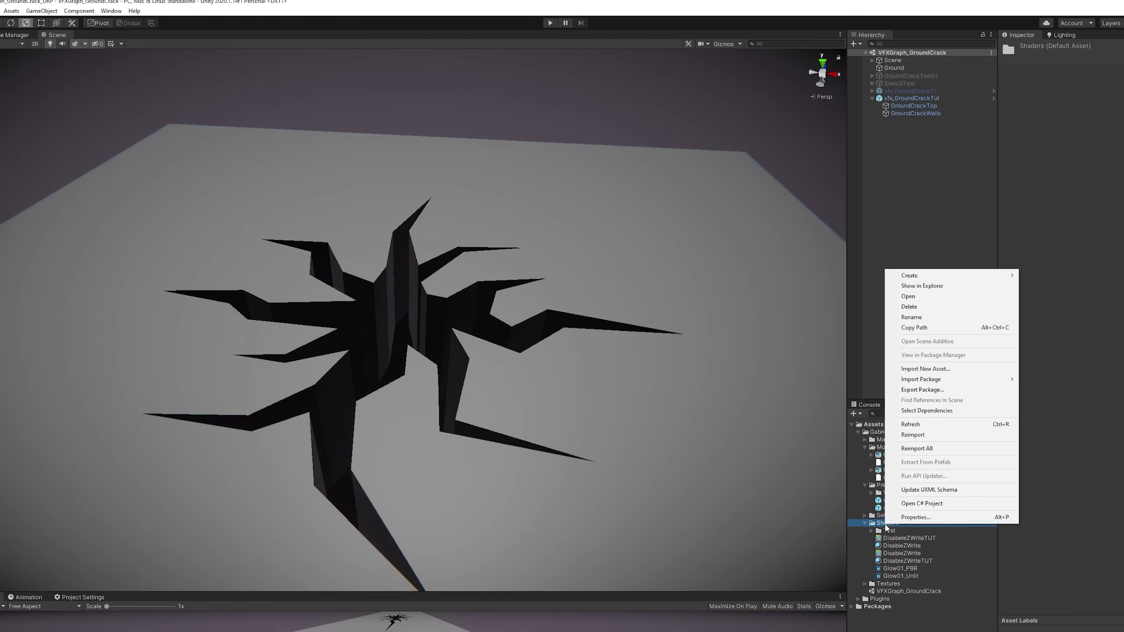
{"action": "mouse_move", "coordinate": [947, 279]}
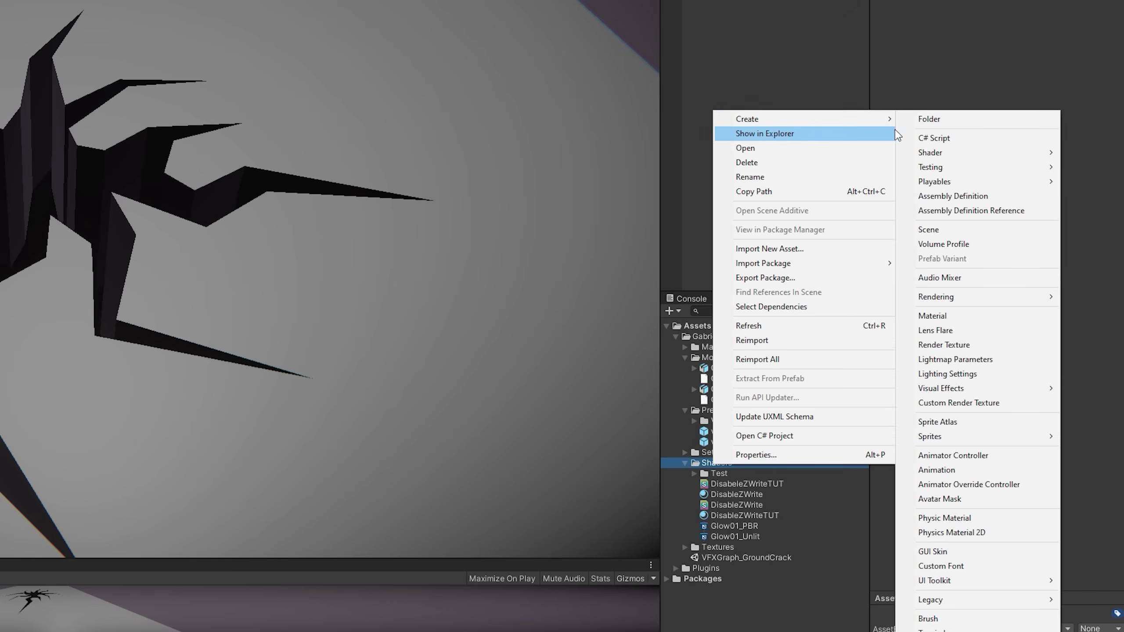
{"action": "mouse_move", "coordinate": [968, 153]}
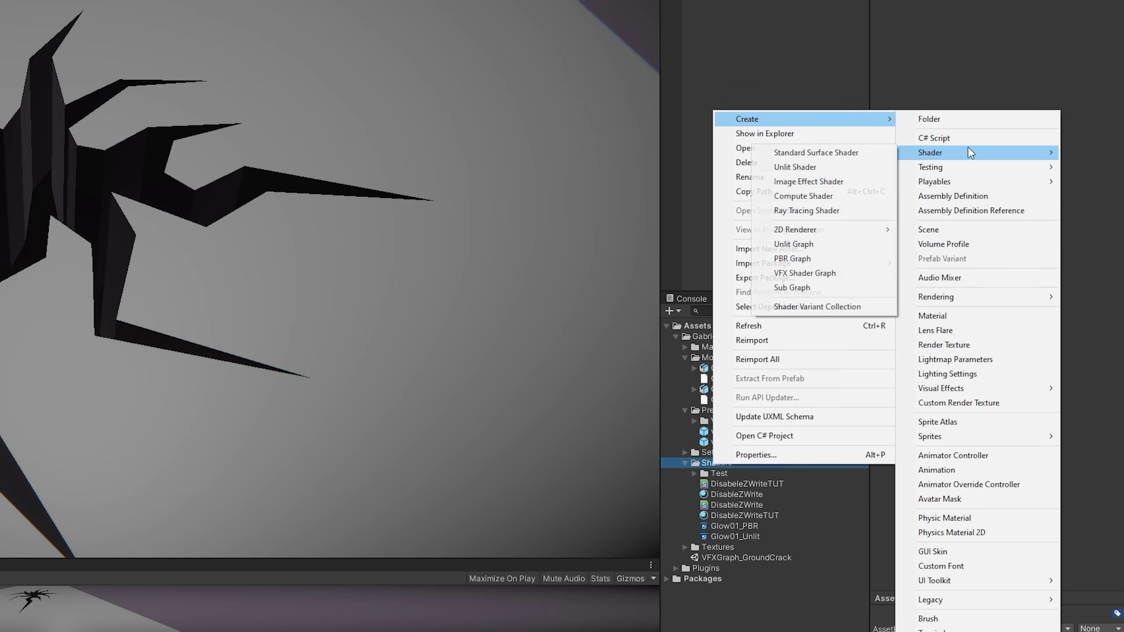
{"action": "left_click", "coordinate": [792, 259]}
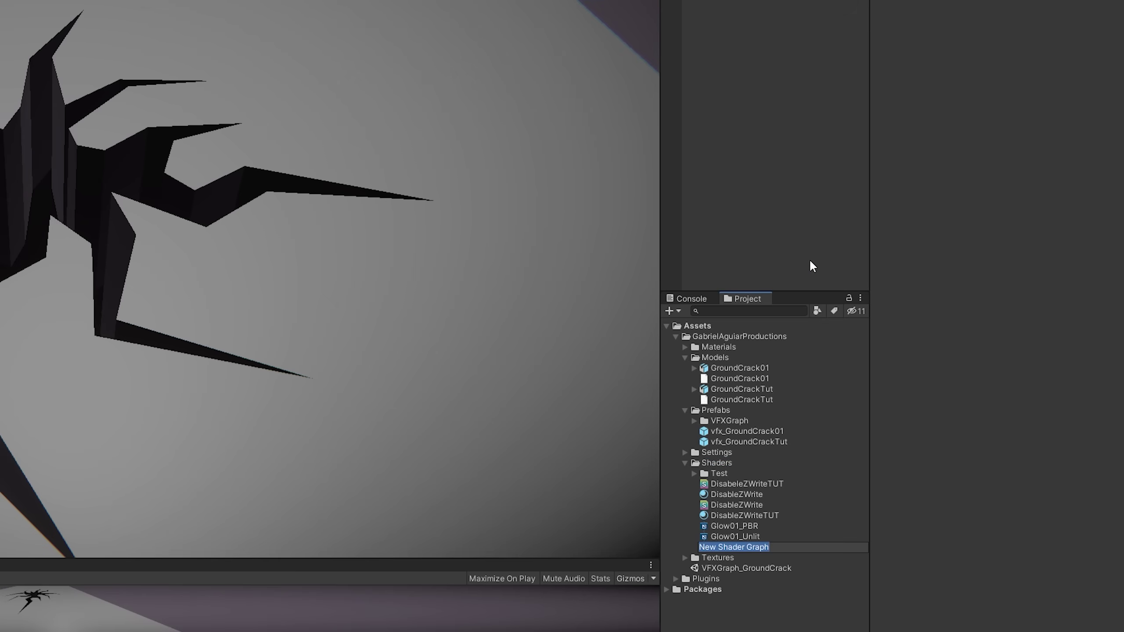
{"action": "type", "text": "GlowTUT_PBR"}
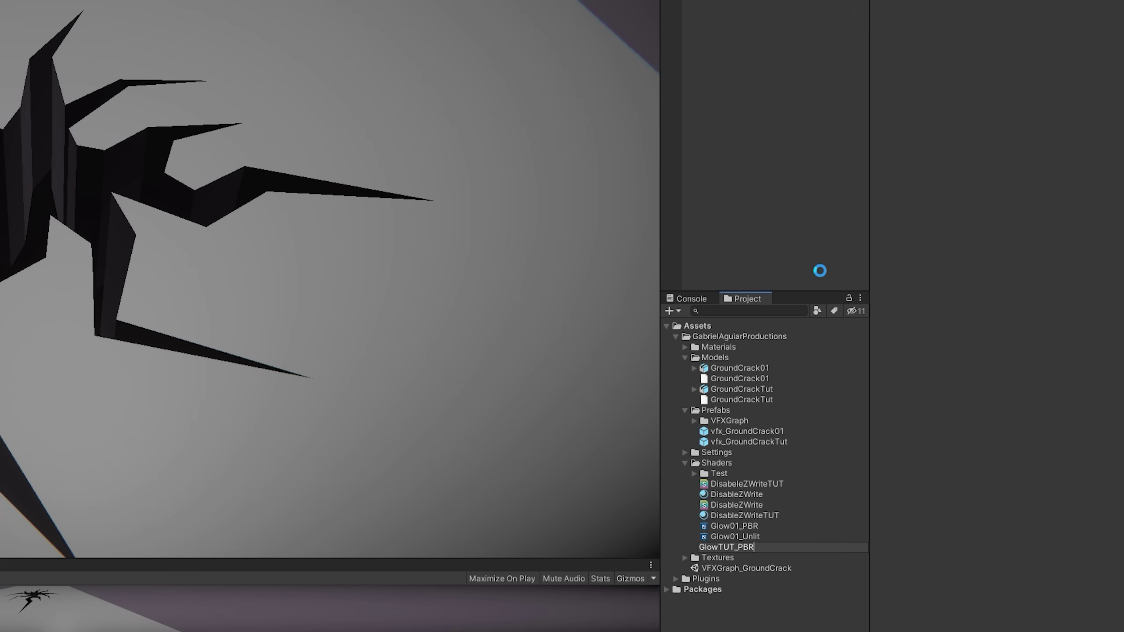
{"action": "key", "text": "Return"}
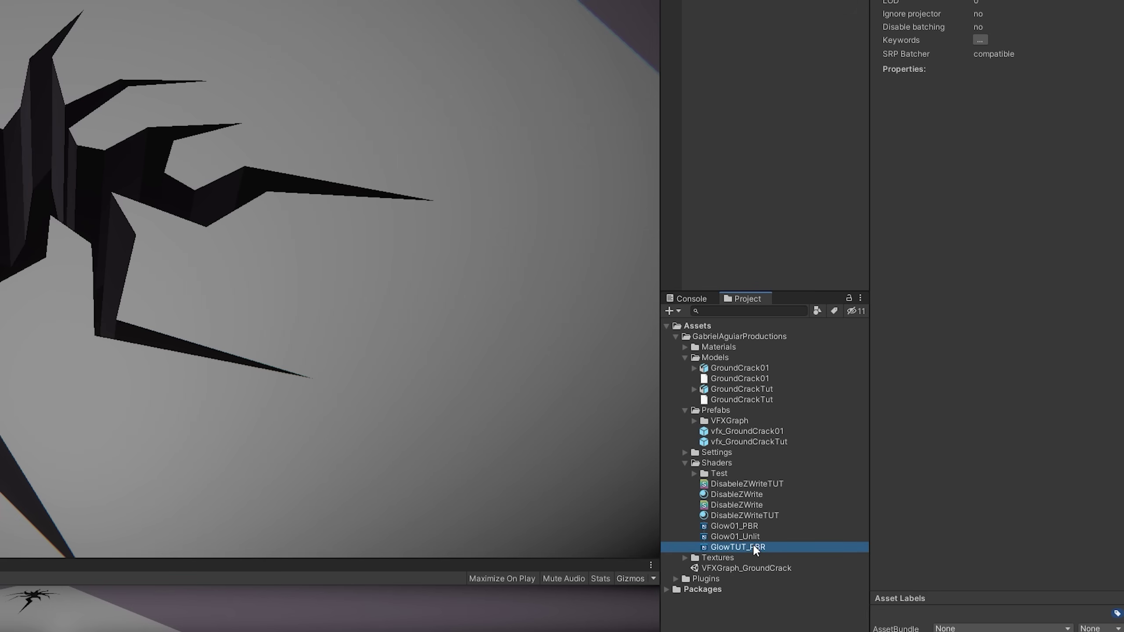
Create a GlowTUT_PBR material and apply it to GroundCrackWalls' Element 0.
{"action": "right_click", "coordinate": [728, 548]}
{"action": "mouse_move", "coordinate": [829, 204]}
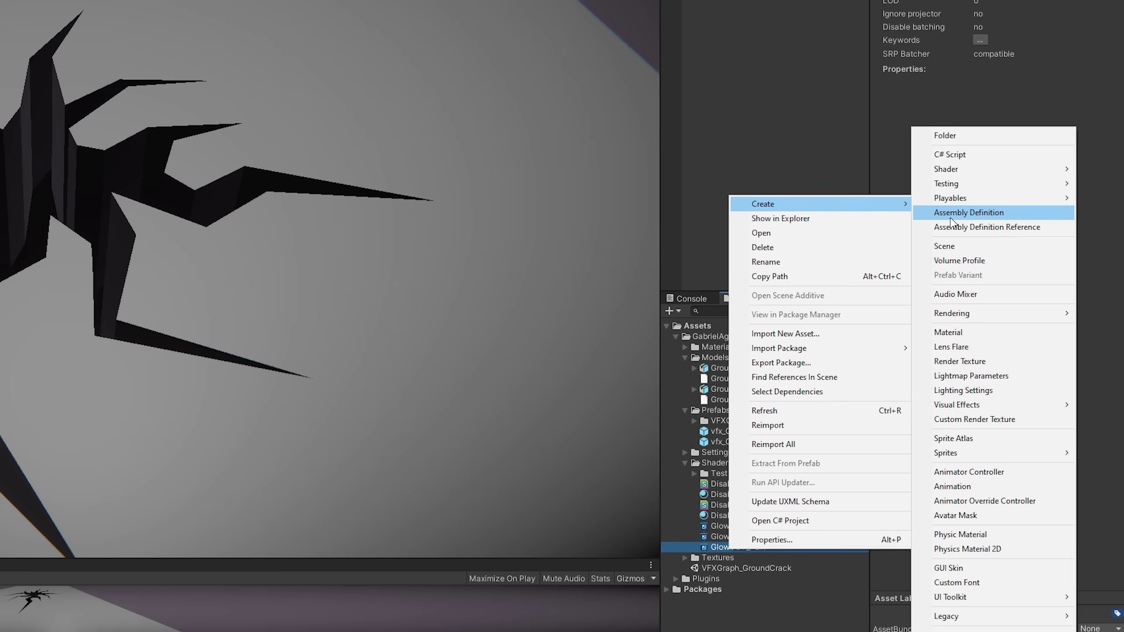
{"action": "left_click", "coordinate": [948, 332]}
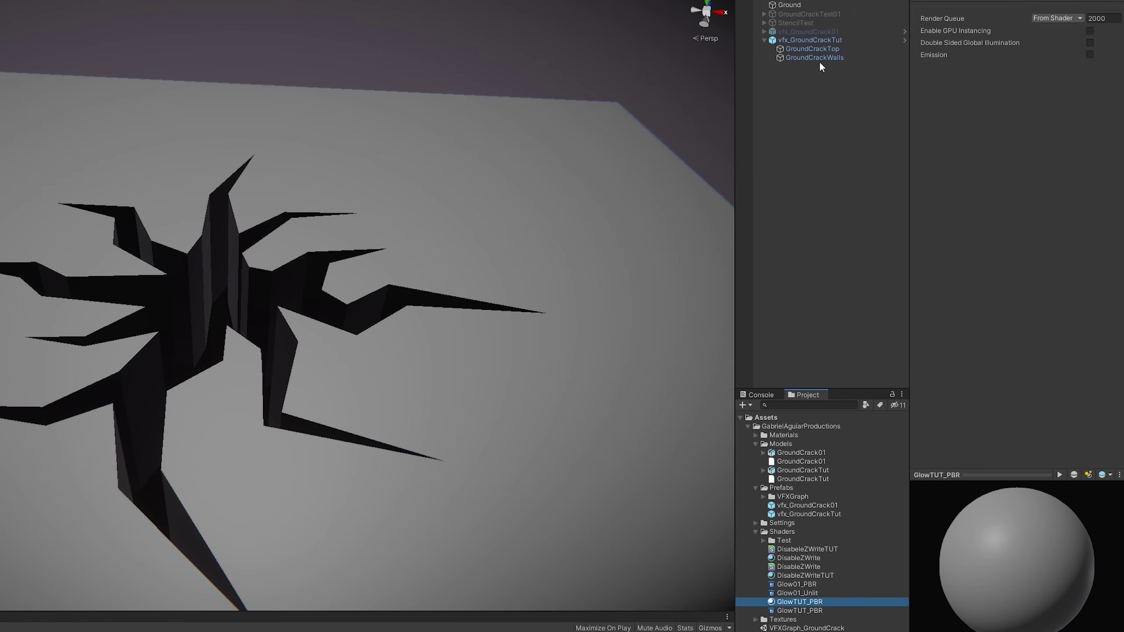
{"action": "left_click", "coordinate": [820, 61]}
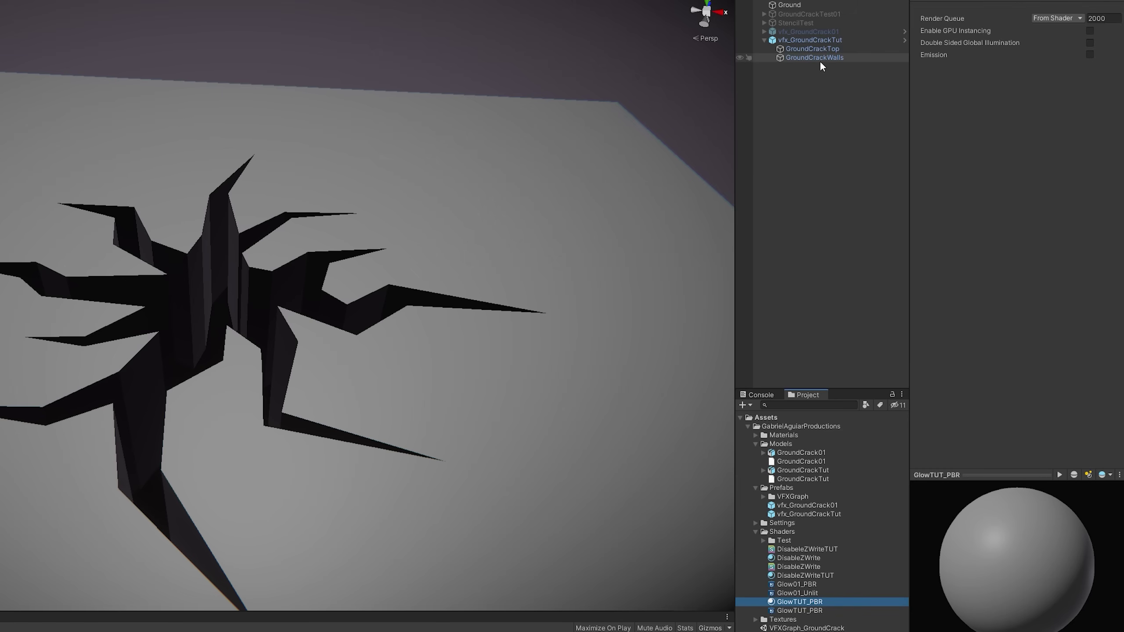
{"action": "left_click", "coordinate": [818, 602]}
{"action": "left_click_drag", "start_coordinate": [818, 603], "coordinate": [1026, 124]}
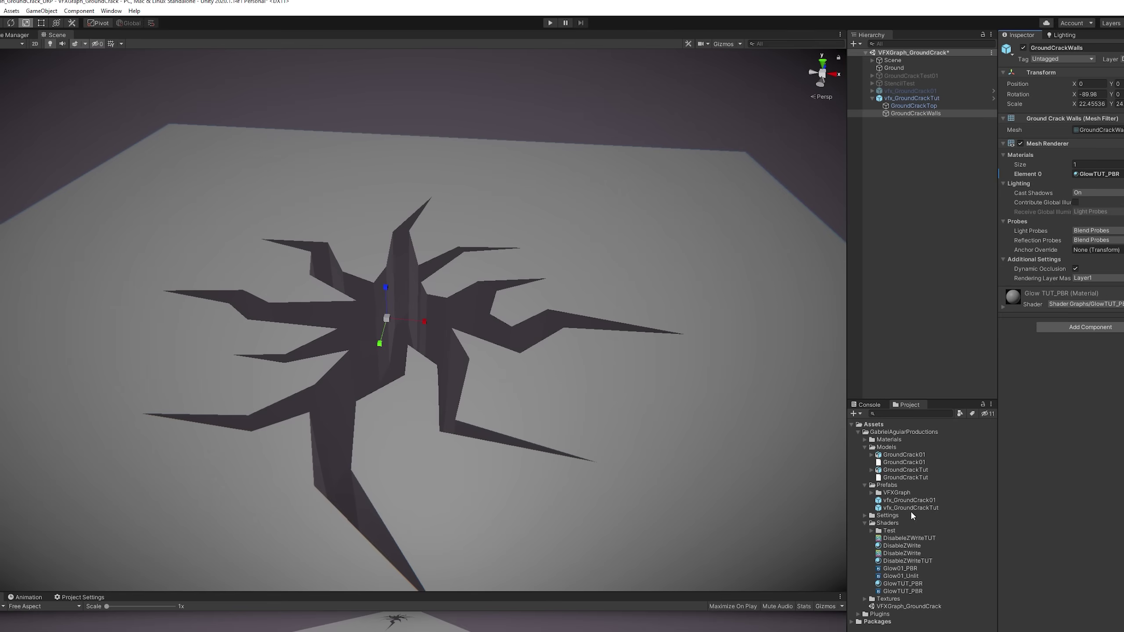
Open the GlowTUT_PBR graph and add a Color property named GlowColor in HDR mode.
{"action": "left_click", "coordinate": [894, 591]}
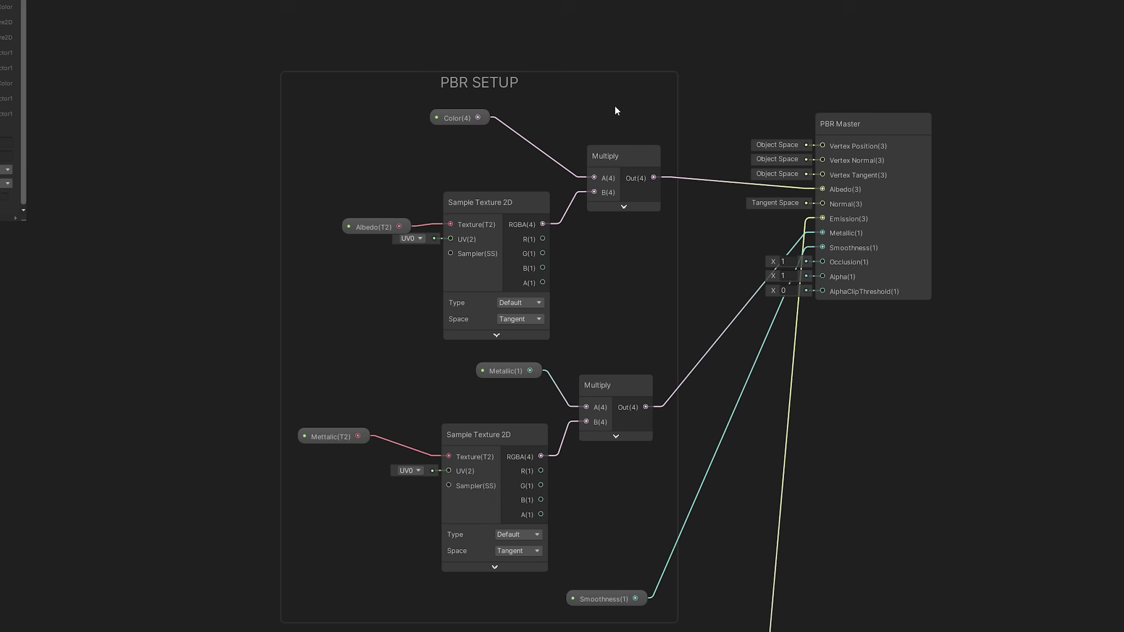
{"action": "left_click_drag", "start_coordinate": [614, 105], "coordinate": [397, 294]}
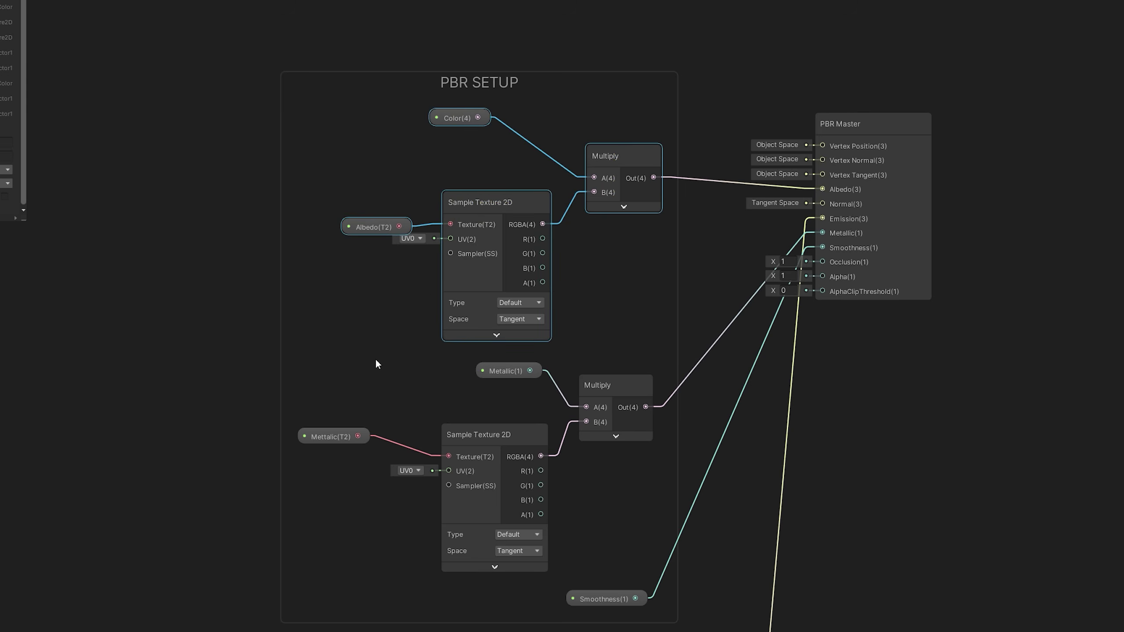
{"action": "left_click", "coordinate": [350, 368]}
{"action": "left_click_drag", "start_coordinate": [608, 529], "coordinate": [608, 534]}
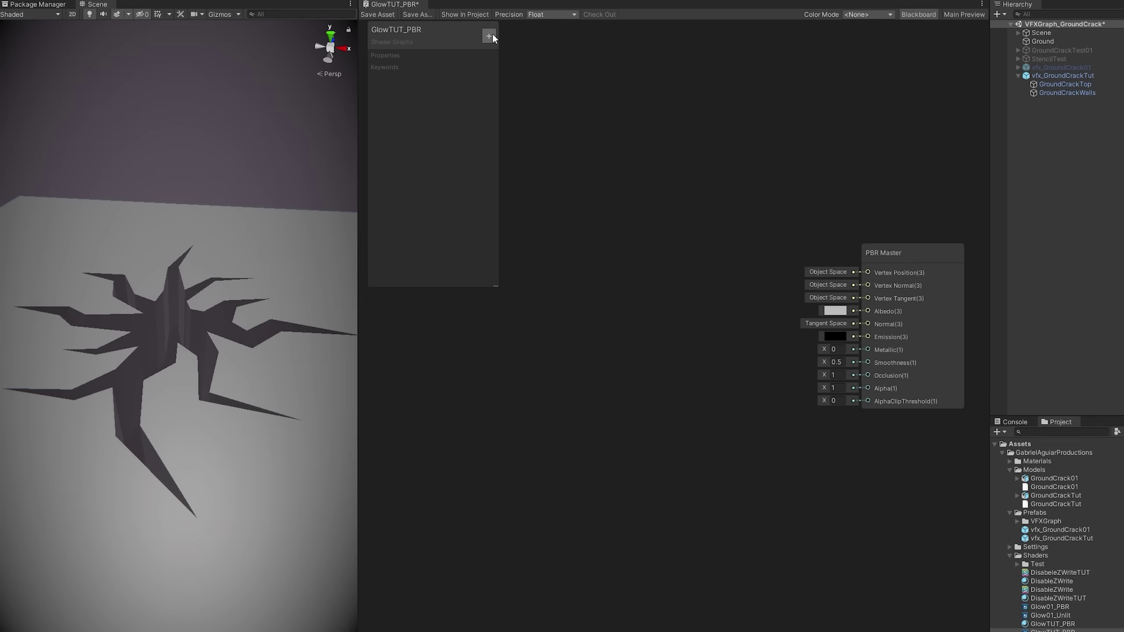
{"action": "left_click", "coordinate": [489, 36]}
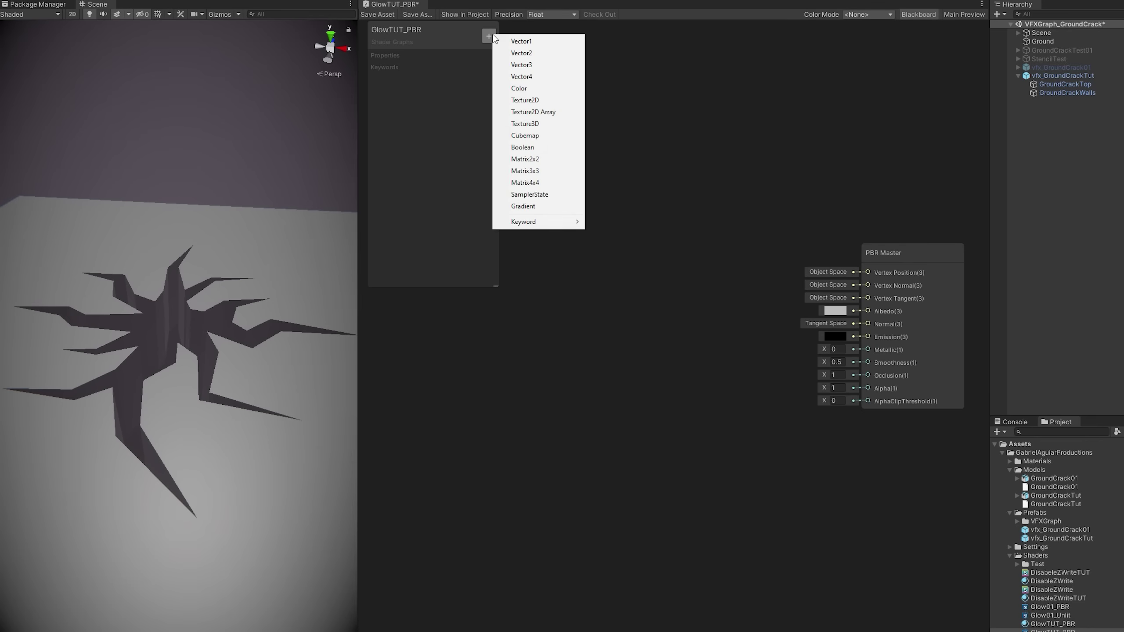
{"action": "left_click", "coordinate": [529, 91]}
{"action": "type", "text": "GlowColor"}
{"action": "key", "text": "Return"}
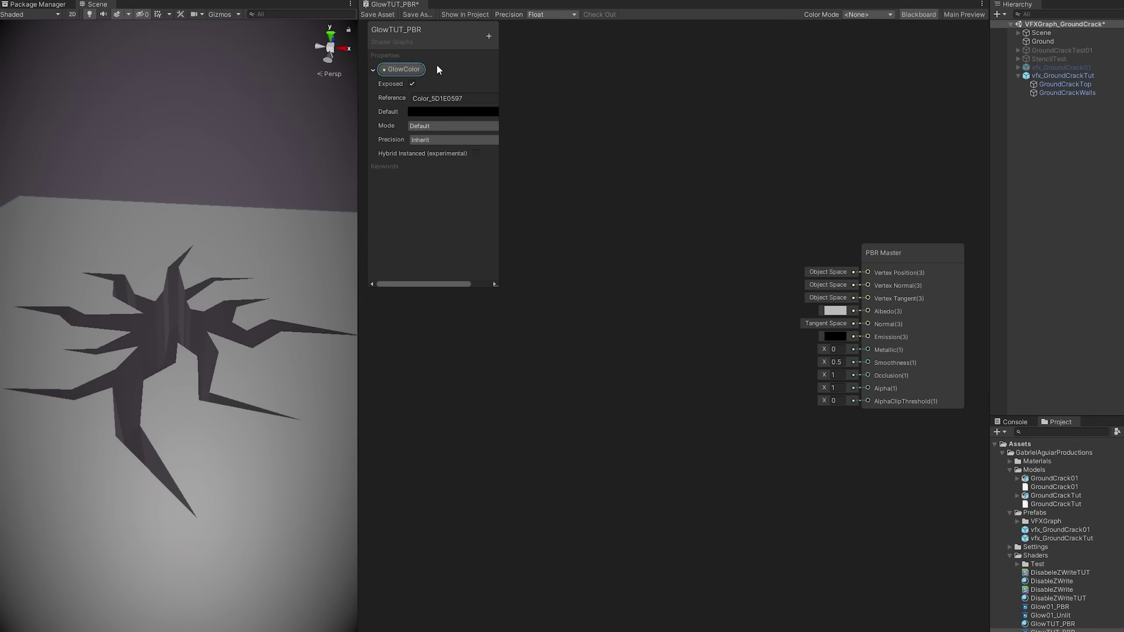
{"action": "left_click", "coordinate": [422, 125]}
{"action": "left_click", "coordinate": [432, 150]}
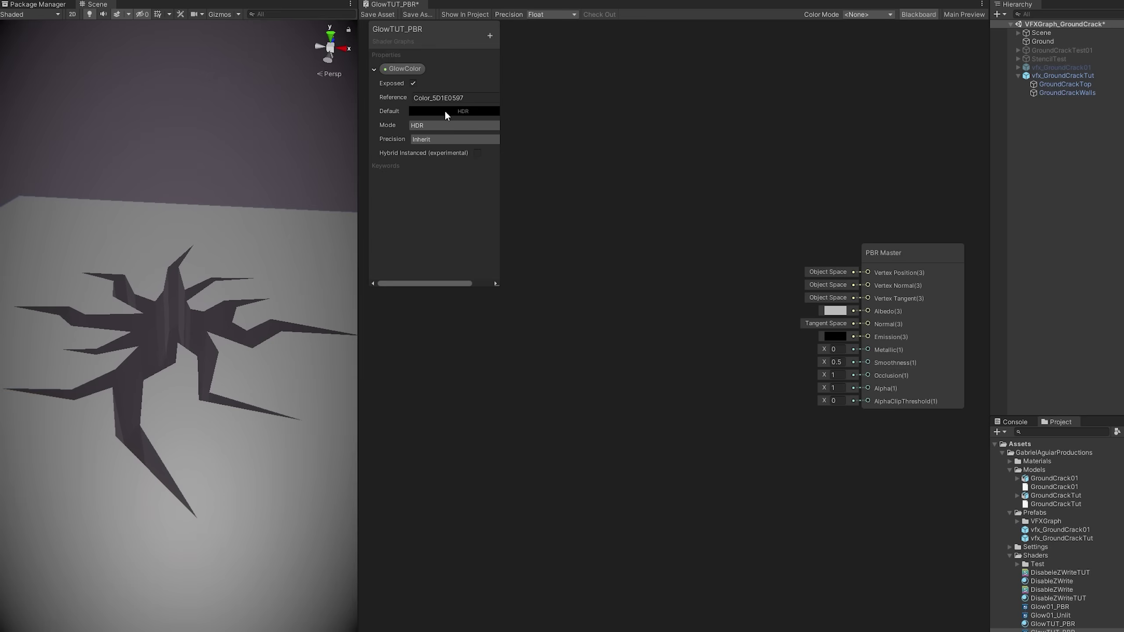
Give GlowColor a bright orange HDR default with alpha 100 and place it as a node.
{"action": "left_click", "coordinate": [445, 111]}
{"action": "left_click", "coordinate": [525, 172]}
{"action": "left_click", "coordinate": [556, 178]}
{"action": "left_click_drag", "start_coordinate": [508, 337], "coordinate": [519, 337]}
{"action": "left_click", "coordinate": [551, 320]}
{"action": "type", "text": "100"}
{"action": "left_click", "coordinate": [564, 104]}
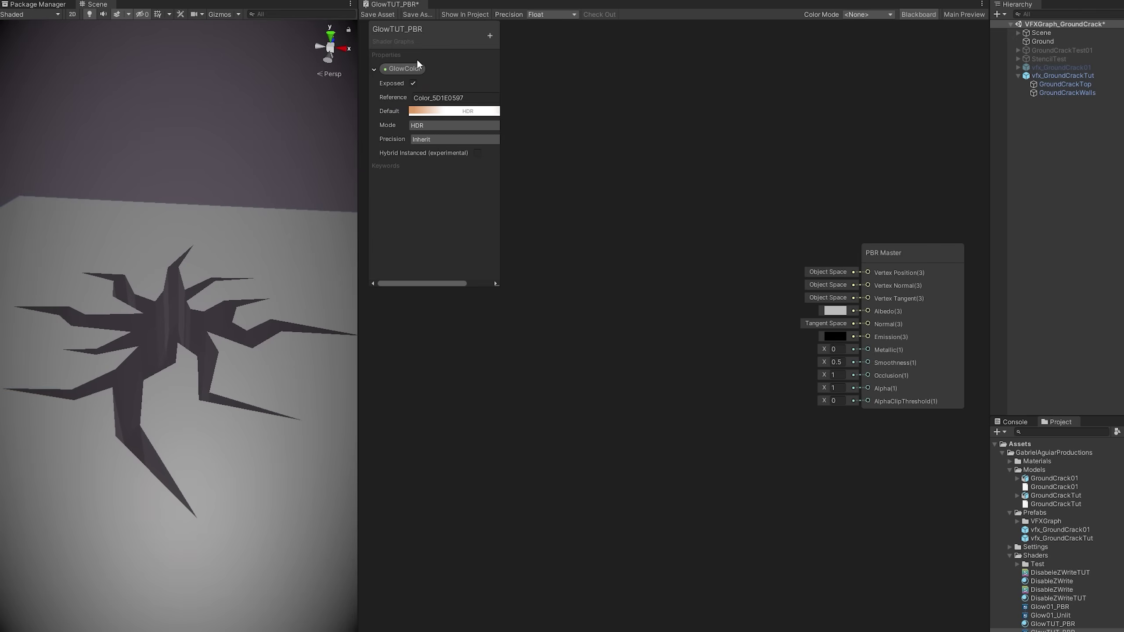
{"action": "left_click_drag", "start_coordinate": [403, 69], "coordinate": [513, 383]}
{"action": "middle_click_drag", "start_coordinate": [534, 407], "coordinate": [656, 345]}
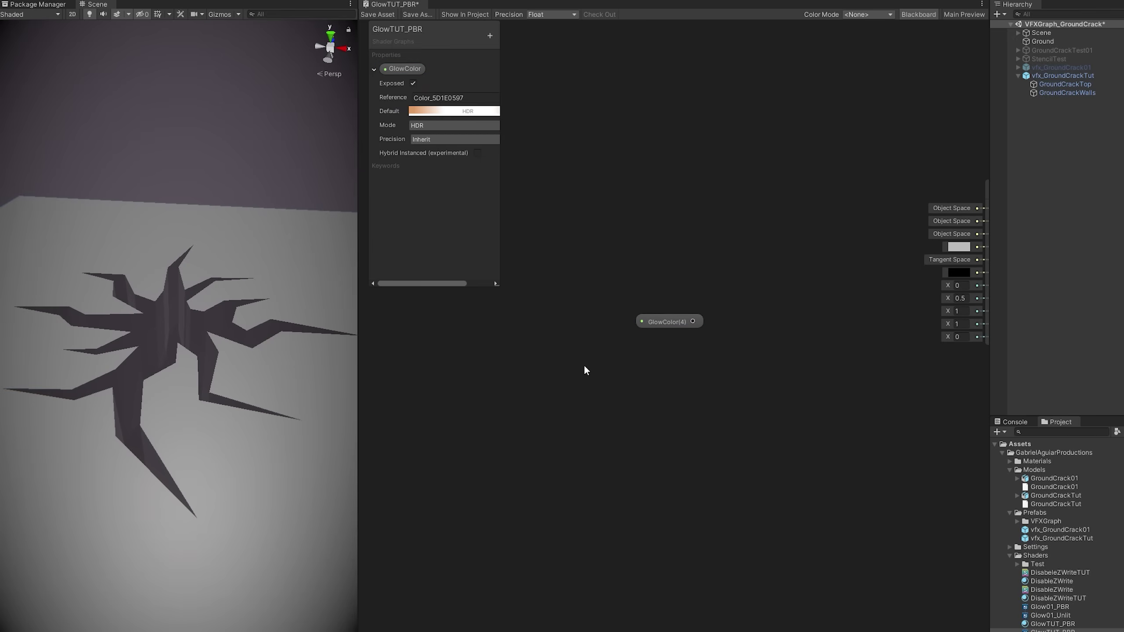
Add a UV node into a Split node, feeding its G channel into a Power node.
{"action": "key", "text": "space"}
{"action": "type", "text": "uv"}
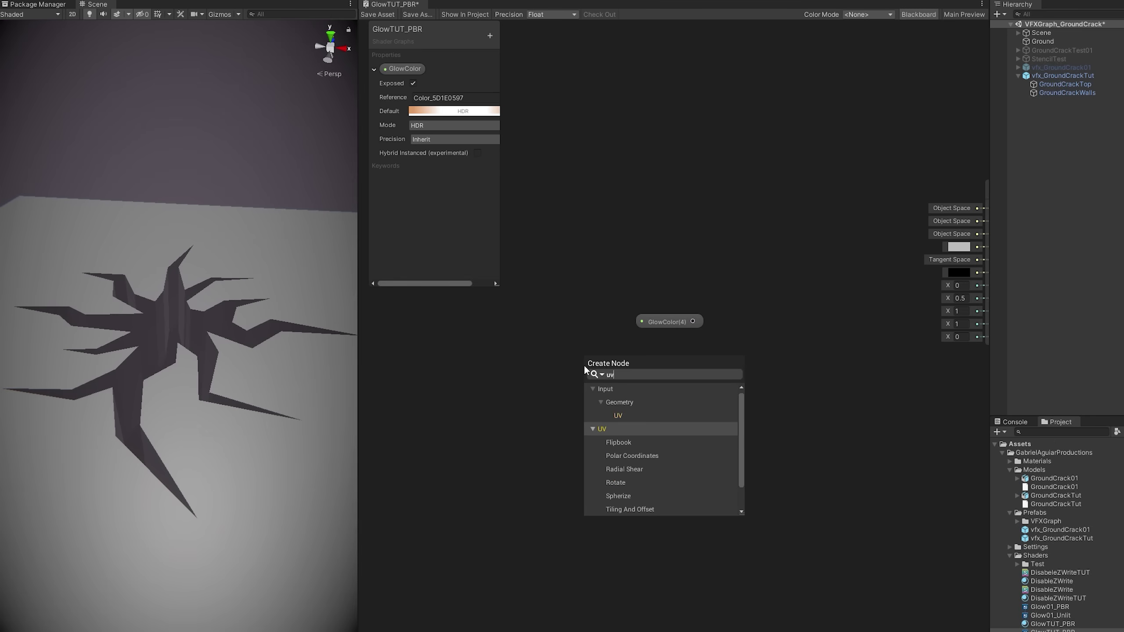
{"action": "key", "text": "Up"}
{"action": "key", "text": "Return"}
{"action": "left_click_drag", "start_coordinate": [584, 385], "coordinate": [400, 363]}
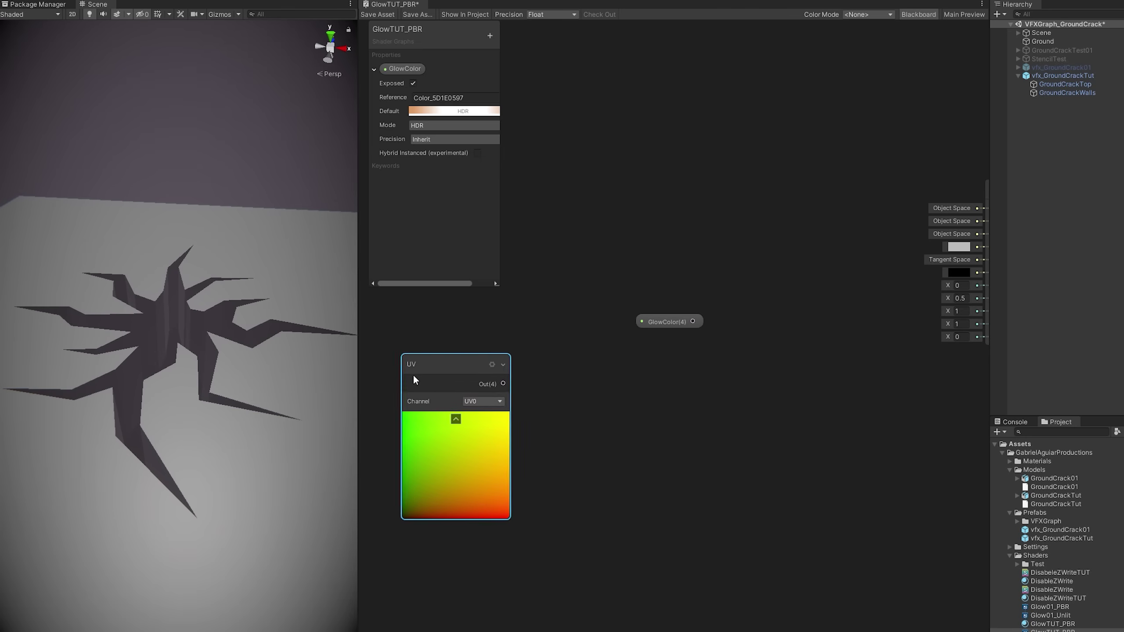
{"action": "left_click_drag", "start_coordinate": [504, 384], "coordinate": [551, 385]}
{"action": "type", "text": "split"}
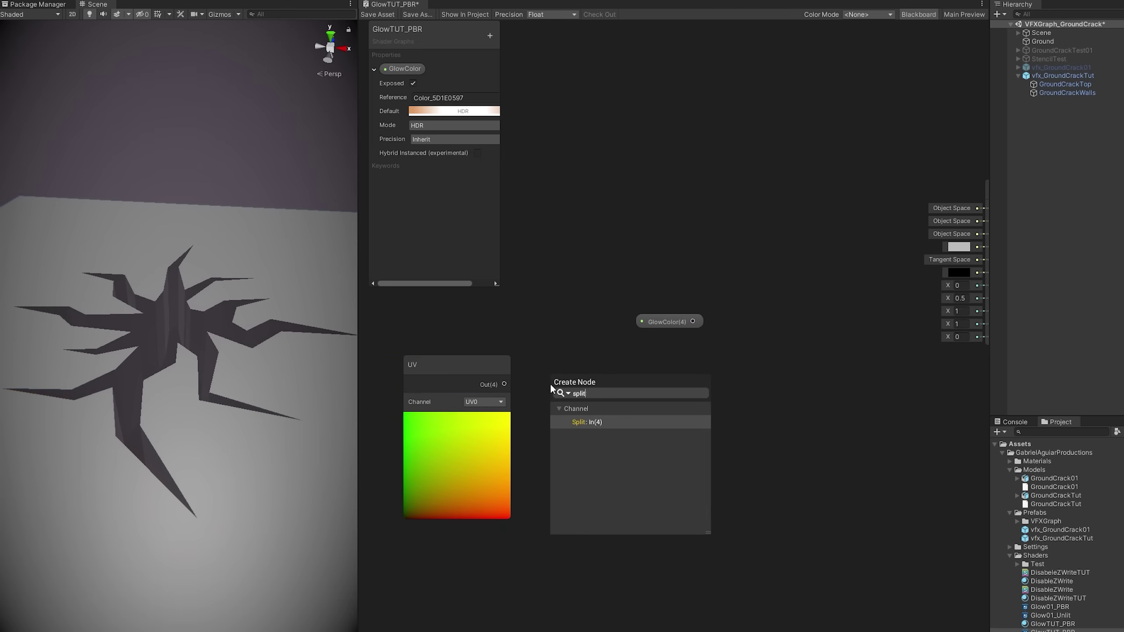
{"action": "key", "text": "Return"}
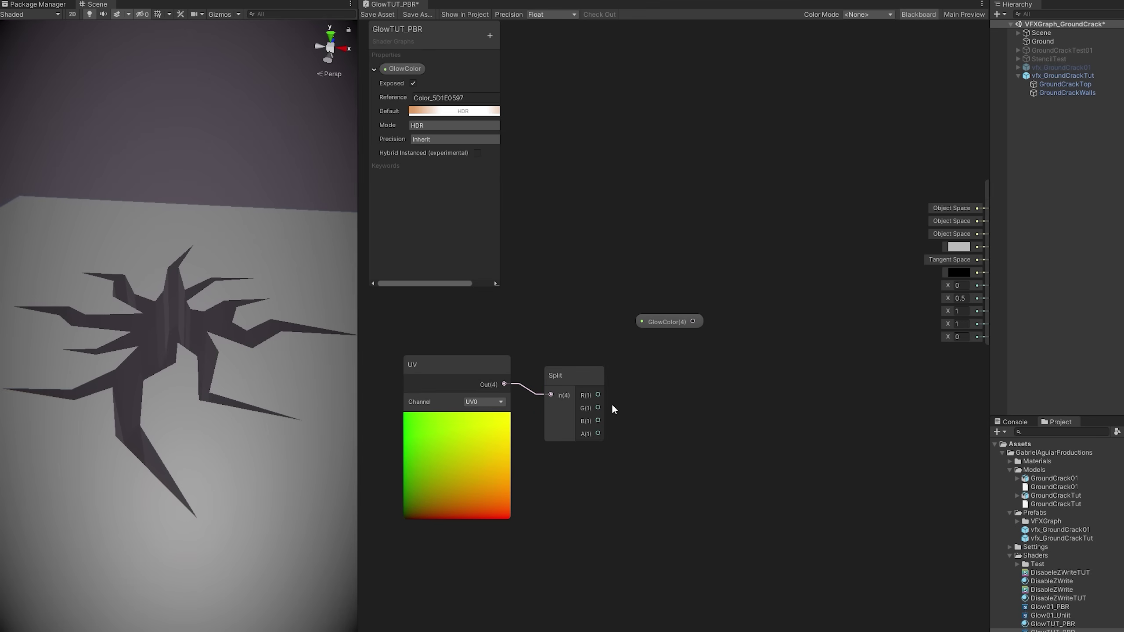
{"action": "left_click_drag", "start_coordinate": [598, 408], "coordinate": [703, 378]}
{"action": "type", "text": "power"}
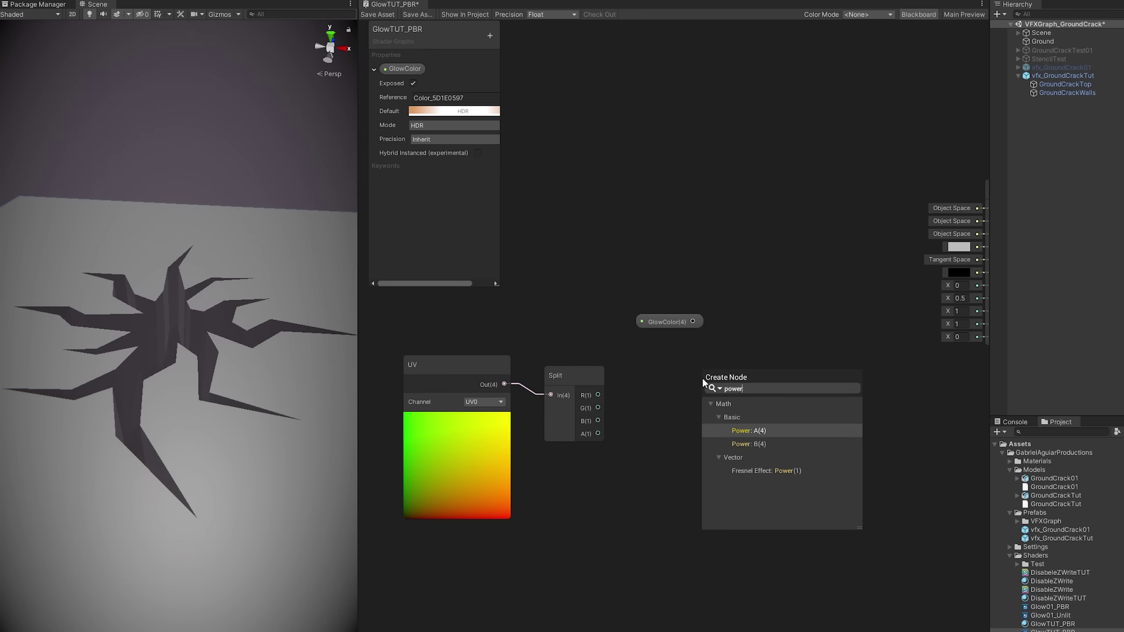
{"action": "key", "text": "Return"}
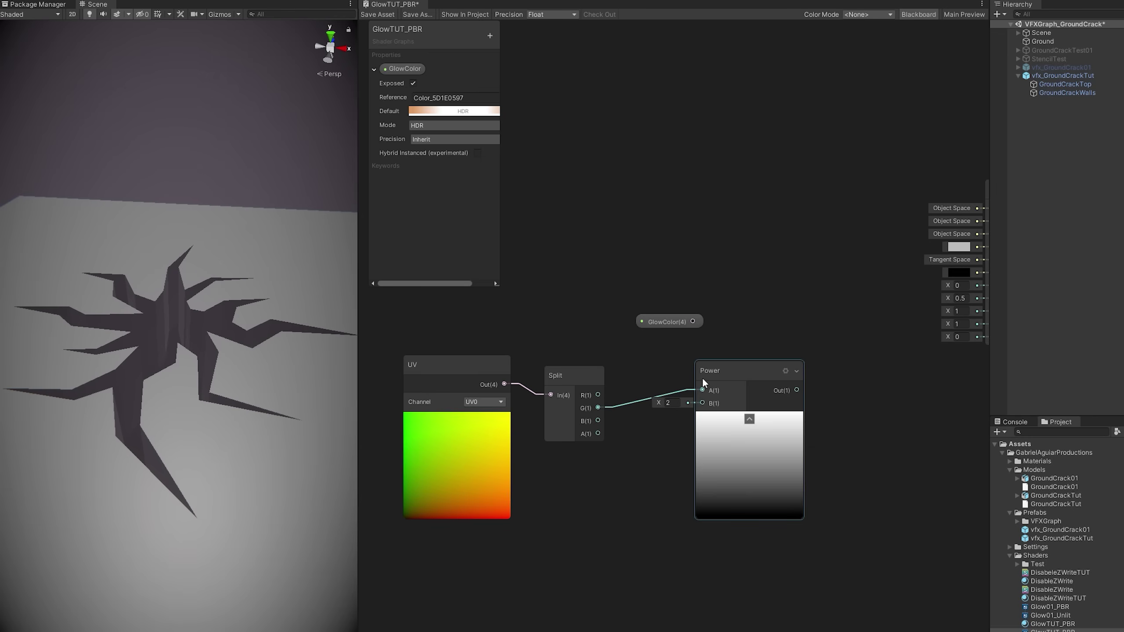
{"action": "left_click_drag", "start_coordinate": [727, 387], "coordinate": [700, 403]}
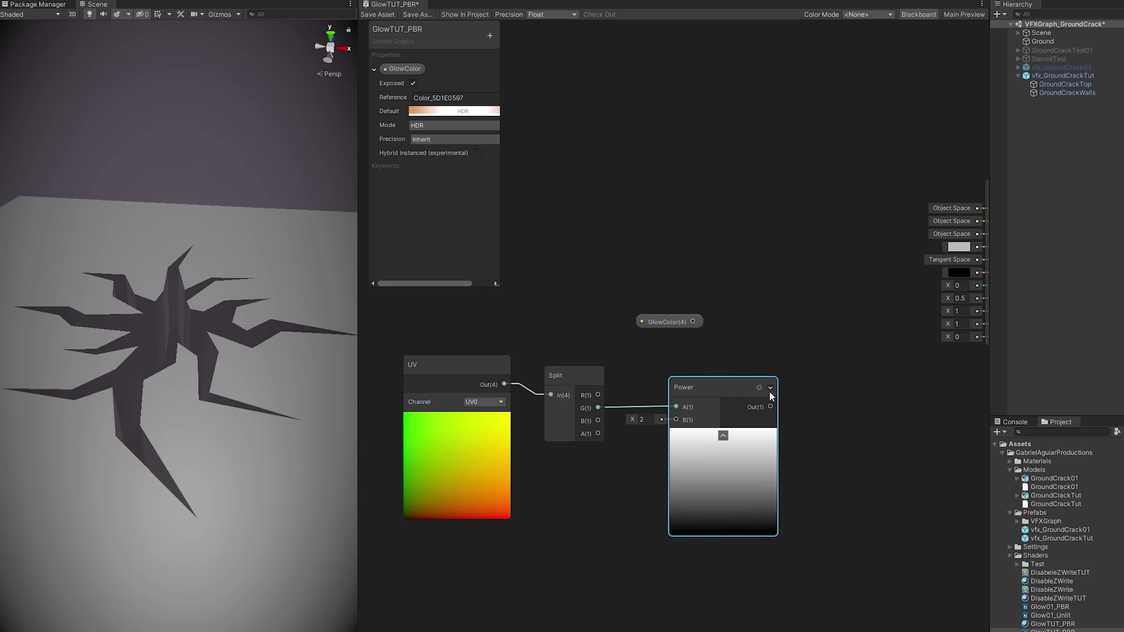
Multiply the Power output by GlowColor, connect it to PBR Master Emission, and save the graph.
{"action": "left_click_drag", "start_coordinate": [771, 407], "coordinate": [797, 387]}
{"action": "type", "text": "mul"}
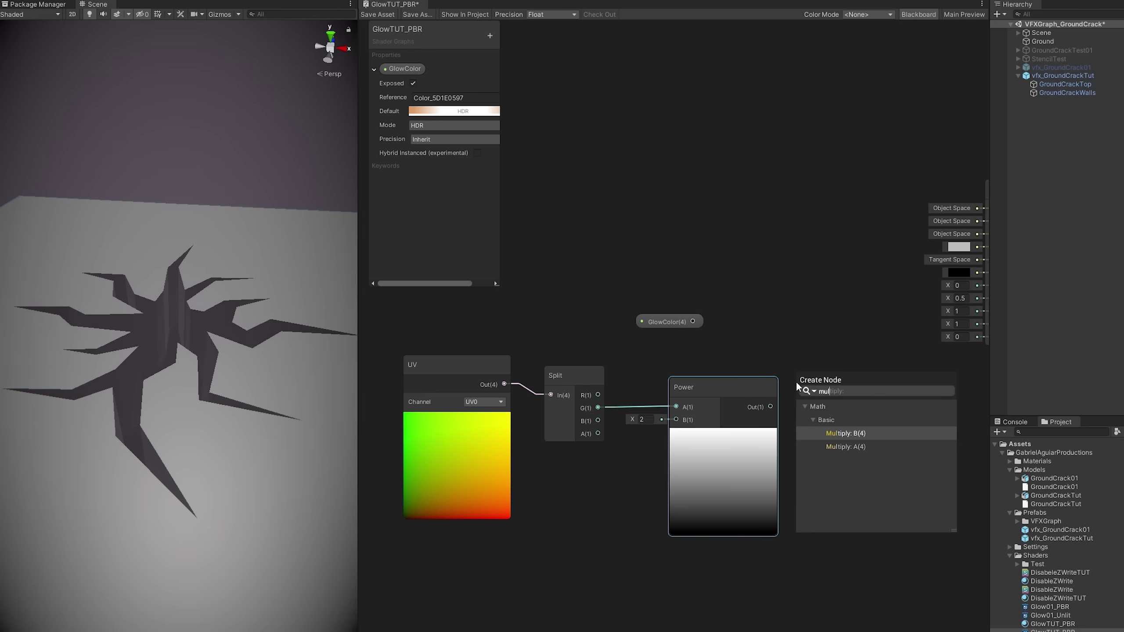
{"action": "double_click", "coordinate": [833, 436]}
{"action": "left_click_drag", "start_coordinate": [693, 321], "coordinate": [745, 368]}
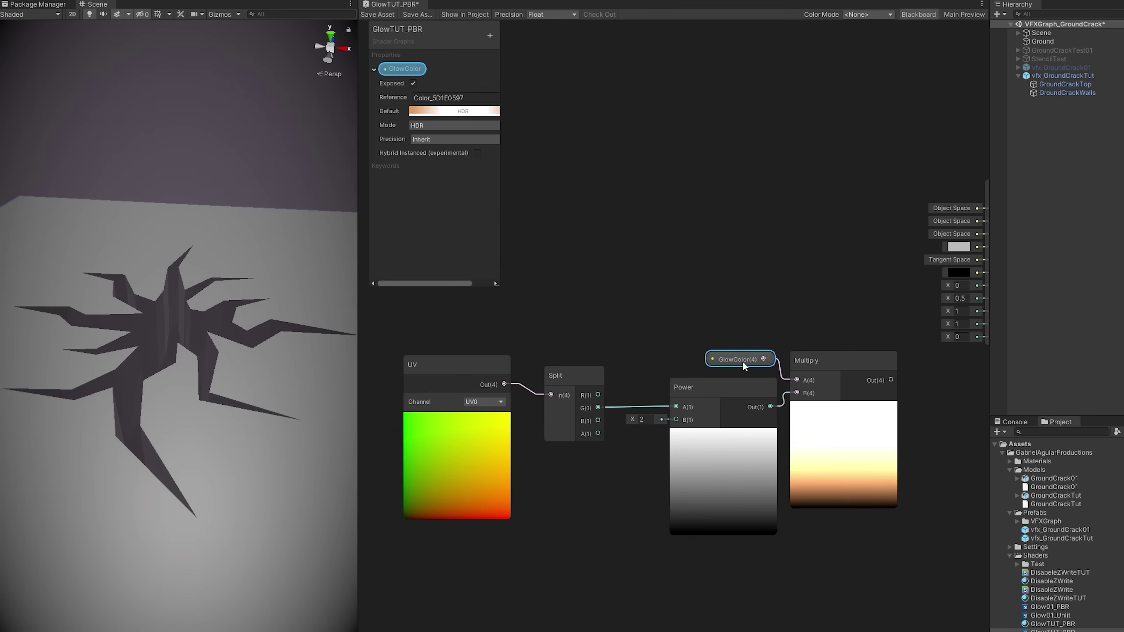
{"action": "left_click", "coordinate": [829, 359]}
{"action": "middle_click_drag", "start_coordinate": [881, 373], "coordinate": [687, 356]}
{"action": "left_click_drag", "start_coordinate": [703, 363], "coordinate": [796, 255]}
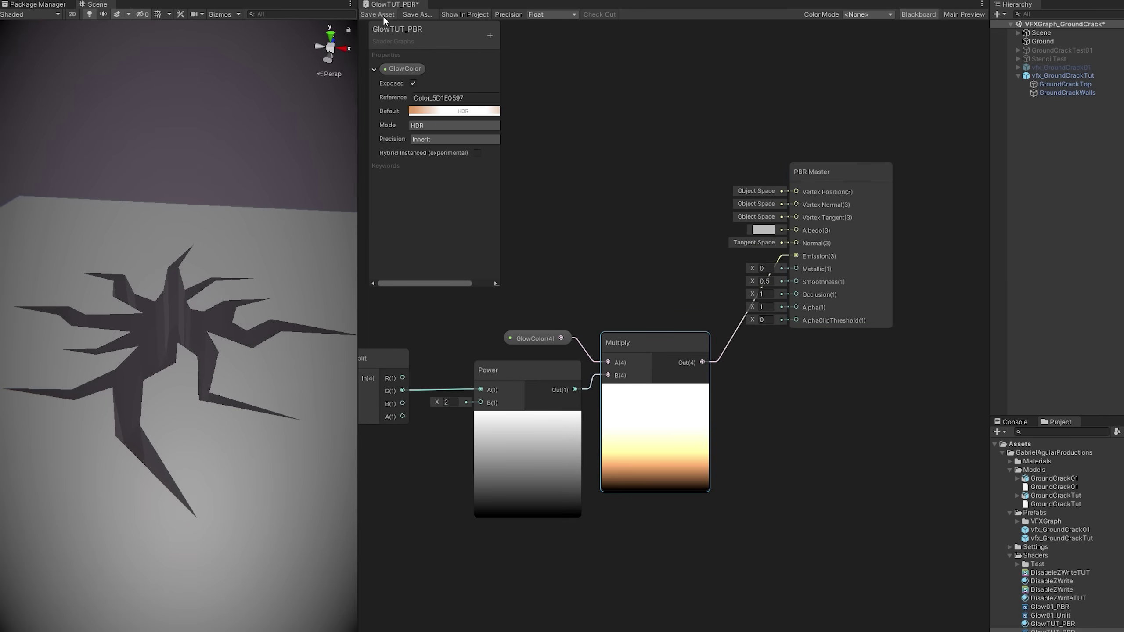
{"action": "key", "text": "ctrl+s"}
{"action": "middle_click_drag", "start_coordinate": [558, 464], "coordinate": [752, 469]}
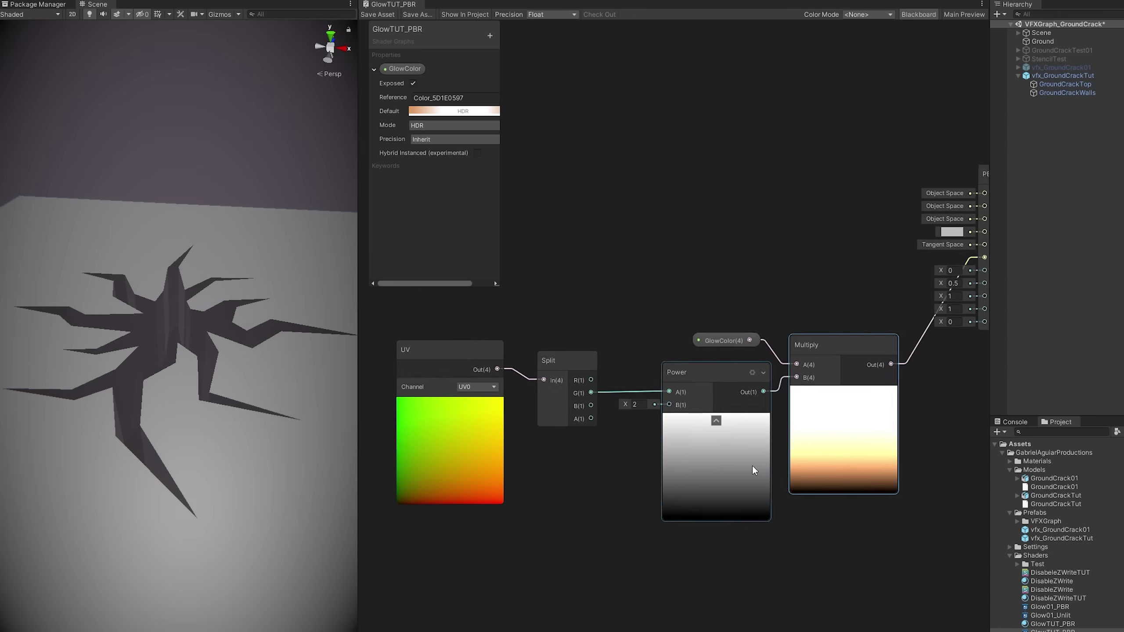
{"action": "left_click_drag", "start_coordinate": [232, 390], "coordinate": [258, 406], "text": "alt"}
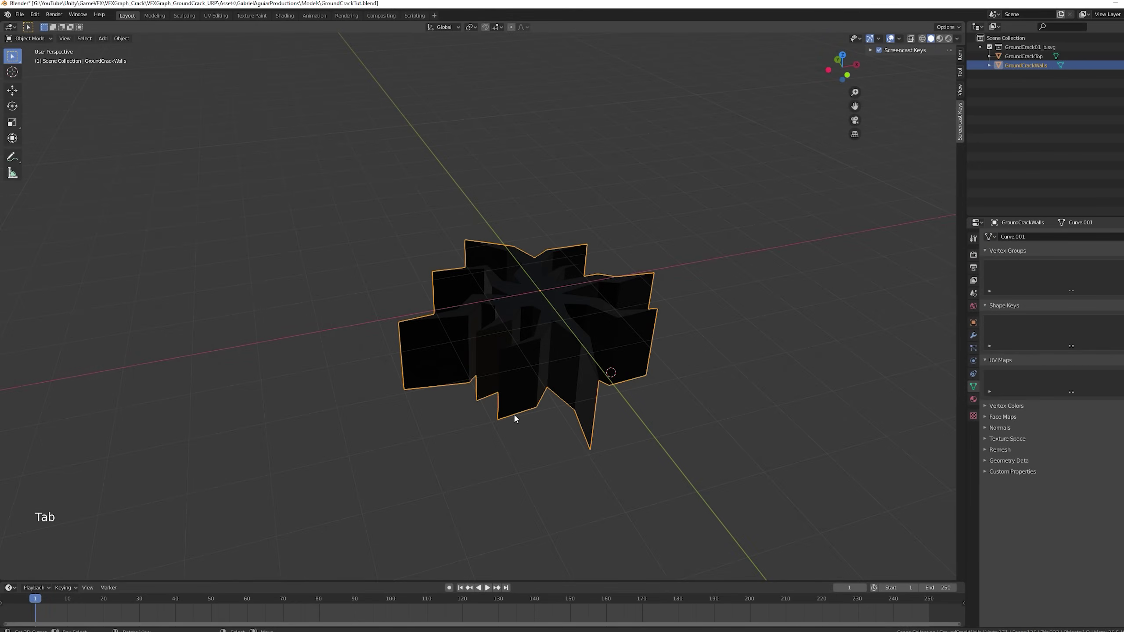
Split off a second viewport and turn it into a UV Editor.
{"action": "middle_click_drag", "start_coordinate": [513, 413], "coordinate": [504, 409]}
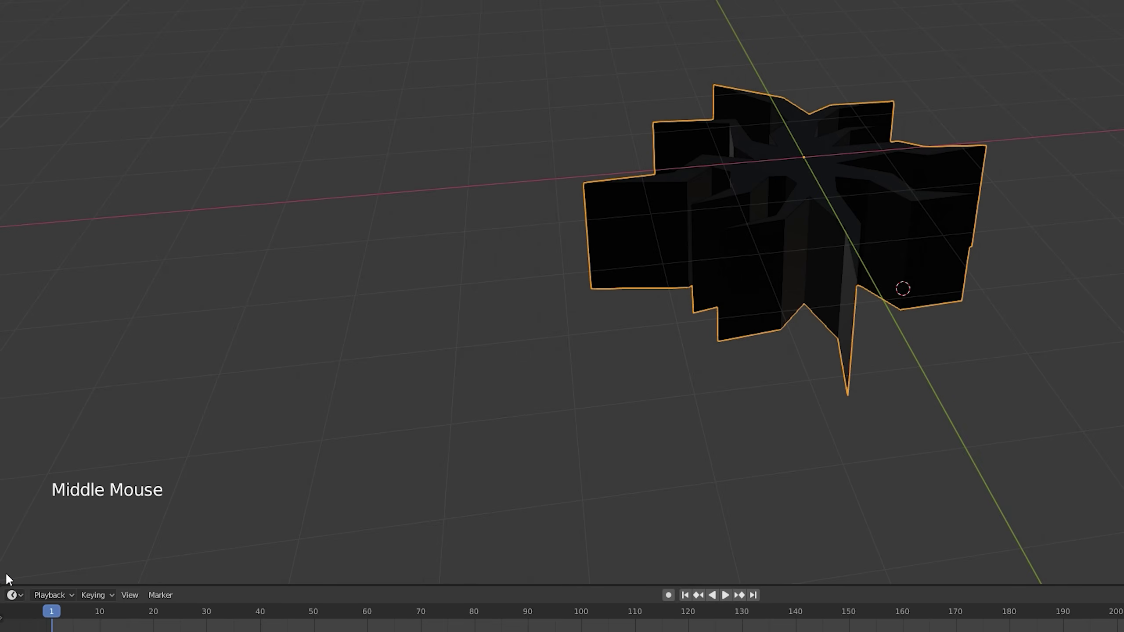
{"action": "left_click", "coordinate": [9, 577]}
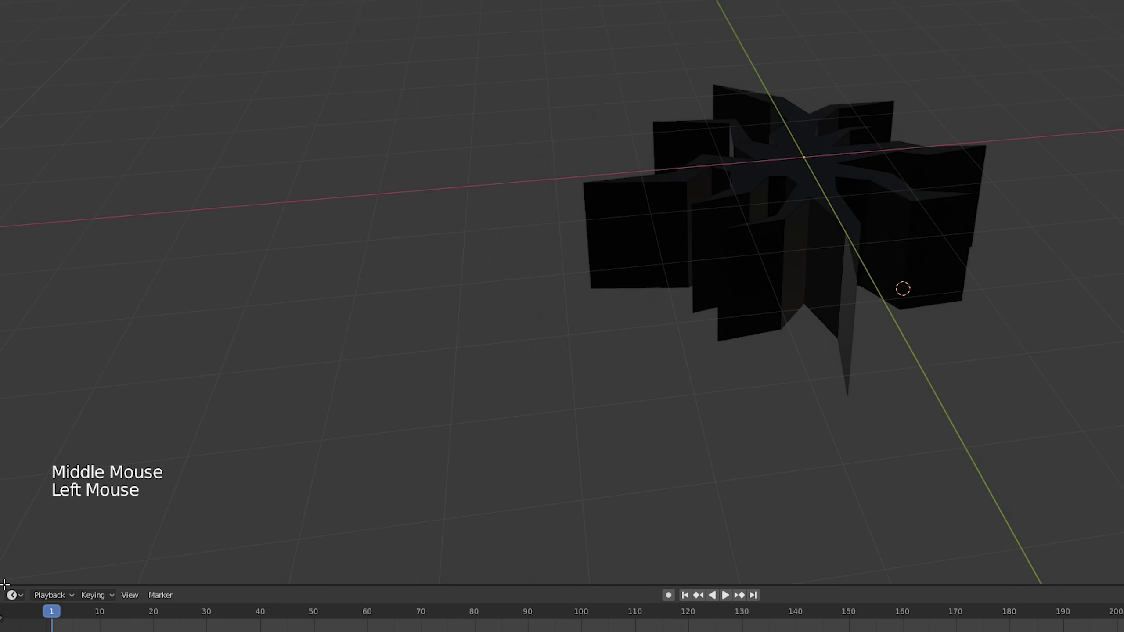
{"action": "left_click_drag", "start_coordinate": [5, 585], "coordinate": [575, 543]}
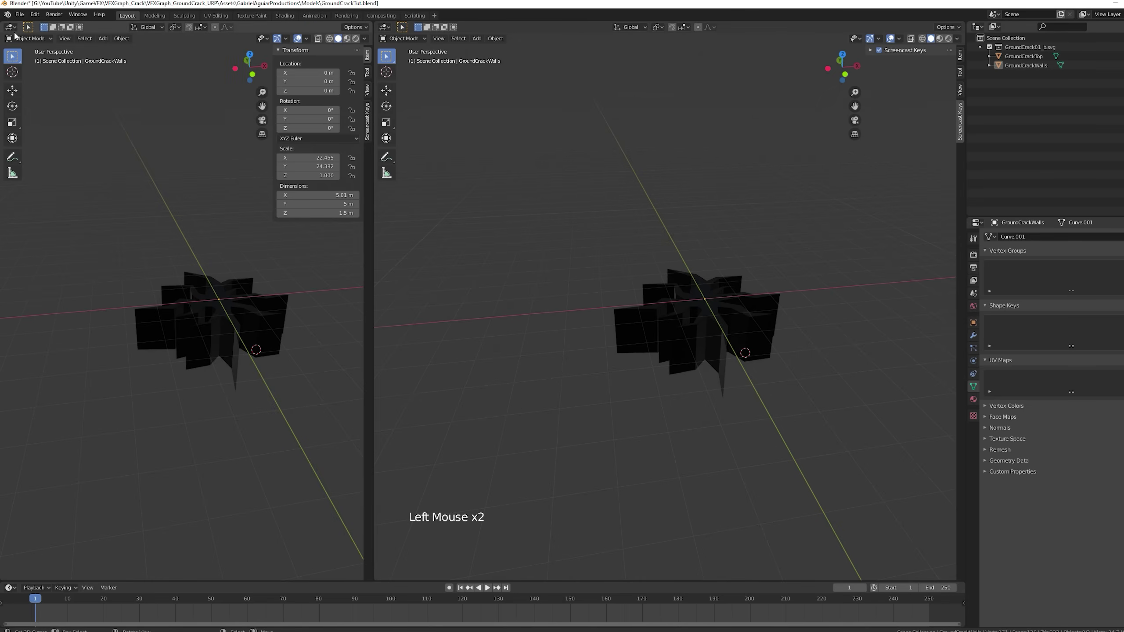
{"action": "left_click", "coordinate": [11, 28]}
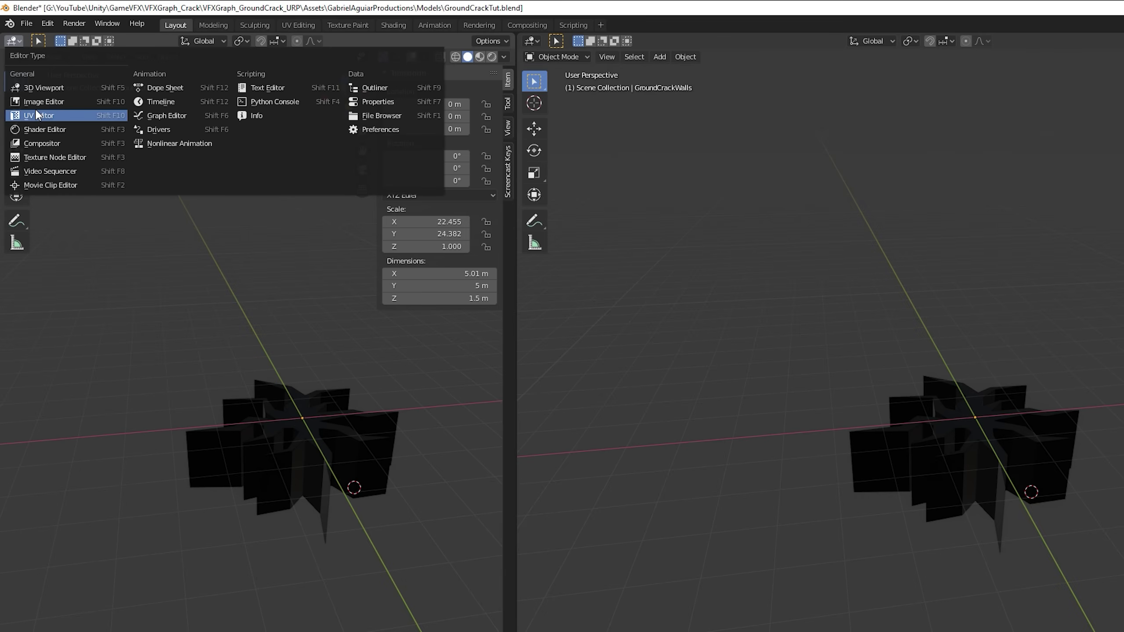
{"action": "left_click", "coordinate": [38, 116]}
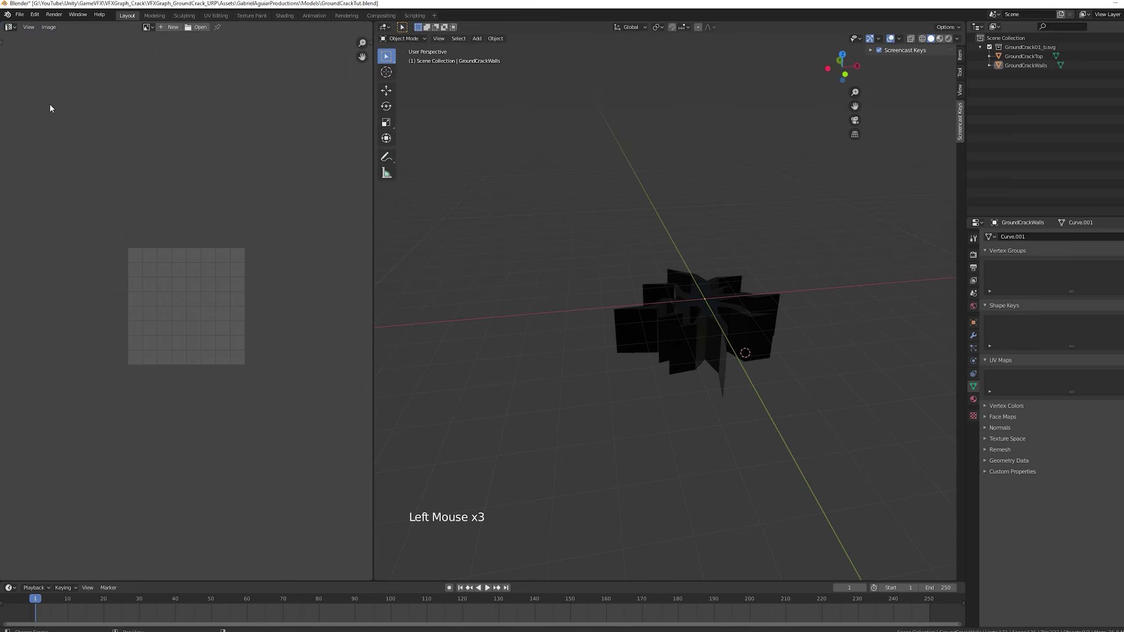
{"action": "scroll", "coordinate": [711, 348], "scroll_direction": "up", "scroll_amount": 2}
In front wireframe view, box-select the walls' bottom faces and separate them by selection.
{"action": "right_click", "coordinate": [708, 348]}
{"action": "key", "text": "Tab"}
{"action": "key", "text": "a"}
{"action": "key", "text": "a"}
{"action": "key", "text": "a"}
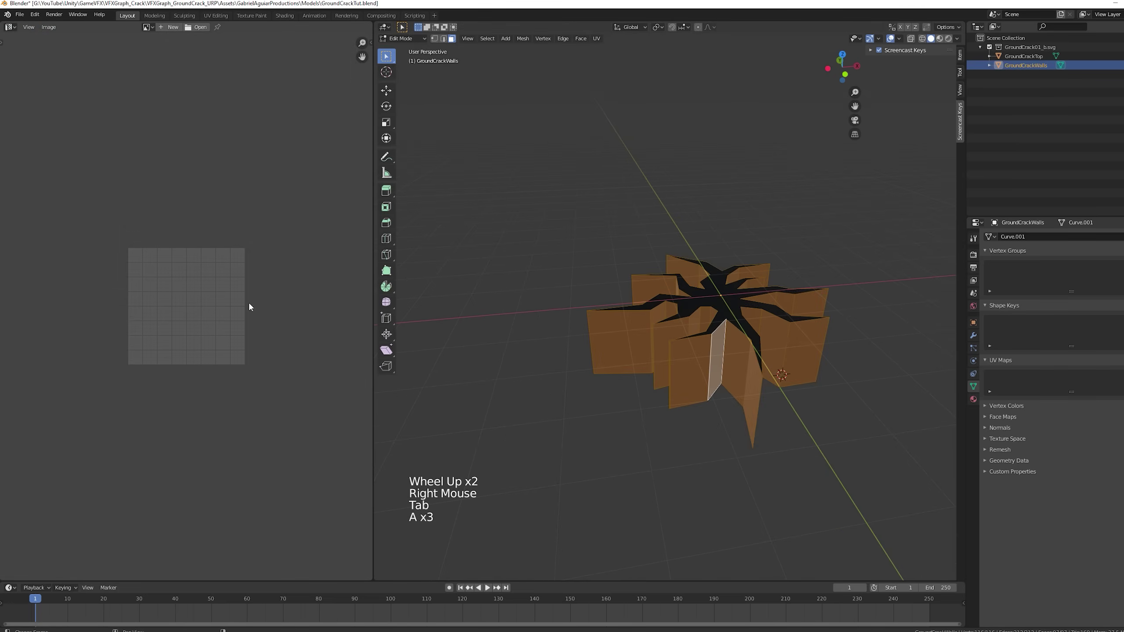
{"action": "middle_click_drag", "start_coordinate": [721, 398], "coordinate": [724, 358]}
{"action": "key", "text": "KP_1"}
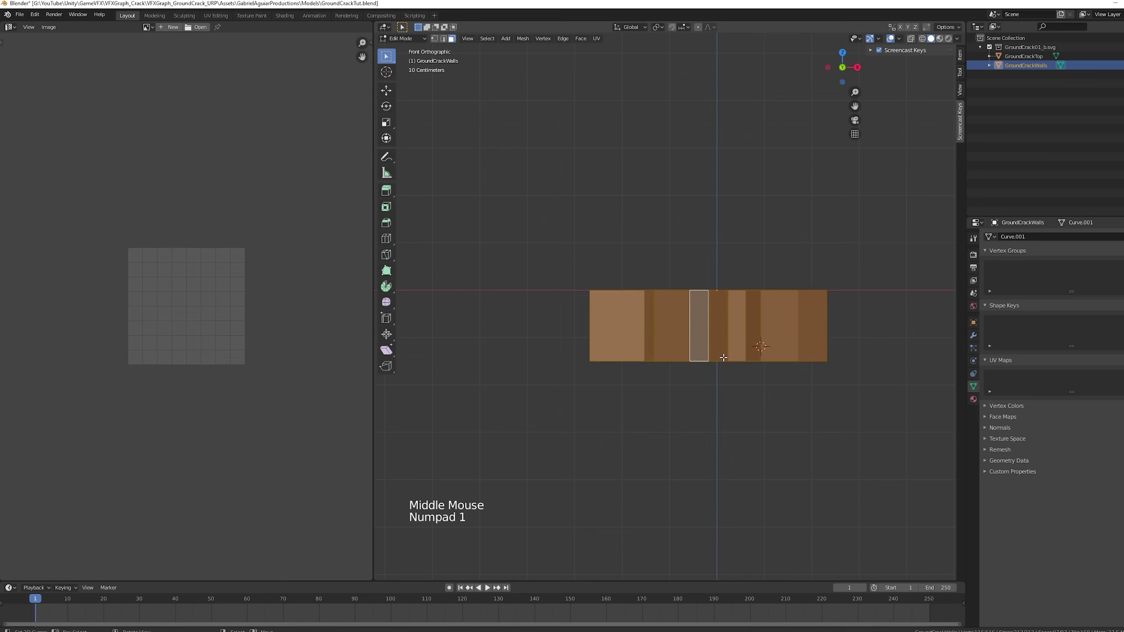
{"action": "key", "text": "z"}
{"action": "key", "text": "a"}
{"action": "key", "text": "ctrl+Tab"}
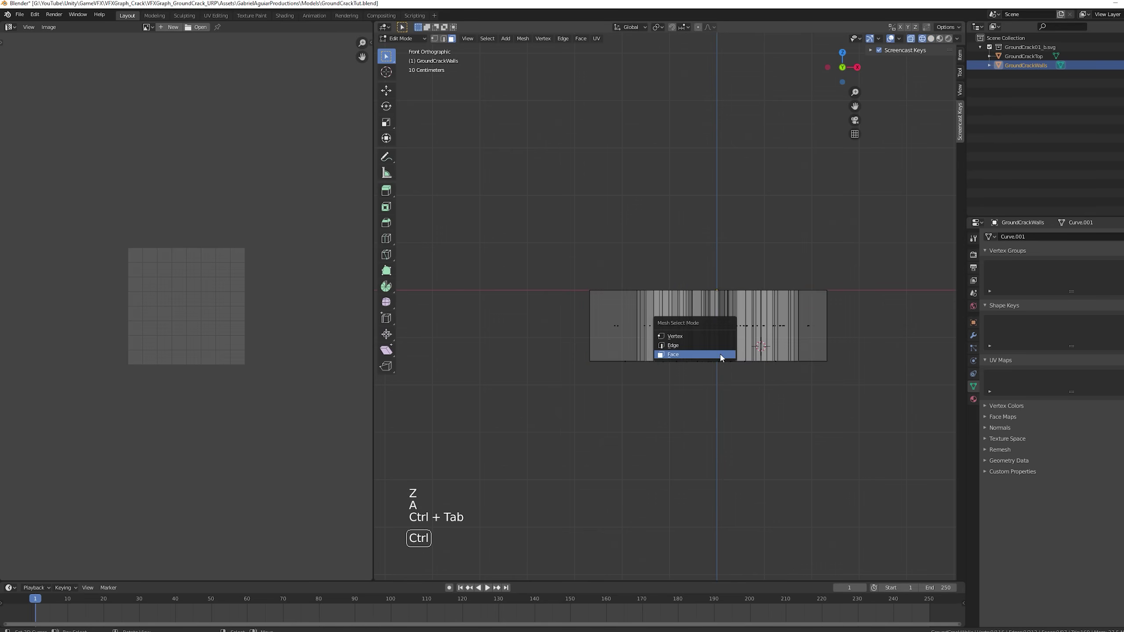
{"action": "key", "text": "b"}
{"action": "left_click_drag", "start_coordinate": [863, 349], "coordinate": [574, 398]}
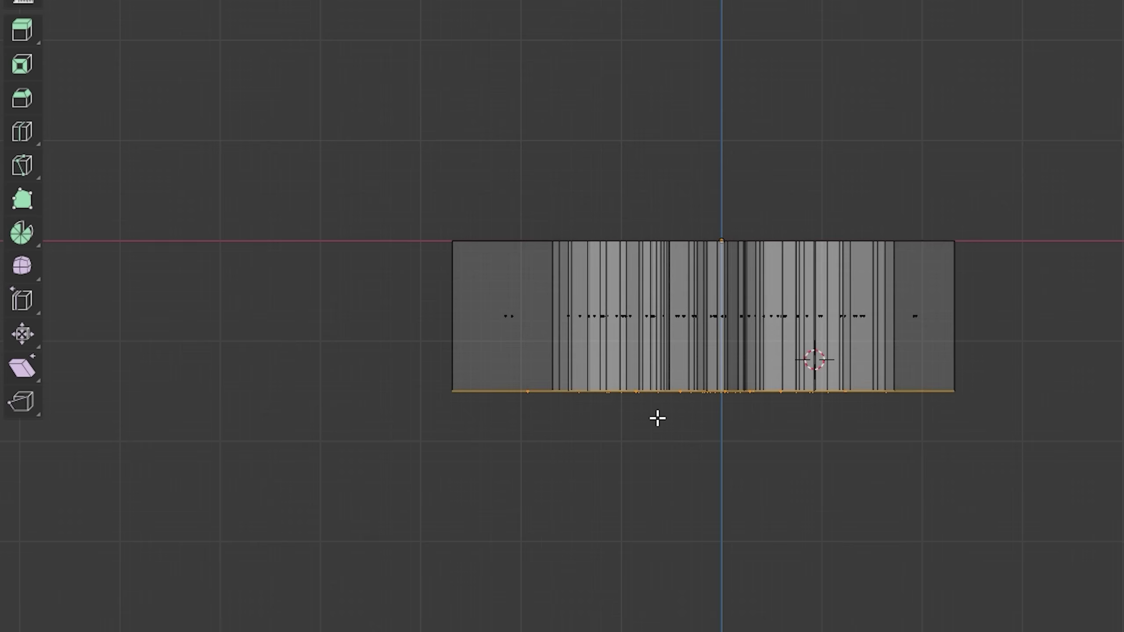
{"action": "key", "text": "p"}
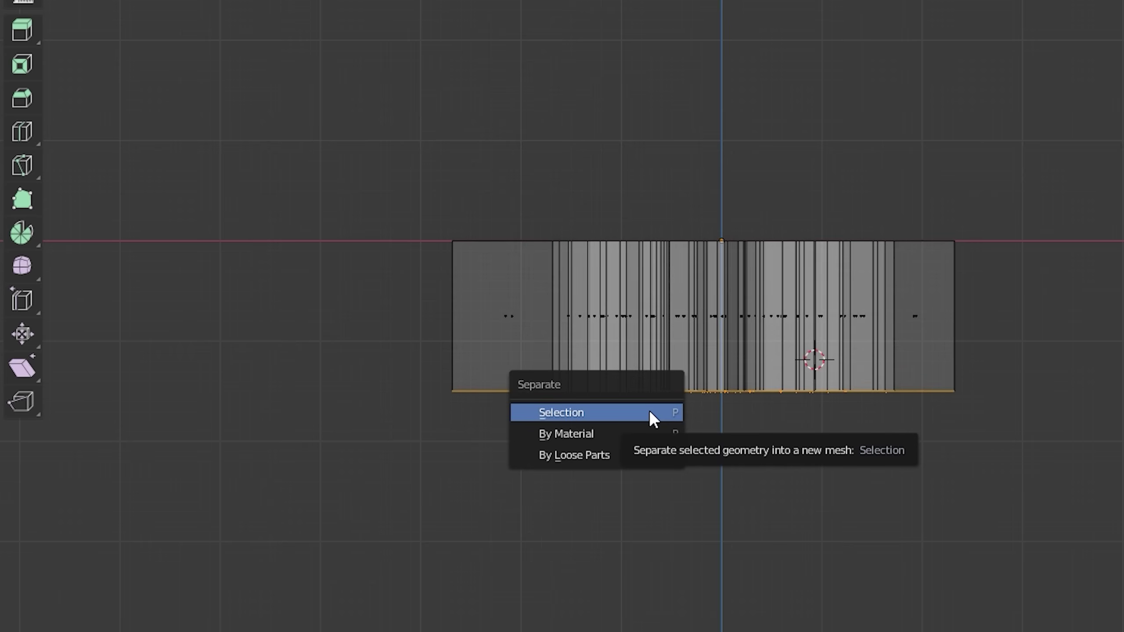
{"action": "left_click", "coordinate": [649, 412]}
Rename the separated GroundCrackWalls.001 object to GroundCrackBottom.
{"action": "middle_click_drag", "start_coordinate": [690, 382], "coordinate": [690, 383]}
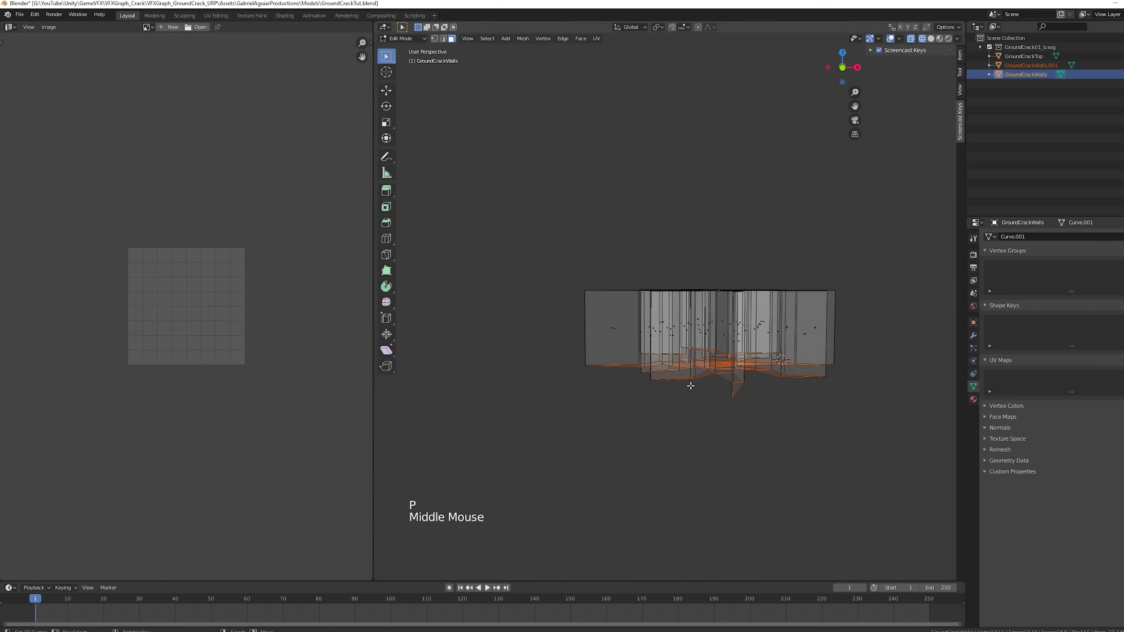
{"action": "key", "text": "Tab"}
{"action": "right_click", "coordinate": [692, 380]}
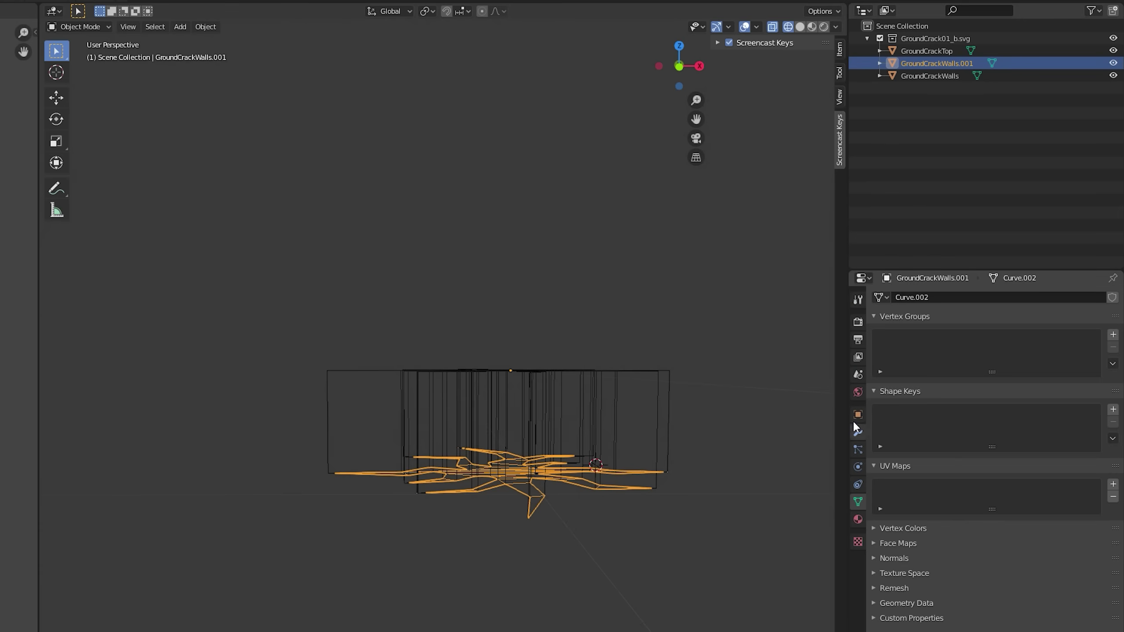
{"action": "left_click", "coordinate": [973, 322]}
{"action": "left_click", "coordinate": [1062, 237]}
{"action": "key", "text": "BackSpace"}
{"action": "key", "text": "BackSpace"}
{"action": "key", "text": "BackSpace"}
{"action": "key", "text": "BackSpace"}
{"action": "key", "text": "BackSpace"}
{"action": "key", "text": "BackSpace"}
{"action": "key", "text": "BackSpace"}
{"action": "key", "text": "BackSpace"}
{"action": "key", "text": "BackSpace"}
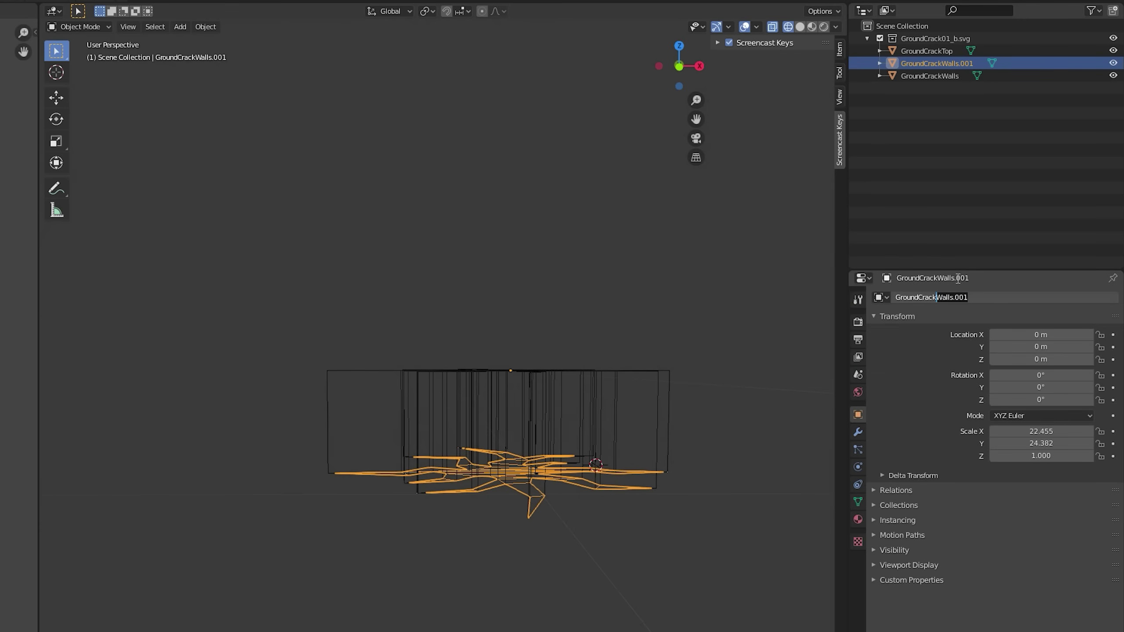
{"action": "type", "text": "Bottom"}
{"action": "key", "text": "Return"}
Select GroundCrackBottom and look straight down on it from the top view.
{"action": "left_click", "coordinate": [926, 74]}
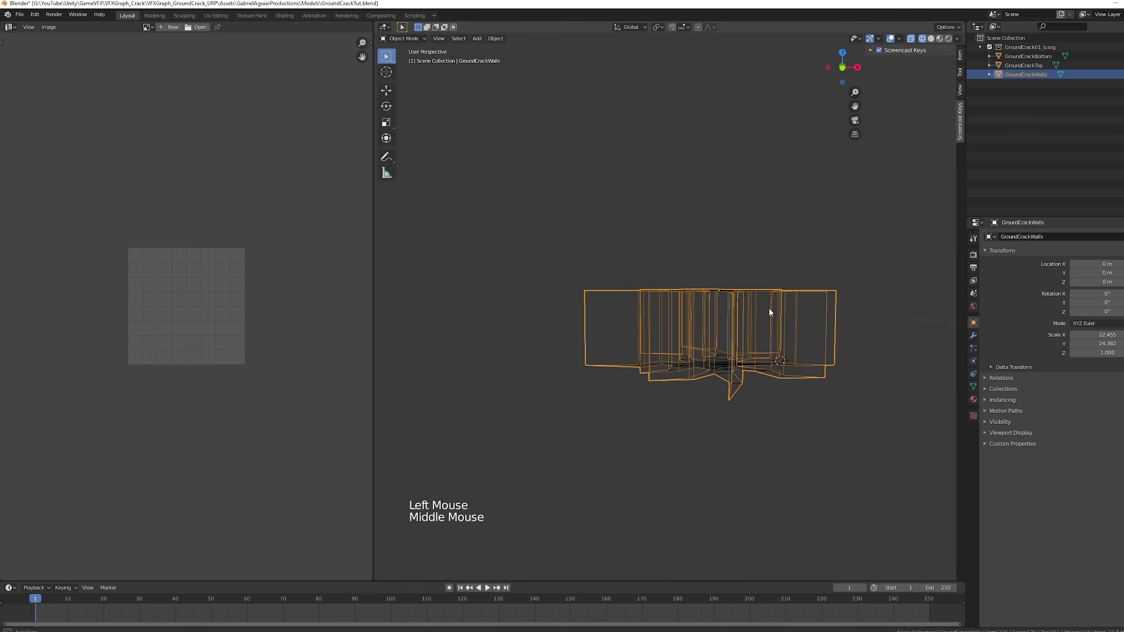
{"action": "mouse_move", "coordinate": [580, 403]}
{"action": "middle_mouse_down"}
{"action": "mouse_move", "coordinate": [547, 423]}
{"action": "mouse_move", "coordinate": [580, 402]}
{"action": "middle_mouse_up"}
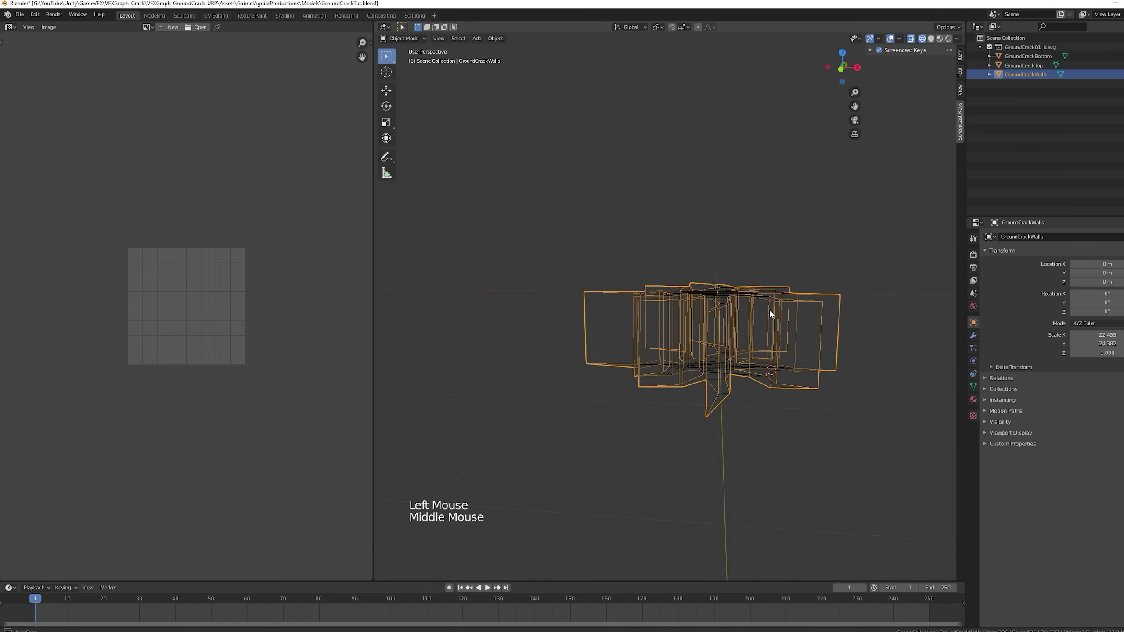
{"action": "right_click", "coordinate": [761, 367]}
{"action": "scroll", "coordinate": [762, 354], "scroll_direction": "up", "scroll_amount": 1}
{"action": "middle_click_drag", "start_coordinate": [762, 354], "coordinate": [759, 349]}
{"action": "middle_click_drag", "start_coordinate": [759, 350], "coordinate": [726, 326], "text": "shift"}
{"action": "key", "text": "KP_7"}
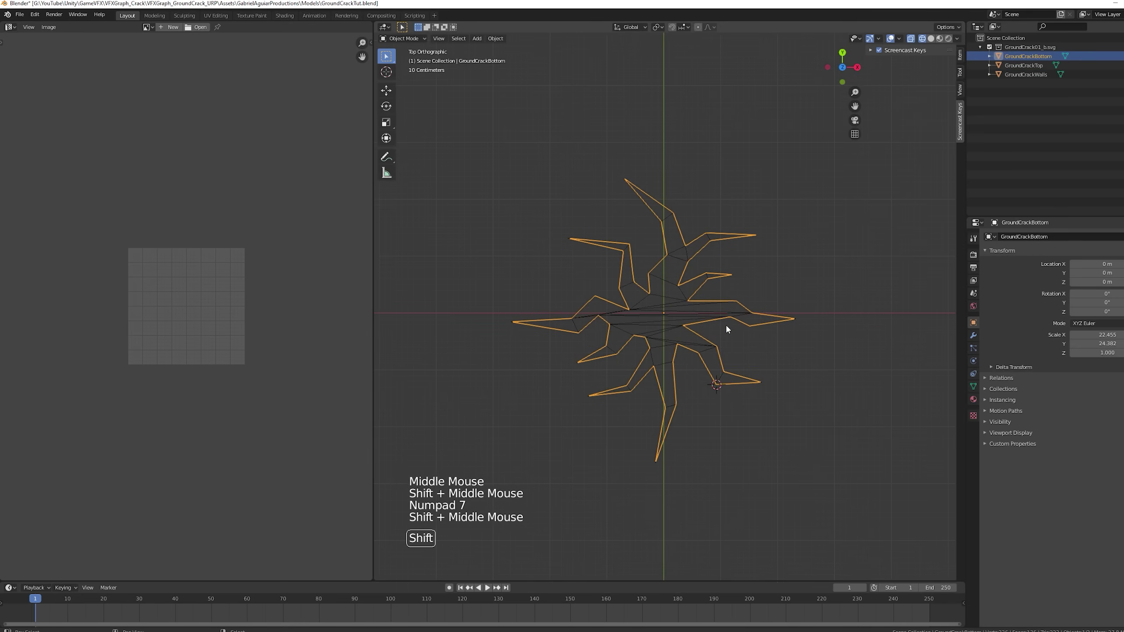
{"action": "scroll", "coordinate": [726, 329], "scroll_direction": "up", "scroll_amount": 3}
Select all floor faces and apply Project from View (Bounds) for the UVs.
{"action": "key", "text": "Tab"}
{"action": "scroll", "coordinate": [729, 327], "scroll_direction": "down", "scroll_amount": 3}
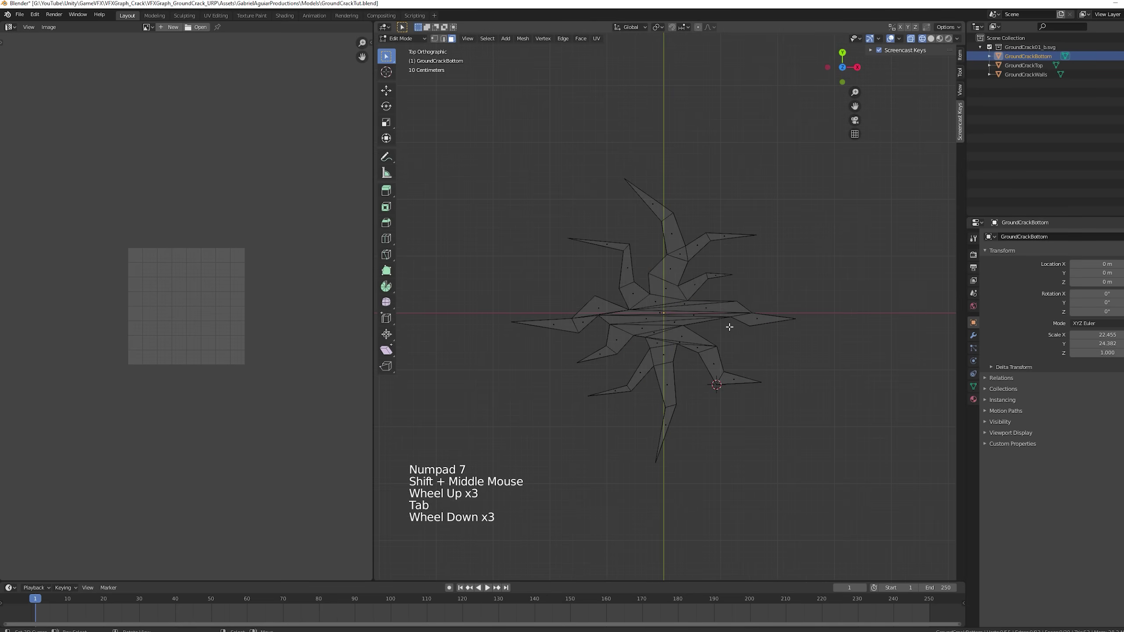
{"action": "key", "text": "a"}
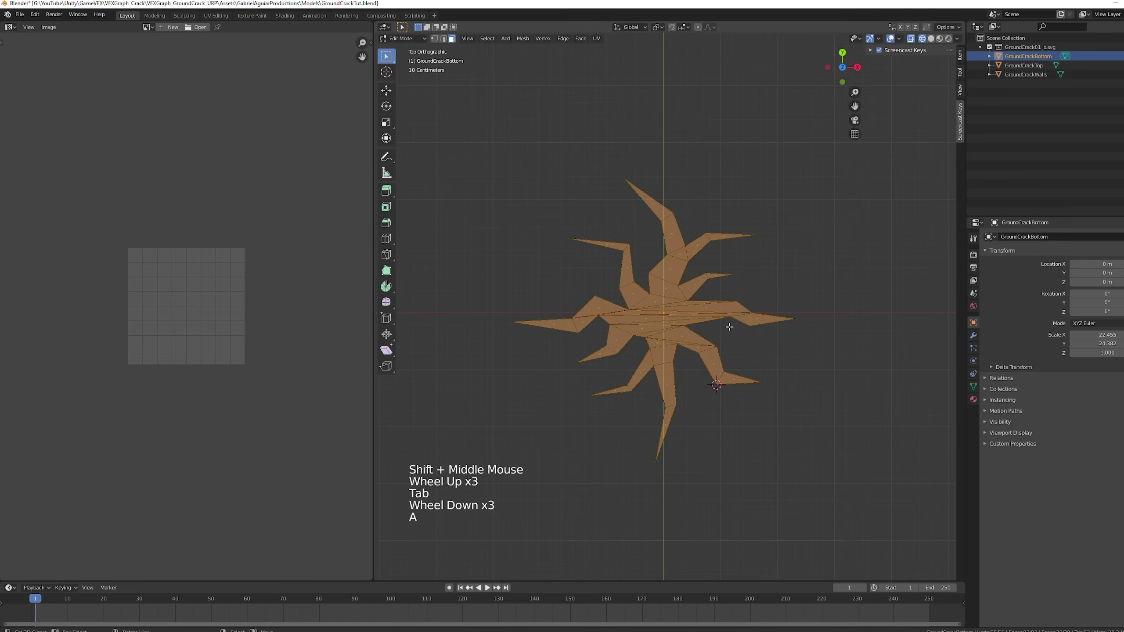
{"action": "key", "text": "u"}
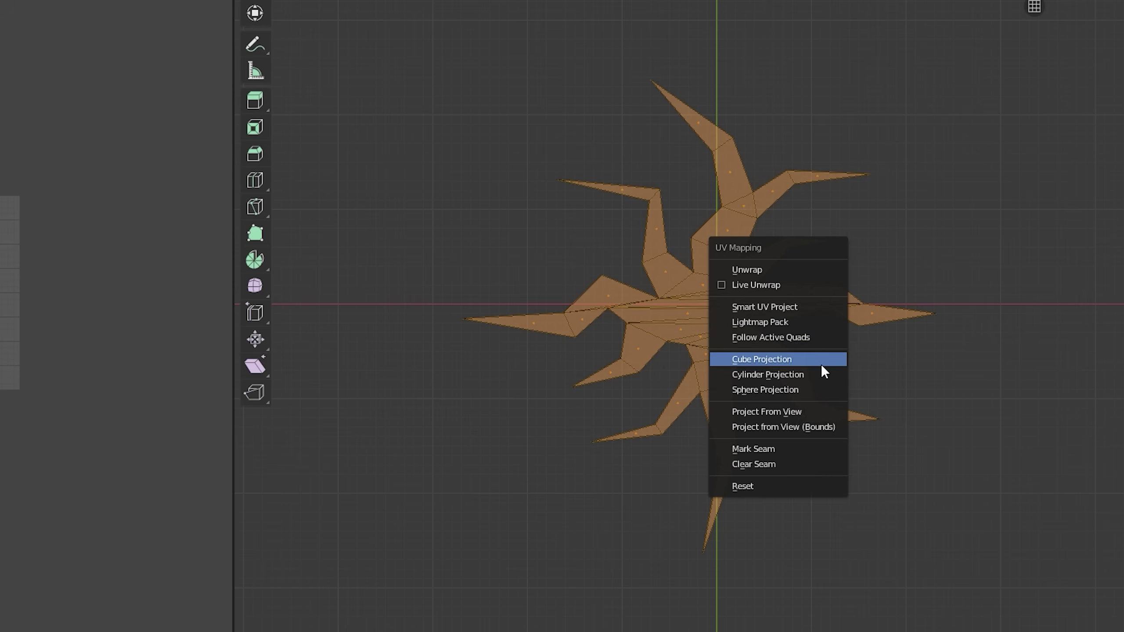
{"action": "left_click", "coordinate": [792, 426]}
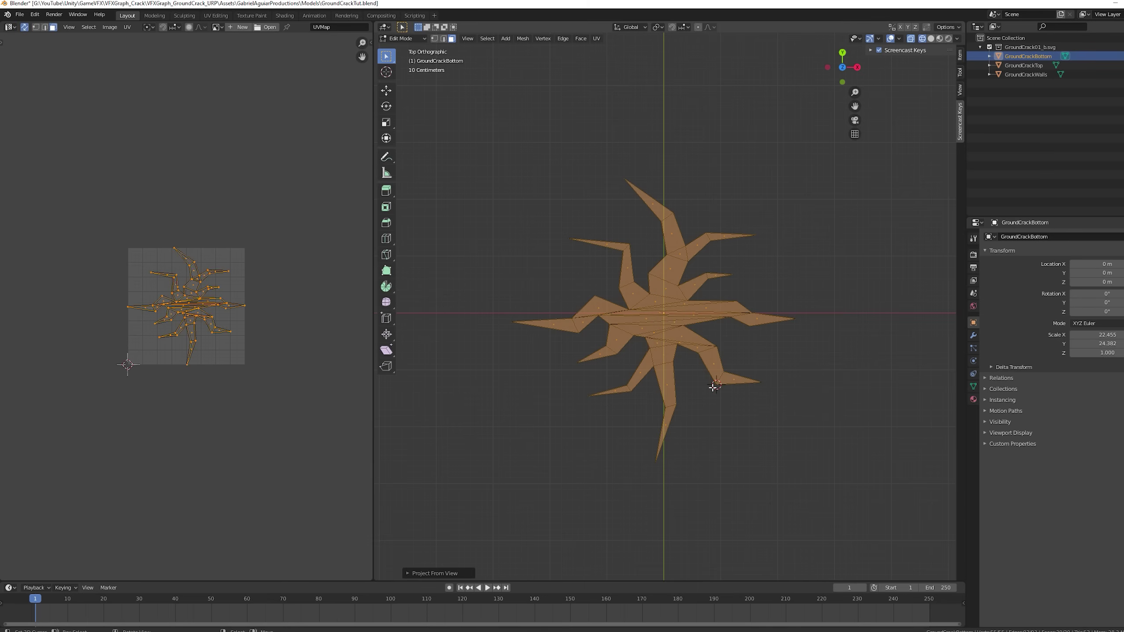
{"action": "scroll", "coordinate": [257, 295], "scroll_direction": "up", "scroll_amount": 4}
{"action": "key", "text": "Tab"}
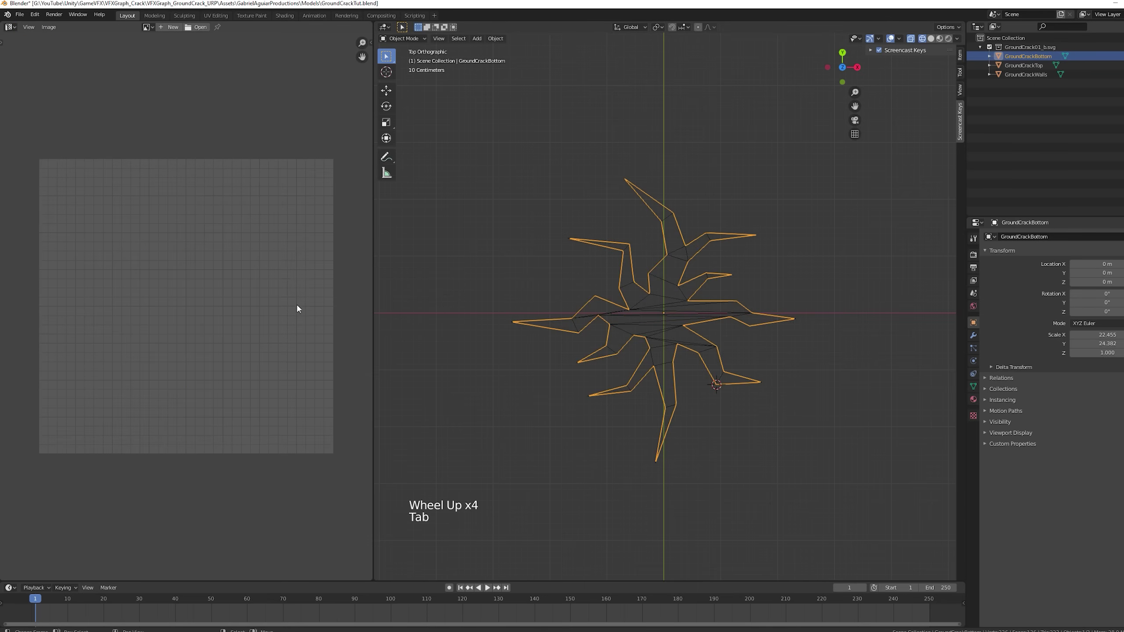
Unwrap all GroundCrackWalls faces following their quad layout.
{"action": "middle_click_drag", "start_coordinate": [588, 340], "coordinate": [614, 262]}
{"action": "right_click", "coordinate": [612, 266]}
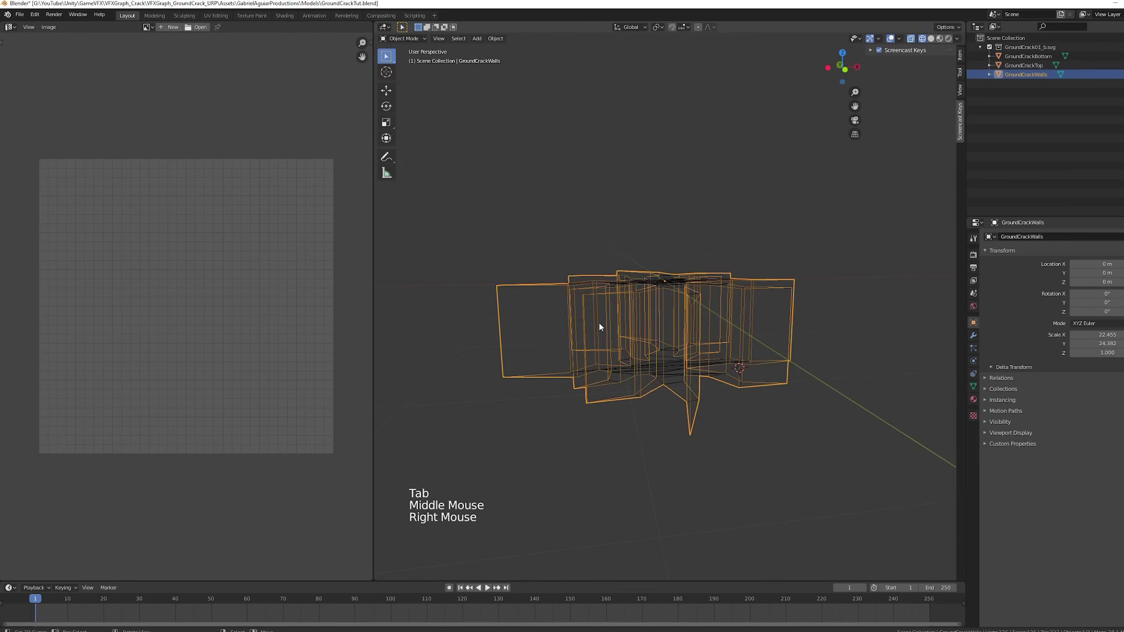
{"action": "double_click", "coordinate": [588, 330]}
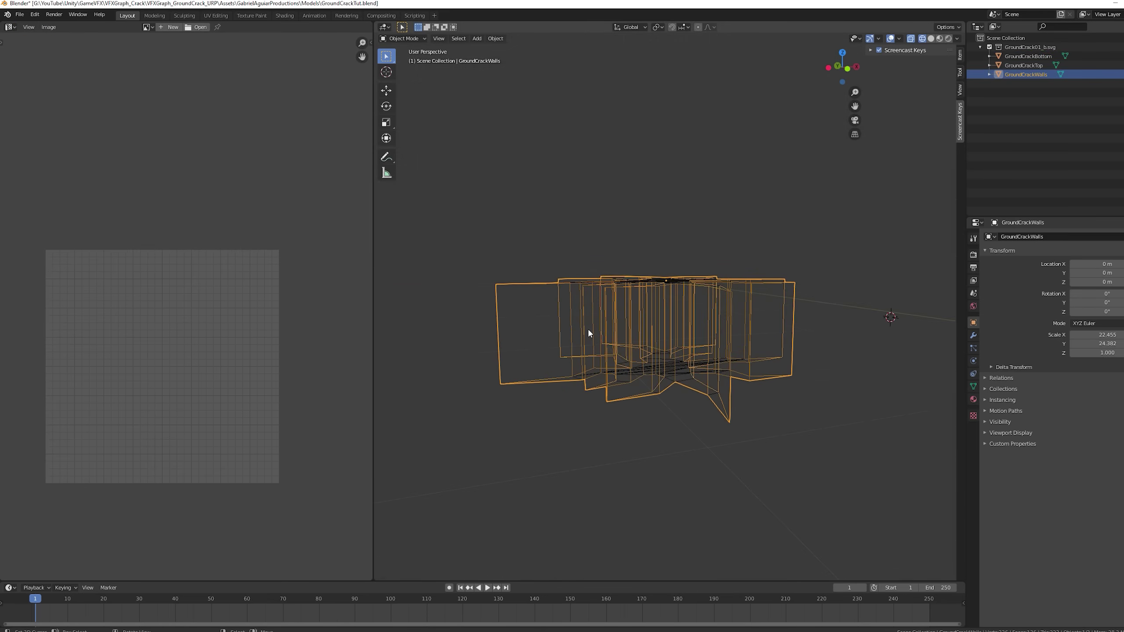
{"action": "key", "text": "Tab"}
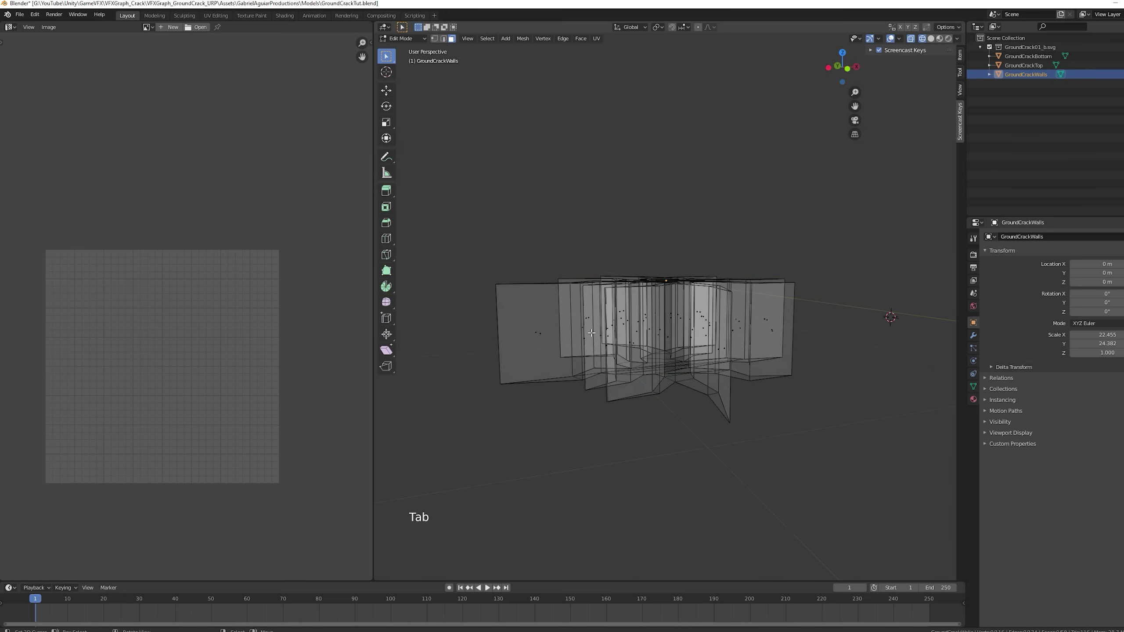
{"action": "key", "text": "a"}
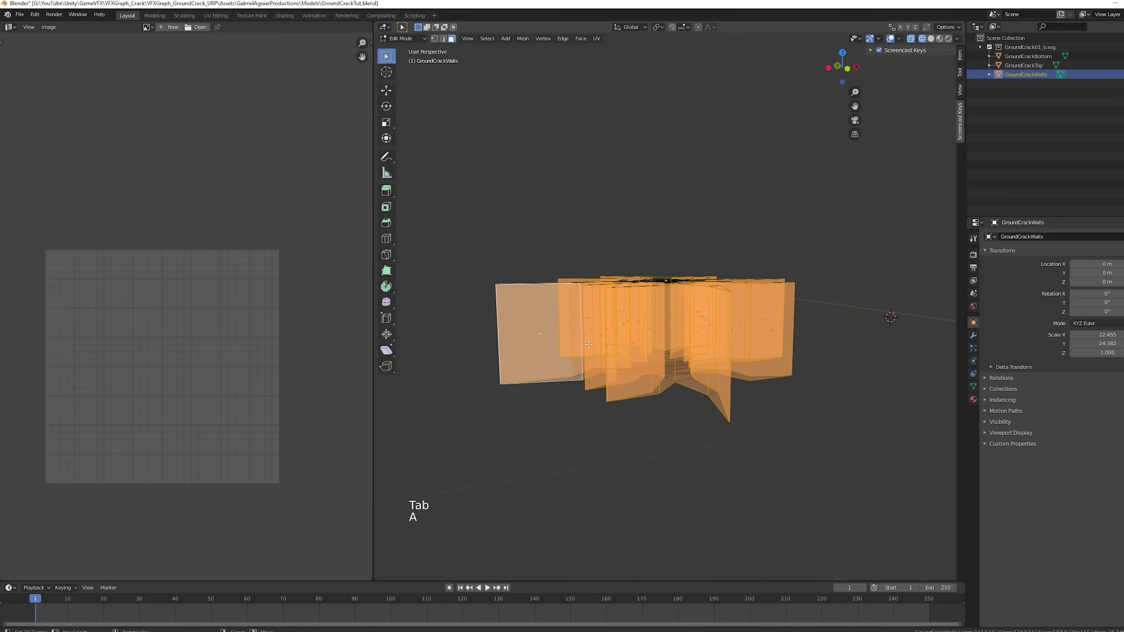
{"action": "key", "text": "u"}
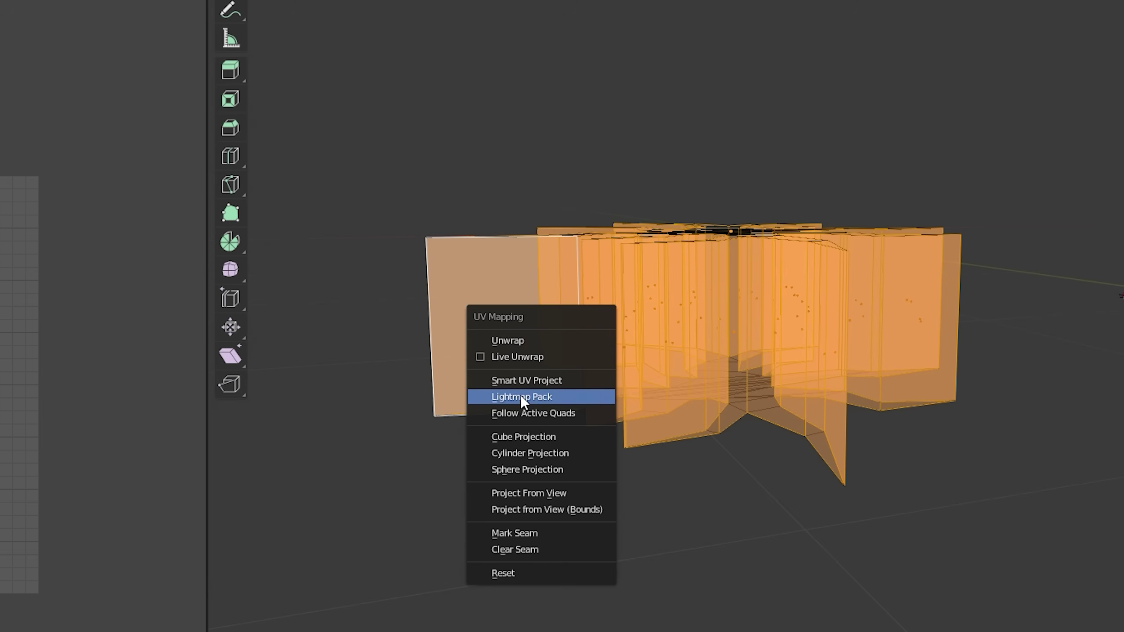
{"action": "left_click", "coordinate": [519, 407]}
{"action": "left_click", "coordinate": [516, 442]}
Scale, reposition and stretch the wall UV strip taller to fill the UV square.
{"action": "scroll", "coordinate": [259, 441], "scroll_direction": "down", "scroll_amount": 13}
{"action": "scroll", "coordinate": [230, 357], "scroll_direction": "down", "scroll_amount": 3}
{"action": "scroll", "coordinate": [230, 357], "scroll_direction": "up", "scroll_amount": 2}
{"action": "mouse_move", "coordinate": [248, 420]}
{"action": "middle_mouse_down", "text": "shift"}
{"action": "mouse_move", "coordinate": [230, 357]}
{"action": "mouse_move", "coordinate": [247, 420]}
{"action": "middle_mouse_up", "text": "shift"}
{"action": "key", "text": "s"}
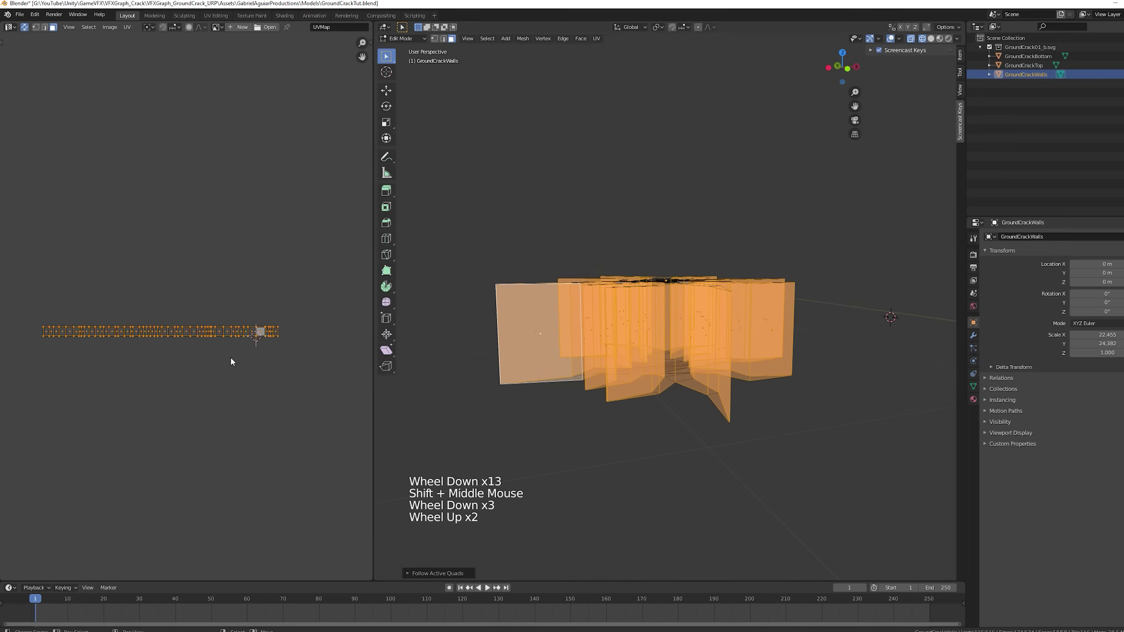
{"action": "left_click", "coordinate": [221, 338]}
{"action": "scroll", "coordinate": [248, 381], "scroll_direction": "up", "scroll_amount": 4}
{"action": "scroll", "coordinate": [247, 421], "scroll_direction": "up", "scroll_amount": 3}
{"action": "key", "text": "s"}
{"action": "scroll", "coordinate": [250, 420], "scroll_direction": "up", "scroll_amount": 4}
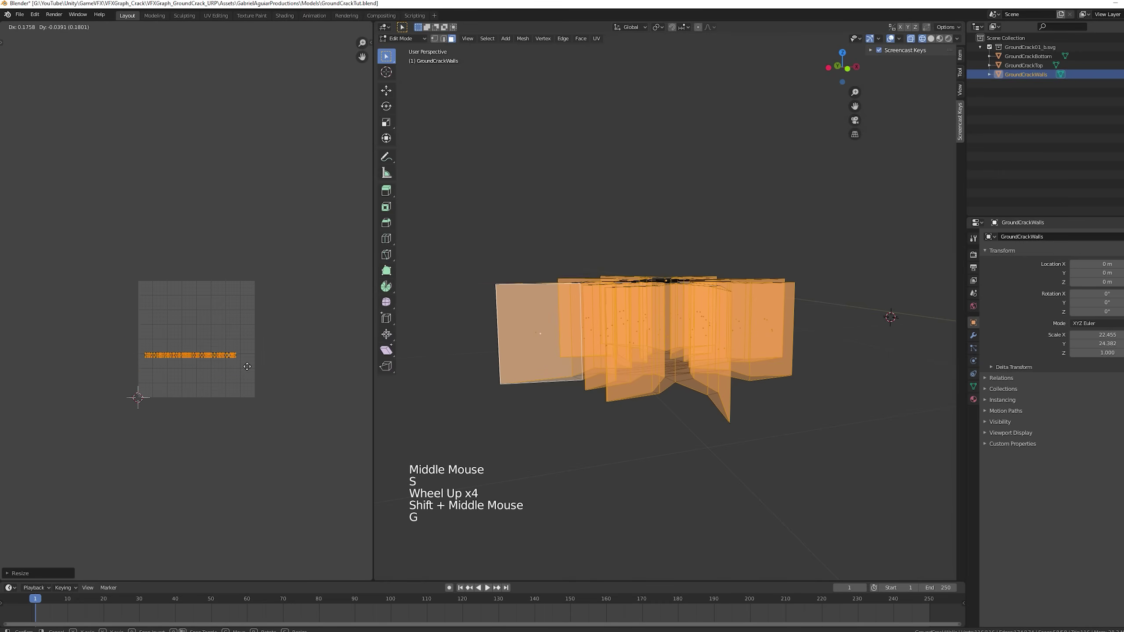
{"action": "left_click", "coordinate": [250, 419]}
{"action": "scroll", "coordinate": [249, 422], "scroll_direction": "down", "scroll_amount": 1}
{"action": "key", "text": "s"}
{"action": "left_click", "coordinate": [63, 367]}
Rotate all wall UVs half a turn so they stand upright, then box-select the bottom row.
{"action": "key", "text": "alt+a"}
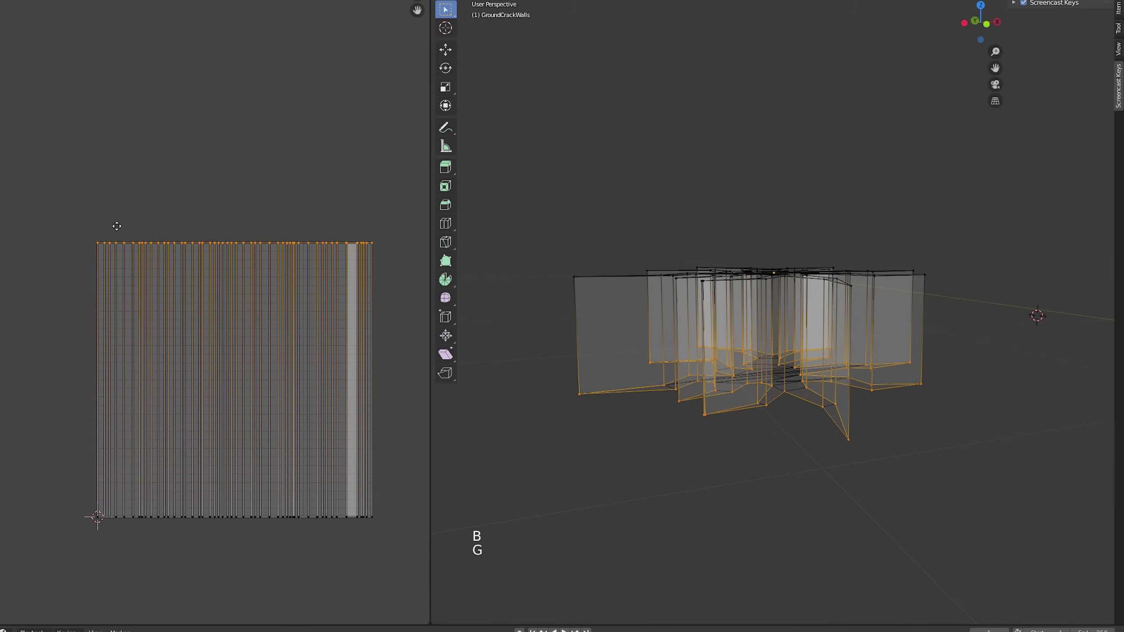
{"action": "key", "text": "a"}
{"action": "key", "text": "b"}
{"action": "left_click_drag", "start_coordinate": [376, 220], "coordinate": [81, 255]}
{"action": "key", "text": "a"}
{"action": "key", "text": "a"}
{"action": "key", "text": "a"}
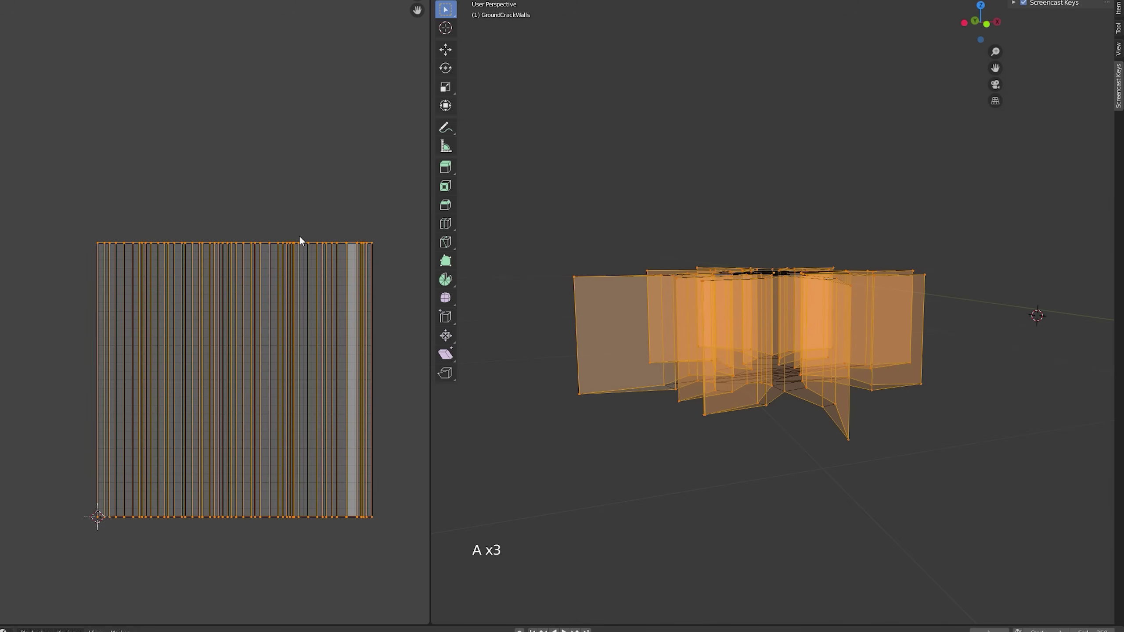
{"action": "key", "text": "r"}
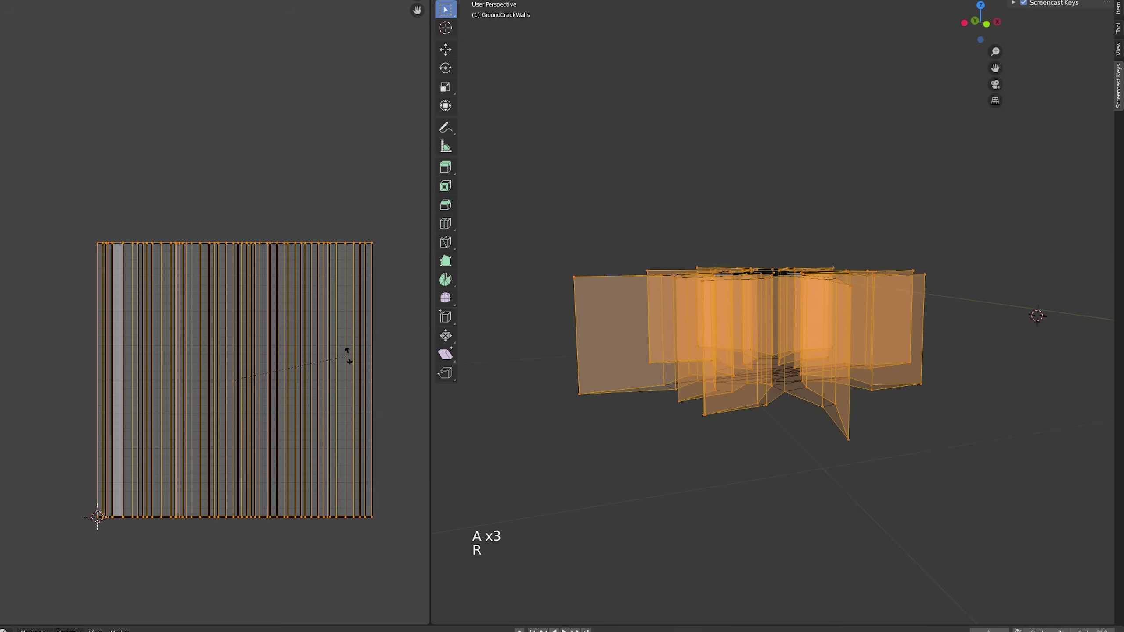
{"action": "key", "text": "a"}
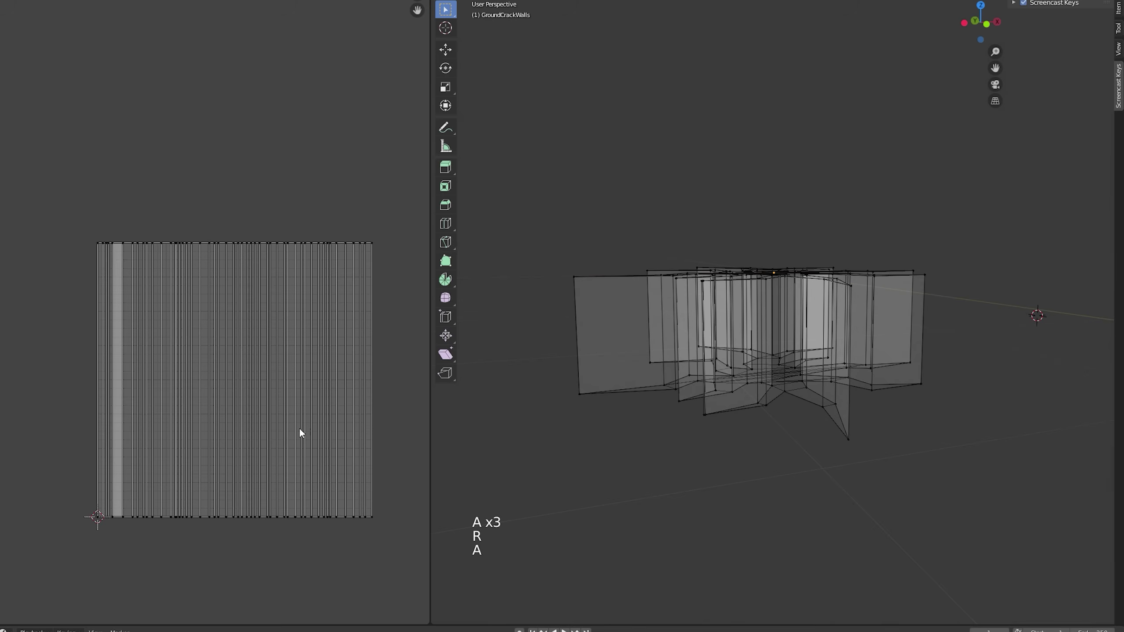
{"action": "key", "text": "b"}
{"action": "left_click_drag", "start_coordinate": [426, 552], "coordinate": [66, 505]}
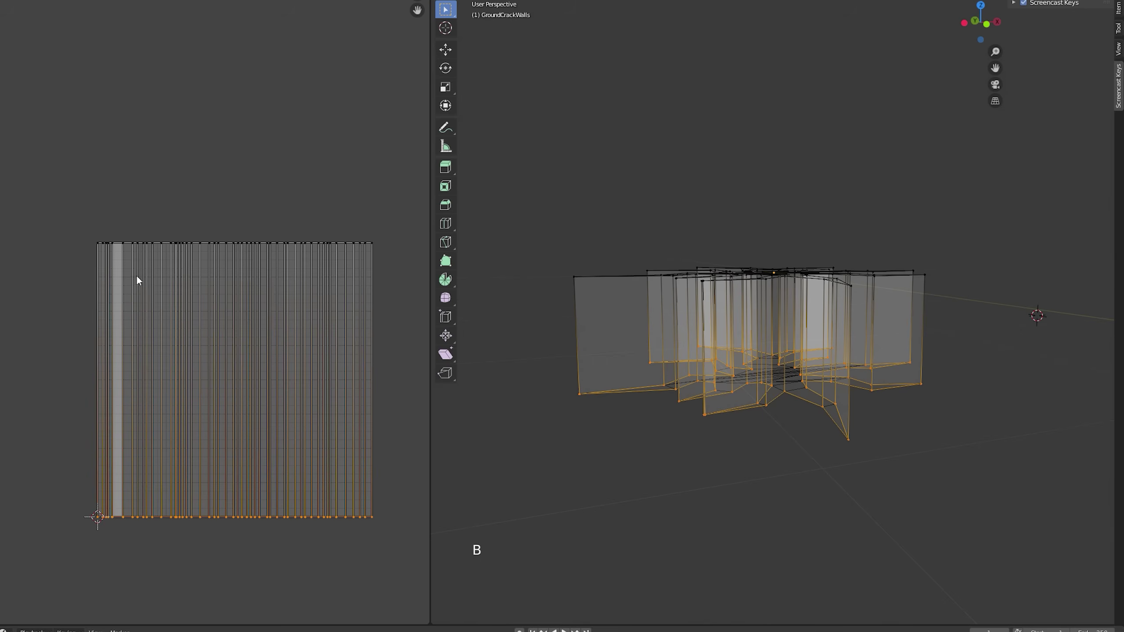
Save the Blender file so the updated crack mesh reaches Unity.
{"action": "key", "text": "a"}
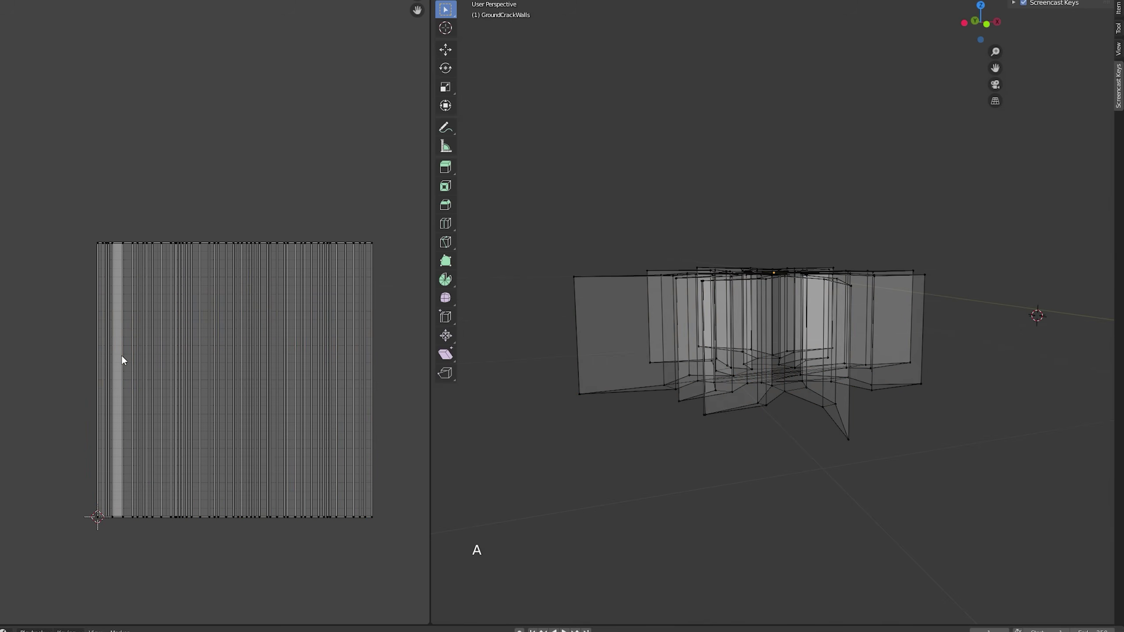
{"action": "middle_click_drag", "start_coordinate": [633, 393], "coordinate": [637, 427]}
{"action": "key", "text": "Tab"}
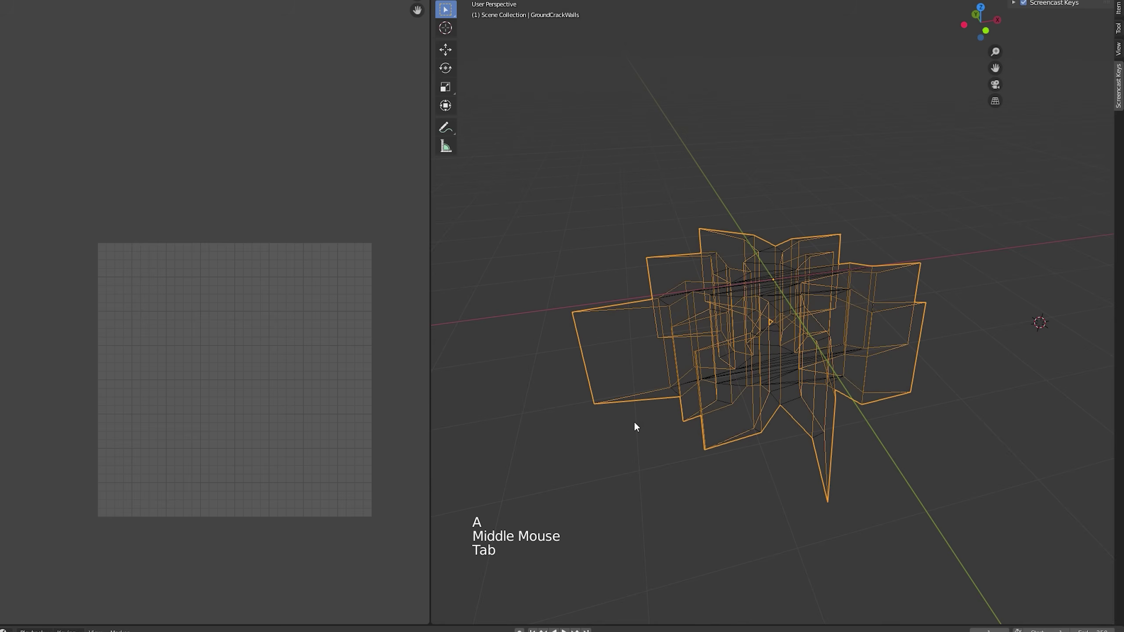
{"action": "key", "text": "ctrl+s"}
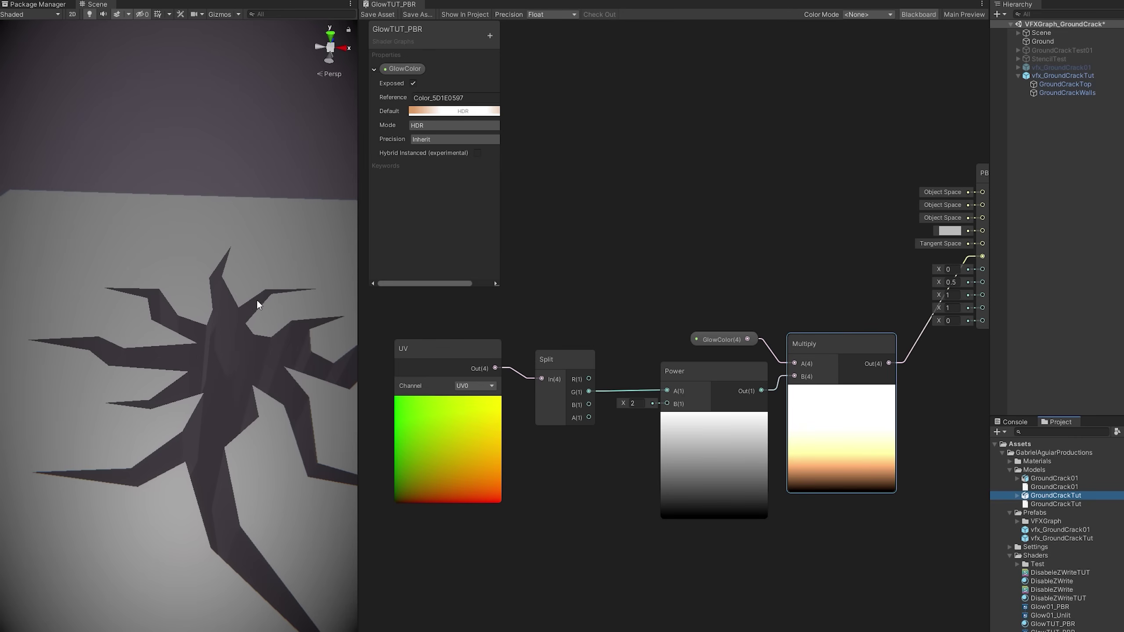
{"action": "key", "text": "ctrl+s"}
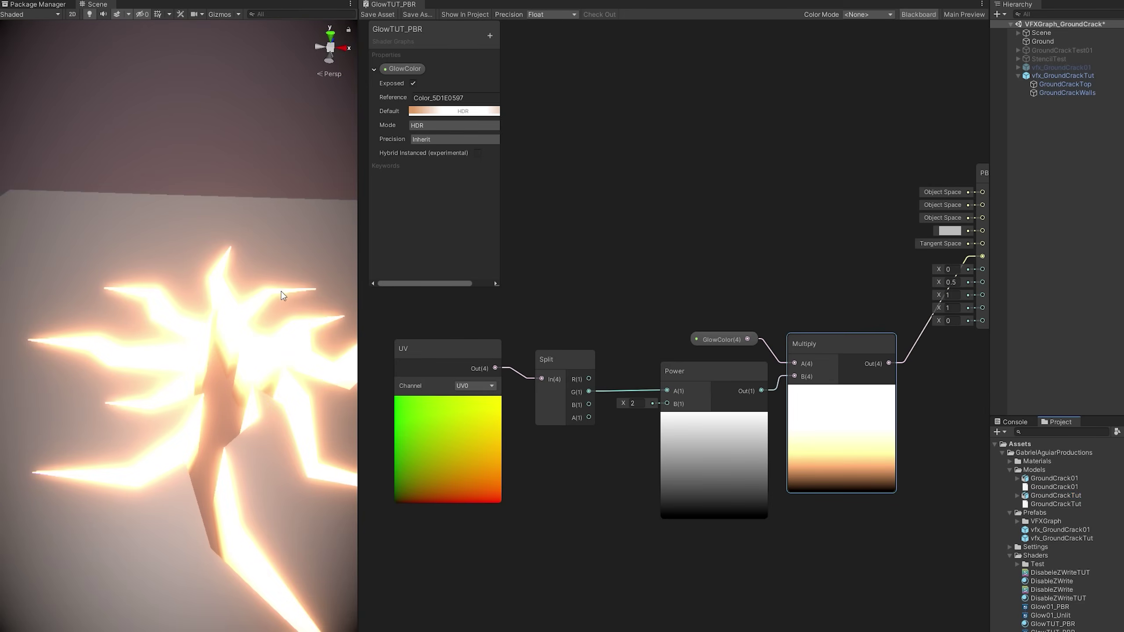
Insert a One Minus node from Split's G output into Power's A input.
{"action": "left_click_drag", "start_coordinate": [258, 393], "coordinate": [356, 378], "text": "alt"}
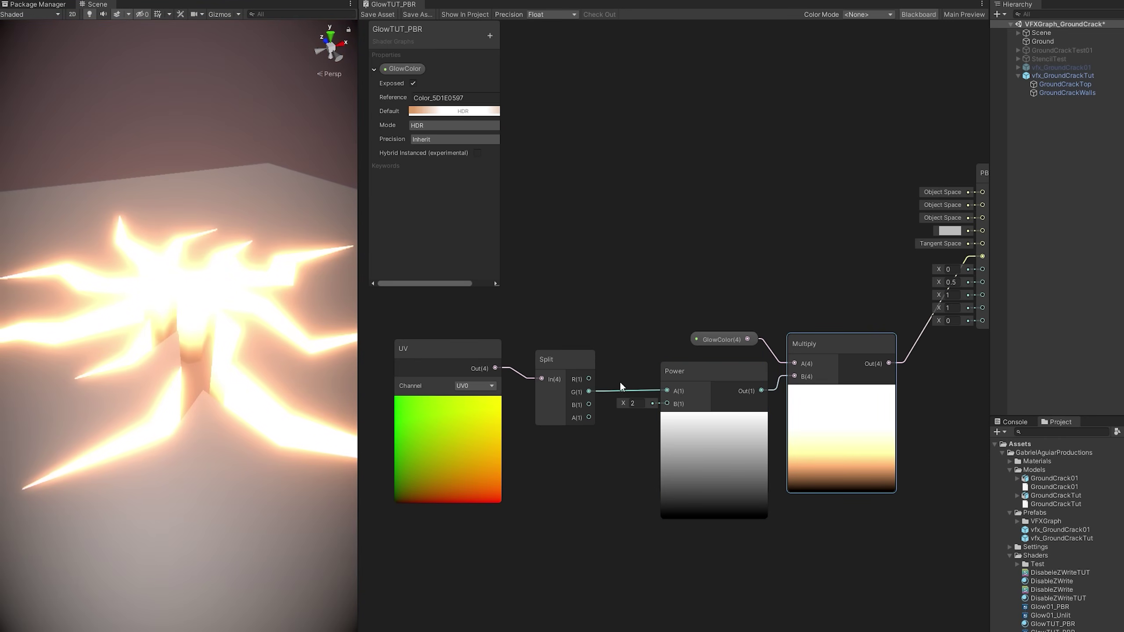
{"action": "left_click_drag", "start_coordinate": [588, 390], "coordinate": [615, 313]}
{"action": "type", "text": "on"}
{"action": "key", "text": "Return"}
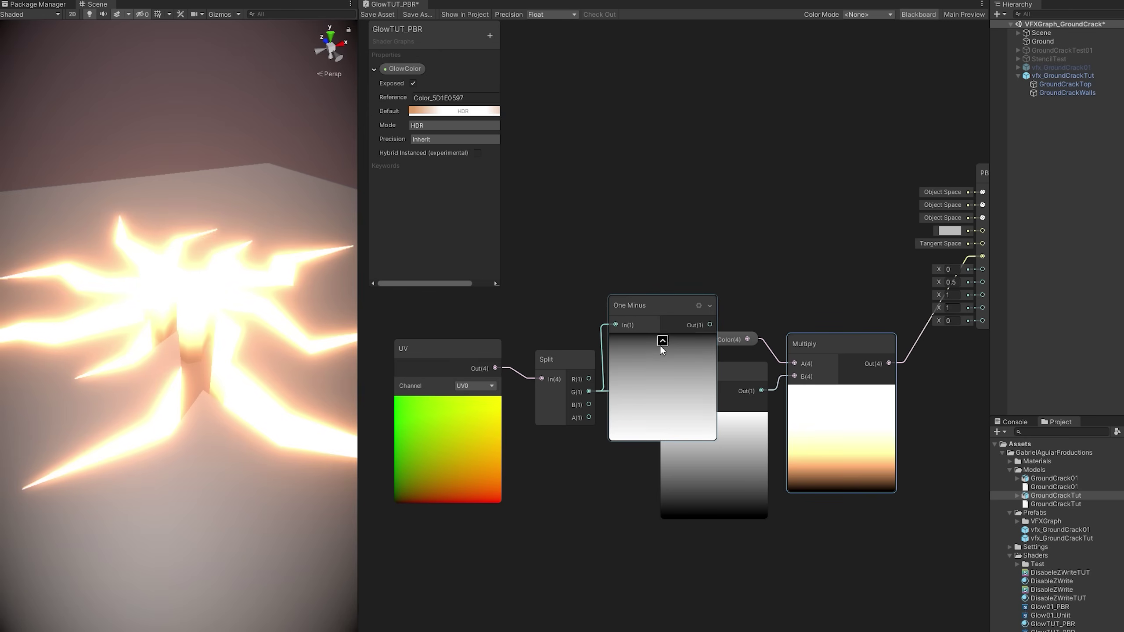
{"action": "left_click", "coordinate": [663, 341]}
{"action": "left_click_drag", "start_coordinate": [661, 390], "coordinate": [662, 390]}
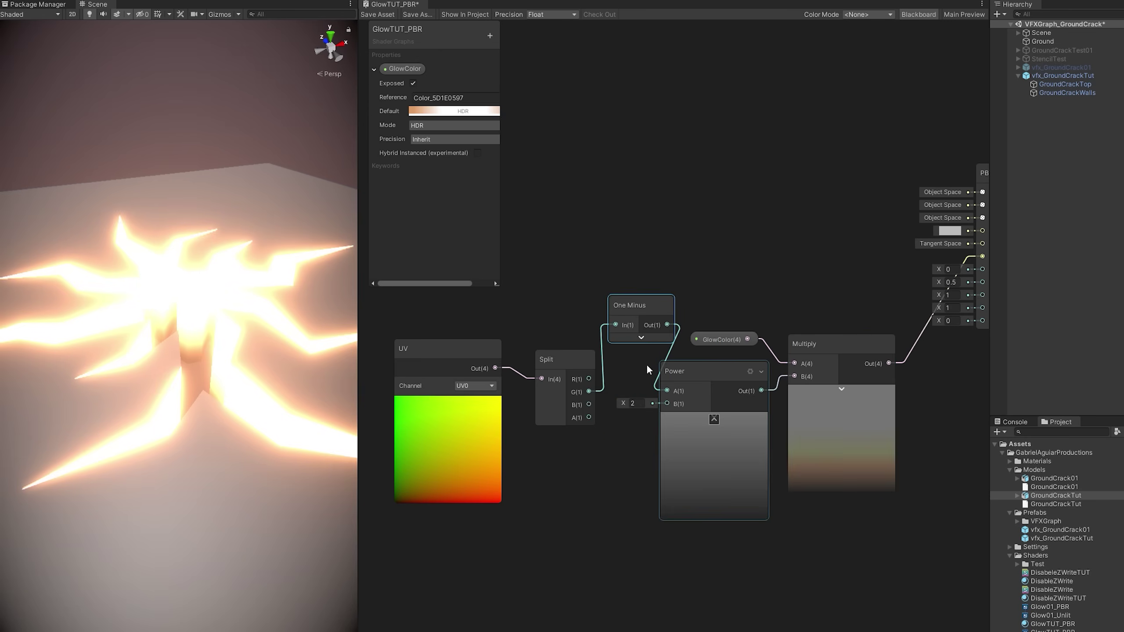
Arrange UV, Split and One Minus nodes neatly before Power, and save the graph.
{"action": "middle_click_drag", "start_coordinate": [582, 353], "coordinate": [632, 358]}
{"action": "left_click_drag", "start_coordinate": [435, 392], "coordinate": [435, 392]}
{"action": "left_click_drag", "start_coordinate": [607, 358], "coordinate": [560, 352]}
{"action": "left_click_drag", "start_coordinate": [683, 313], "coordinate": [640, 374]}
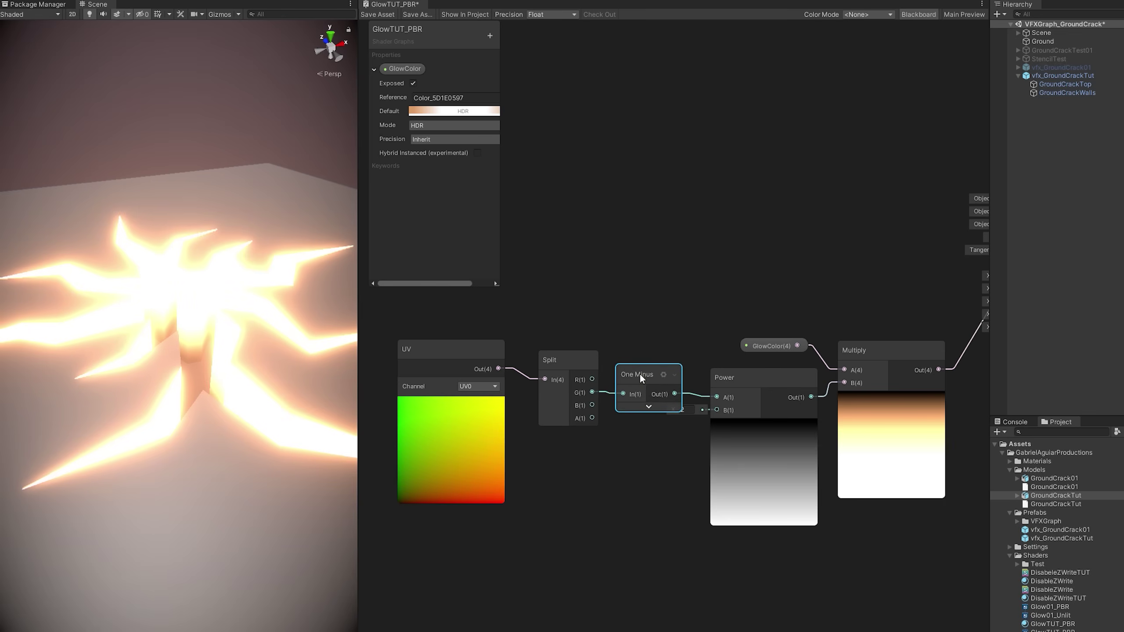
{"action": "left_click", "coordinate": [370, 16]}
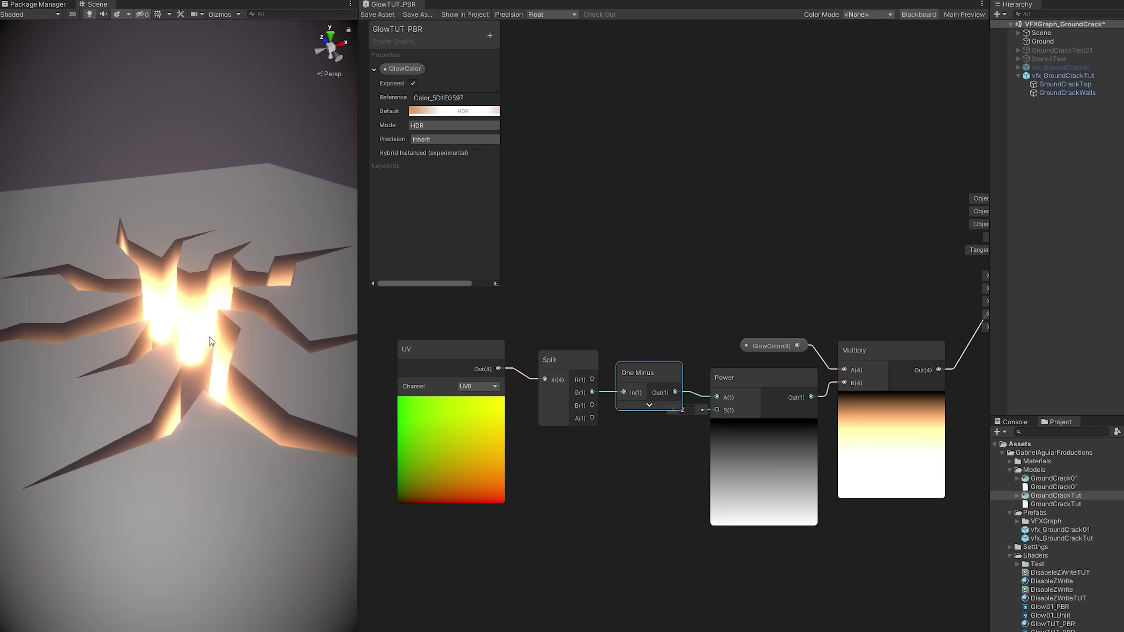
{"action": "right_click_drag", "start_coordinate": [208, 351], "coordinate": [256, 334]}
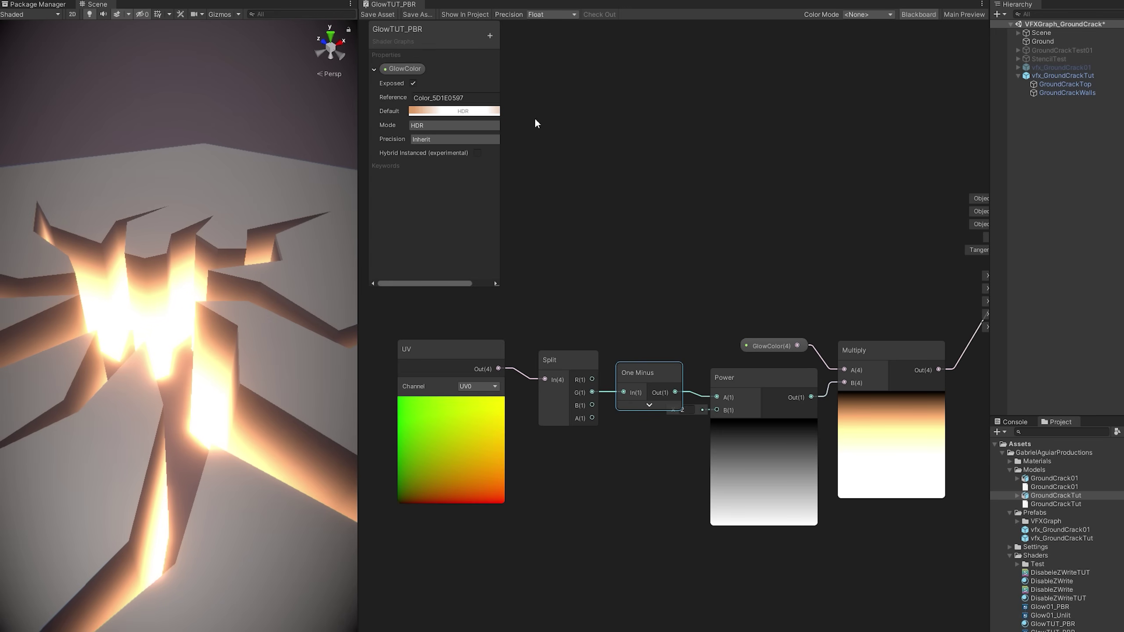
Add a float property GlowPower (default 2), wire it into Power's B, and save.
{"action": "left_click", "coordinate": [490, 35]}
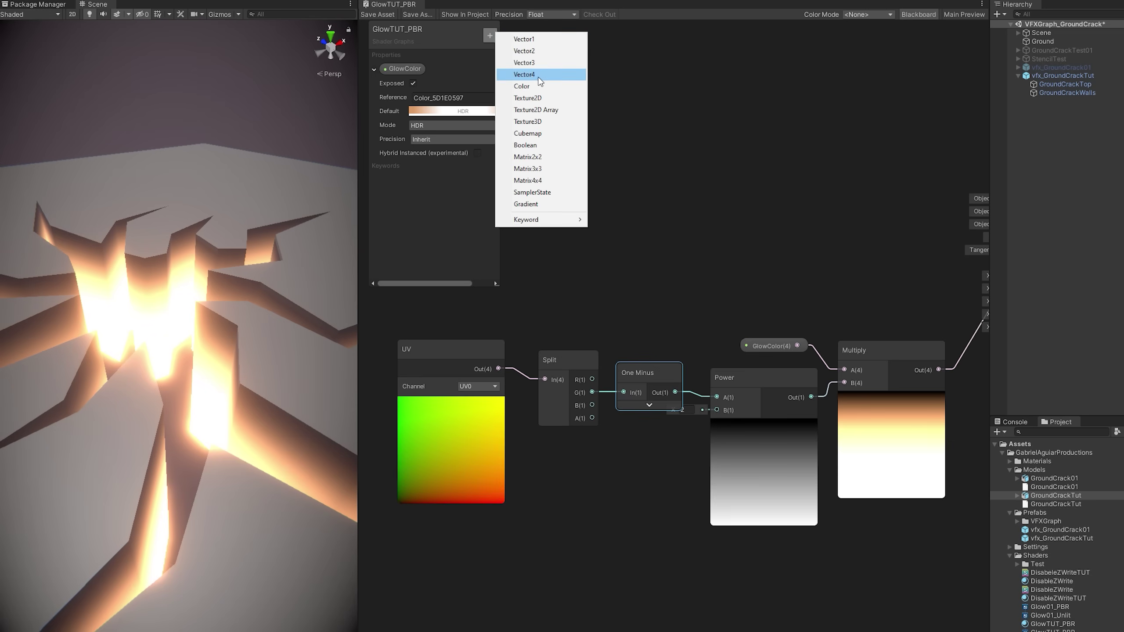
{"action": "left_click", "coordinate": [533, 38]}
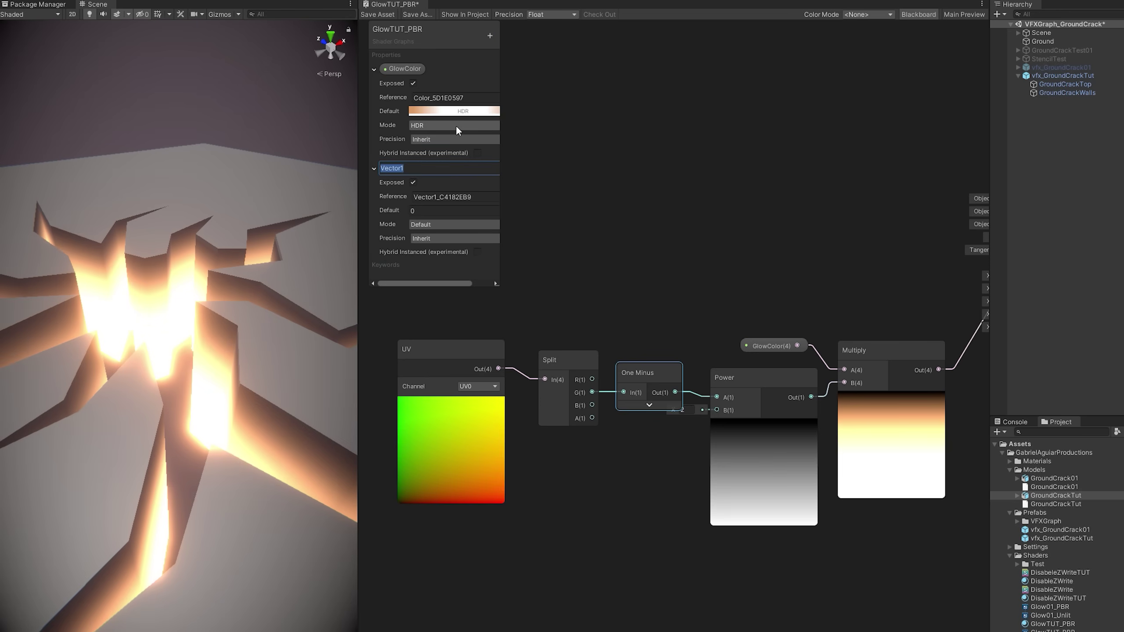
{"action": "type", "text": "GlowPower"}
{"action": "key", "text": "Return"}
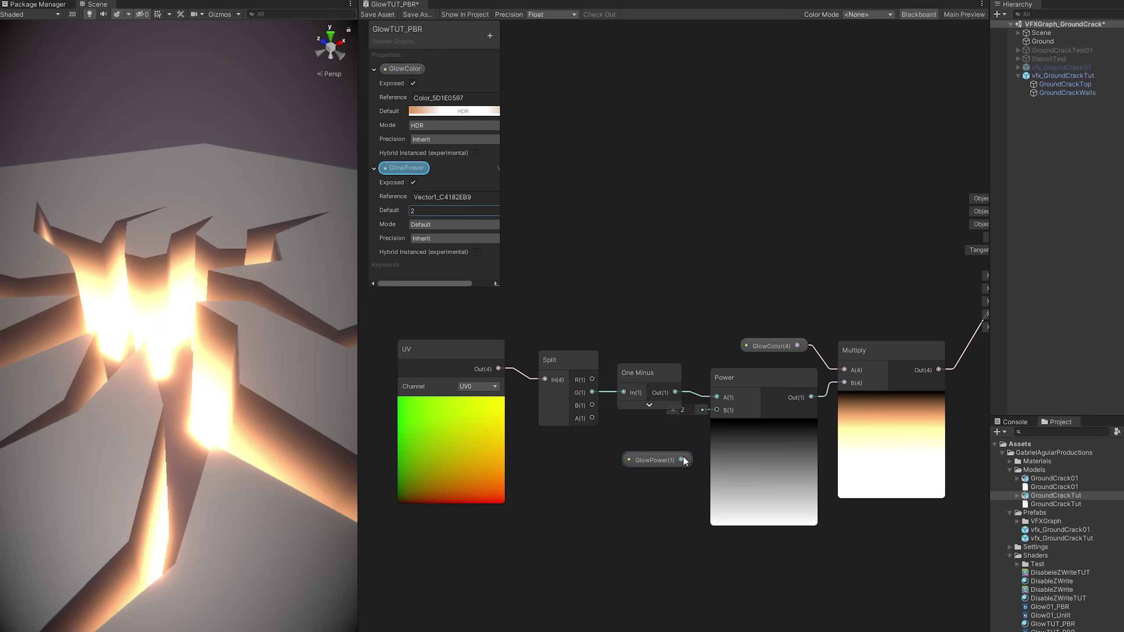
{"action": "left_click_drag", "start_coordinate": [715, 417], "coordinate": [718, 411]}
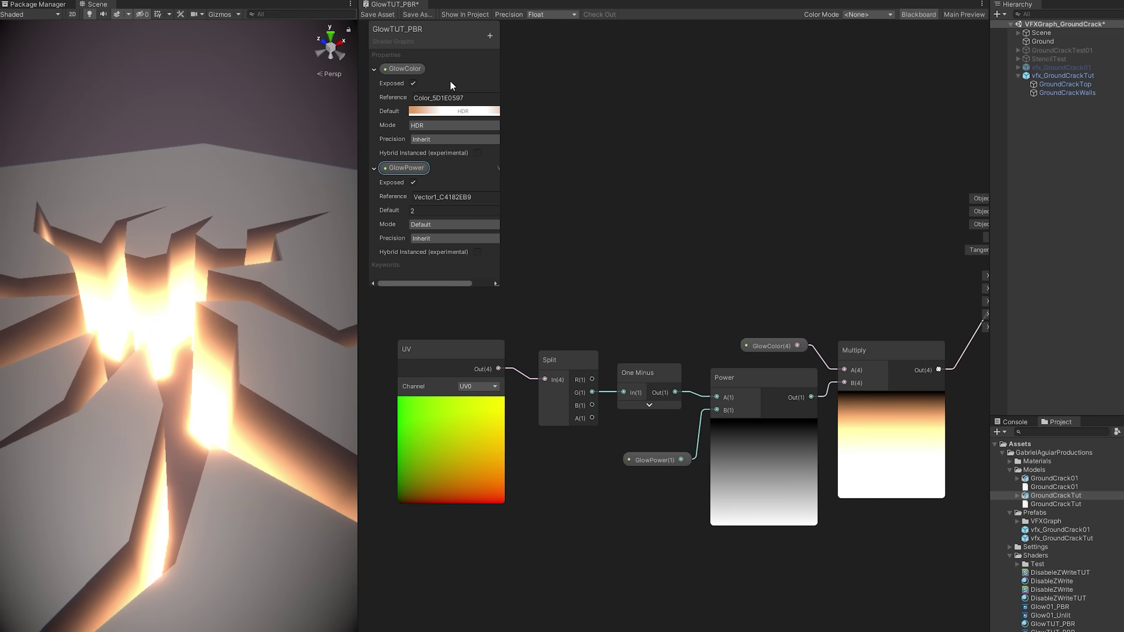
{"action": "left_click", "coordinate": [370, 14]}
{"action": "left_click", "coordinate": [1062, 529]}
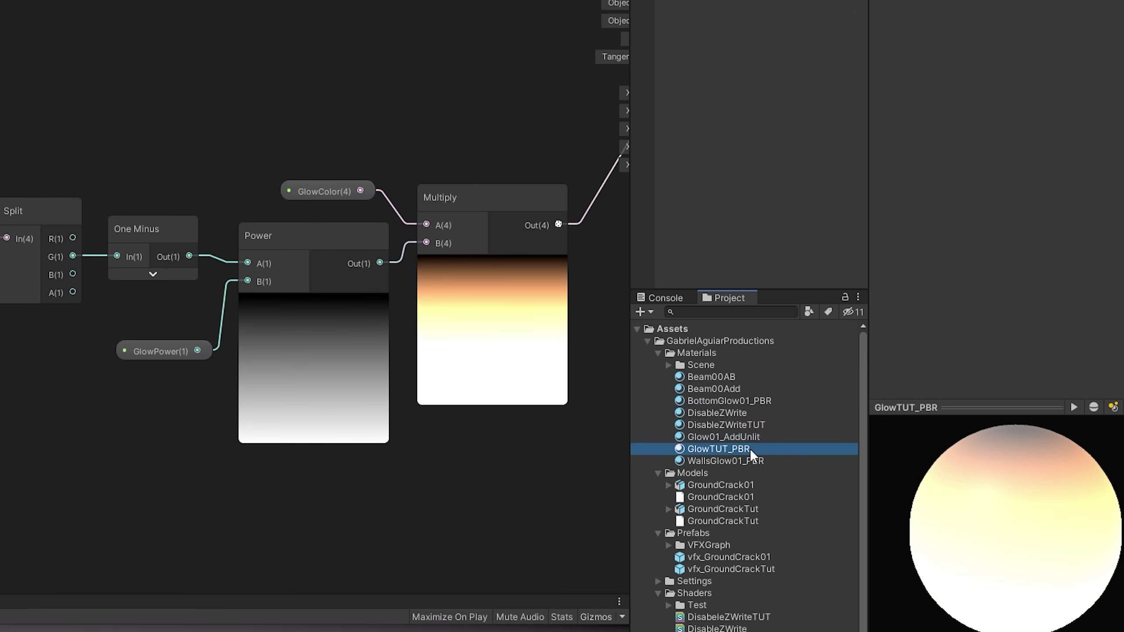
Duplicate GlowTUT_PBR as GlowBot_PBR and rename the original to GlowWalls_PBR.
{"action": "key", "text": "ctrl+d"}
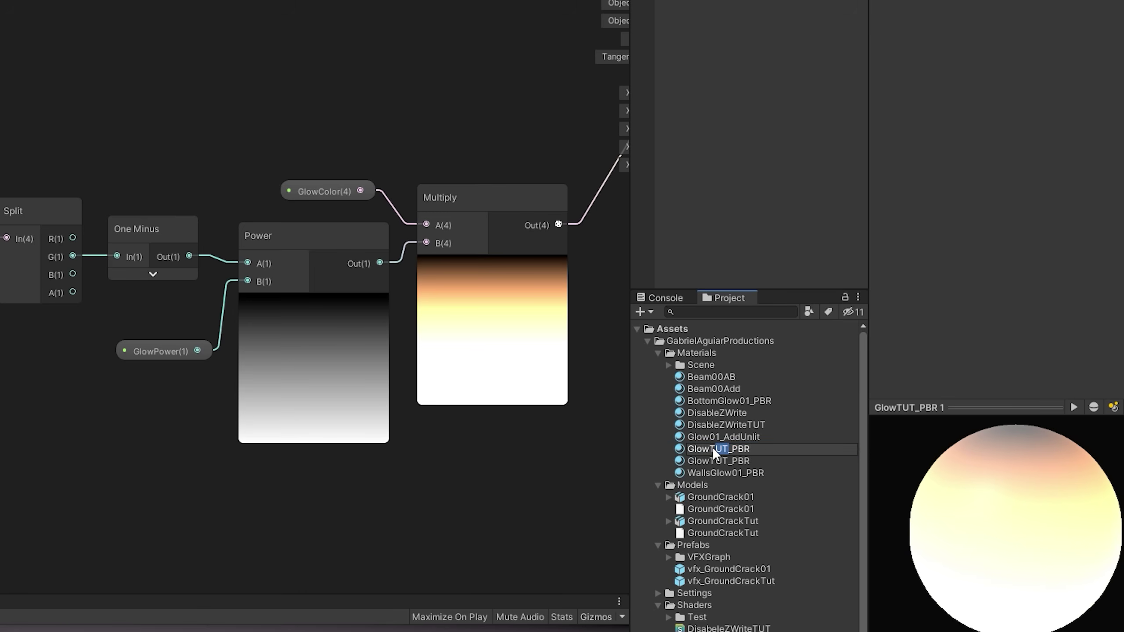
{"action": "left_click_drag", "start_coordinate": [712, 446], "coordinate": [708, 448]}
{"action": "type", "text": "Bot"}
{"action": "key", "text": "Return"}
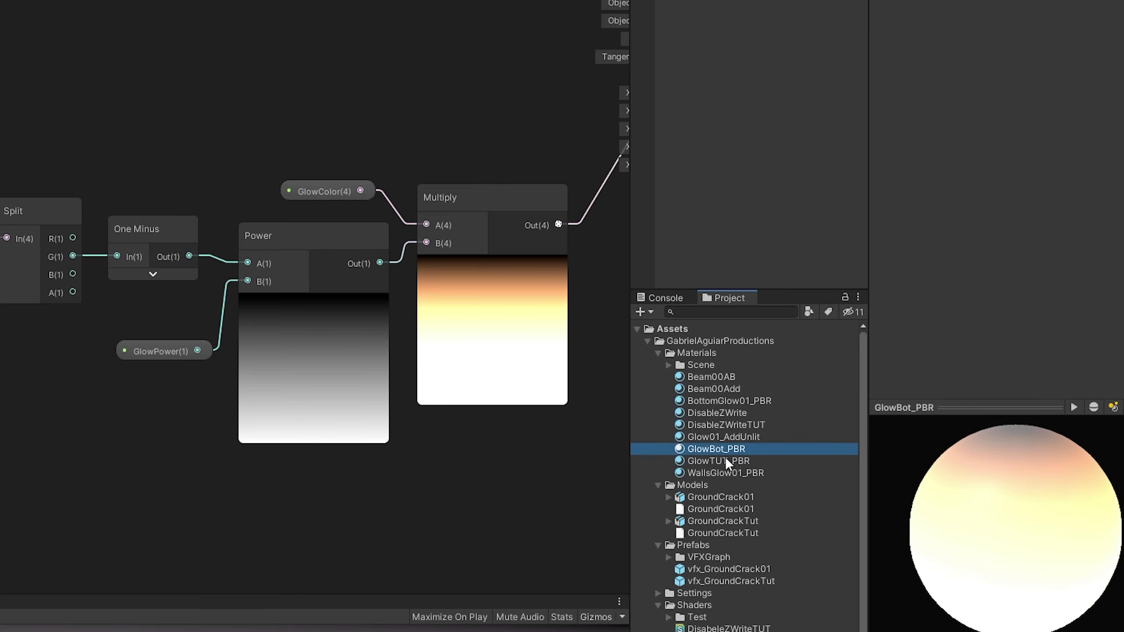
{"action": "double_click", "coordinate": [726, 460]}
{"action": "type", "text": "Walls"}
{"action": "key", "text": "Return"}
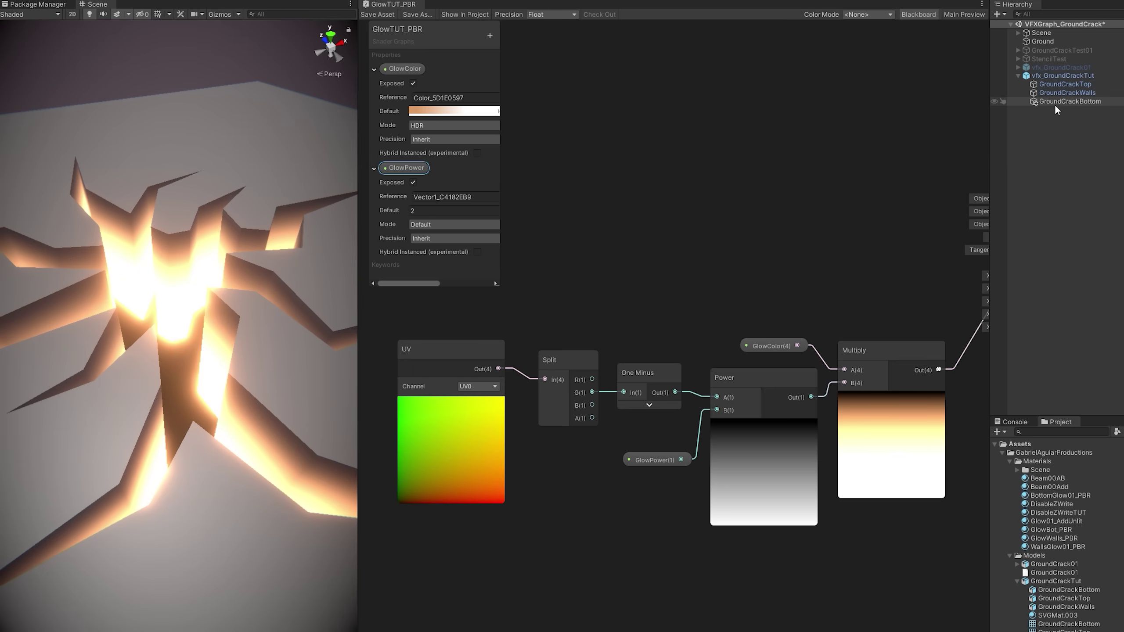
Assign GlowBot_PBR to GroundCrackBottom's Element 0 material slot.
{"action": "left_click", "coordinate": [1055, 101]}
{"action": "left_click_drag", "start_coordinate": [169, 335], "coordinate": [160, 360], "text": "alt"}
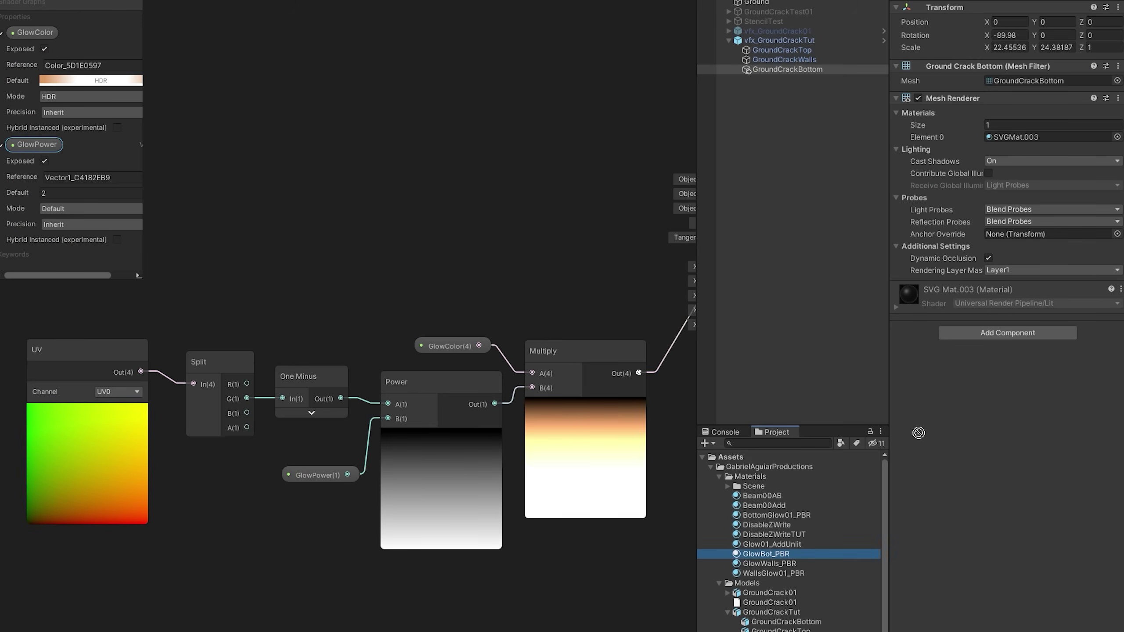
{"action": "left_click_drag", "start_coordinate": [918, 432], "coordinate": [1045, 97]}
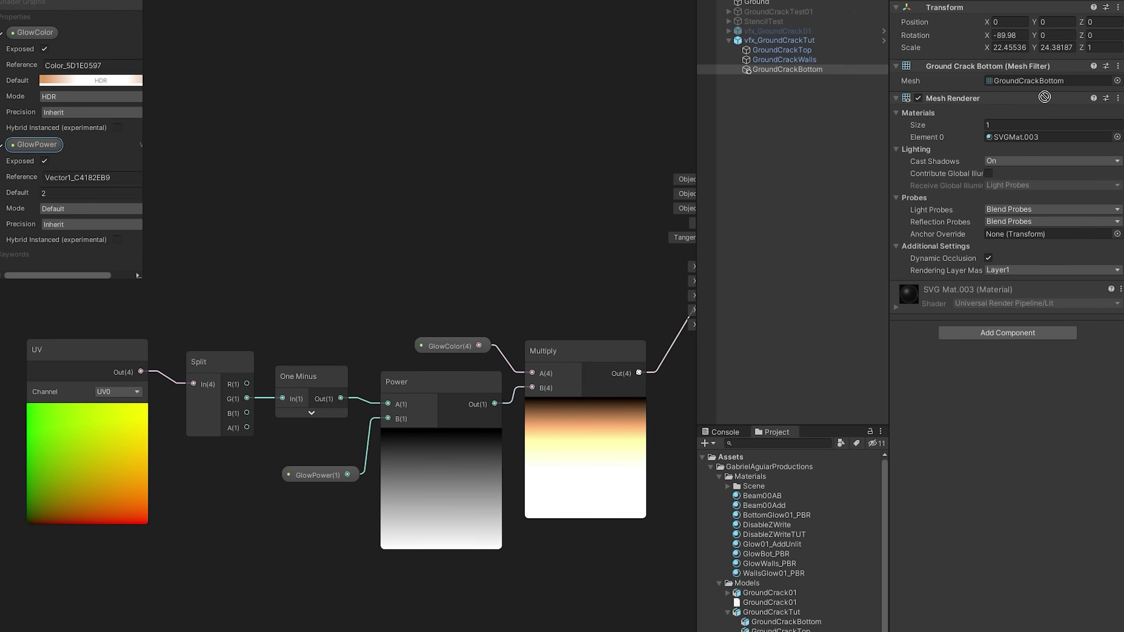
{"action": "left_click_drag", "start_coordinate": [1026, 141], "coordinate": [1027, 141]}
Lower the HDR intensity of GlowBot_PBR's GlowColor.
{"action": "left_click_drag", "start_coordinate": [132, 310], "coordinate": [57, 356], "text": "alt"}
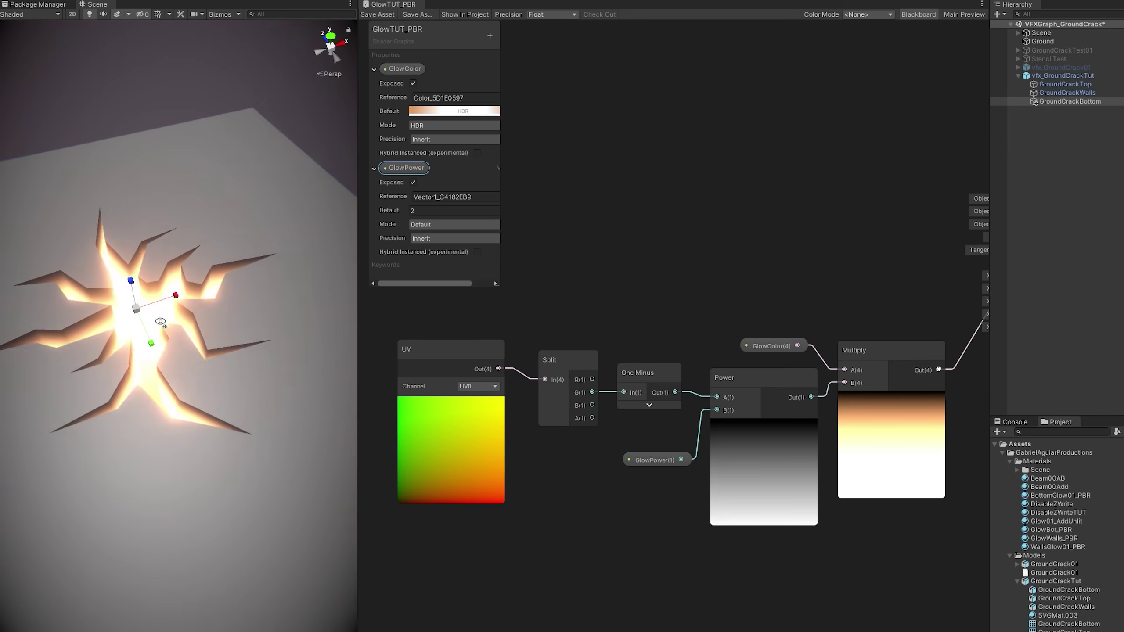
{"action": "scroll", "coordinate": [53, 357], "scroll_direction": "down", "scroll_amount": 10}
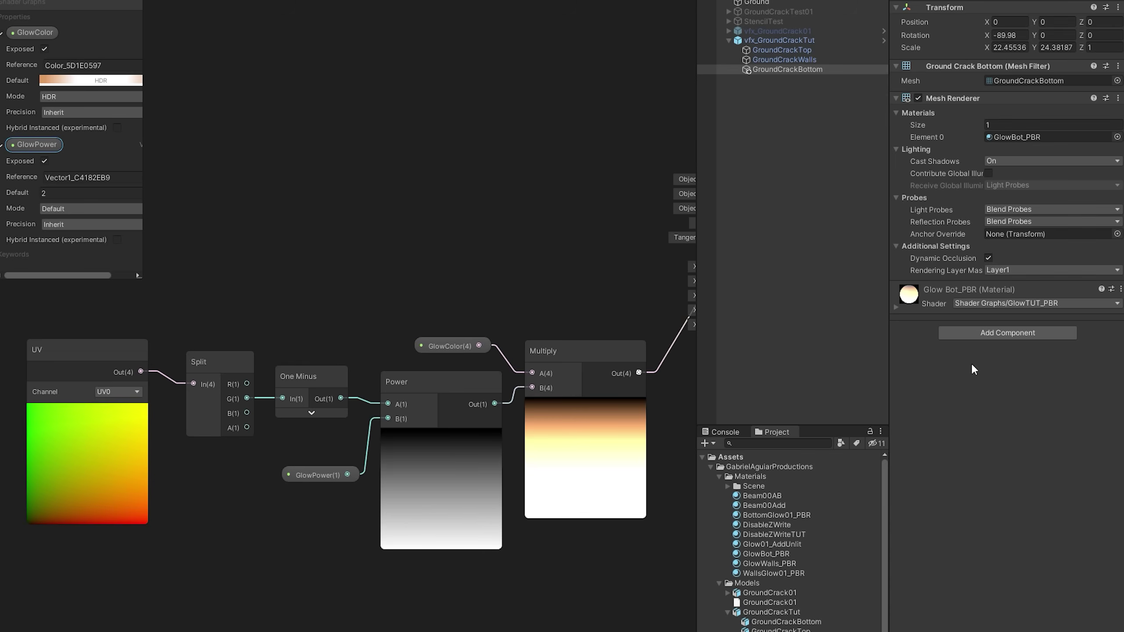
{"action": "left_click", "coordinate": [913, 308]}
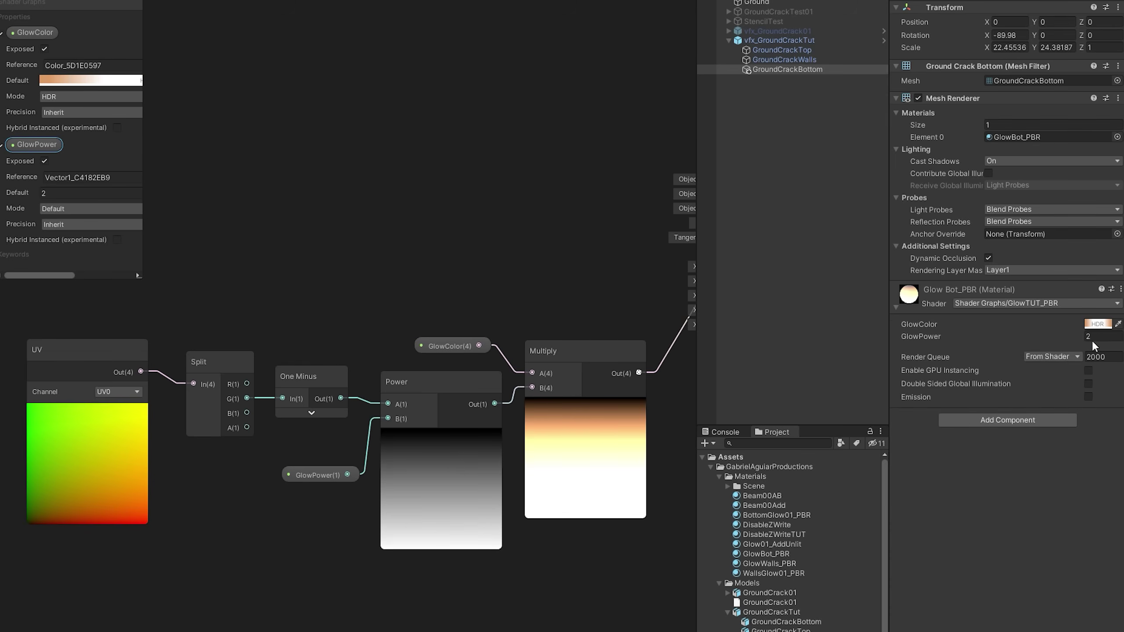
{"action": "left_click", "coordinate": [1098, 324]}
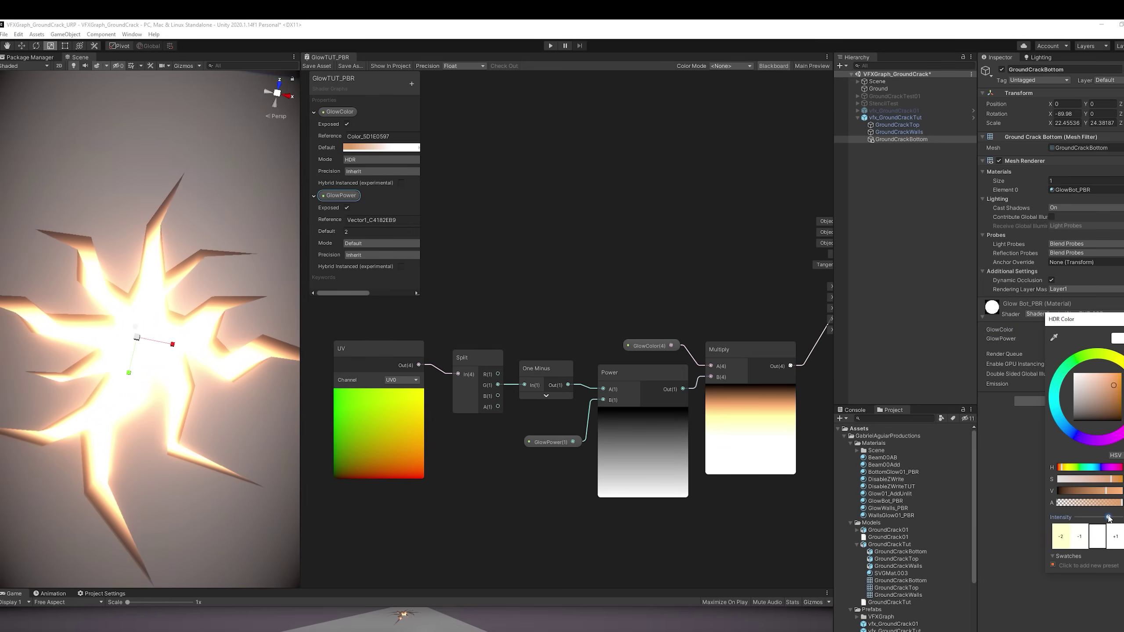
{"action": "mouse_move", "coordinate": [1108, 518]}
{"action": "left_mouse_down"}
{"action": "mouse_move", "coordinate": [1076, 517]}
{"action": "mouse_move", "coordinate": [1106, 518]}
{"action": "mouse_move", "coordinate": [1088, 517]}
{"action": "left_mouse_up"}
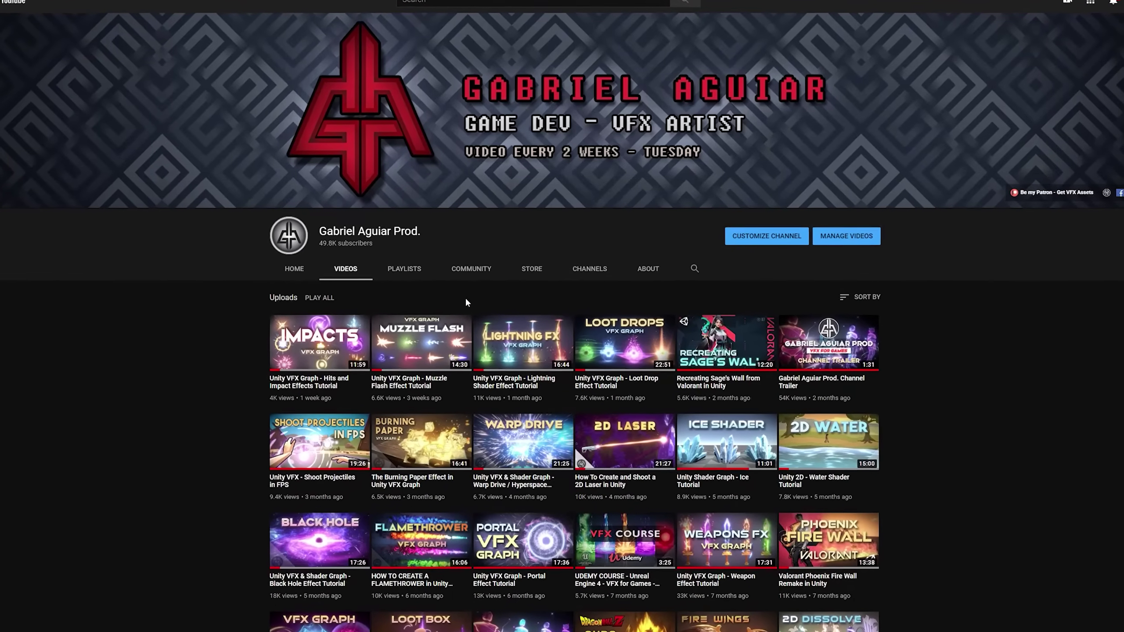
From the channel's Playlists, open Unity VFX Graph Tutorials (11 videos).
{"action": "left_click", "coordinate": [406, 282]}
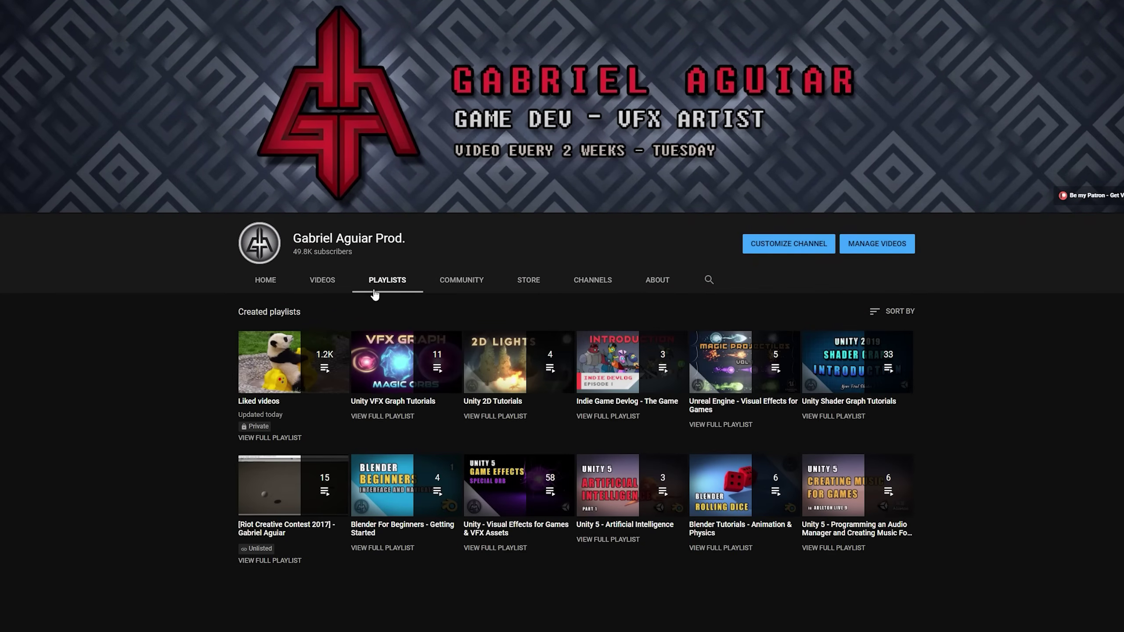
{"action": "left_click", "coordinate": [362, 400]}
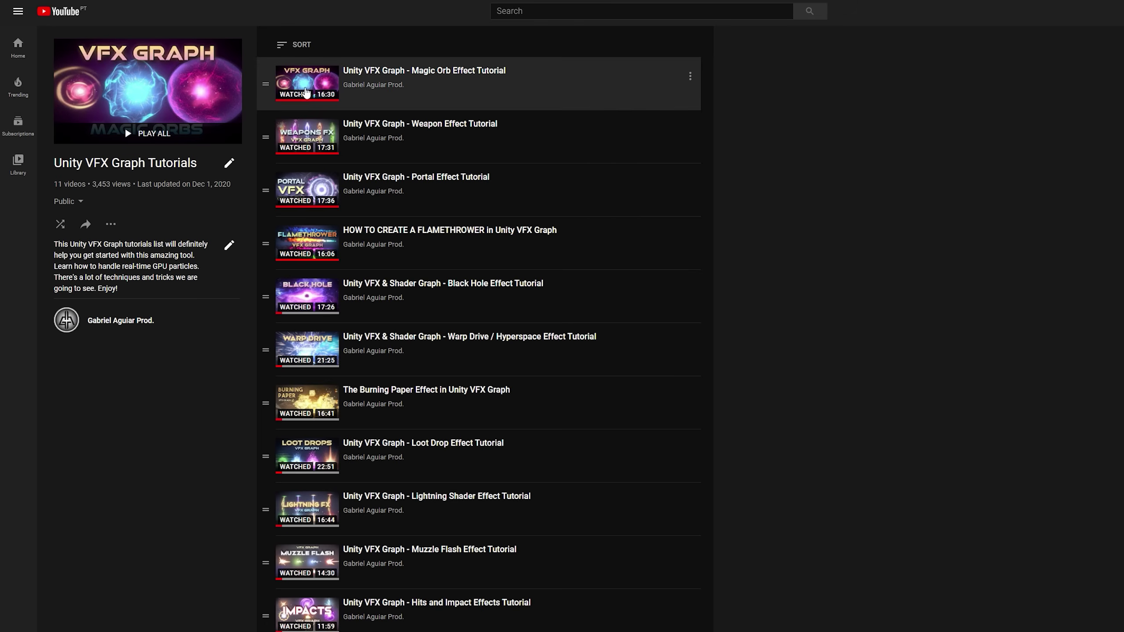